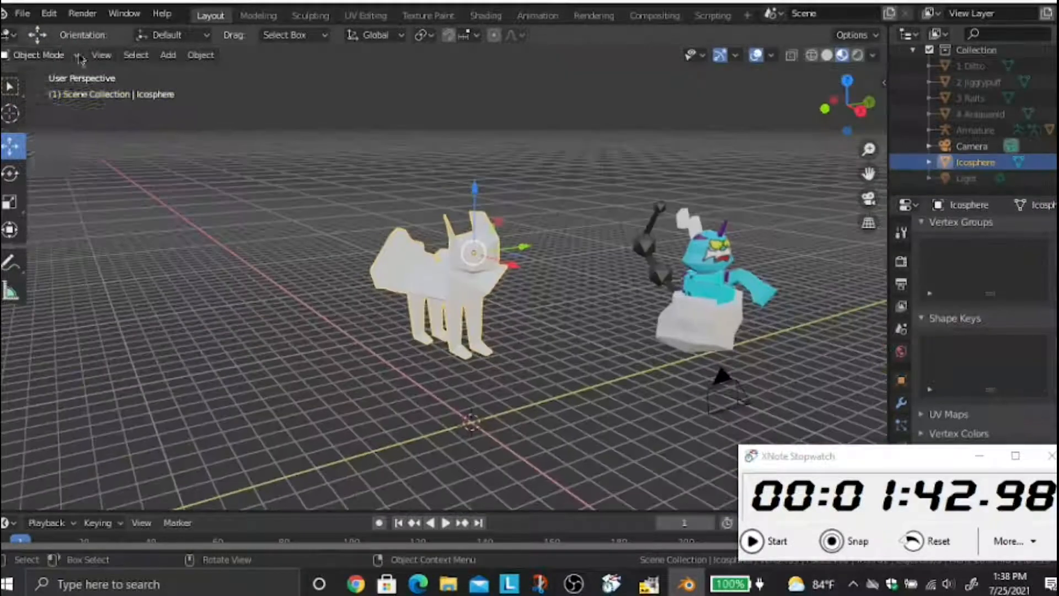
# Switch to the Shading workspace and create a new material for the creature mesh
pyautogui.click(38, 55)
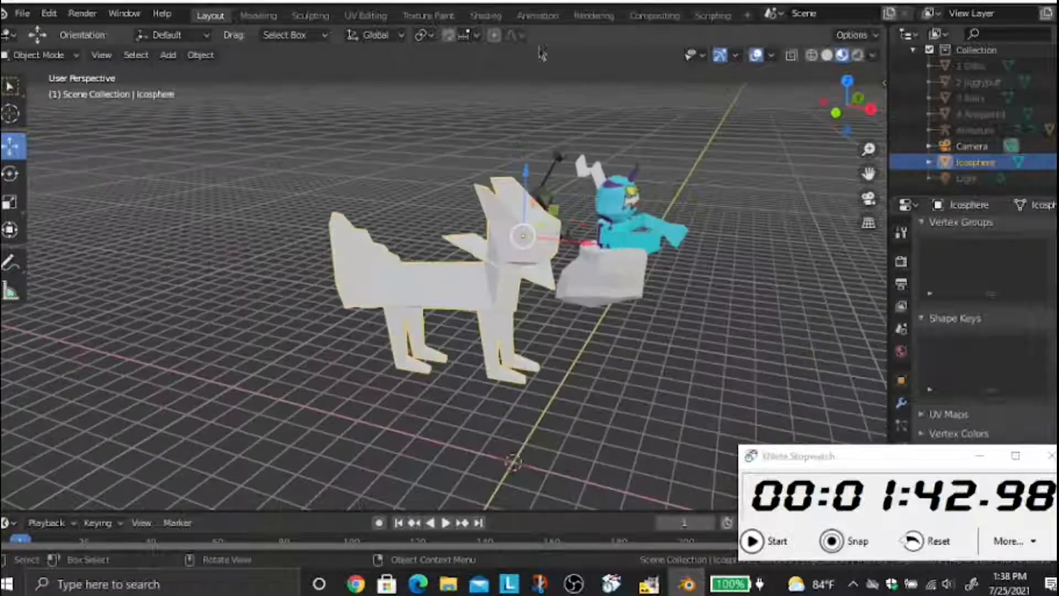
pyautogui.click(485, 16)
pyautogui.click(483, 335)
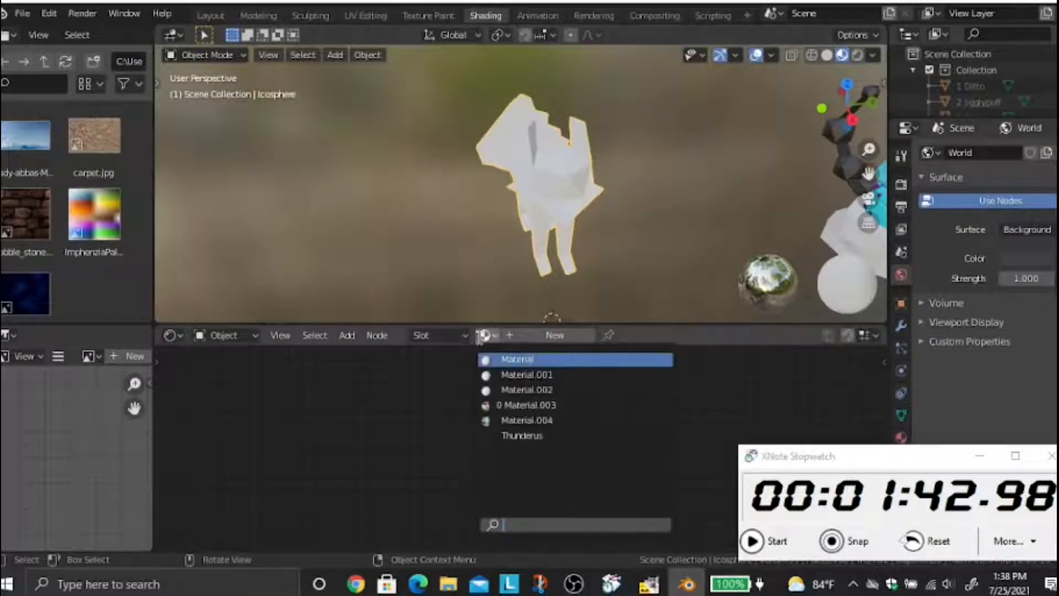
pyautogui.click(515, 337)
pyautogui.click(523, 335)
# Bring the Jolteon image from the recent files into the material's node editor
pyautogui.click(449, 584)
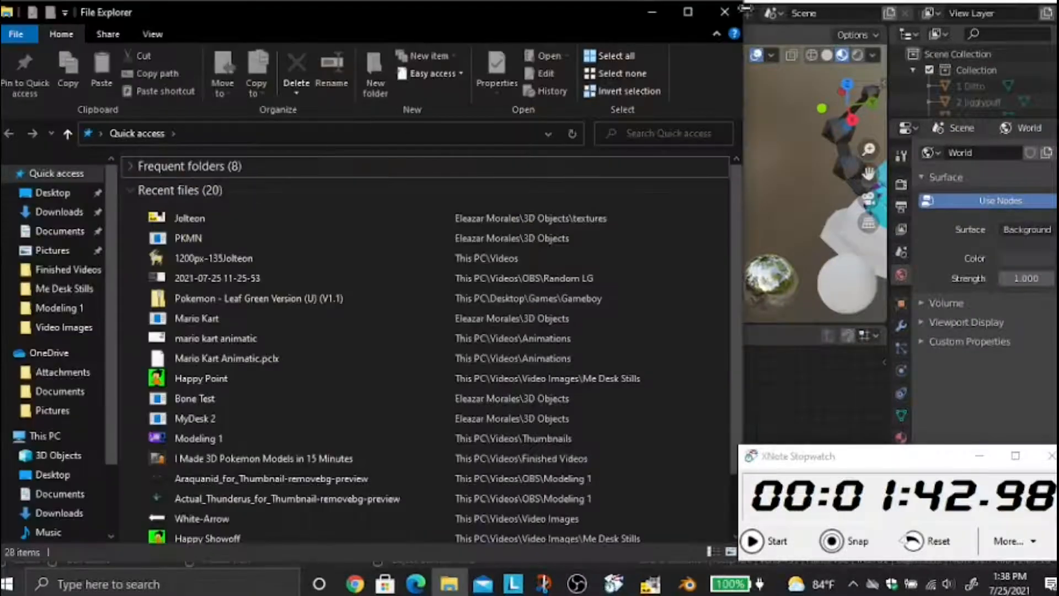
pyautogui.moveTo(753, 165); pyautogui.dragTo(242, 190)
pyautogui.moveTo(199, 217); pyautogui.dragTo(298, 428)
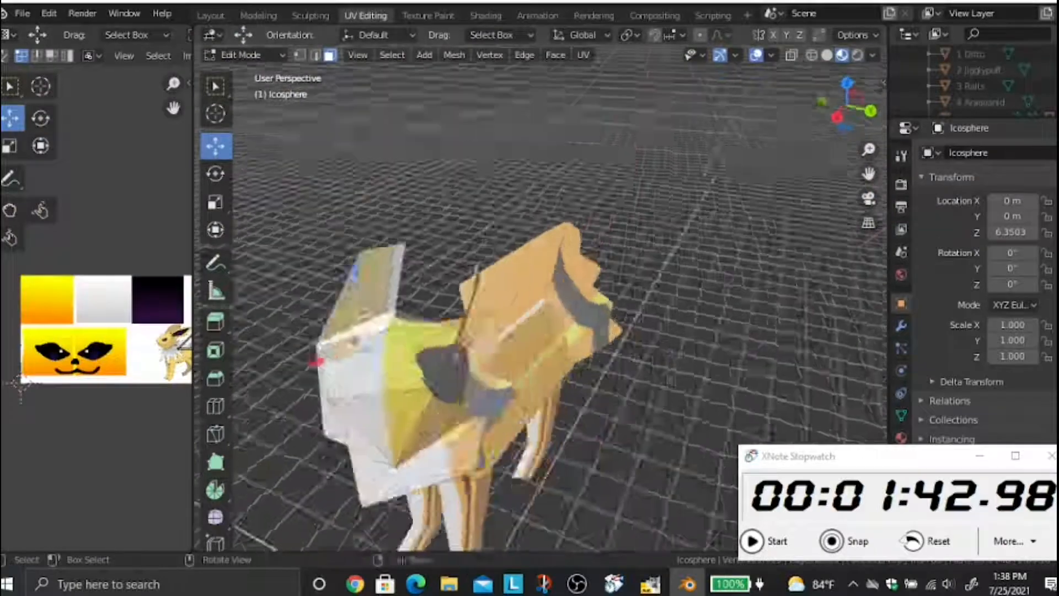
# Select the creature's linked body faces, delimited by seam, and move and scale their UVs onto the yellow-orange gradient swatch
pyautogui.press('l')
pyautogui.moveTo(645, 326); pyautogui.dragTo(646, 281, button='middle')
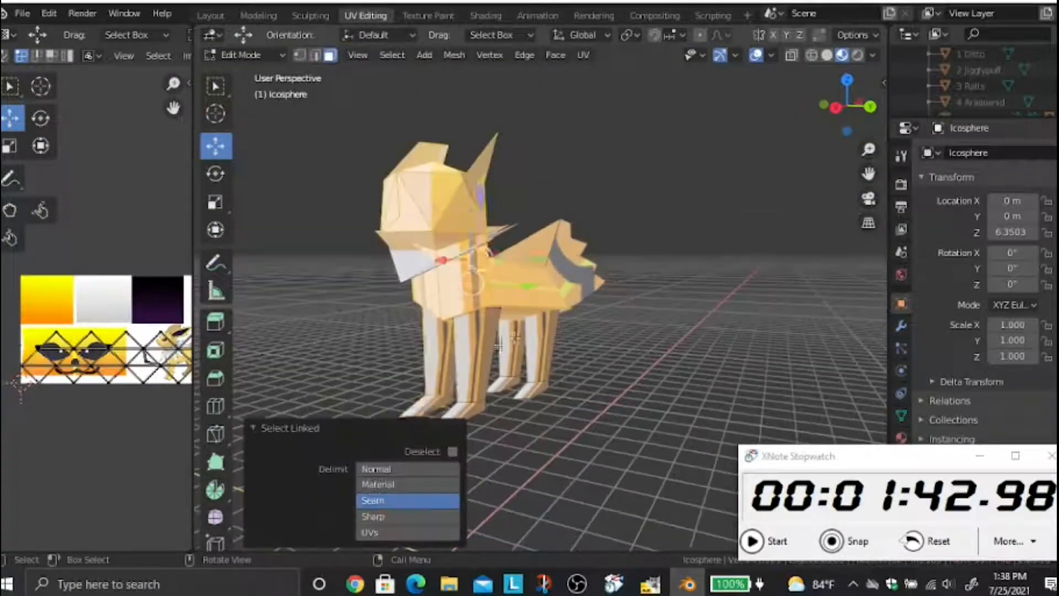
pyautogui.click(378, 499)
pyautogui.scroll(1, 109, 344)
pyautogui.moveTo(84, 386); pyautogui.dragTo(4, 331)
pyautogui.moveTo(33, 331); pyautogui.dragTo(108, 326, button='middle')
pyautogui.scroll(2, 107, 320)
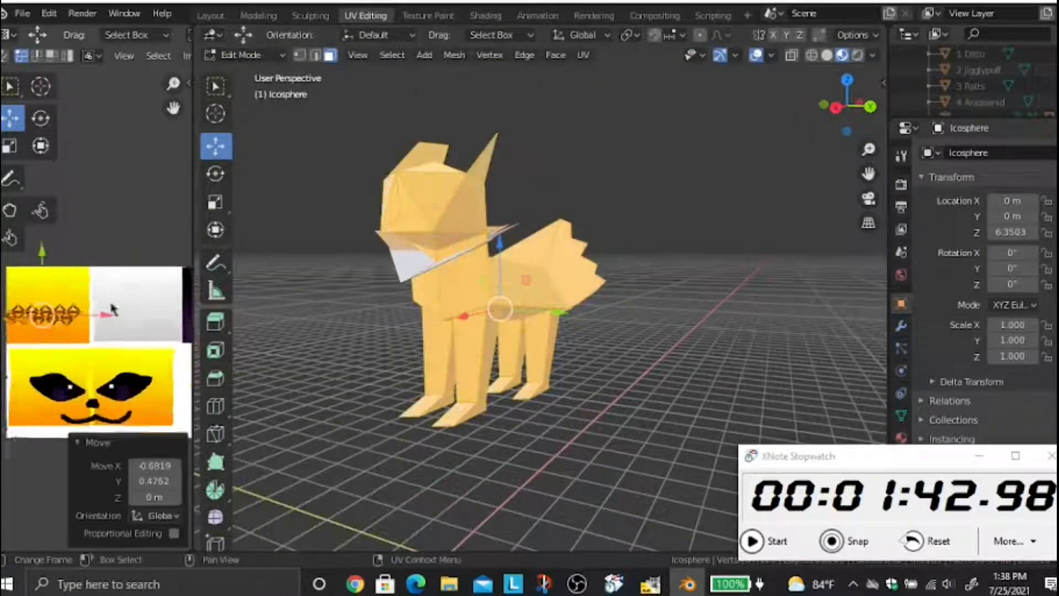
pyautogui.moveTo(124, 326); pyautogui.dragTo(115, 327)
pyautogui.moveTo(54, 265)
pyautogui.mouseDown()
pyautogui.moveTo(54, 246)
pyautogui.moveTo(54, 255)
pyautogui.mouseUp()
pyautogui.click(10, 146)
pyautogui.moveTo(54, 255); pyautogui.dragTo(54, 190)
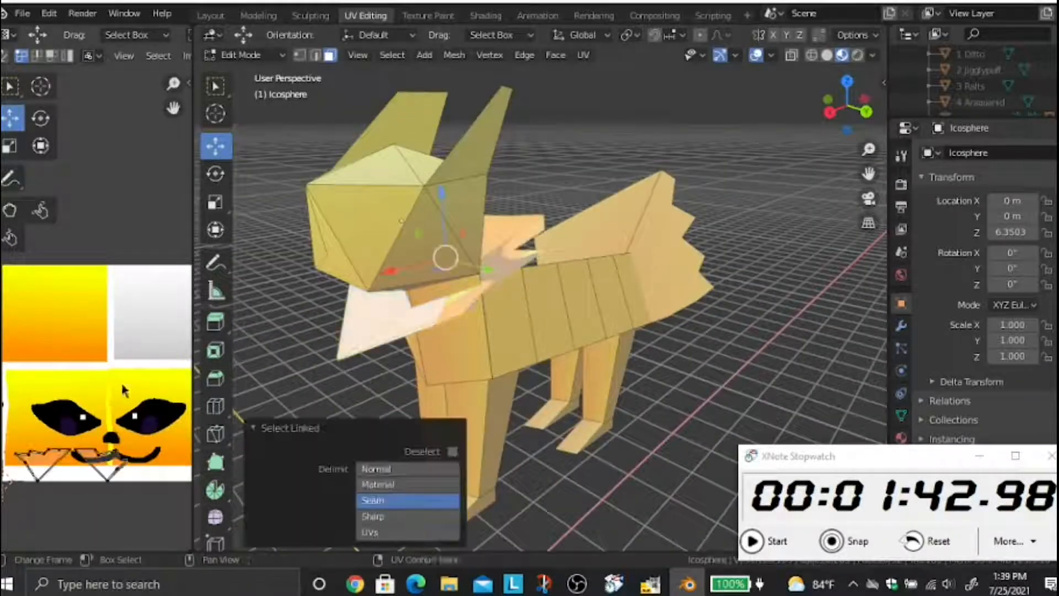
# Scale the neck ruff's UVs and move them onto the white-grey gradient swatch
pyautogui.press('s')
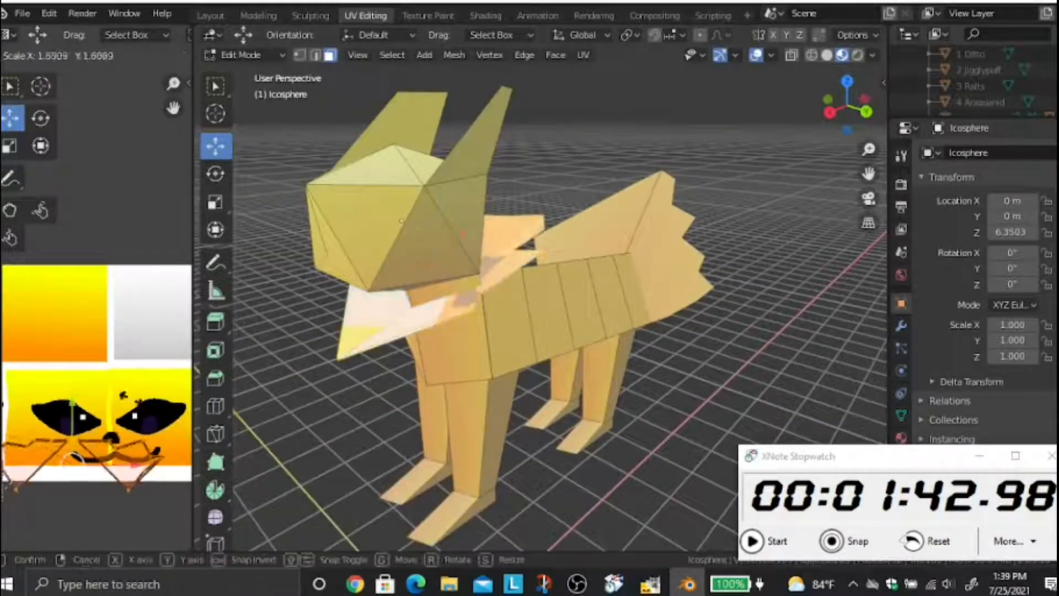
pyautogui.click(142, 364)
pyautogui.scroll(-2, 138, 358)
pyautogui.press('g')
pyautogui.click(149, 309)
pyautogui.scroll(1, 145, 309)
pyautogui.moveTo(145, 309); pyautogui.dragTo(84, 295, button='middle')
pyautogui.click(10, 146)
pyautogui.moveTo(142, 309); pyautogui.dragTo(104, 296)
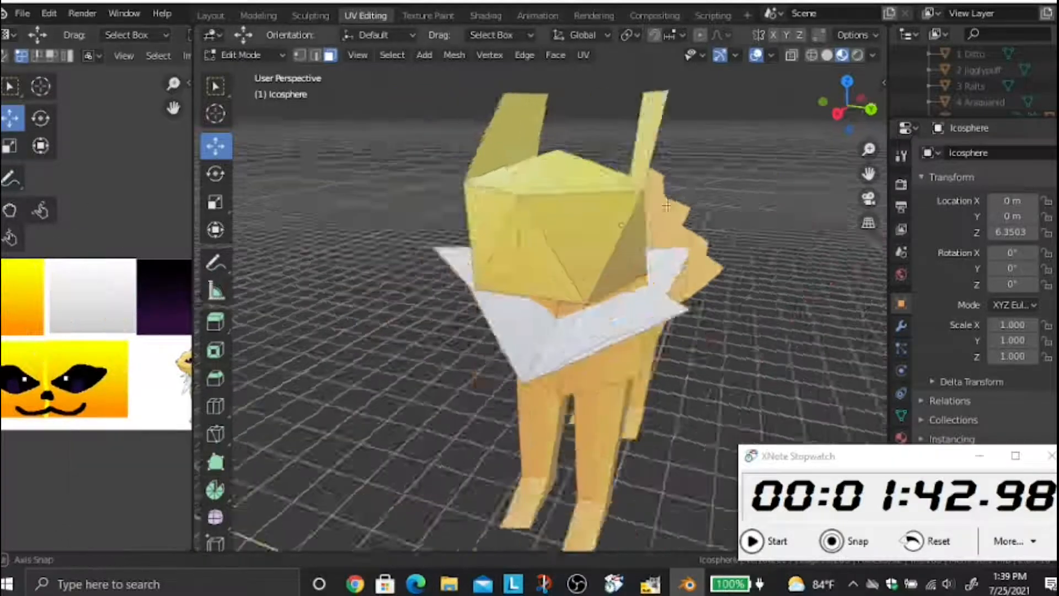
# Start the stopwatch countdown and fit the UVs of the head's front faces onto the painted eyes and mouth
pyautogui.moveTo(666, 206); pyautogui.dragTo(789, 538, button='middle')
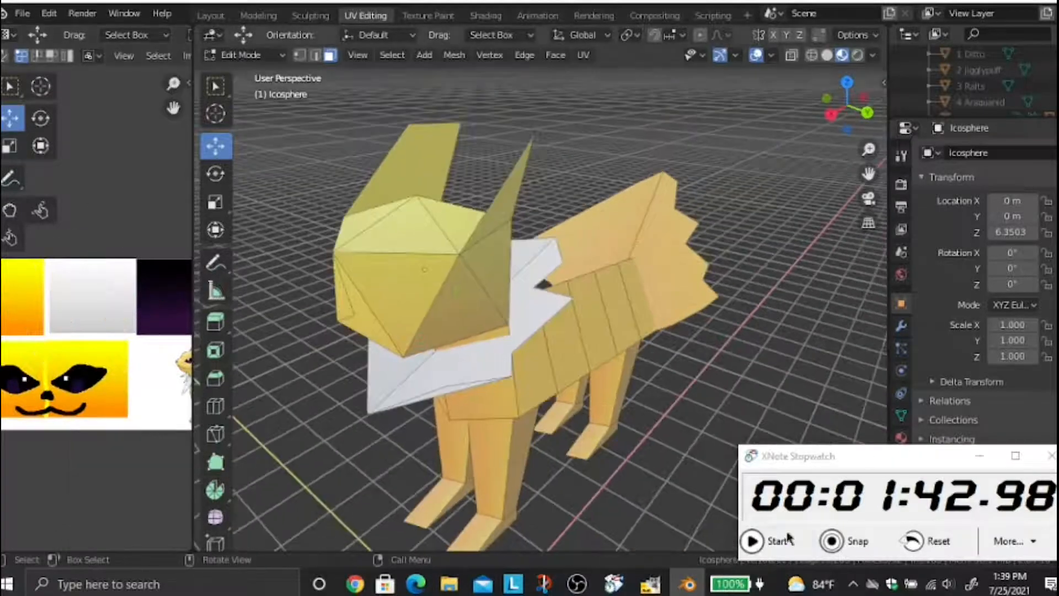
pyautogui.click(773, 544)
pyautogui.moveTo(610, 426); pyautogui.dragTo(704, 411, button='middle')
pyautogui.scroll(4, 663, 276)
pyautogui.click(635, 220)
pyautogui.keyDown('shift'); pyautogui.click(717, 237); pyautogui.keyUp('shift')
pyautogui.moveTo(684, 309); pyautogui.dragTo(618, 331, button='middle')
pyautogui.scroll(-2, 97, 308)
pyautogui.click(9, 145)
pyautogui.moveTo(60, 293); pyautogui.dragTo(132, 293)
pyautogui.moveTo(40, 237); pyautogui.dragTo(40, 226)
pyautogui.click(11, 118)
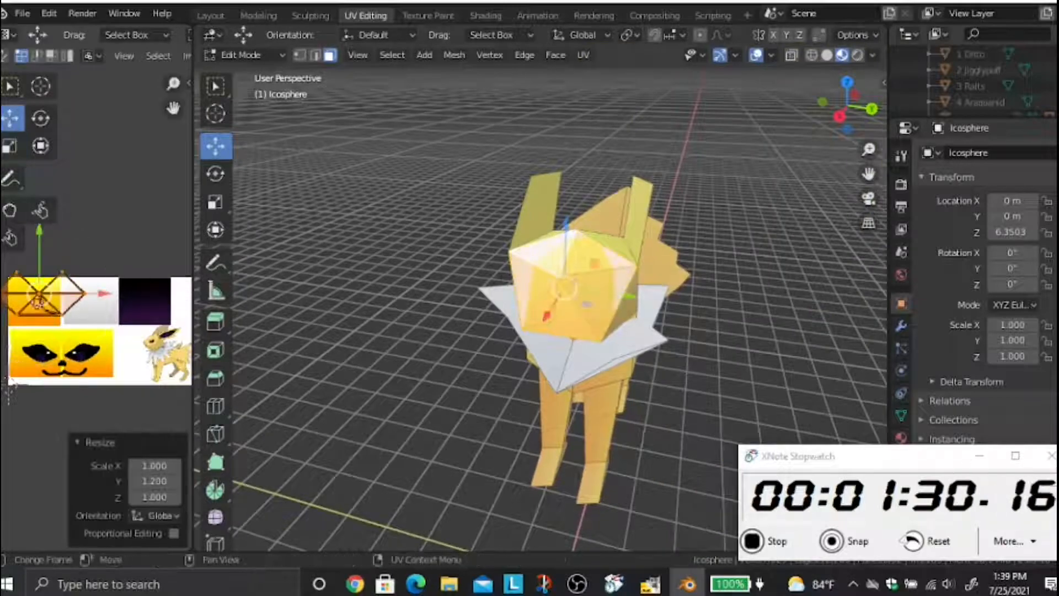
pyautogui.moveTo(40, 294); pyautogui.dragTo(64, 362)
pyautogui.click(756, 308)
# Select the lower front faces of the head and cut a nose outline across them with the Knife tool
pyautogui.scroll(4, 572, 222)
pyautogui.moveTo(756, 308); pyautogui.dragTo(585, 287, button='middle')
pyautogui.click(414, 213)
pyautogui.keyDown('shift'); pyautogui.click(402, 265); pyautogui.keyUp('shift')
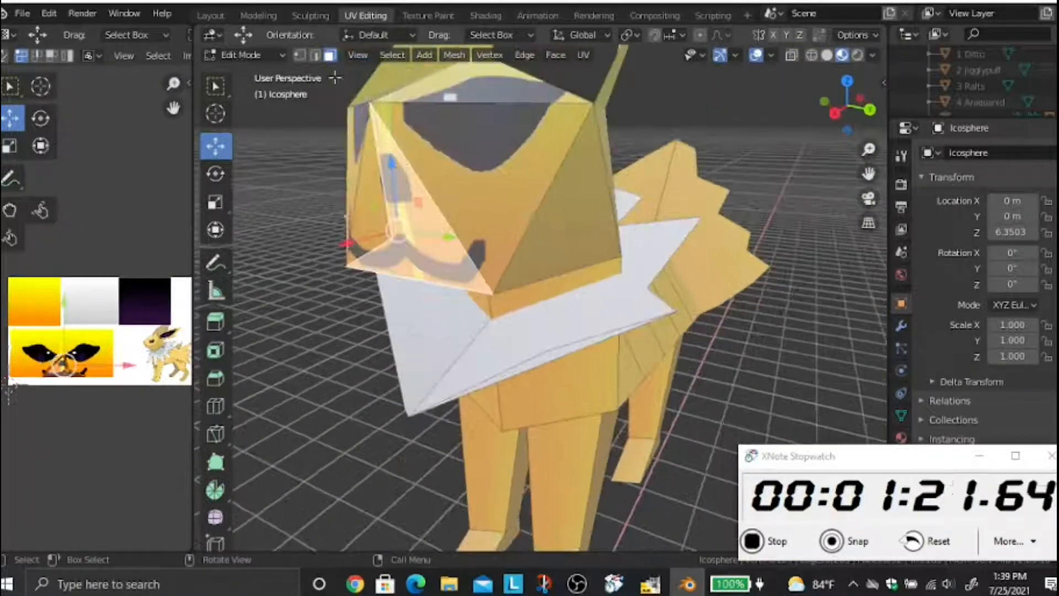
pyautogui.moveTo(335, 77); pyautogui.dragTo(393, 144, button='middle')
pyautogui.click(215, 434)
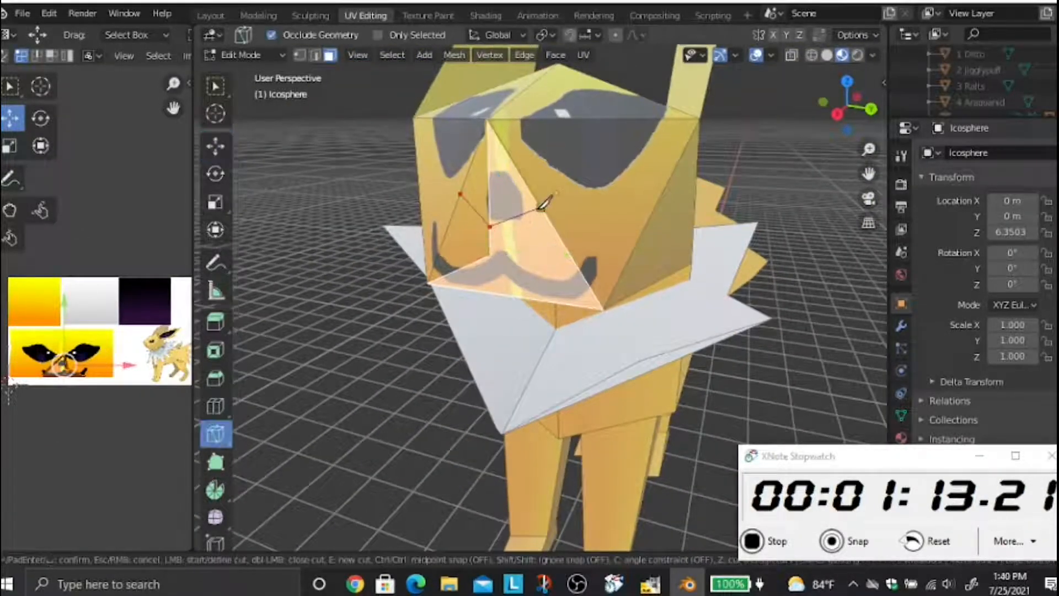
# Pull the cut nose area outward about 0.25 m along X into a snout and rotate it slightly
pyautogui.click(216, 145)
pyautogui.moveTo(387, 264); pyautogui.dragTo(348, 273, button='middle')
pyautogui.moveTo(359, 299); pyautogui.dragTo(311, 313)
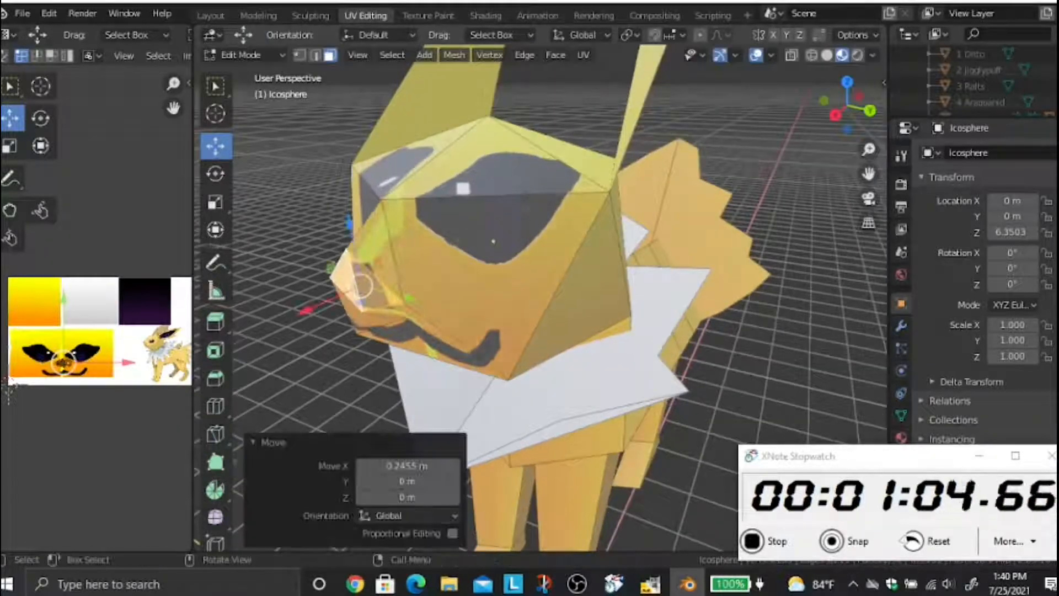
pyautogui.click(215, 202)
pyautogui.click(215, 173)
pyautogui.moveTo(343, 229); pyautogui.dragTo(361, 226)
# Unwrap one face of each ear, then scale down and move their UVs onto the dark purple swatch
pyautogui.moveTo(431, 260); pyautogui.dragTo(651, 237, button='middle')
pyautogui.scroll(-4, 453, 249)
pyautogui.click(761, 174)
pyautogui.keyDown('shift'); pyautogui.click(716, 193); pyautogui.keyUp('shift')
pyautogui.moveTo(75, 250); pyautogui.dragTo(101, 254, button='middle')
pyautogui.press('u')
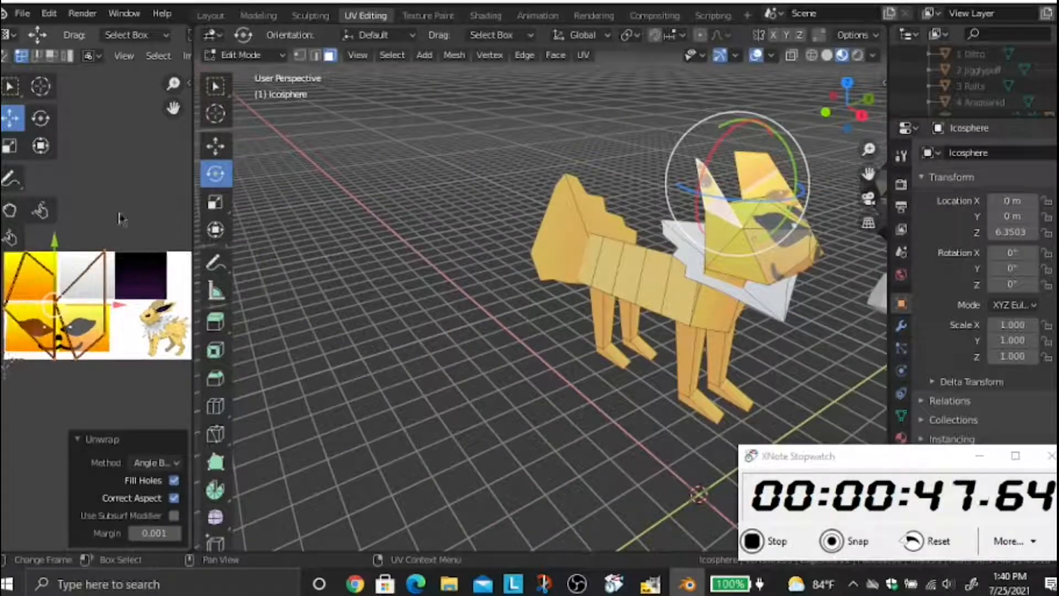
pyautogui.press('s')
pyautogui.click(88, 281)
pyautogui.press('g')
pyautogui.click(157, 259)
# Extrude the faces of both ears along their normals with an offset of about 0.16 m to thicken them
pyautogui.moveTo(568, 105); pyautogui.dragTo(546, 144, button='middle')
pyautogui.click(510, 243)
pyautogui.keyDown('shift'); pyautogui.click(596, 254); pyautogui.keyUp('shift')
pyautogui.press('e')
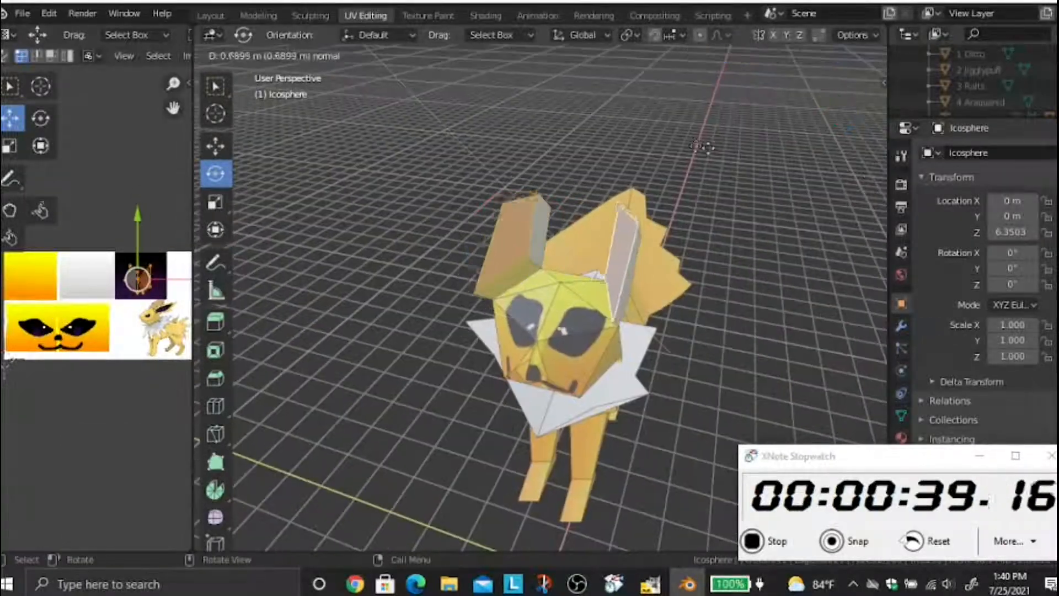
pyautogui.click(709, 147)
pyautogui.moveTo(709, 148); pyautogui.dragTo(573, 151, button='middle')
pyautogui.hotkey('alt', 's')
pyautogui.click(624, 172)
pyautogui.click(216, 146)
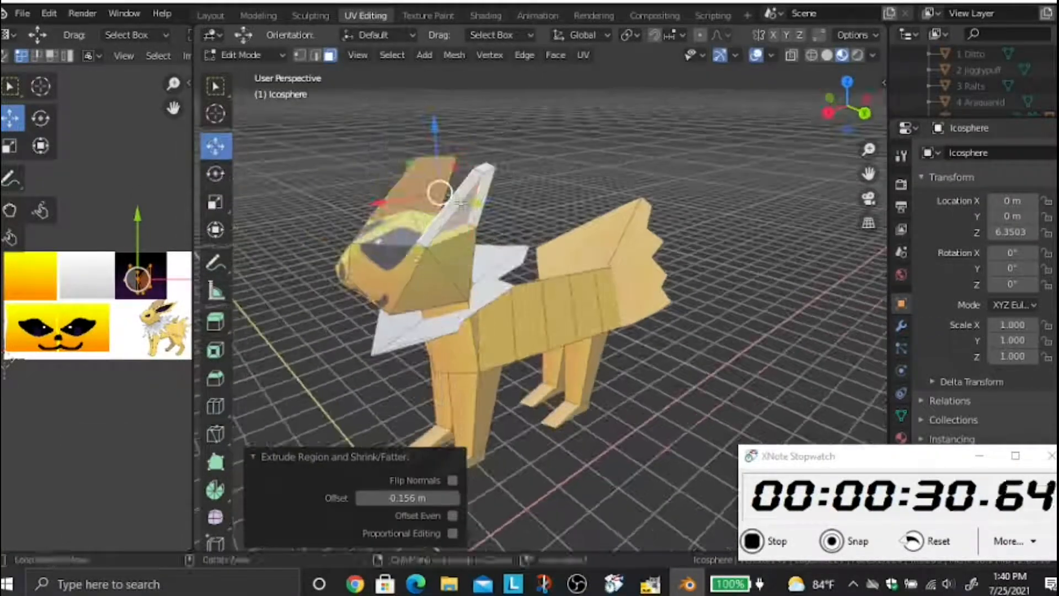
pyautogui.hotkey('alt', 'e')
pyautogui.click(472, 190)
pyautogui.click(474, 188)
pyautogui.moveTo(474, 187); pyautogui.dragTo(712, 138, button='middle')
pyautogui.click(712, 138)
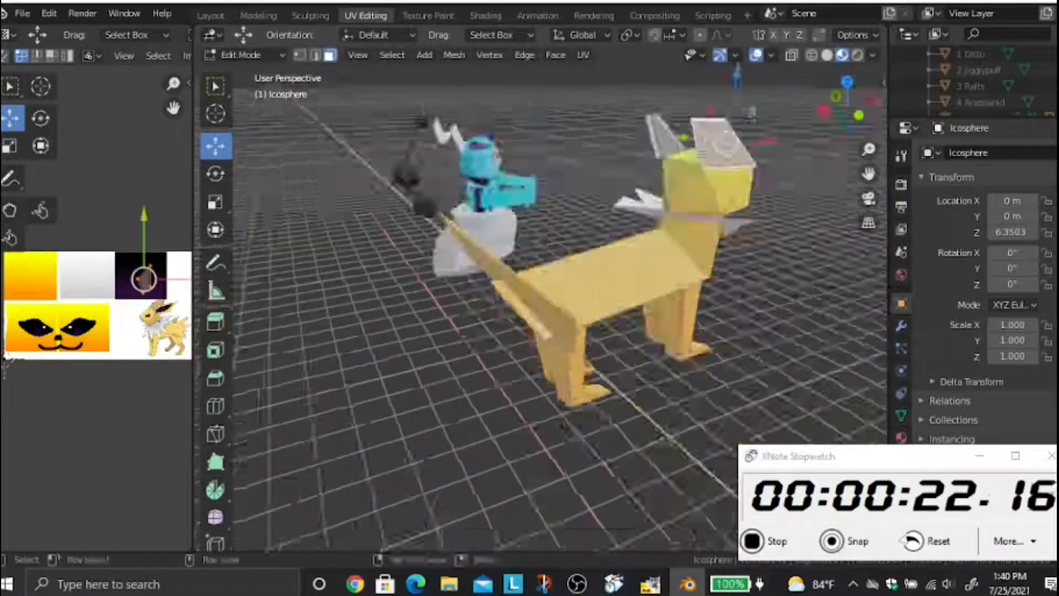
# Select the rim faces of both ears and reposition their UVs on the texture's colour swatches
pyautogui.scroll(3, 607, 166)
pyautogui.moveTo(607, 166); pyautogui.dragTo(534, 177, button='middle')
pyautogui.click(522, 185)
pyautogui.keyDown('shift'); pyautogui.click(524, 193); pyautogui.keyUp('shift')
pyautogui.keyDown('shift'); pyautogui.click(367, 215); pyautogui.keyUp('shift')
pyautogui.moveTo(387, 210); pyautogui.dragTo(521, 177, button='middle')
pyautogui.scroll(3, 567, 170)
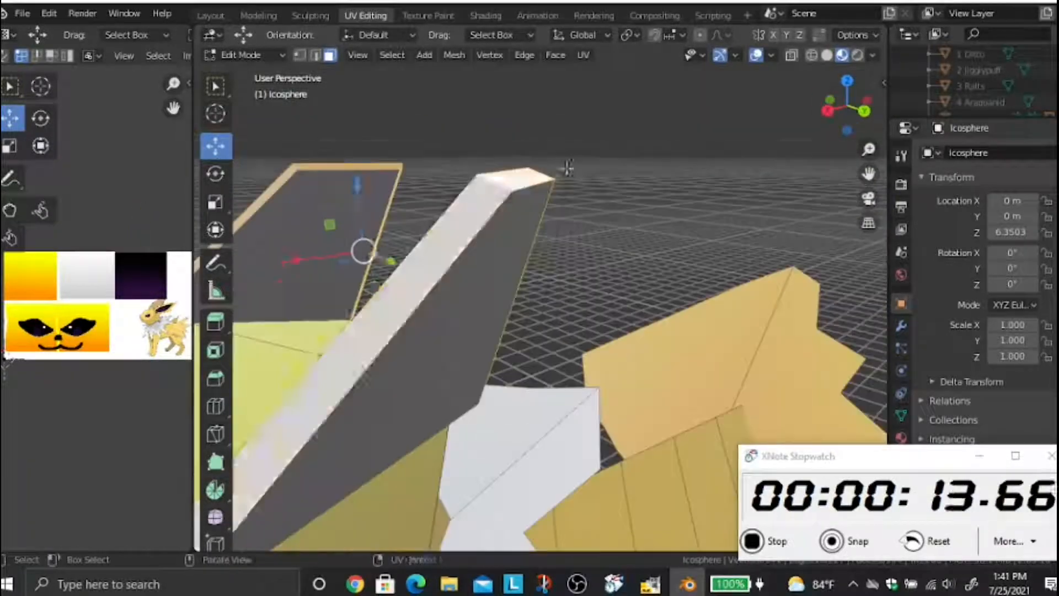
pyautogui.keyDown('shift'); pyautogui.click(441, 232); pyautogui.keyUp('shift')
pyautogui.scroll(-2, 42, 240)
pyautogui.press('g')
pyautogui.click(107, 256)
# Clear the ear selection and save the Blender file
pyautogui.click(693, 187)
pyautogui.scroll(-4, 693, 187)
pyautogui.hotkey('ctrl', 's')
pyautogui.moveTo(693, 187); pyautogui.dragTo(454, 254, button='middle')
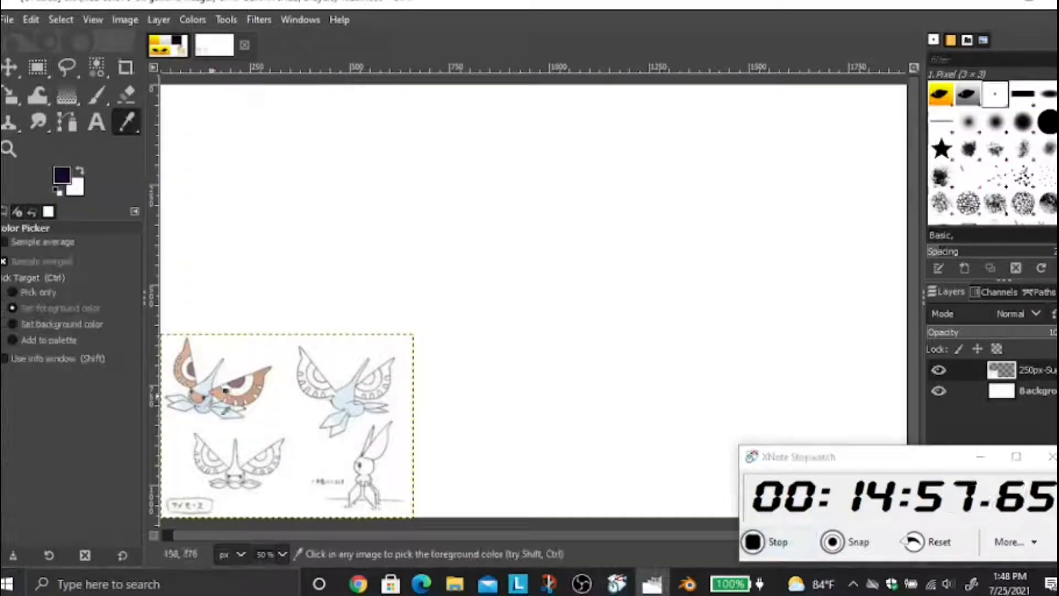
# In GIMP, select a rectangle about 730 × 440 px above the Masquerain reference and bucket-fill it with the tan foreground colour
pyautogui.click(37, 67)
pyautogui.moveTo(175, 93); pyautogui.dragTo(363, 279)
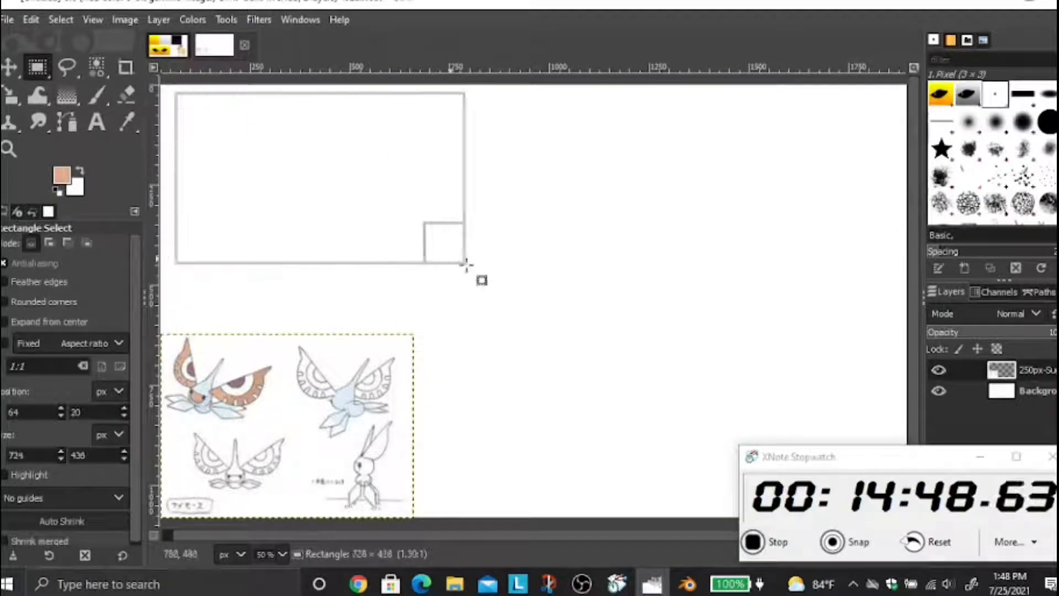
pyautogui.click(67, 94)
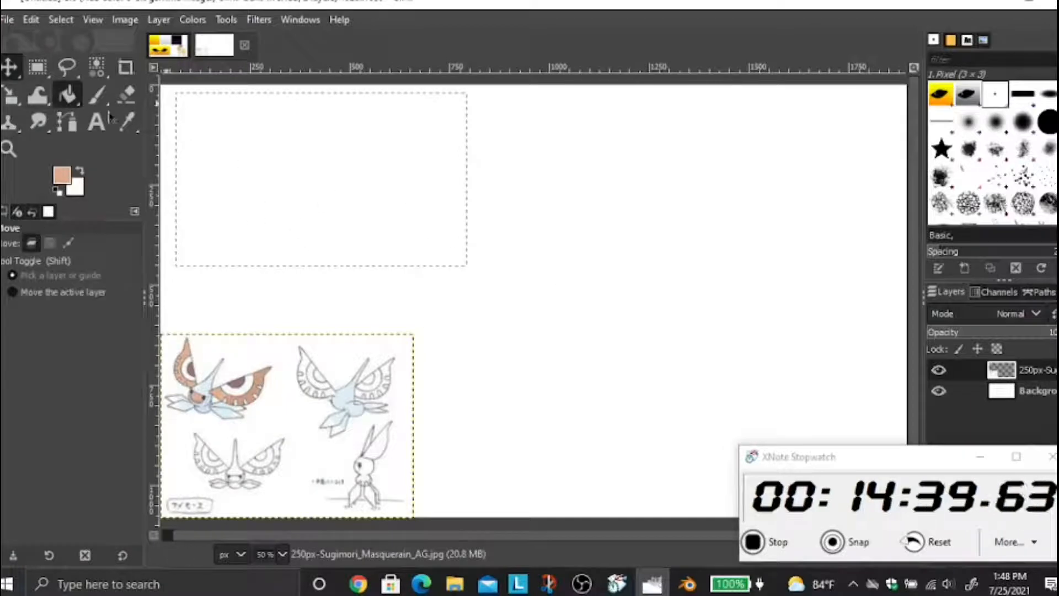
pyautogui.click(417, 230)
pyautogui.press('p')
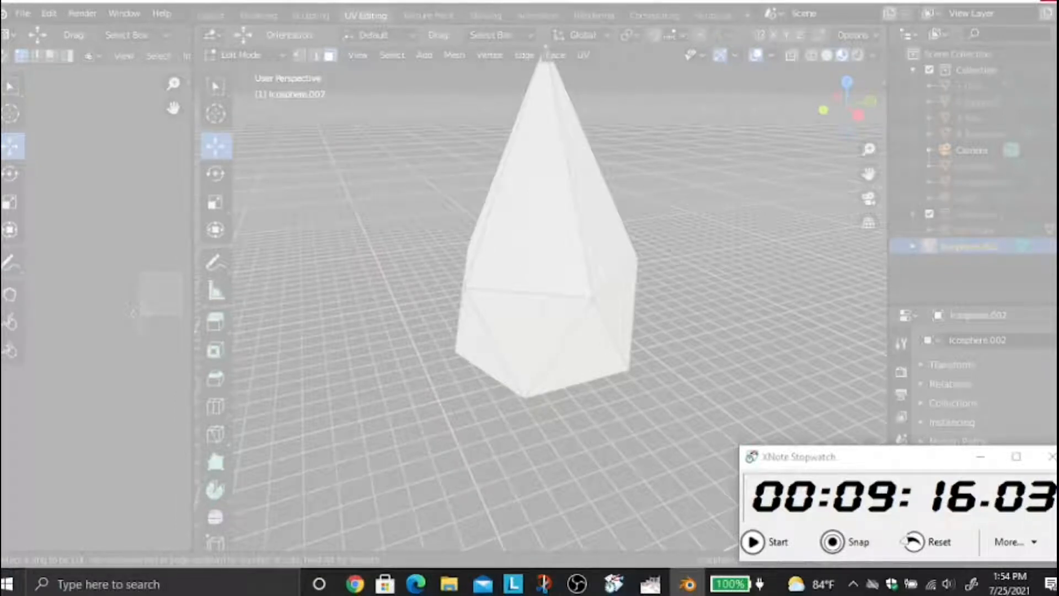
# Relaunch Blender from the desktop and open the recent file PKMN.blend
pyautogui.click(559, 281)
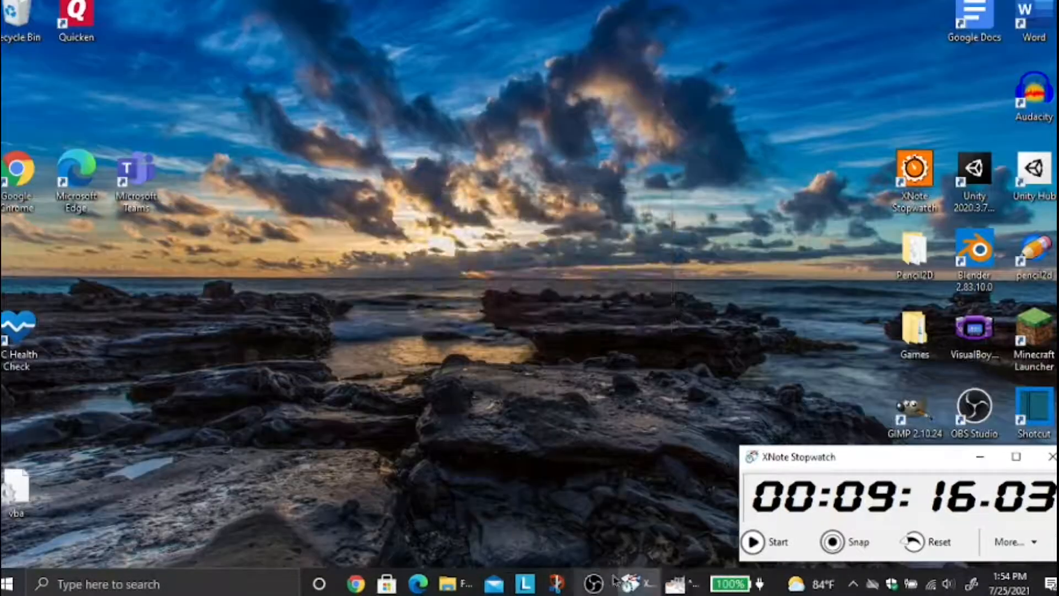
pyautogui.doubleClick(992, 273)
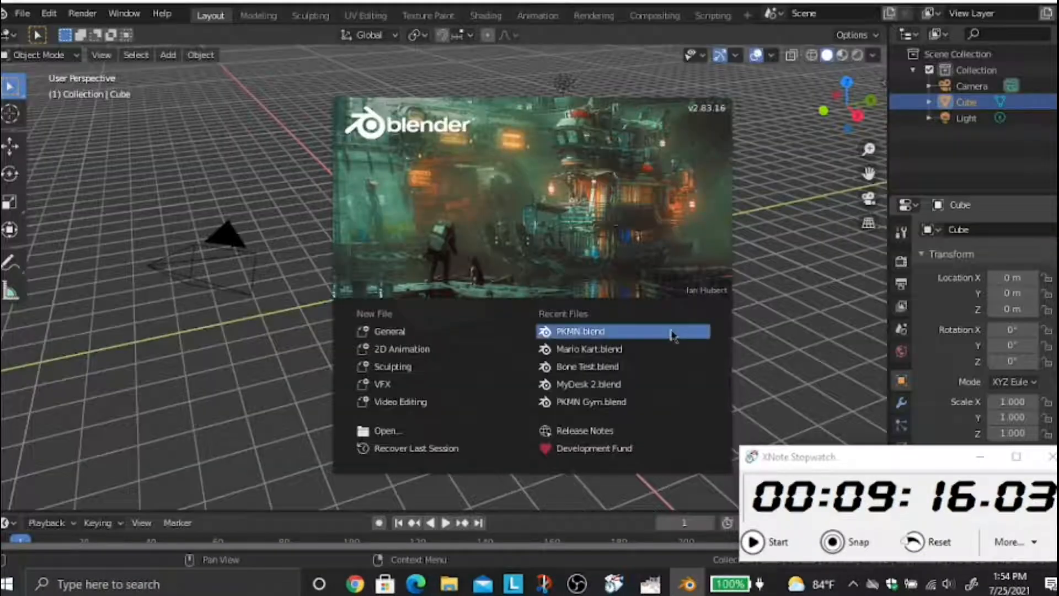
pyautogui.click(674, 334)
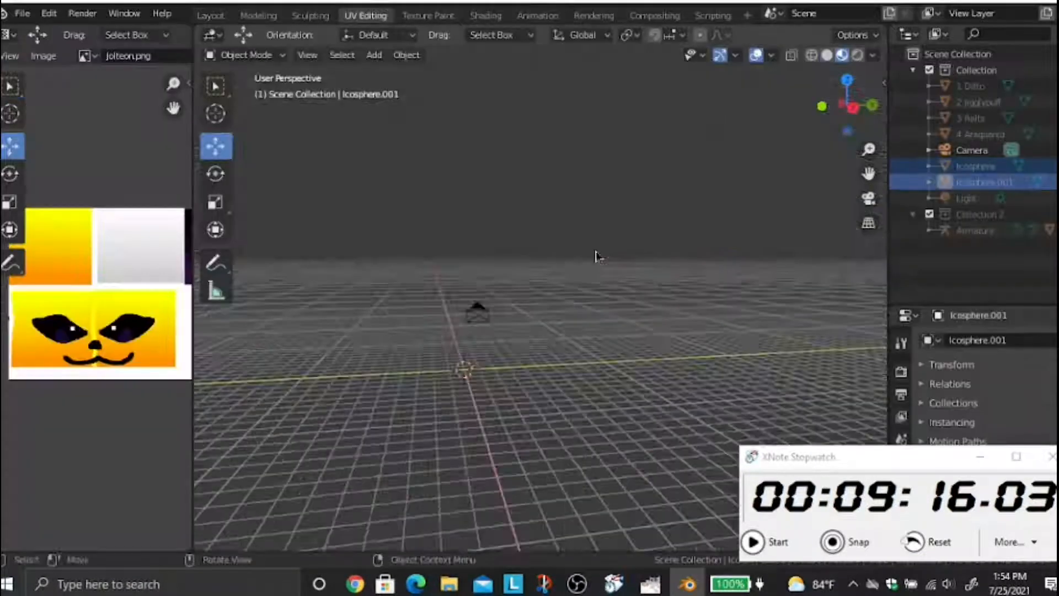
# Add a low-poly icosphere to the scene and raise it above the grid along Z
pyautogui.moveTo(596, 254); pyautogui.dragTo(463, 270, button='middle')
pyautogui.click(375, 55)
pyautogui.moveTo(403, 74)
pyautogui.click(518, 139)
pyautogui.click(409, 380)
pyautogui.moveTo(463, 287); pyautogui.dragTo(458, 138)
# Scale the icosphere and restart the stopwatch countdown
pyautogui.moveTo(491, 232); pyautogui.dragTo(541, 182, button='middle')
pyautogui.press('s')
pyautogui.moveTo(543, 259); pyautogui.dragTo(592, 368, button='middle')
pyautogui.click(588, 259)
pyautogui.click(768, 544)
# Edit the icosphere's mesh and try to pull its top vertex up into a spike with a loop cut
pyautogui.moveTo(491, 259); pyautogui.dragTo(433, 251, button='middle')
pyautogui.scroll(3, 452, 268)
pyautogui.click(469, 342)
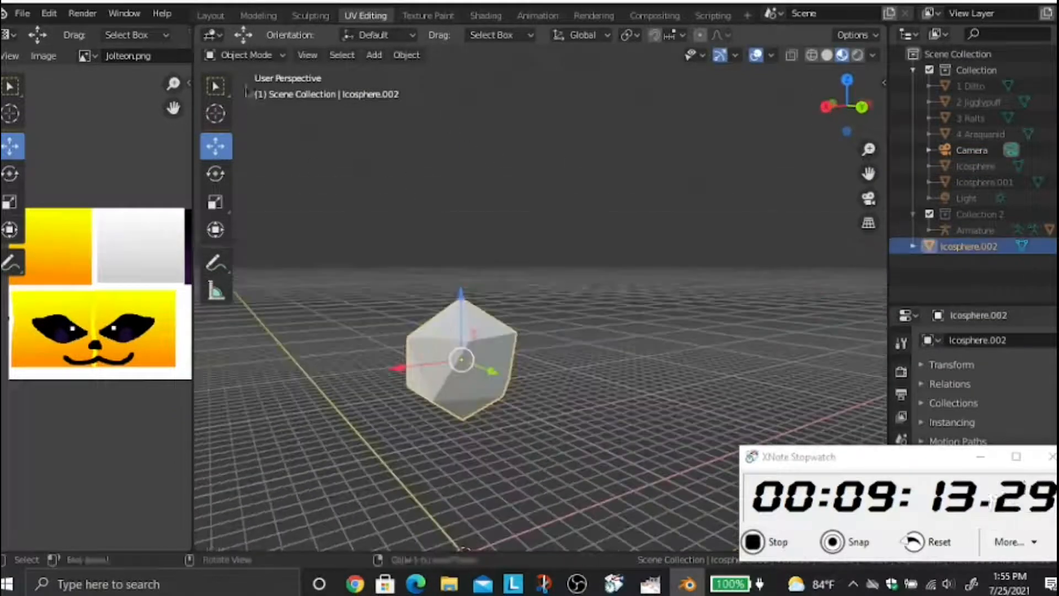
pyautogui.press('Tab')
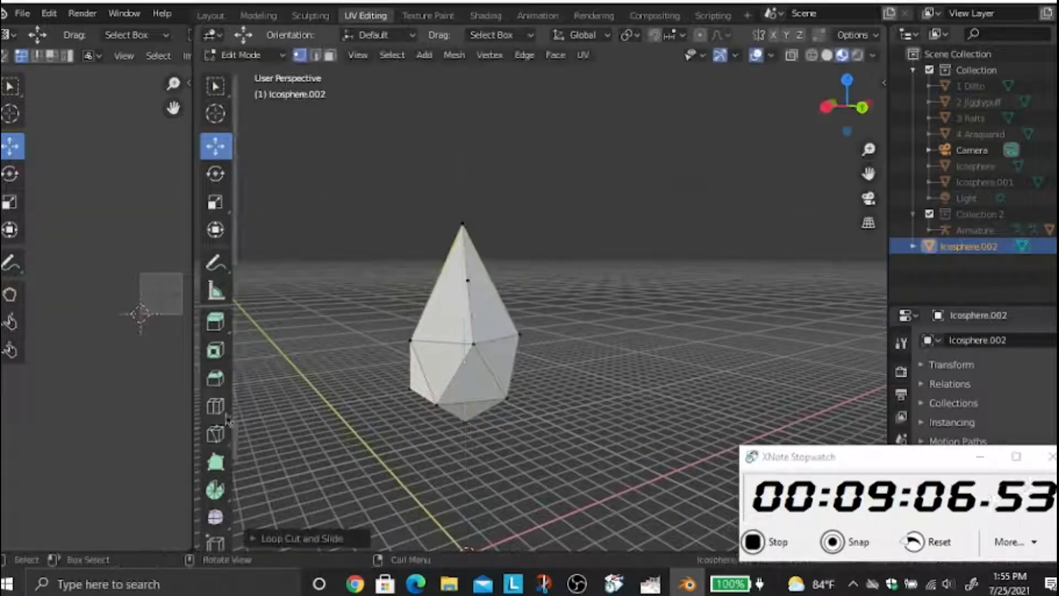
pyautogui.click(216, 407)
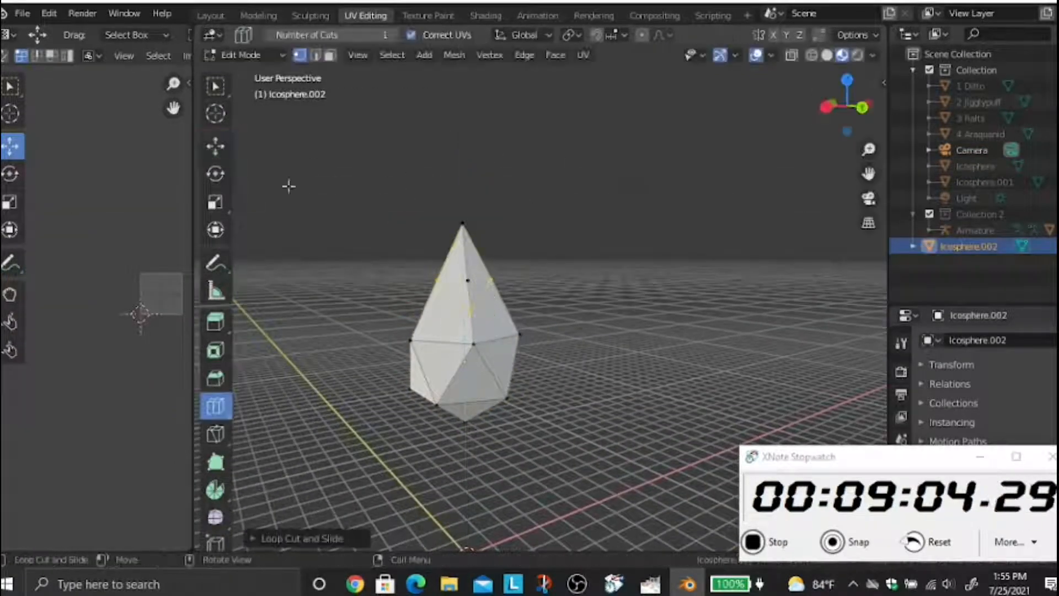
pyautogui.click(215, 146)
# Try to raise part of the spike, undo that move, and slide a cut along the spike's edges instead
pyautogui.moveTo(486, 264); pyautogui.dragTo(525, 221, button='middle')
pyautogui.moveTo(523, 220); pyautogui.dragTo(524, 185)
pyautogui.hotkey('ctrl', 'z')
pyautogui.click(538, 260)
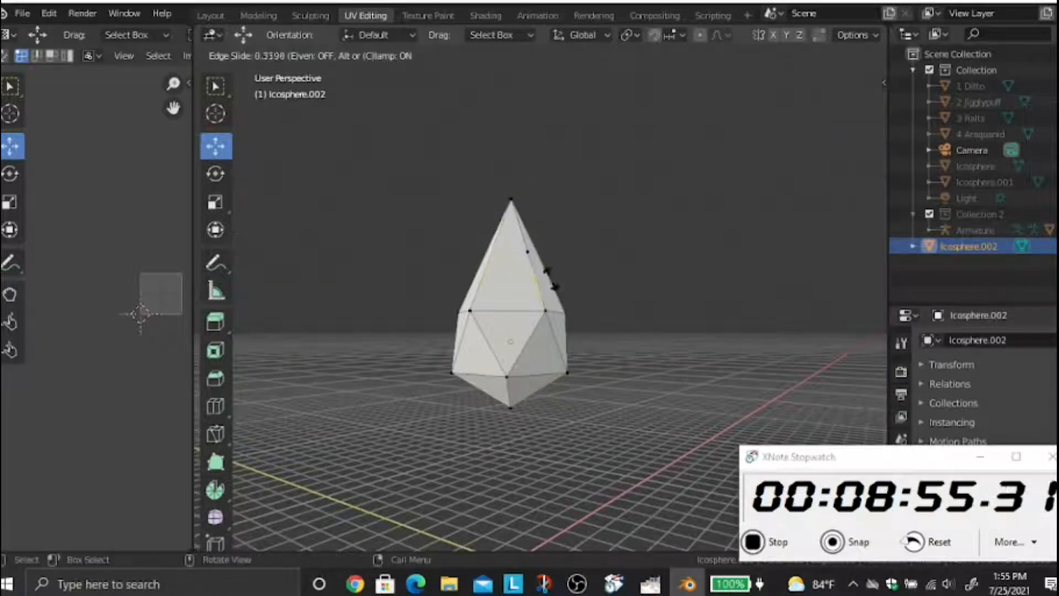
pyautogui.click(556, 279)
# Undo the loop cut and spike edits on the icosphere
pyautogui.moveTo(563, 278); pyautogui.dragTo(497, 249, button='middle')
pyautogui.scroll(-2, 569, 198)
pyautogui.scroll(2, 569, 198)
pyautogui.hotkey('ctrl', 'z')
pyautogui.hotkey('ctrl', 'z')
pyautogui.hotkey('ctrl', 'z')
# Select all linked geometry of the icosphere
pyautogui.moveTo(591, 225); pyautogui.dragTo(419, 306, button='middle')
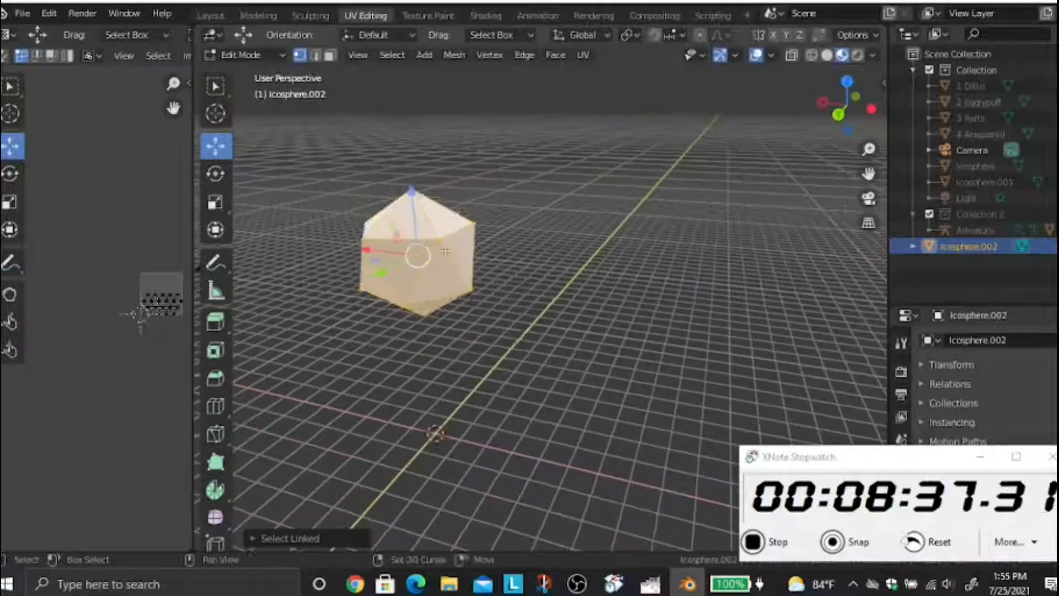
pyautogui.moveTo(420, 303); pyautogui.dragTo(419, 303)
pyautogui.moveTo(657, 221); pyautogui.dragTo(593, 254, button='middle')
pyautogui.click(592, 254)
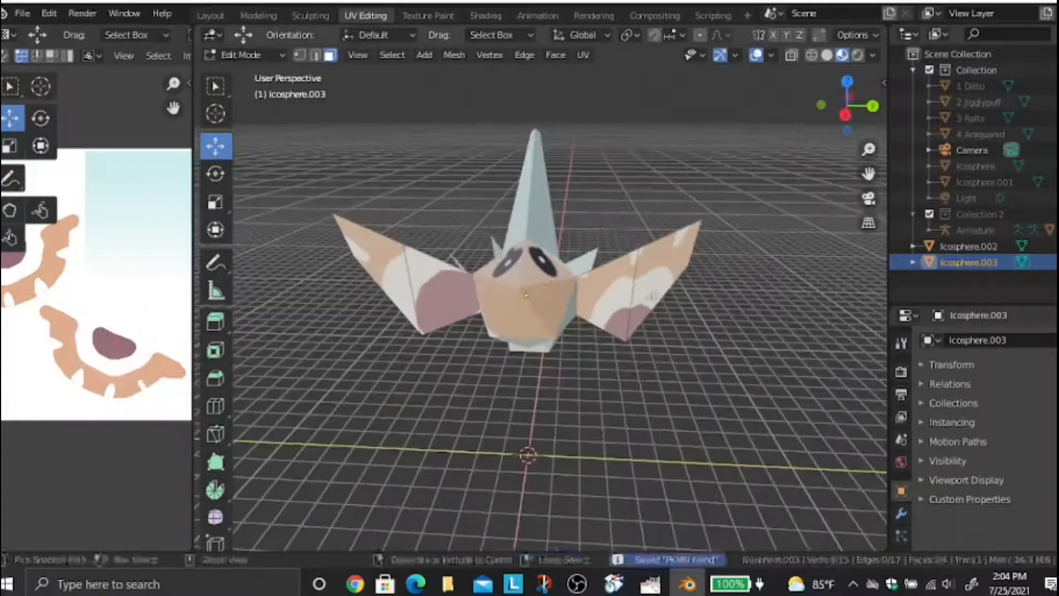
# In Object Mode, select Icosphere.002 together with Icosphere.003 and join them into a single object
pyautogui.click(246, 55)
pyautogui.moveTo(651, 295); pyautogui.dragTo(552, 259, button='middle')
pyautogui.click(248, 74)
pyautogui.keyDown('shift'); pyautogui.click(994, 247); pyautogui.keyUp('shift')
pyautogui.rightClick(999, 254)
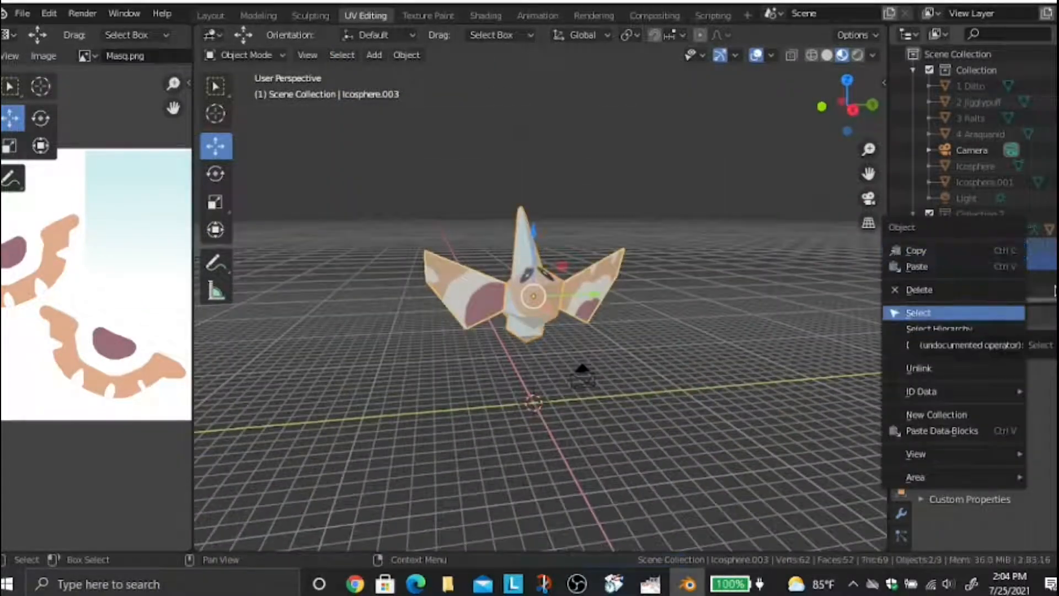
pyautogui.click(993, 313)
pyautogui.click(986, 259)
pyautogui.rightClick(986, 258)
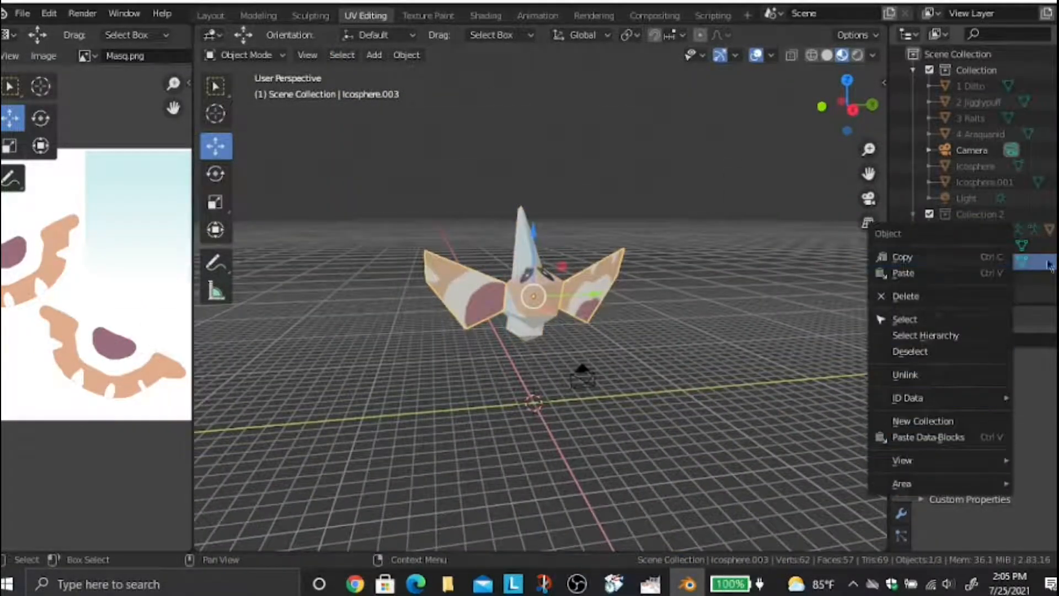
pyautogui.keyDown('ctrl'); pyautogui.click(969, 246); pyautogui.keyUp('ctrl')
pyautogui.rightClick(969, 248)
pyautogui.rightClick(582, 281)
pyautogui.click(497, 328)
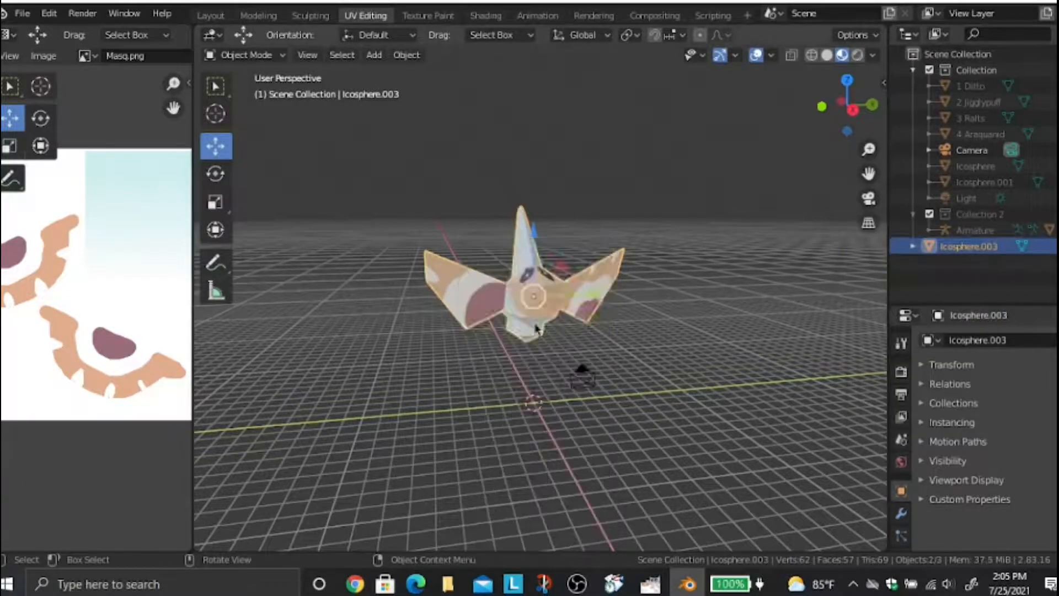
# Deselect everything, save the file, and open the joined Icosphere.003 object in Edit Mode
pyautogui.moveTo(497, 328); pyautogui.dragTo(421, 274, button='middle')
pyautogui.hotkey('alt', 'a')
pyautogui.hotkey('ctrl', 's')
pyautogui.scroll(-3, 287, 239)
pyautogui.scroll(7, 658, 364)
pyautogui.scroll(2, 421, 274)
pyautogui.click(421, 274)
pyautogui.click(246, 56)
pyautogui.click(246, 88)
pyautogui.moveTo(480, 353); pyautogui.dragTo(473, 272, button='middle')
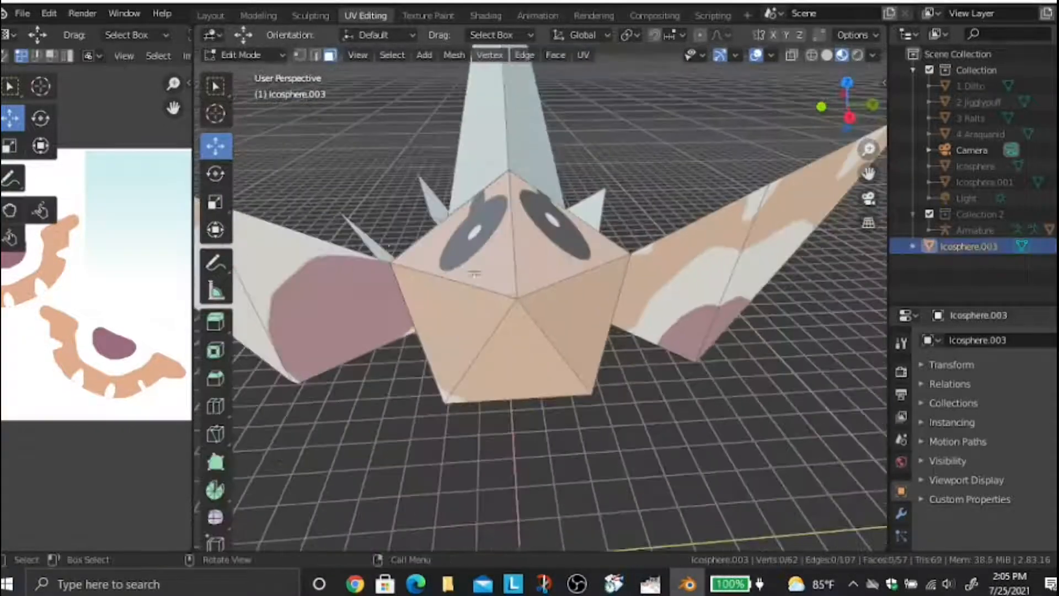
# Select the two upper front faces of the head and move their UVs off the painted eyes
pyautogui.click(472, 249)
pyautogui.keyDown('shift'); pyautogui.click(569, 242); pyautogui.keyUp('shift')
pyautogui.scroll(-4, 166, 381)
pyautogui.scroll(2, 160, 304)
pyautogui.moveTo(83, 309); pyautogui.dragTo(120, 272, button='middle')
pyautogui.press('g')
pyautogui.click(175, 491)
# Select the two outer lower front faces of the head and fit their UV corners over the painted eyes
pyautogui.click(452, 326)
pyautogui.keyDown('shift'); pyautogui.click(574, 326); pyautogui.keyUp('shift')
pyautogui.press('g')
pyautogui.click(75, 260)
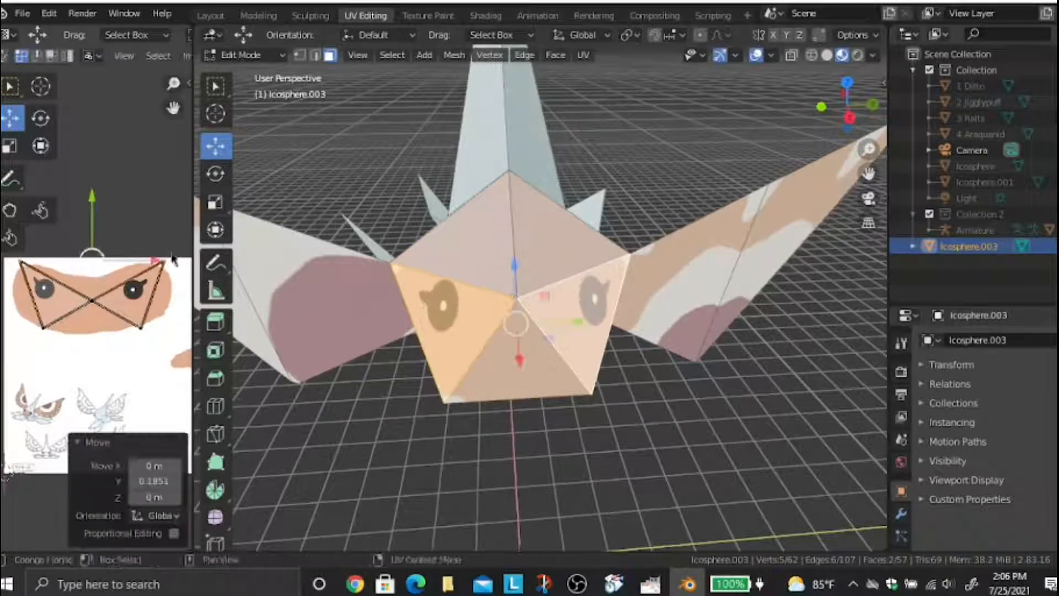
pyautogui.press('g')
pyautogui.click(23, 263)
pyautogui.moveTo(23, 262); pyautogui.dragTo(26, 267)
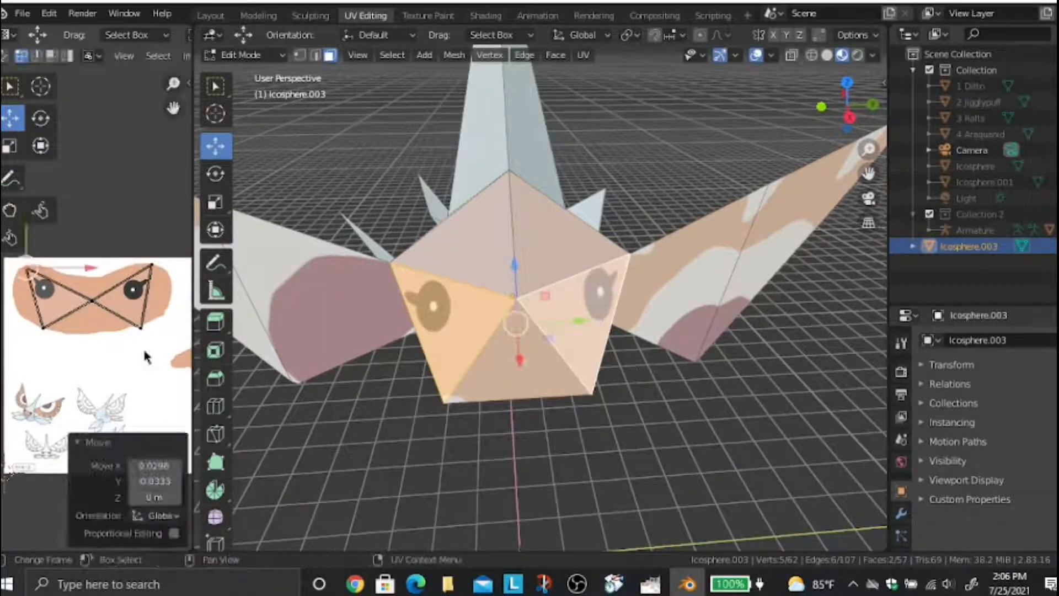
pyautogui.click(142, 328)
pyautogui.moveTo(141, 327); pyautogui.dragTo(113, 331)
pyautogui.click(44, 328)
# Select the three lower front faces of the head and shift their bottom UV points slightly down on the texture
pyautogui.click(554, 487)
pyautogui.moveTo(554, 486); pyautogui.dragTo(617, 379, button='middle')
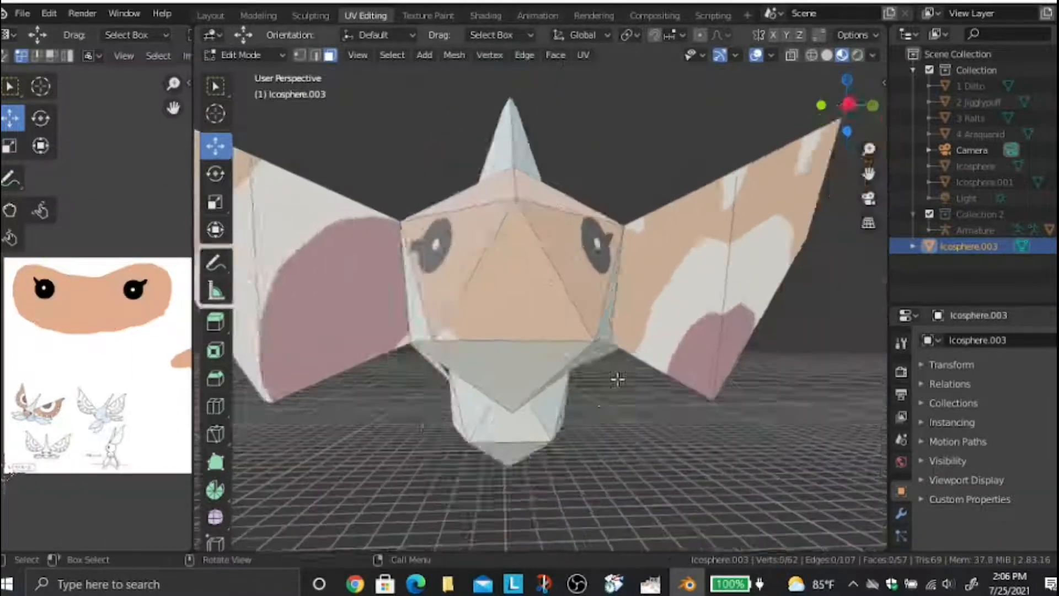
pyautogui.scroll(3, 618, 378)
pyautogui.click(518, 309)
pyautogui.keyDown('shift'); pyautogui.click(599, 260); pyautogui.keyUp('shift')
pyautogui.keyDown('shift'); pyautogui.click(408, 259); pyautogui.keyUp('shift')
pyautogui.keyDown('shift'); pyautogui.click(138, 328); pyautogui.keyUp('shift')
pyautogui.moveTo(86, 329); pyautogui.dragTo(85, 337)
# Select the two upper front faces of the head and move their UVs onto the pale blue area of the texture
pyautogui.moveTo(469, 276); pyautogui.dragTo(513, 309, button='middle')
pyautogui.scroll(-2, 513, 309)
pyautogui.click(513, 234)
pyautogui.keyDown('shift'); pyautogui.click(570, 231); pyautogui.keyUp('shift')
pyautogui.moveTo(83, 313); pyautogui.dragTo(95, 360)
pyautogui.moveTo(72, 285); pyautogui.dragTo(6, 289, button='middle')
pyautogui.scroll(-4, 6, 290)
pyautogui.click(733, 388)
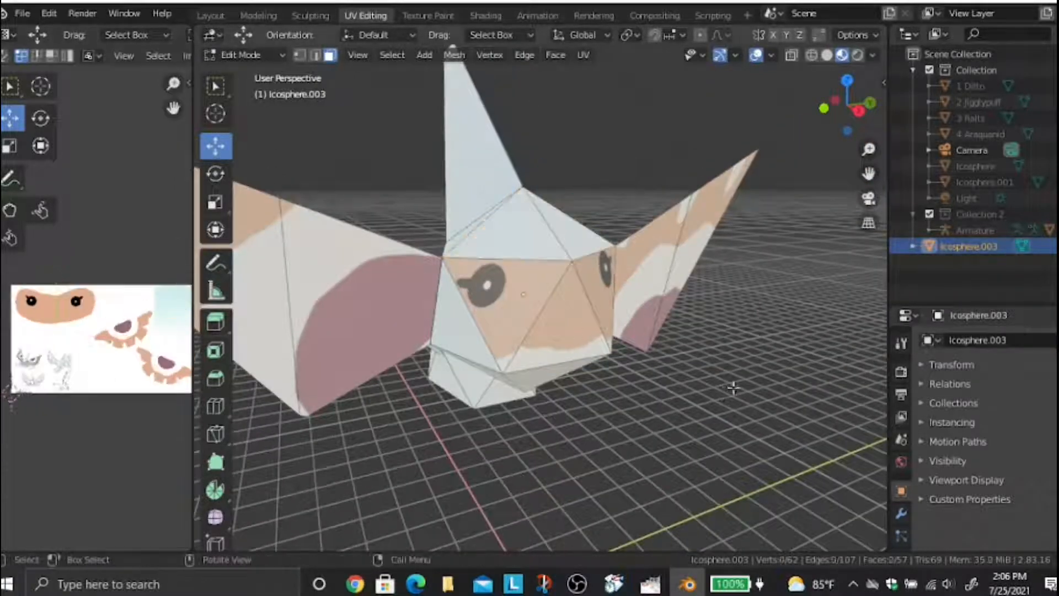
# Save the file and return to Object Mode with the model deselected
pyautogui.moveTo(733, 388); pyautogui.dragTo(738, 359, button='middle')
pyautogui.hotkey('ctrl', 's')
pyautogui.scroll(-5, 726, 277)
pyautogui.press('Tab')
pyautogui.click(727, 277)
pyautogui.moveTo(726, 276); pyautogui.dragTo(538, 291, button='middle')
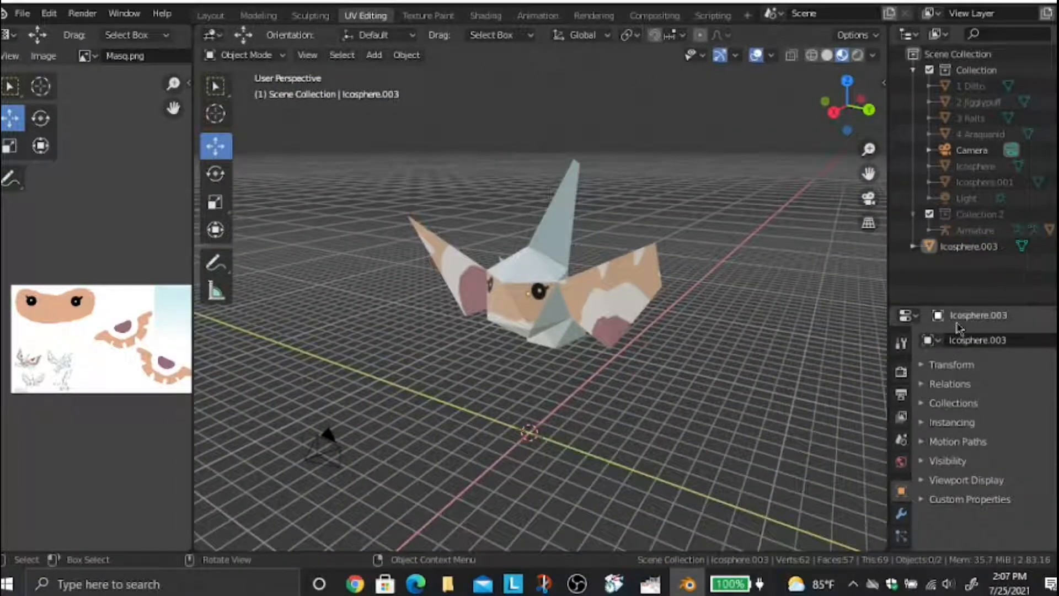
# Rename the Icosphere.003 object as Masquerain and save the file
pyautogui.click(984, 249)
pyautogui.write('Masquera')
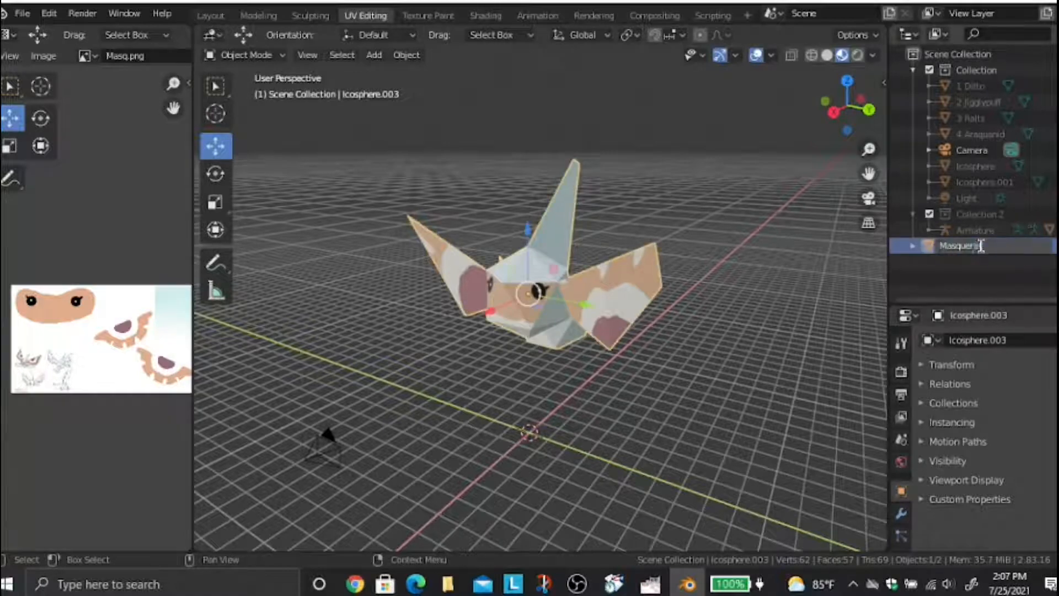
pyautogui.write('in')
pyautogui.press('Return')
pyautogui.click(568, 483)
pyautogui.hotkey('ctrl', 's')
# In Edit Mode, select one wing's two faces and scale, rotate and move their UVs to fit the painted wing marking
pyautogui.moveTo(568, 309); pyautogui.dragTo(685, 322, button='middle')
pyautogui.press('Tab')
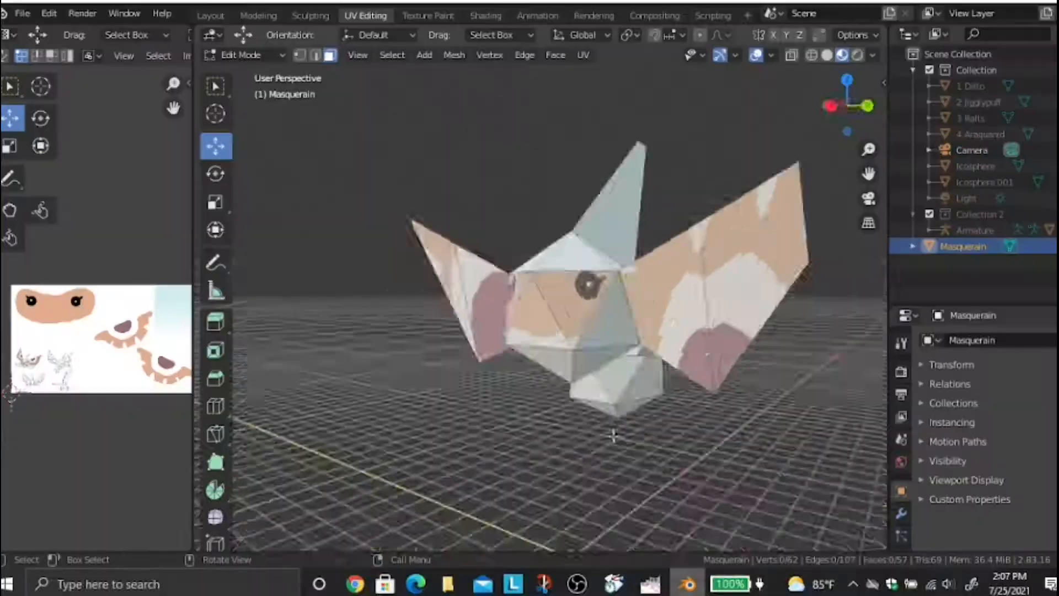
pyautogui.moveTo(612, 434); pyautogui.dragTo(689, 444, button='middle')
pyautogui.click(407, 275)
pyautogui.keyDown('shift'); pyautogui.click(491, 311); pyautogui.keyUp('shift')
pyautogui.scroll(6, 136, 330)
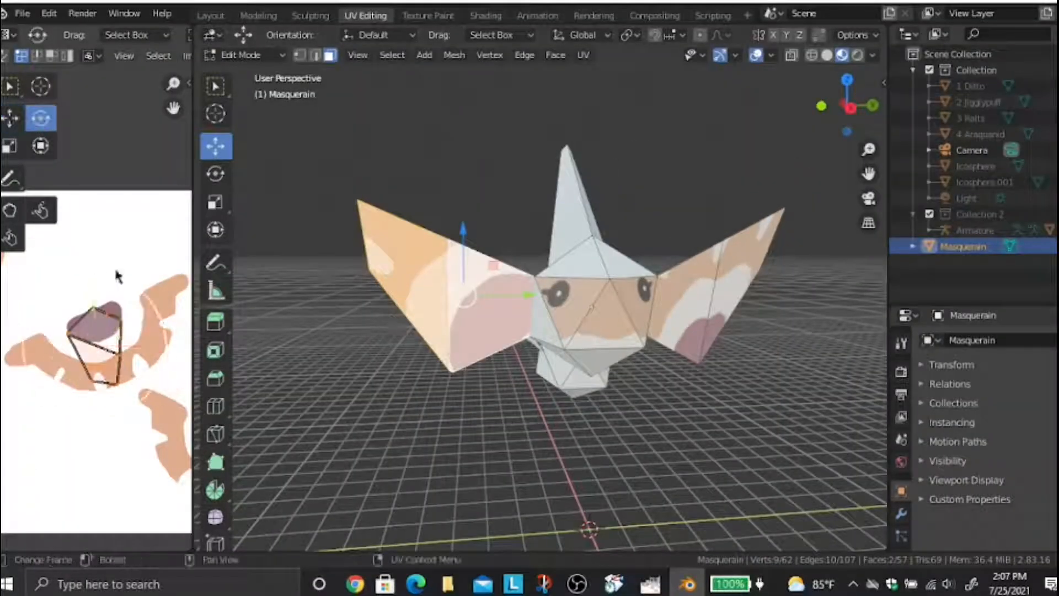
pyautogui.moveTo(118, 276); pyautogui.dragTo(132, 473)
pyautogui.click(9, 146)
pyautogui.moveTo(22, 281); pyautogui.dragTo(14, 274)
pyautogui.moveTo(157, 342); pyautogui.dragTo(196, 329)
pyautogui.click(40, 119)
pyautogui.moveTo(139, 291); pyautogui.dragTo(123, 284)
pyautogui.click(9, 118)
pyautogui.moveTo(105, 339); pyautogui.dragTo(114, 335)
# Select the opposite wing's two faces, rotate and move their UVs to fit the second painted wing marking, and save the file
pyautogui.click(447, 147)
pyautogui.moveTo(447, 147); pyautogui.dragTo(671, 236, button='middle')
pyautogui.scroll(2, 672, 237)
pyautogui.click(671, 237)
pyautogui.keyDown('shift'); pyautogui.click(761, 193); pyautogui.keyUp('shift')
pyautogui.moveTo(182, 359); pyautogui.dragTo(71, 296, button='middle')
pyautogui.scroll(-2, 133, 309)
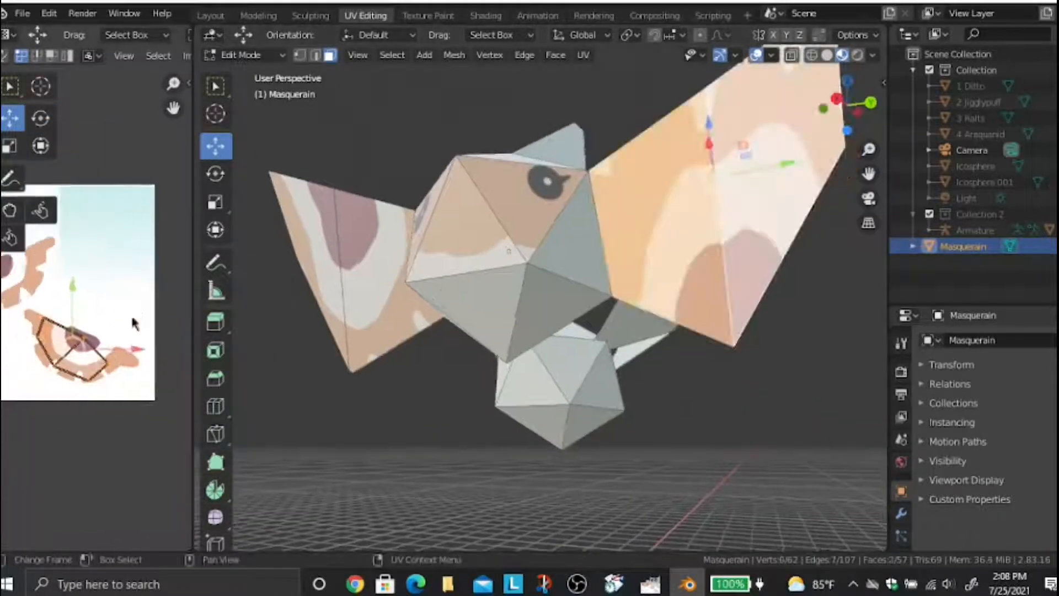
pyautogui.press('r')
pyautogui.click(57, 370)
pyautogui.scroll(2, 57, 369)
pyautogui.press('r')
pyautogui.click(41, 326)
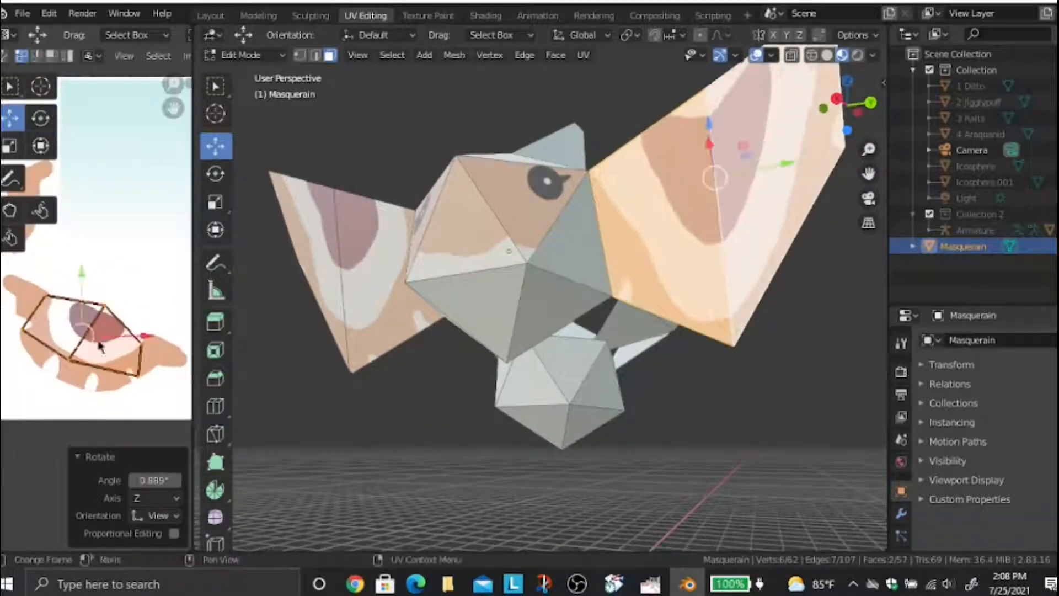
pyautogui.moveTo(99, 346); pyautogui.dragTo(96, 351)
pyautogui.hotkey('alt', 'a')
pyautogui.scroll(-4, 552, 248)
pyautogui.hotkey('ctrl', 's')
# Select both wings as linked geometry, scale them together, and save the file
pyautogui.moveTo(663, 154); pyautogui.dragTo(449, 253, button='middle')
pyautogui.press('l')
pyautogui.press('l')
pyautogui.moveTo(591, 293); pyautogui.dragTo(641, 199, button='middle')
pyautogui.click(215, 202)
pyautogui.moveTo(586, 242); pyautogui.dragTo(607, 226)
pyautogui.moveTo(607, 226); pyautogui.dragTo(698, 249, button='middle')
pyautogui.scroll(3, 674, 293)
pyautogui.hotkey('alt', 'a')
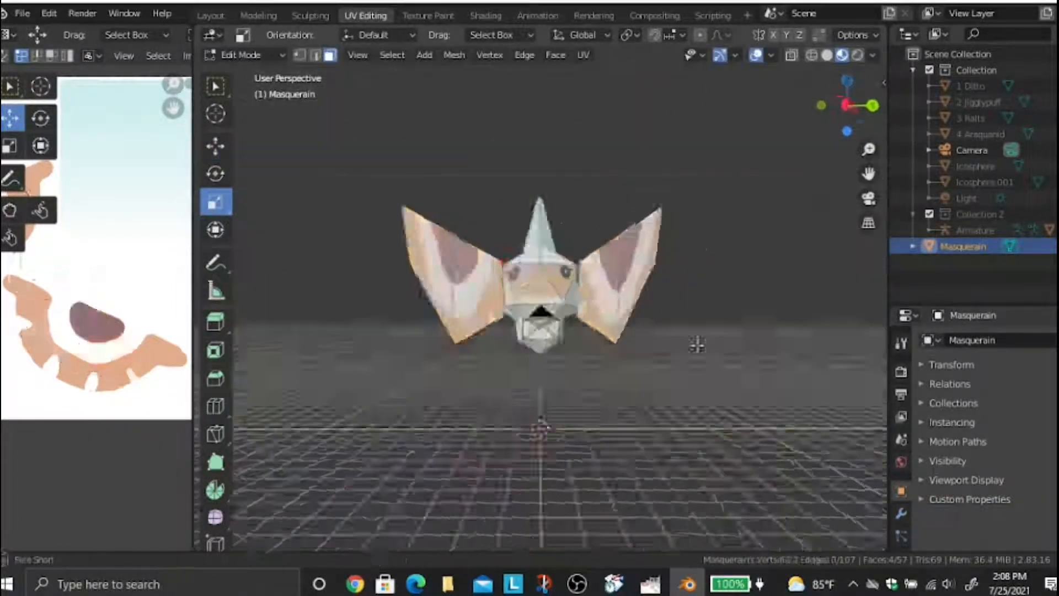
pyautogui.moveTo(697, 344); pyautogui.dragTo(629, 232, button='middle')
pyautogui.hotkey('ctrl', 's')
# Return to Object Mode, deselect everything, and save the finished Masquerain model
pyautogui.click(246, 54)
pyautogui.click(240, 72)
pyautogui.hotkey('alt', 'a')
pyautogui.moveTo(651, 165); pyautogui.dragTo(660, 187, button='middle')
pyautogui.scroll(3, 651, 253)
pyautogui.moveTo(650, 253); pyautogui.dragTo(689, 420, button='middle')
pyautogui.hotkey('ctrl', 's')
pyautogui.moveTo(353, 231); pyautogui.dragTo(315, 303, button='middle')
pyautogui.scroll(4, 600, 309)
pyautogui.scroll(-10, 722, 444)
pyautogui.moveTo(721, 444); pyautogui.dragTo(722, 253, button='middle')
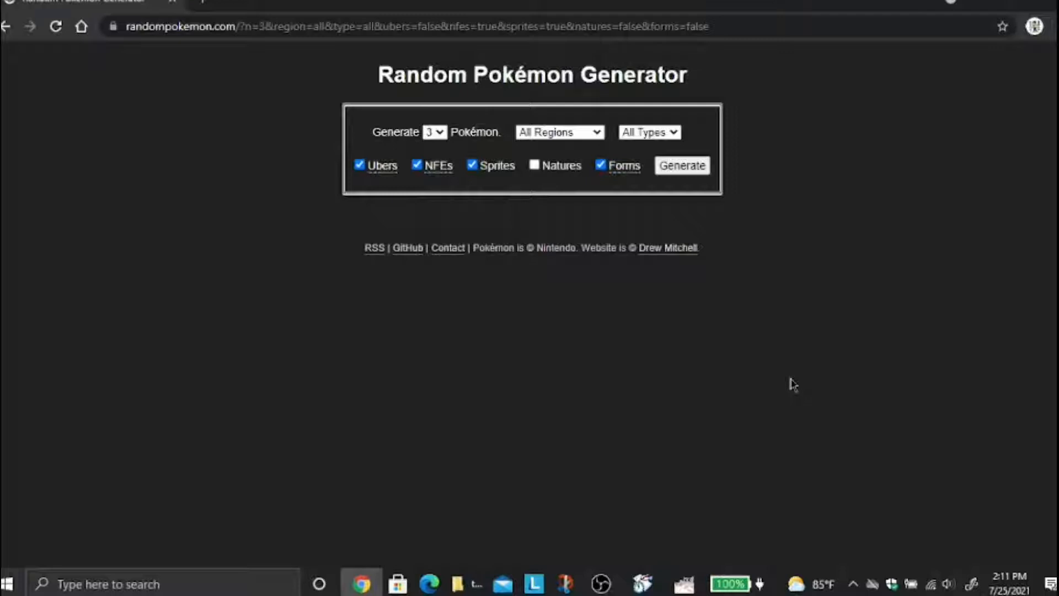
# Generate three Pokémon in the Random Pokémon Generator and start the stopwatch's 15-minute countdown over the GIMP canvas
pyautogui.click(685, 173)
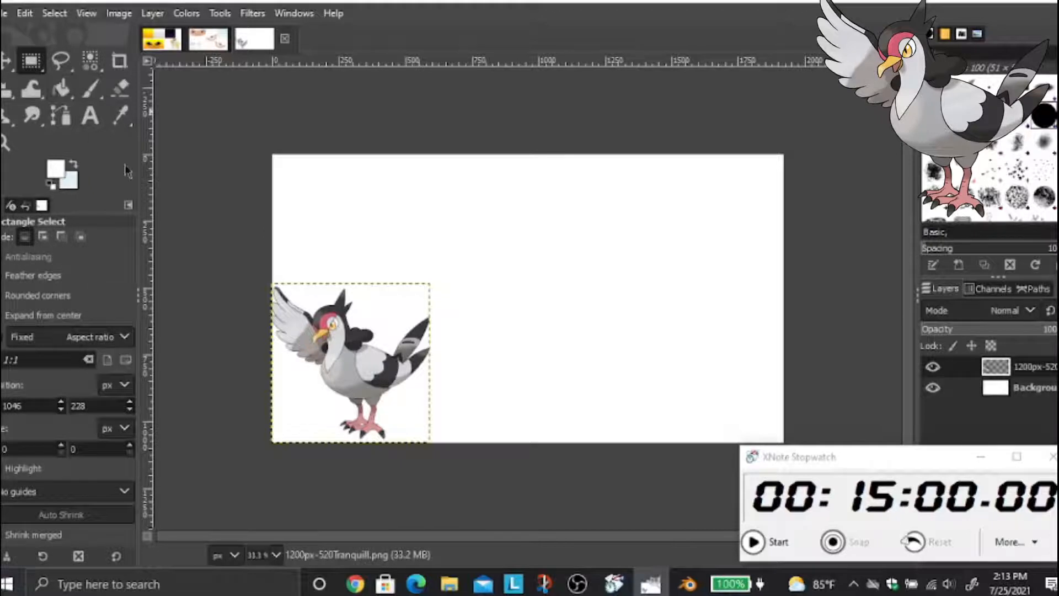
pyautogui.click(755, 542)
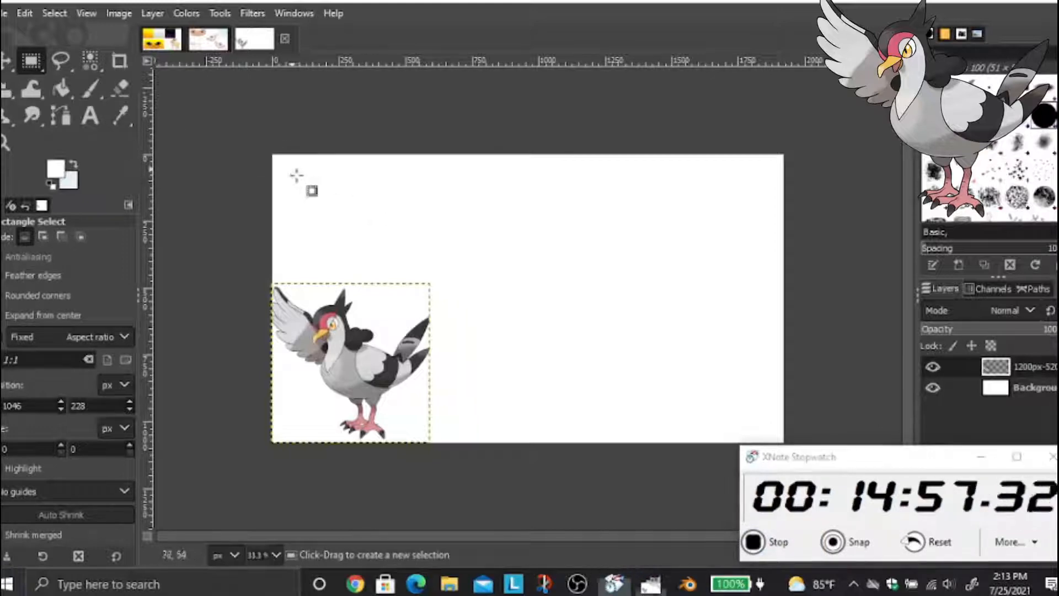
# Select an area about 402 × 366 px above the bird picture and fill it on the Background layer with sampled light grey
pyautogui.moveTo(297, 176); pyautogui.dragTo(394, 263)
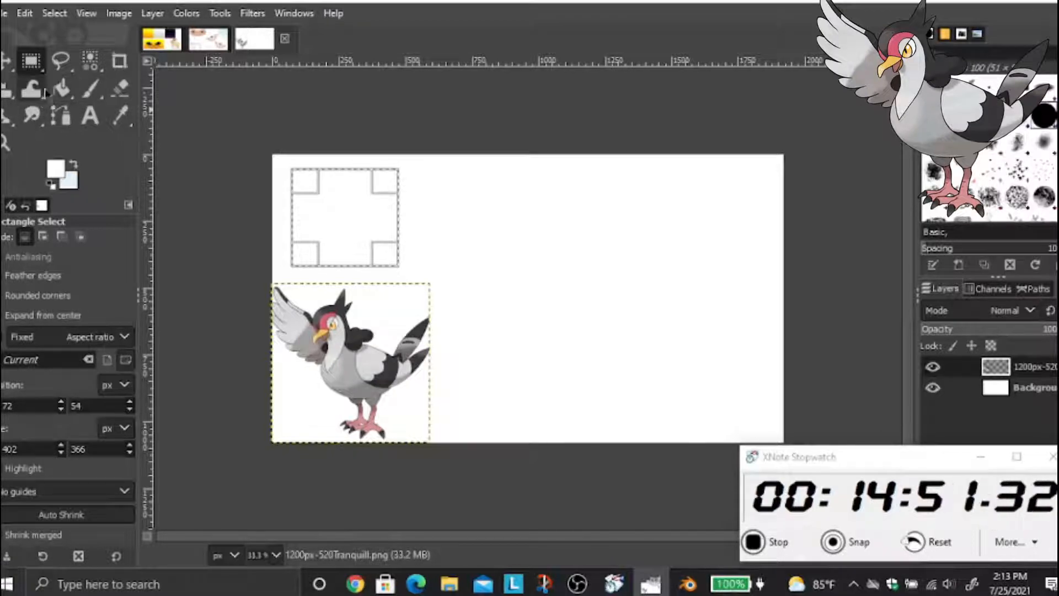
pyautogui.click(61, 88)
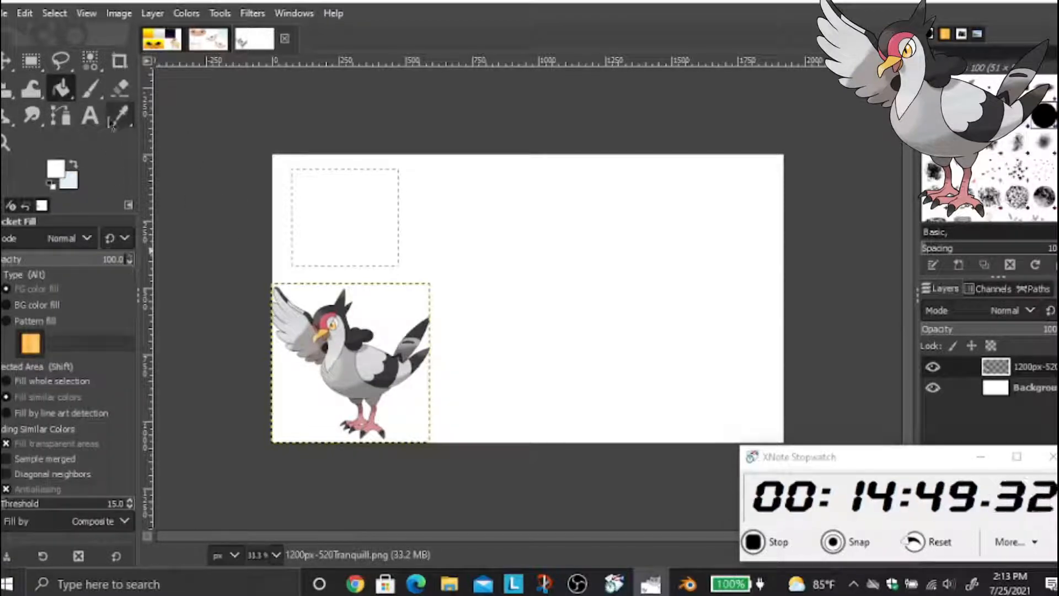
pyautogui.click(113, 120)
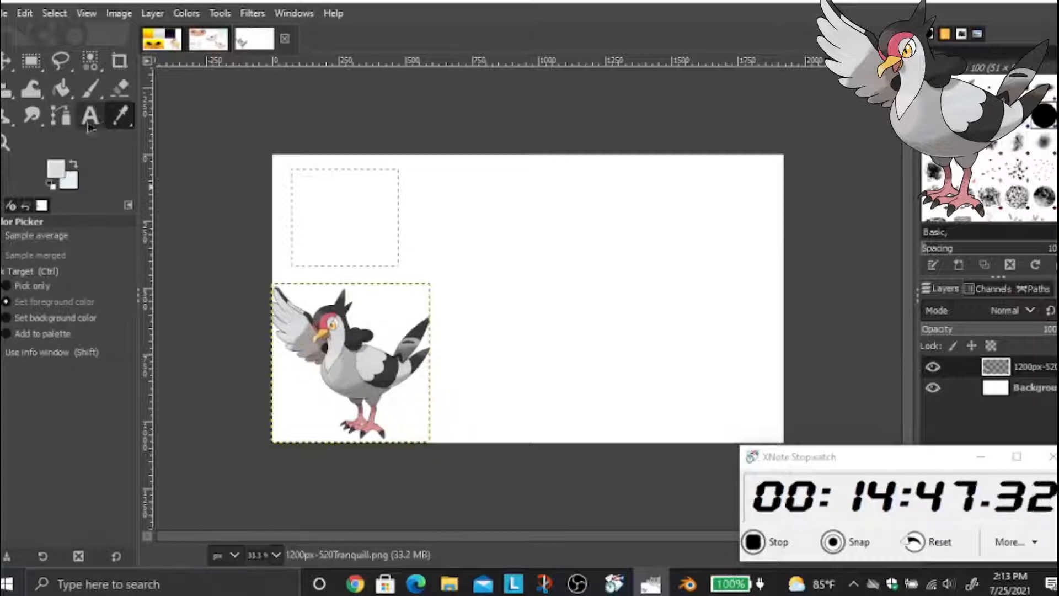
pyautogui.click(61, 91)
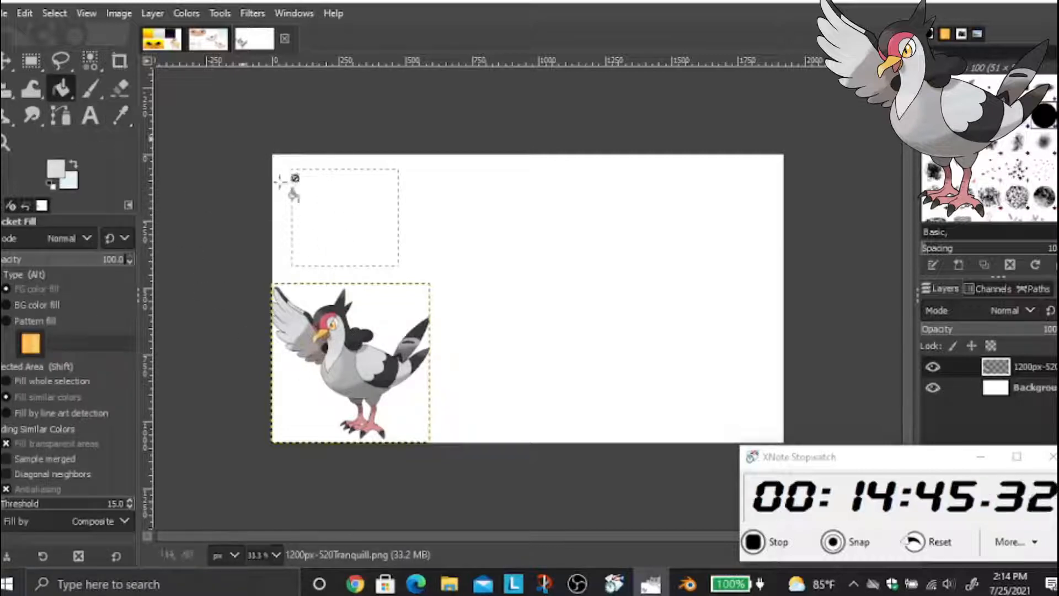
pyautogui.click(968, 388)
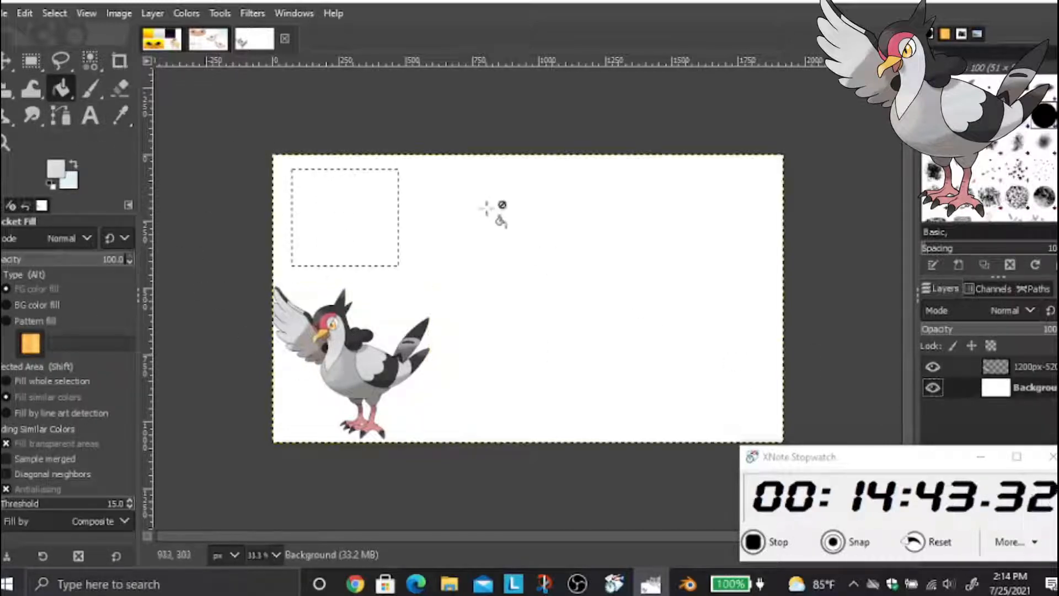
pyautogui.click(360, 214)
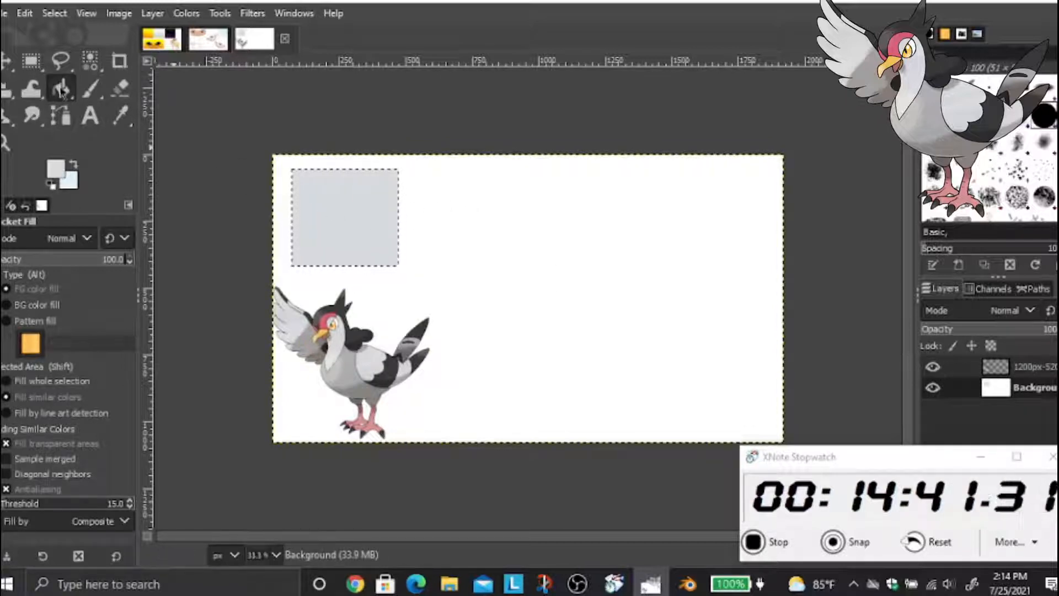
# Paint a thin black circle with diagonal lines in the grey square and fill its upper-left area with pink sampled from the bird
pyautogui.click(90, 91)
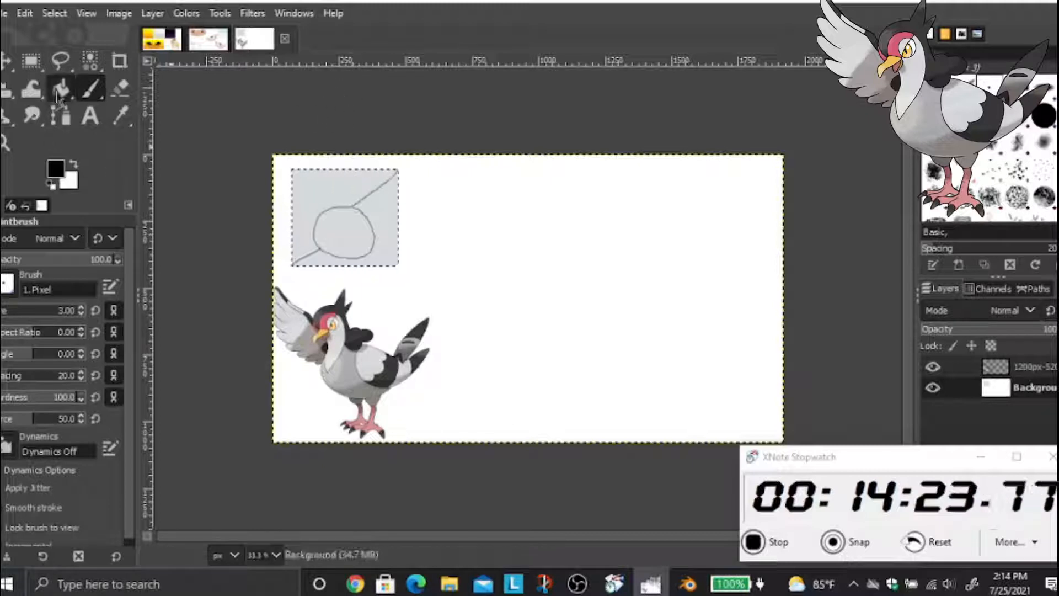
pyautogui.click(60, 91)
pyautogui.click(119, 116)
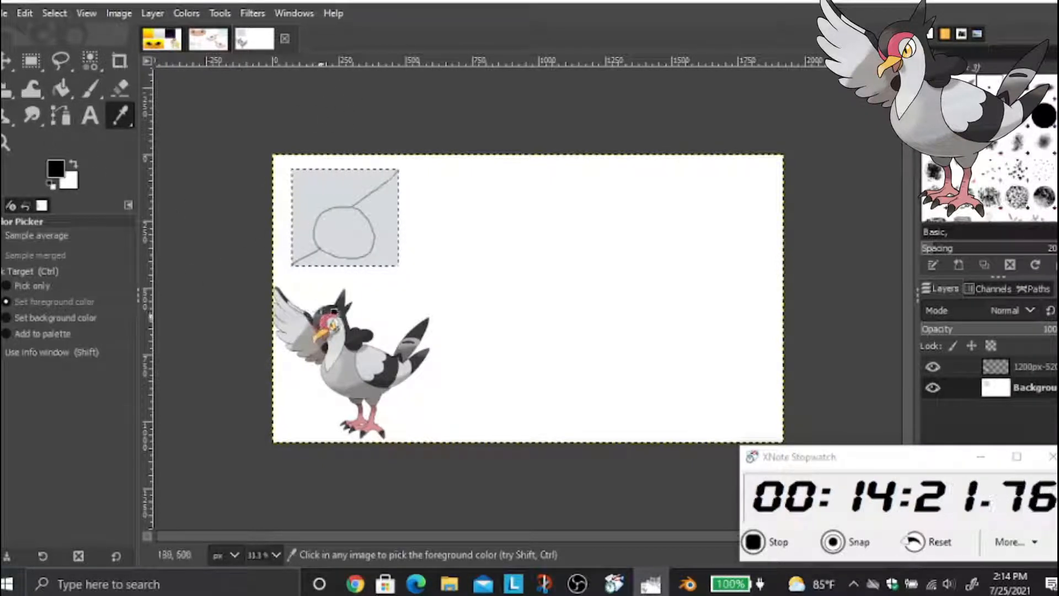
pyautogui.click(69, 95)
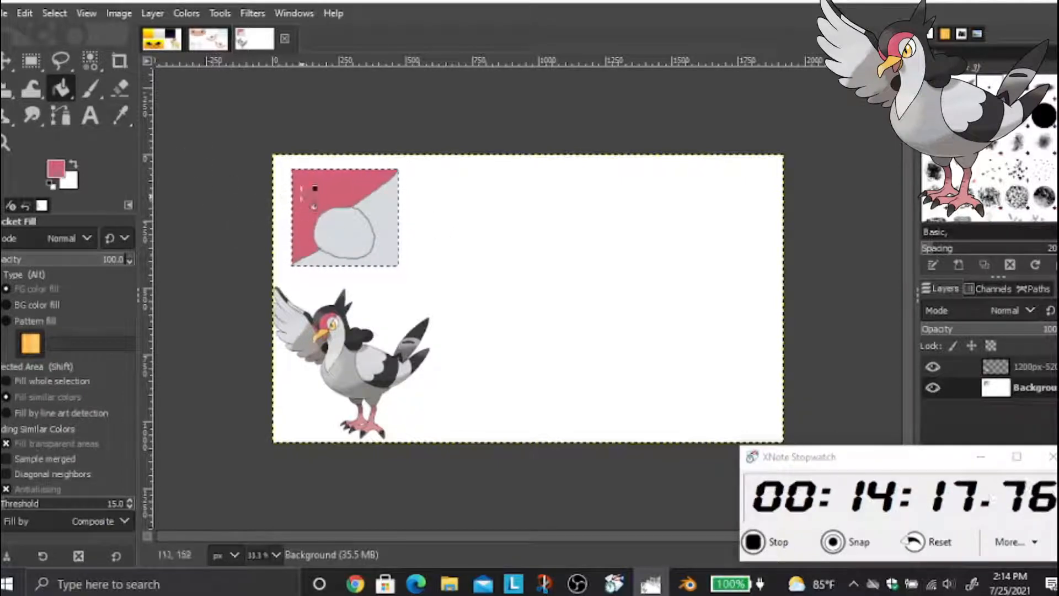
# Paint thin black lines inside the circle to outline the eyelid, iris and pupil at brush size 3
pyautogui.click(89, 89)
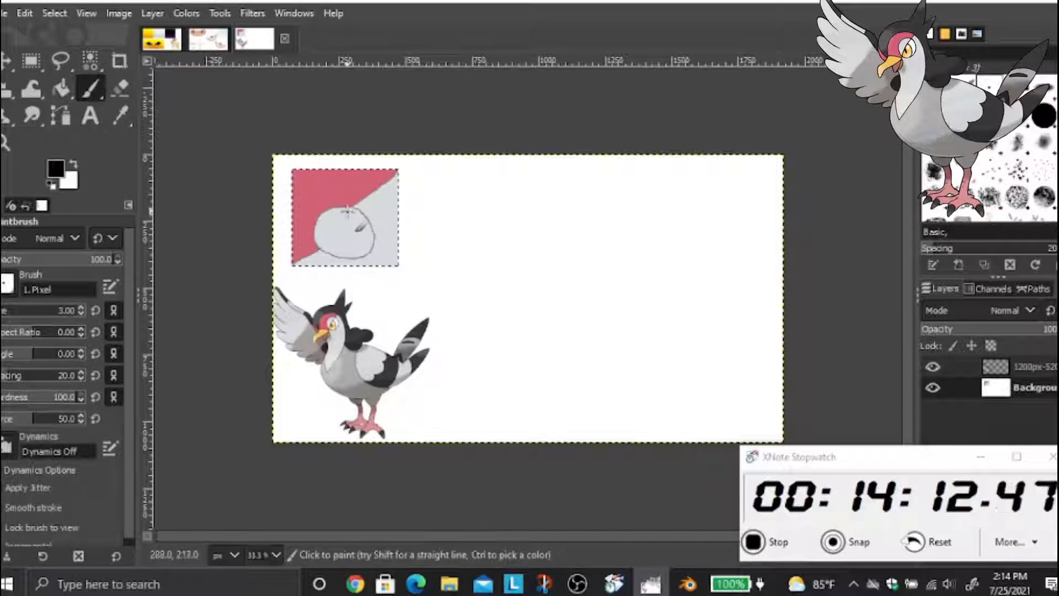
pyautogui.moveTo(339, 229); pyautogui.dragTo(320, 249)
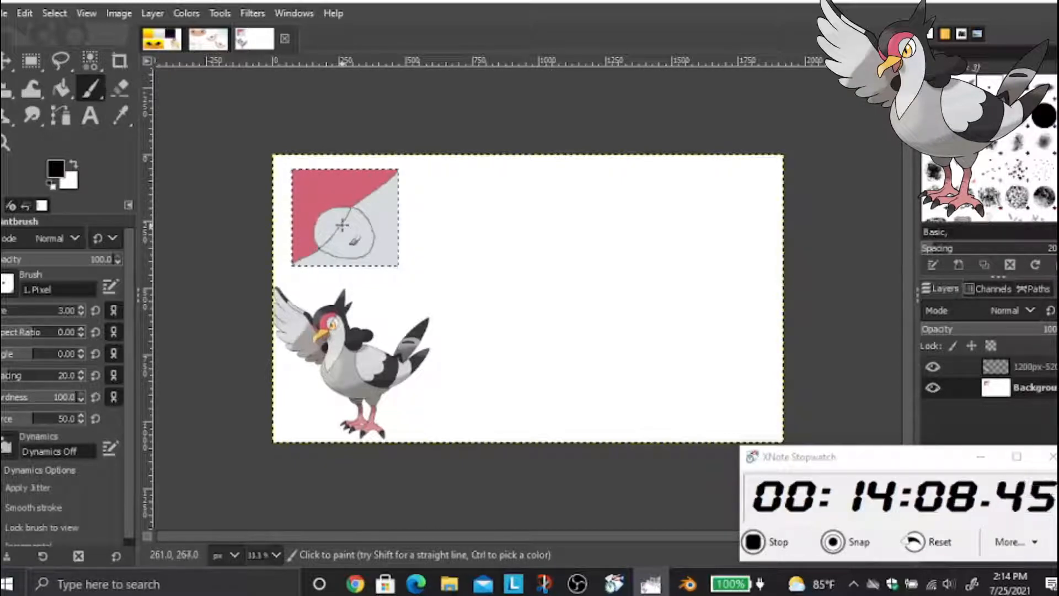
pyautogui.moveTo(343, 227); pyautogui.dragTo(356, 255)
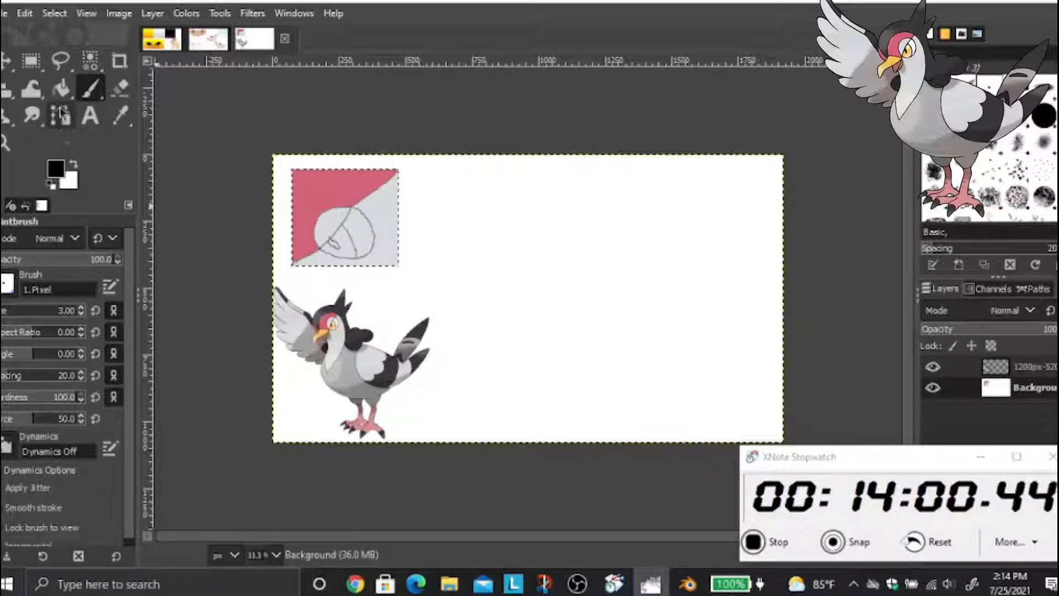
# Fill the iris with pale yellow sampled from the bird's eye and the pupil with black
pyautogui.click(121, 115)
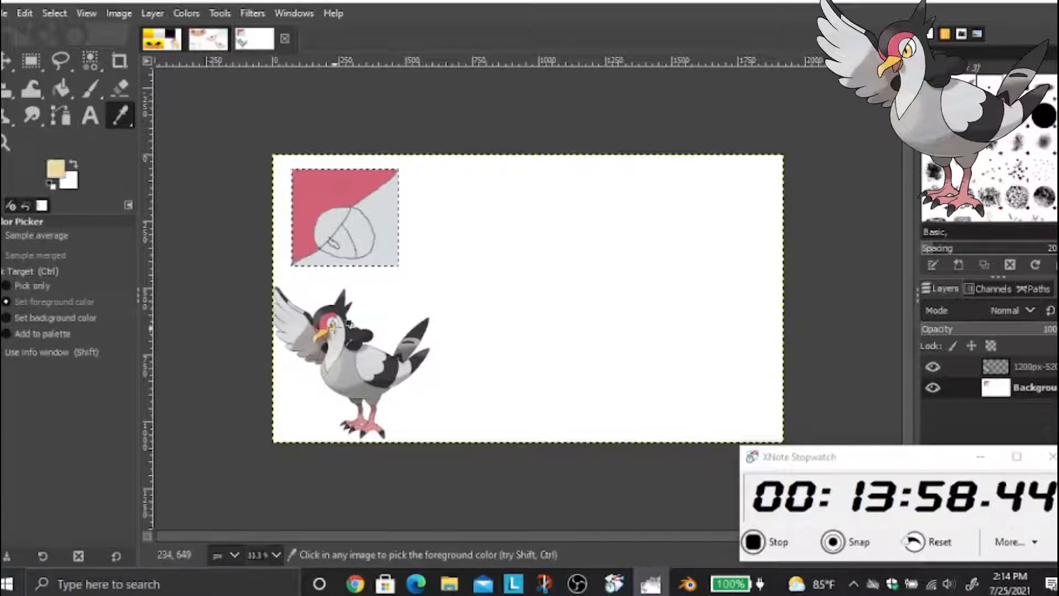
pyautogui.click(62, 88)
pyautogui.click(348, 243)
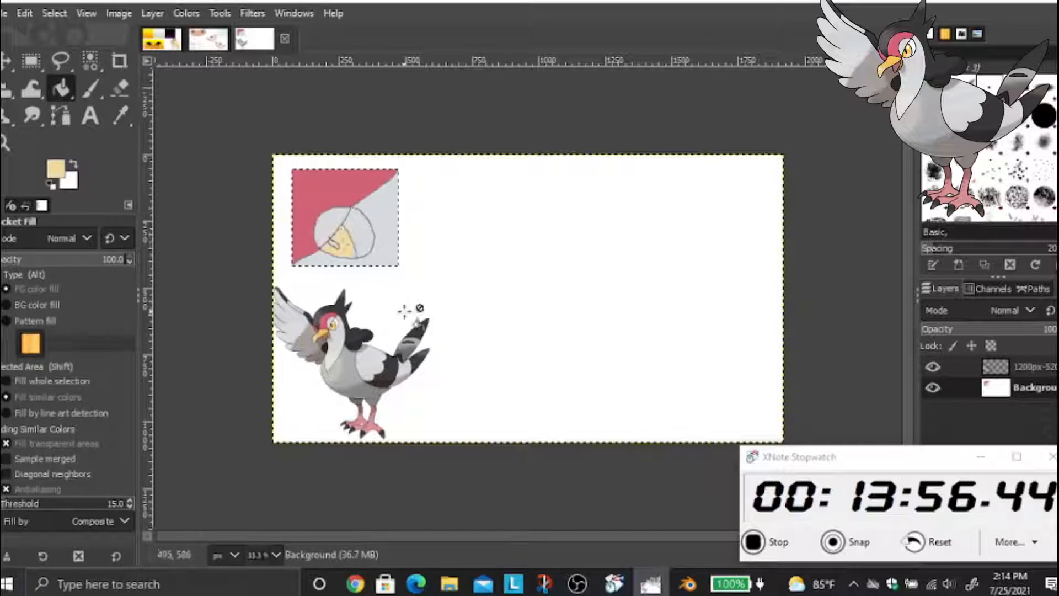
pyautogui.click(345, 244)
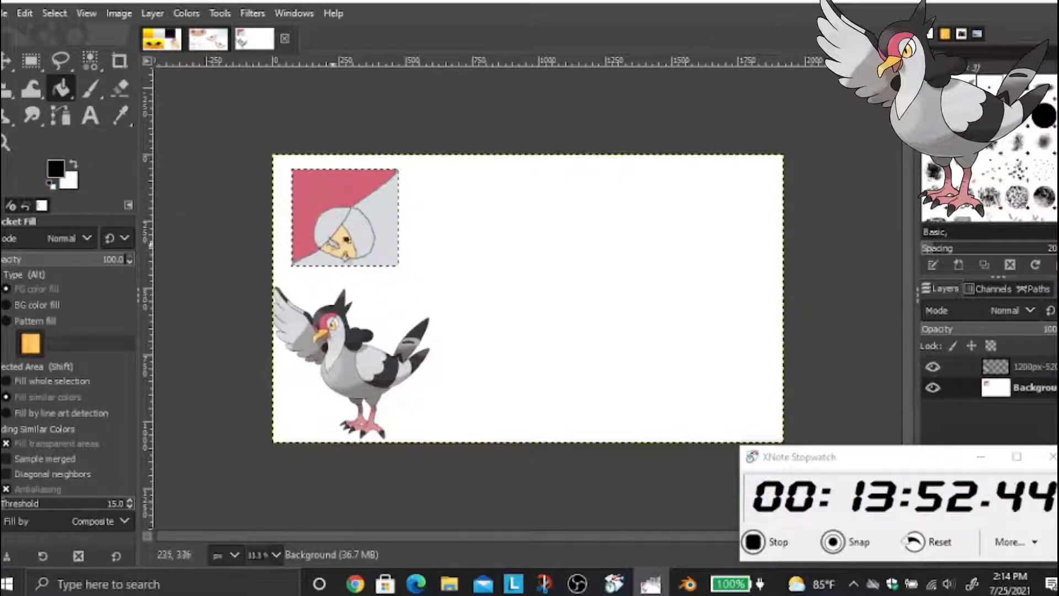
# Set the paintbrush size to 14 and paint over the pupil's rough outline in solid black
pyautogui.keyDown('ctrl'); pyautogui.scroll(3, 316, 234); pyautogui.keyUp('ctrl')
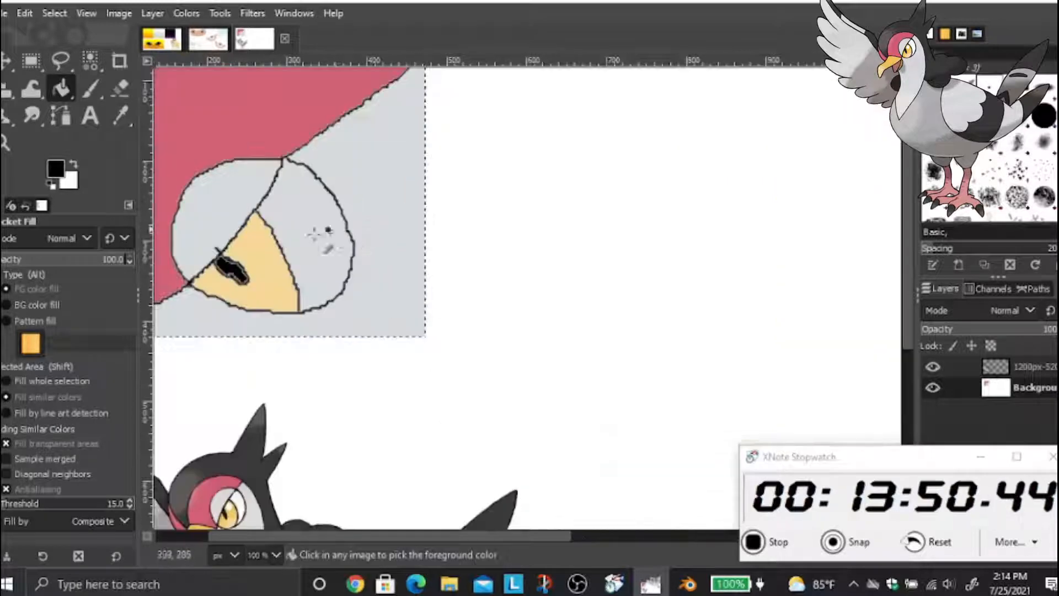
pyautogui.keyDown('ctrl'); pyautogui.scroll(3, 283, 247); pyautogui.keyUp('ctrl')
pyautogui.hscroll(-3, 512, 218)
pyautogui.scroll(7, 336, 282)
pyautogui.scroll(-9, 274, 170)
pyautogui.hscroll(-4, 273, 170)
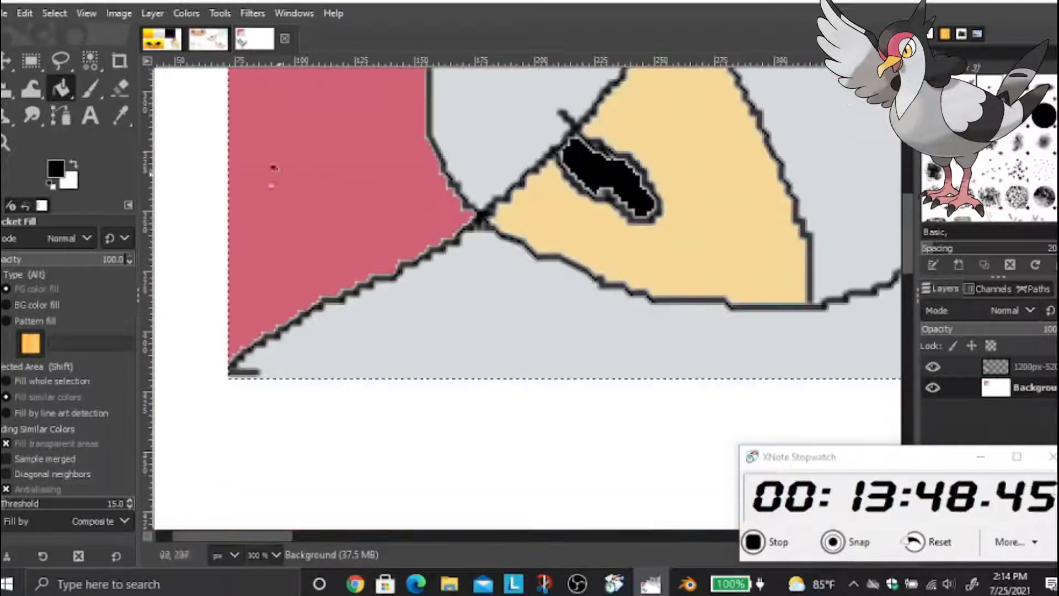
pyautogui.click(90, 89)
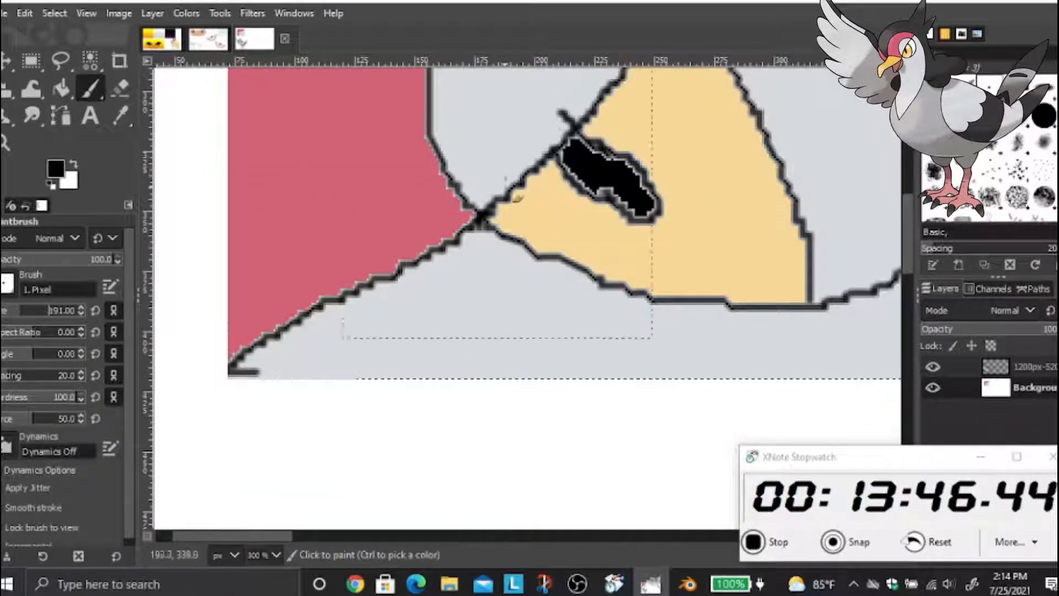
pyautogui.moveTo(12, 314); pyautogui.dragTo(2, 314)
pyautogui.moveTo(582, 160)
pyautogui.mouseDown()
pyautogui.moveTo(591, 151)
pyautogui.moveTo(639, 185)
pyautogui.moveTo(649, 215)
pyautogui.moveTo(612, 221)
pyautogui.moveTo(571, 162)
pyautogui.moveTo(585, 144)
pyautogui.mouseUp()
pyautogui.keyDown('ctrl'); pyautogui.scroll(-3, 611, 140); pyautogui.keyUp('ctrl')
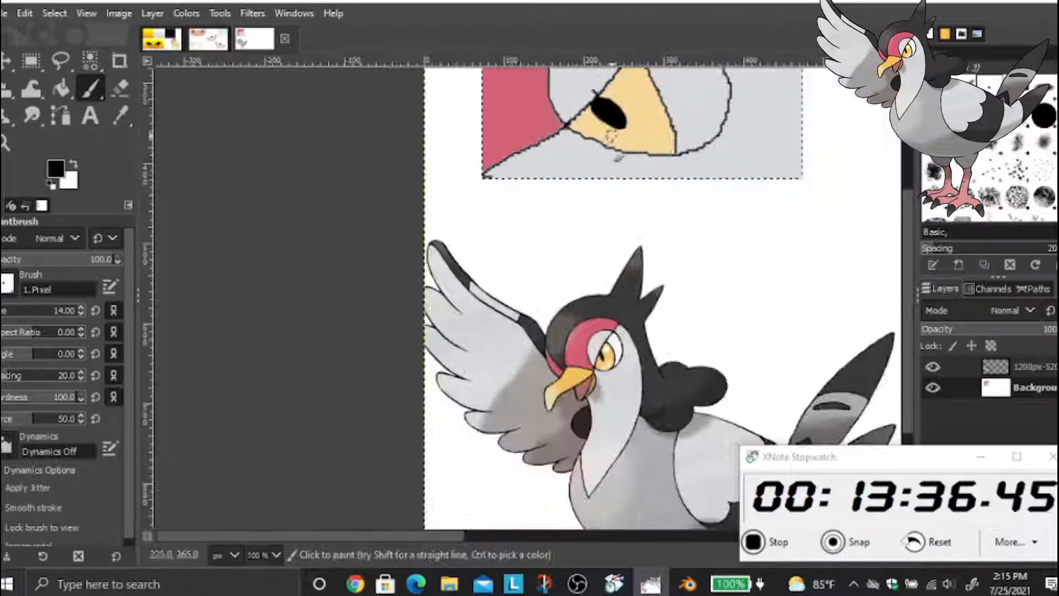
pyautogui.hscroll(3, 579, 201)
pyautogui.scroll(3, 579, 200)
pyautogui.scroll(-2, 578, 201)
pyautogui.scroll(3, 579, 200)
pyautogui.scroll(-4, 579, 201)
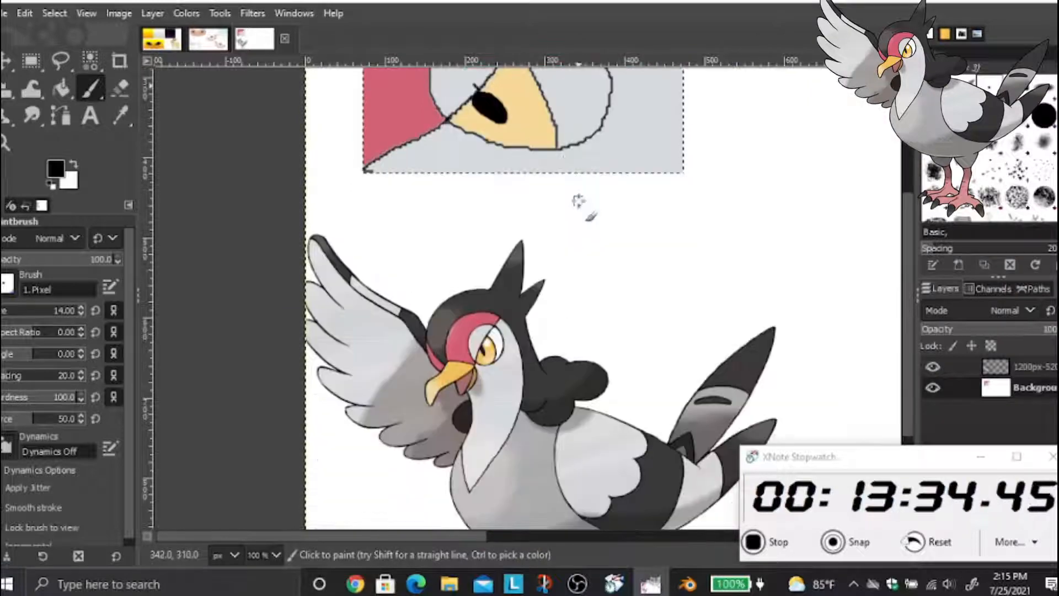
# Try to reselect the painted eye square and move it sideways beside its original spot
pyautogui.scroll(3, 568, 197)
pyautogui.scroll(-3, 569, 197)
pyautogui.hscroll(-2, 462, 200)
pyautogui.scroll(2, 484, 168)
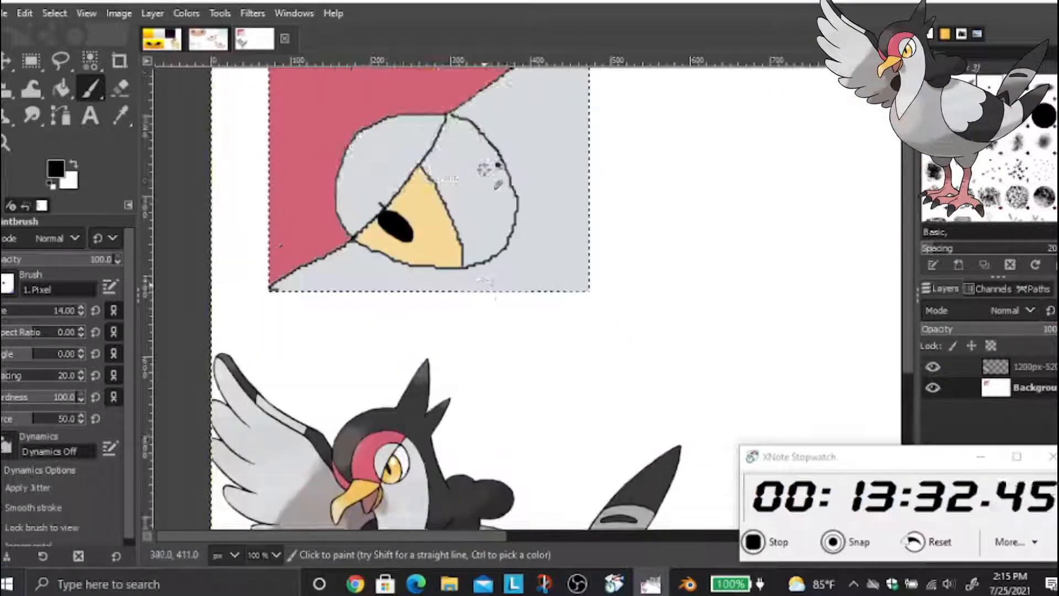
pyautogui.keyDown('ctrl'); pyautogui.scroll(-2, 484, 168); pyautogui.keyUp('ctrl')
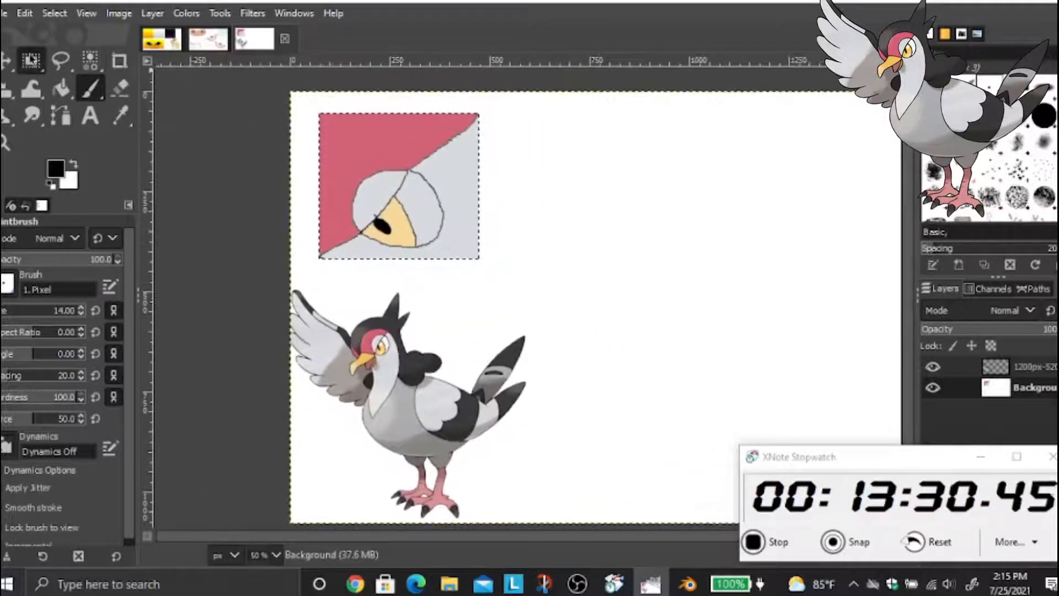
pyautogui.click(32, 61)
pyautogui.moveTo(477, 108); pyautogui.dragTo(319, 258)
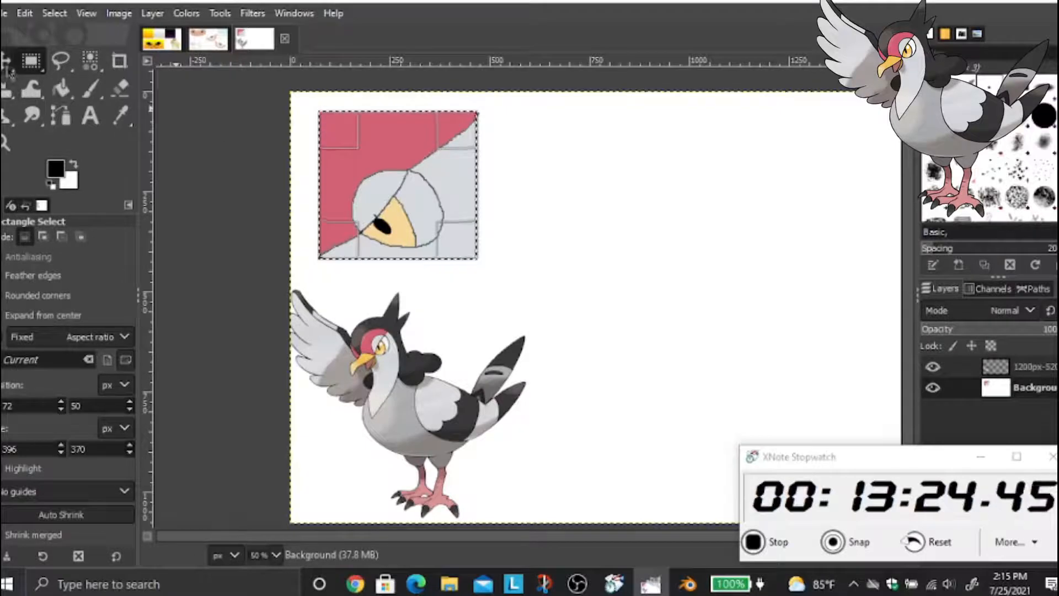
pyautogui.click(6, 68)
pyautogui.moveTo(411, 194); pyautogui.dragTo(571, 203)
pyautogui.hotkey('ctrl', 'z')
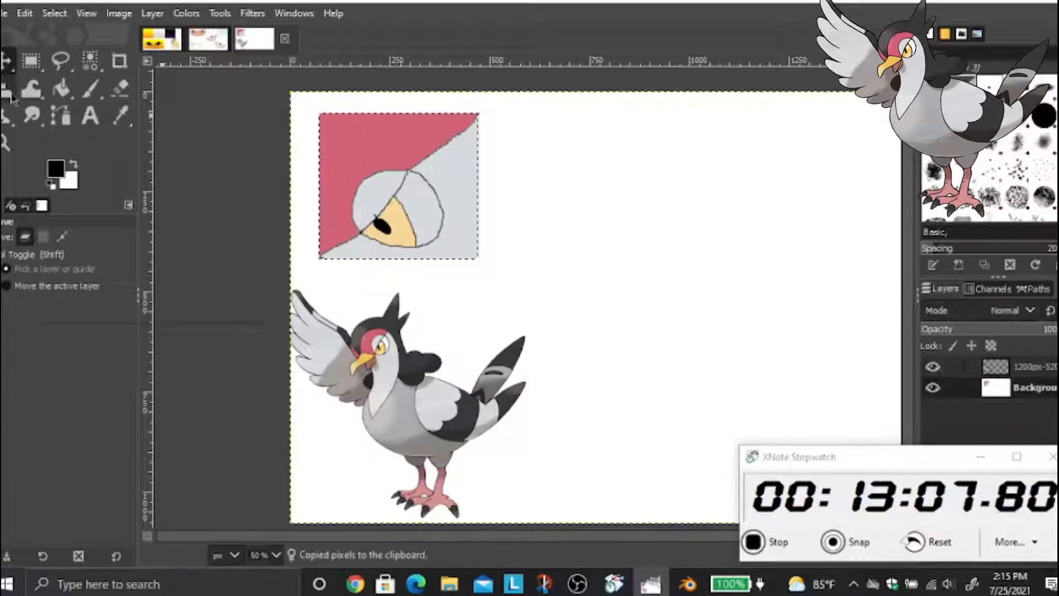
# Flip the eye square horizontally and place an unflipped copy 398 px to its right, forming a symmetrical face texture
pyautogui.click(9, 91)
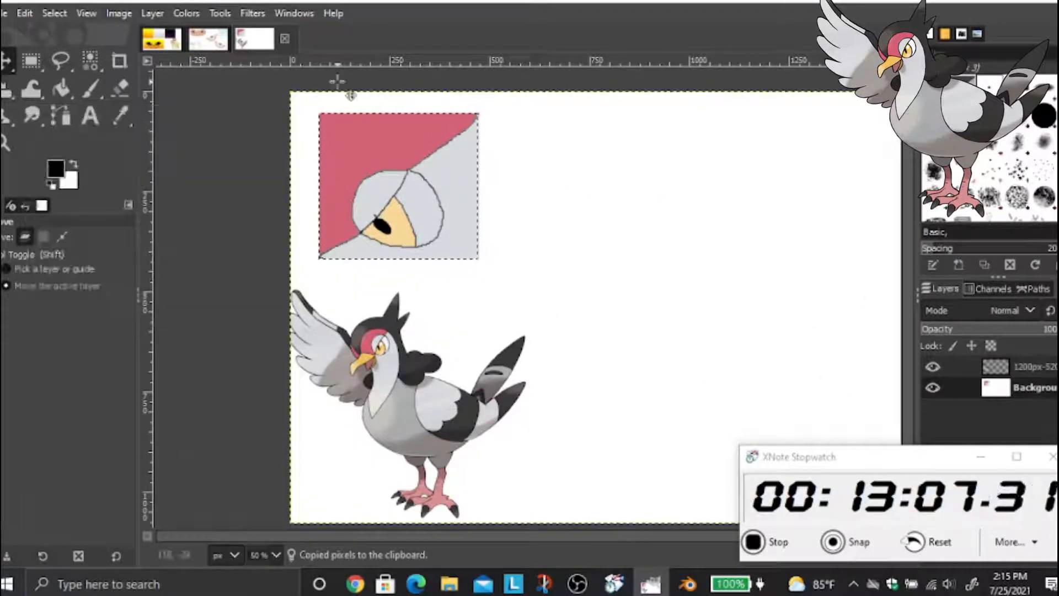
pyautogui.click(279, 177)
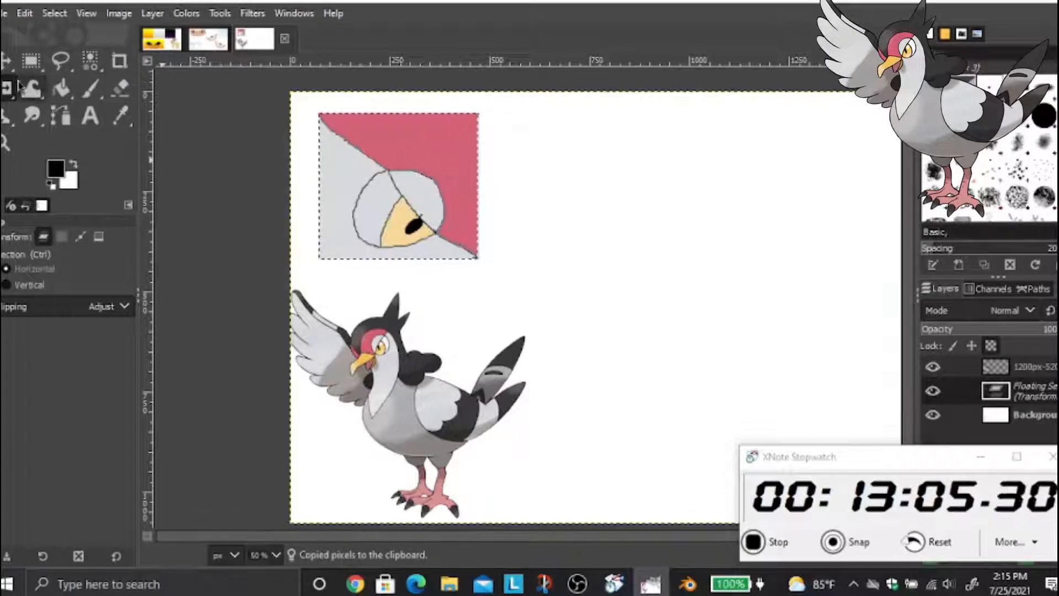
pyautogui.hotkey('ctrl', 'z')
pyautogui.click(7, 60)
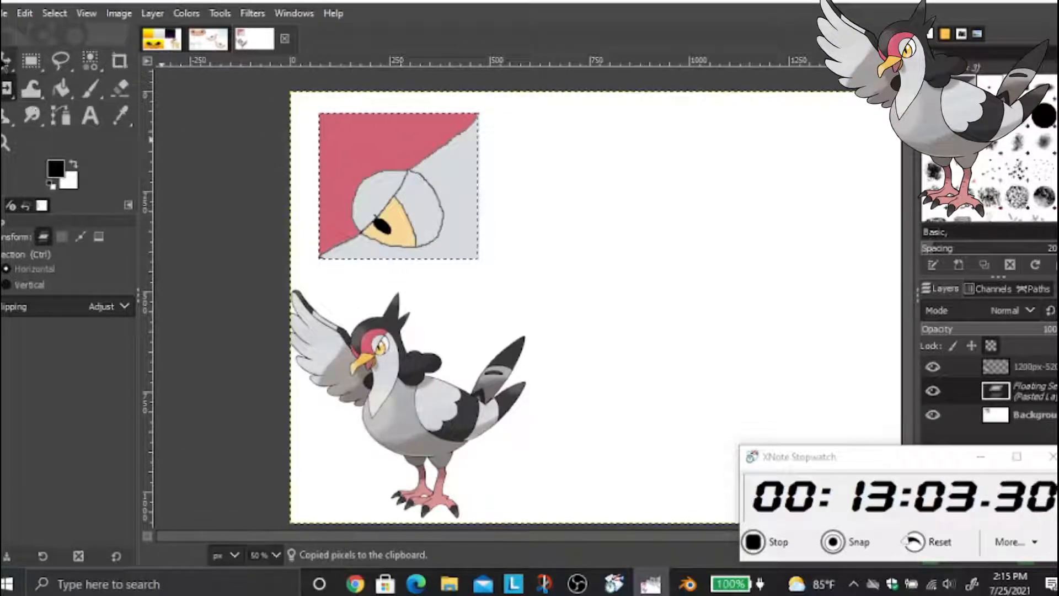
pyautogui.moveTo(405, 181); pyautogui.dragTo(565, 182)
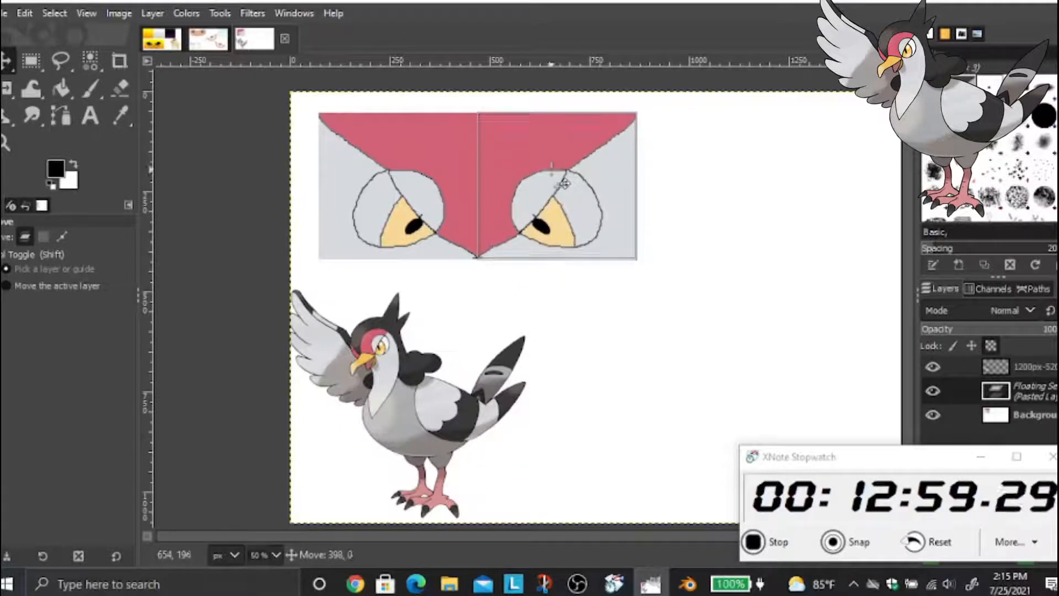
pyautogui.click(645, 194)
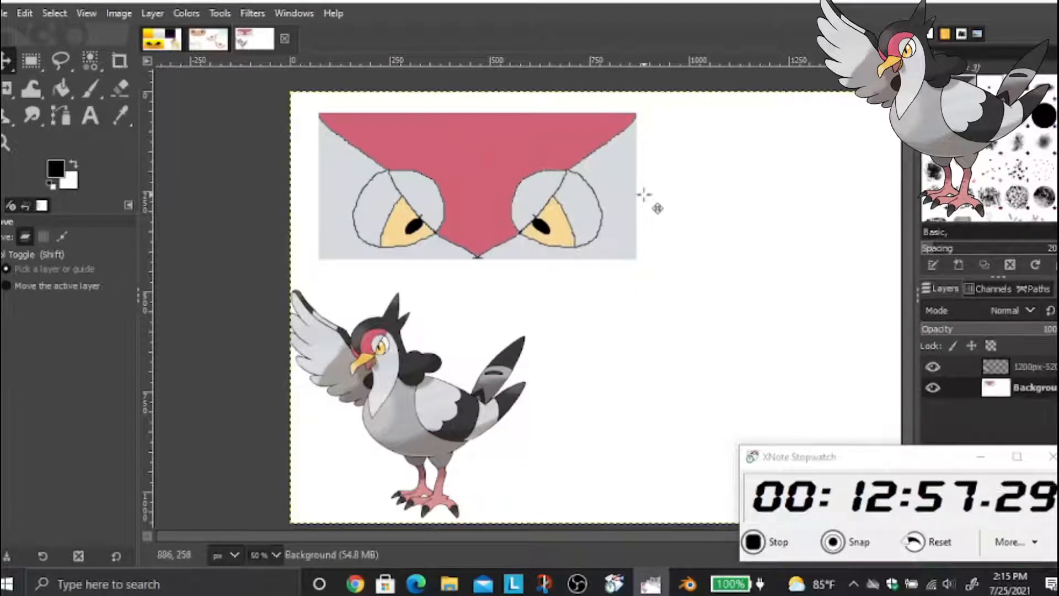
# Select a blank rectangle about 552 by 472 px beside the face texture and paint a curved black line across it
pyautogui.keyDown('shift'); pyautogui.hscroll(5, 702, 227); pyautogui.keyUp('shift')
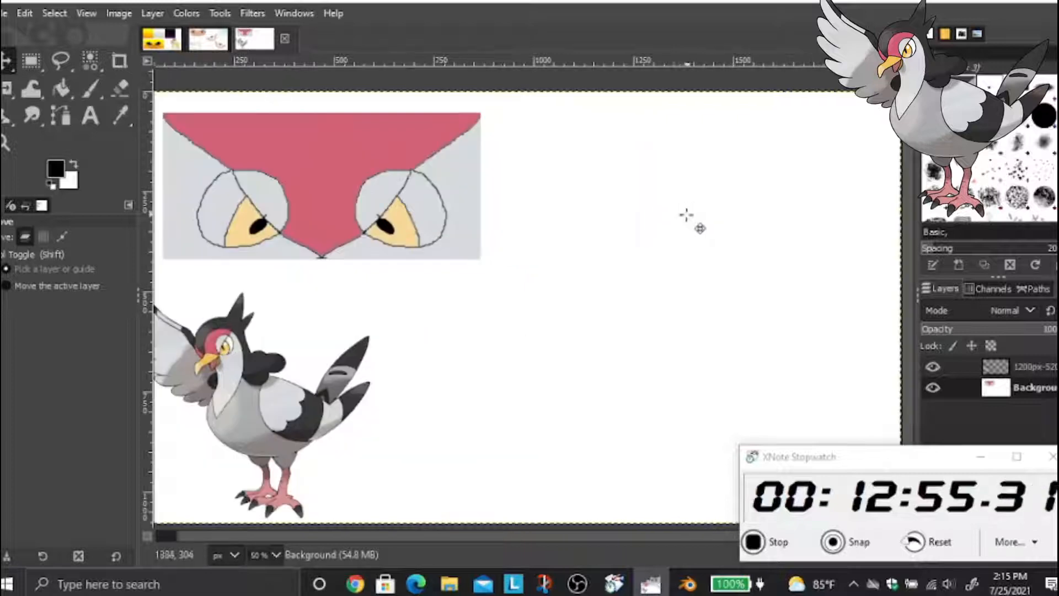
pyautogui.click(31, 60)
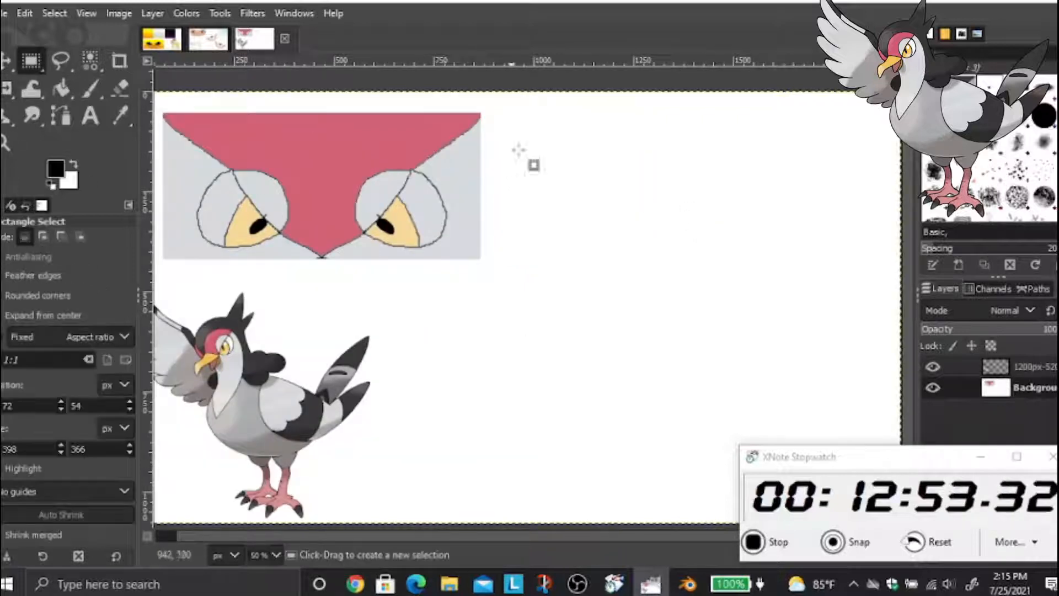
pyautogui.moveTo(519, 118); pyautogui.dragTo(740, 307)
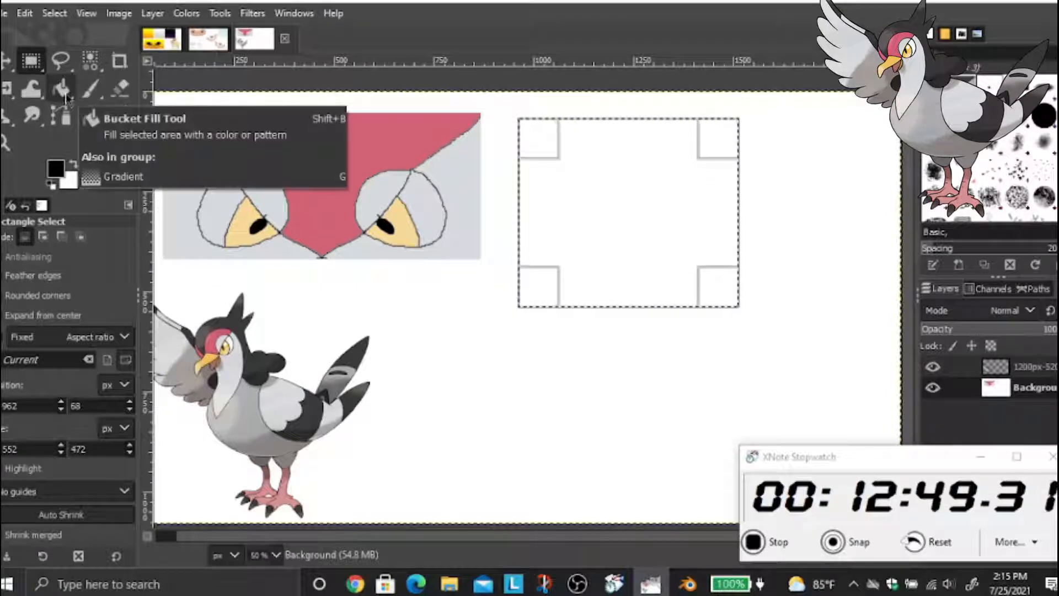
pyautogui.click(90, 89)
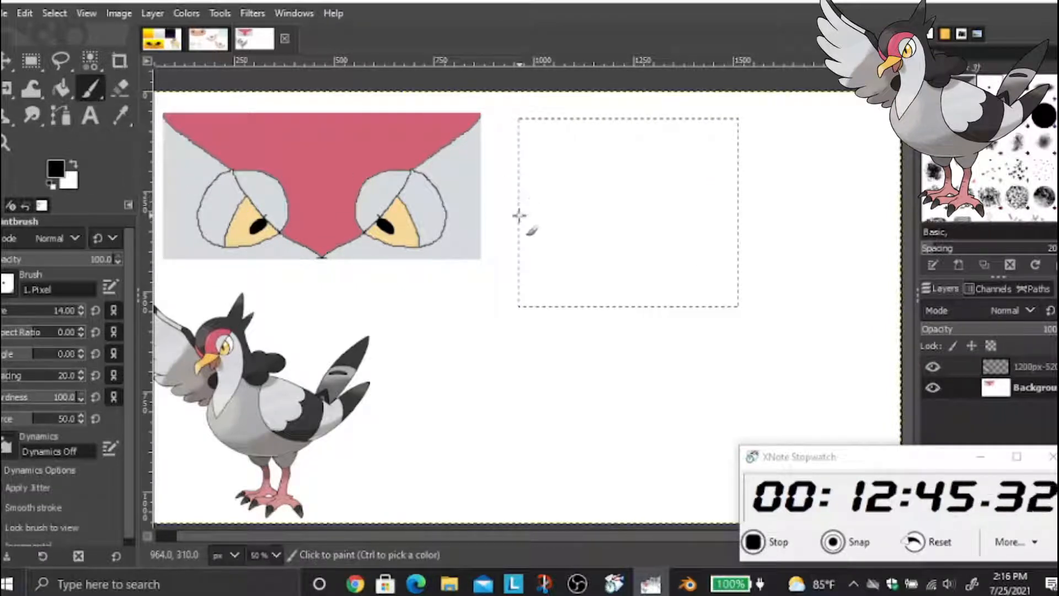
pyautogui.moveTo(518, 215); pyautogui.dragTo(680, 204)
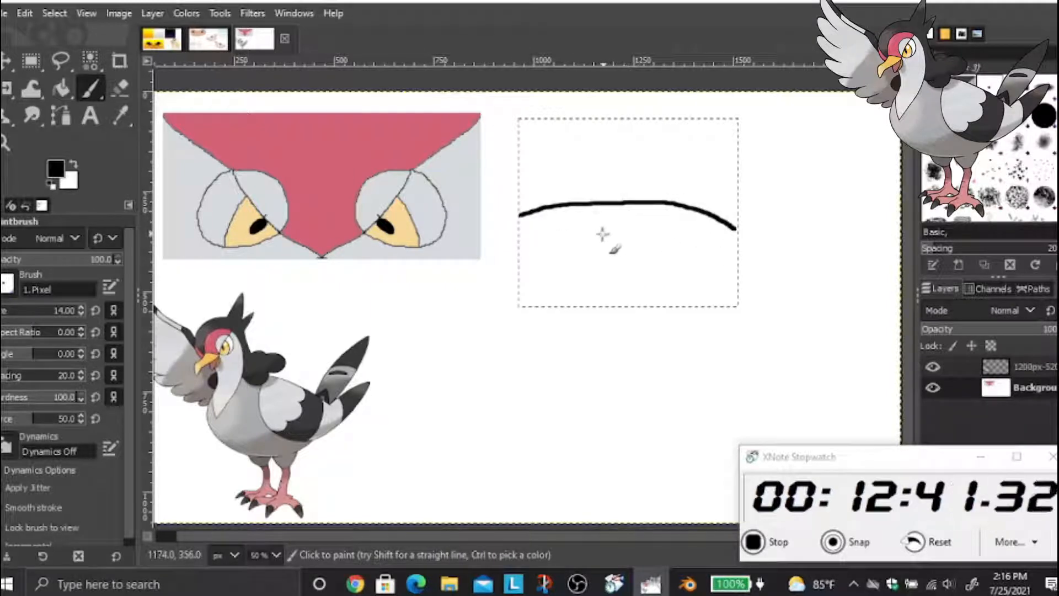
# Paint a solid black bar below the curve and a black chevron under it, using brush size 45 for the thick strokes
pyautogui.moveTo(590, 232)
pyautogui.mouseDown()
pyautogui.moveTo(669, 242)
pyautogui.moveTo(602, 248)
pyautogui.moveTo(582, 244)
pyautogui.moveTo(588, 234)
pyautogui.mouseUp()
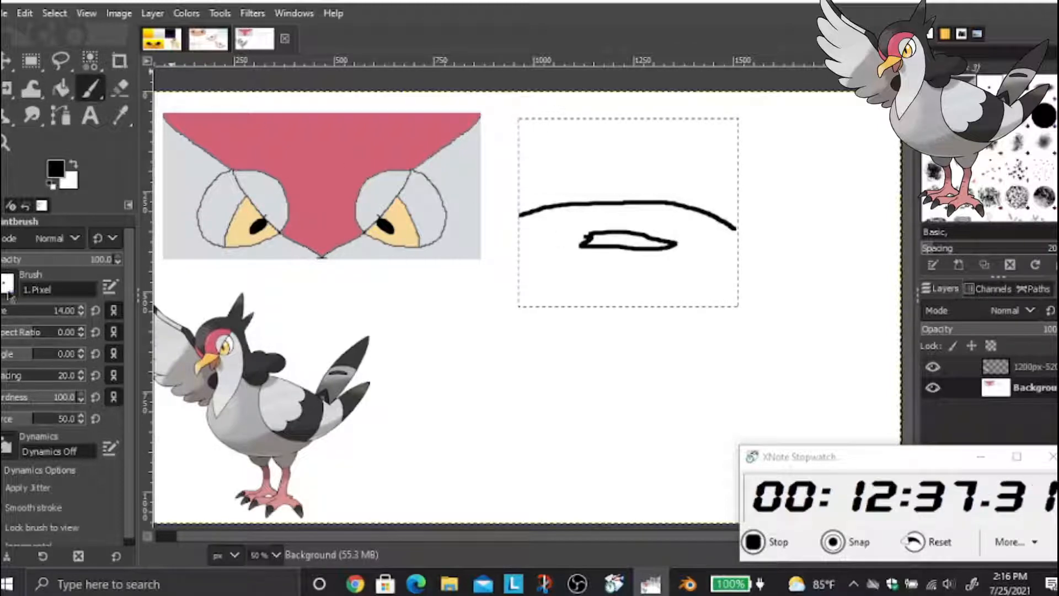
pyautogui.click(4, 310)
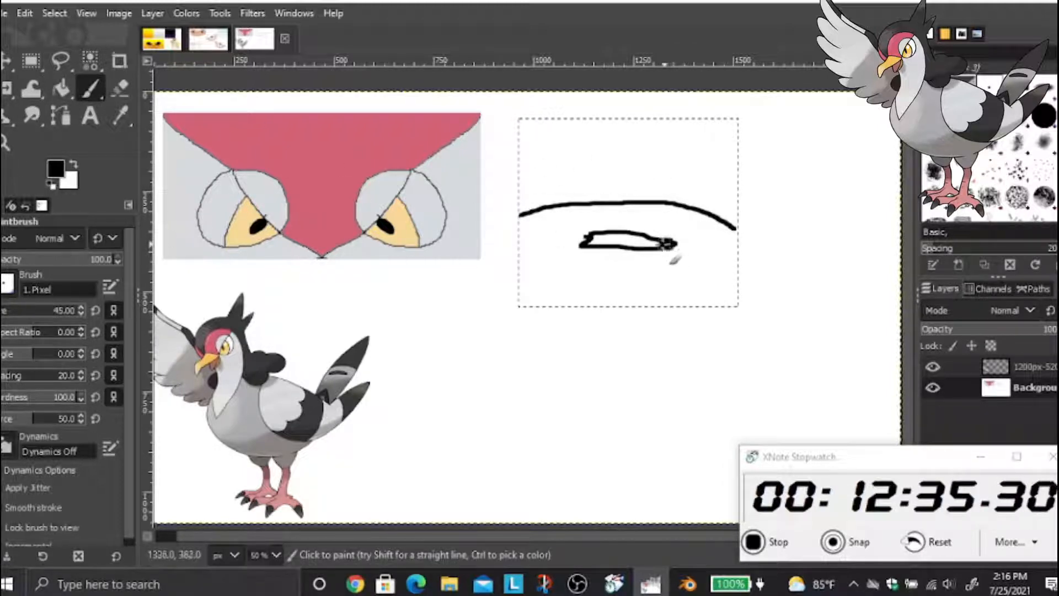
pyautogui.moveTo(666, 243); pyautogui.dragTo(589, 242)
pyautogui.moveTo(575, 303)
pyautogui.mouseDown()
pyautogui.moveTo(627, 280)
pyautogui.moveTo(676, 302)
pyautogui.mouseUp()
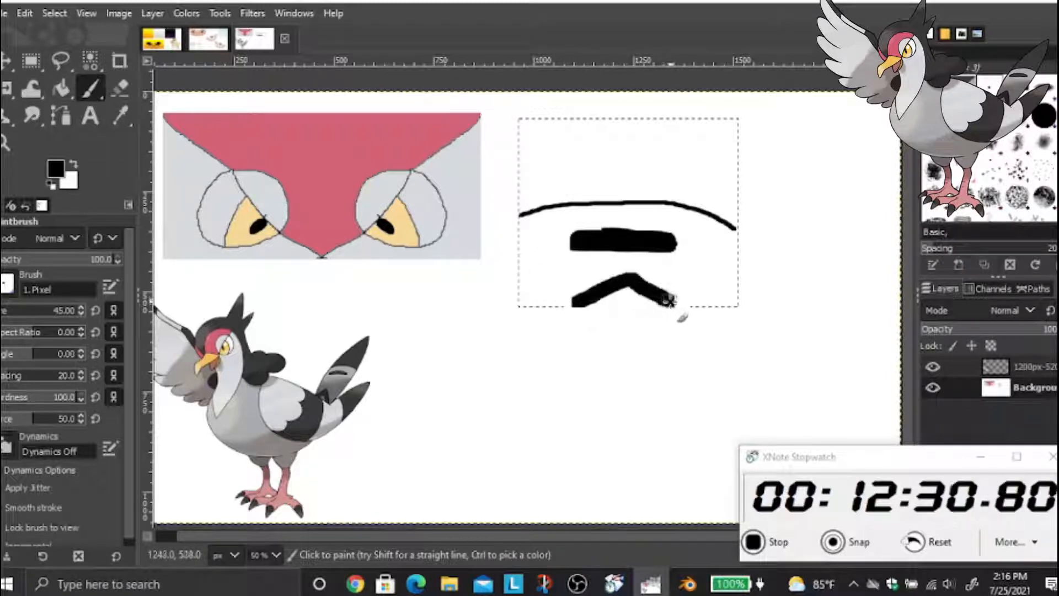
pyautogui.click(61, 87)
pyautogui.click(513, 288)
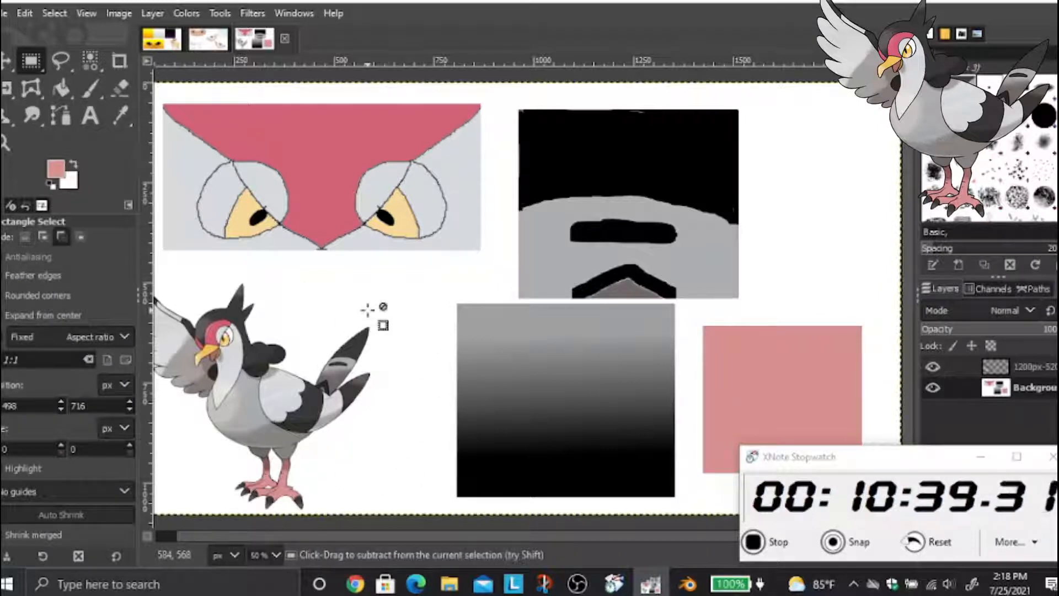
pyautogui.hotkey('ctrl', 's')
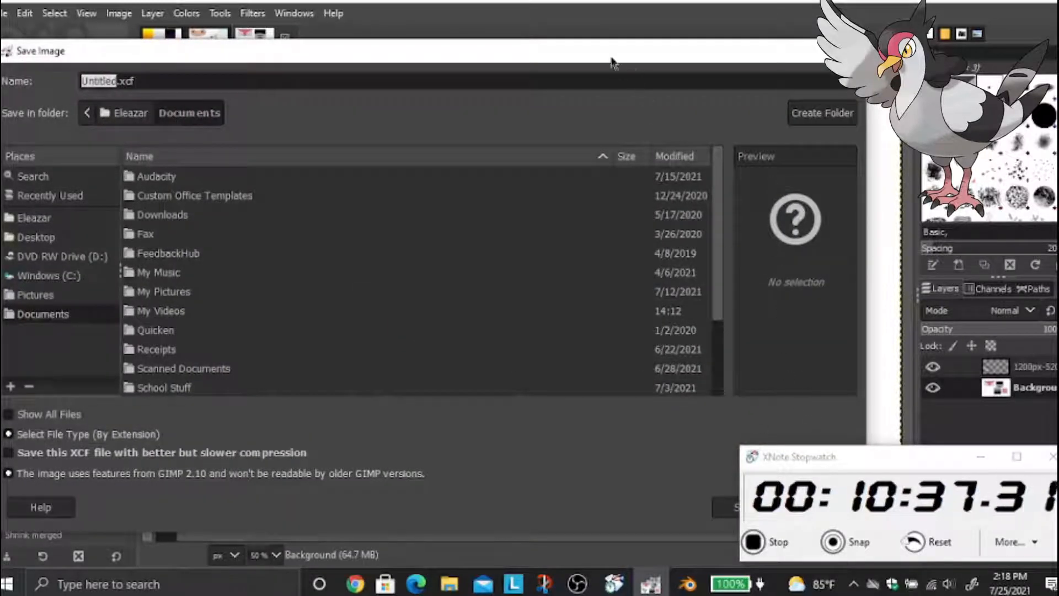
pyautogui.moveTo(611, 58); pyautogui.dragTo(474, 4)
pyautogui.click(670, 450)
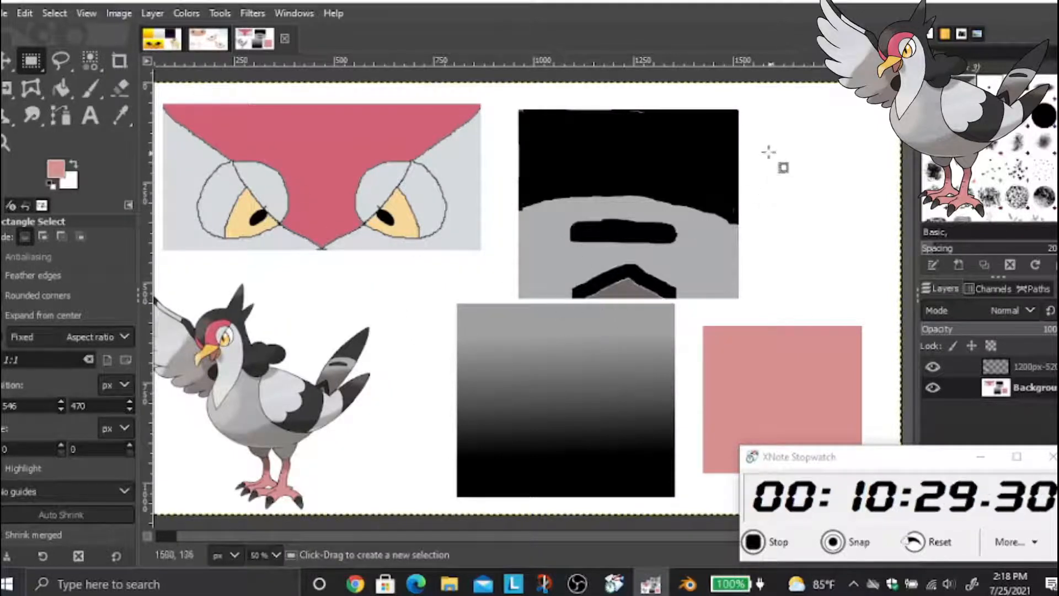
# Create a square swatch above the pink one and fill it with yellow-orange sampled from the bird's beak
pyautogui.moveTo(769, 151); pyautogui.dragTo(883, 271)
pyautogui.press('o')
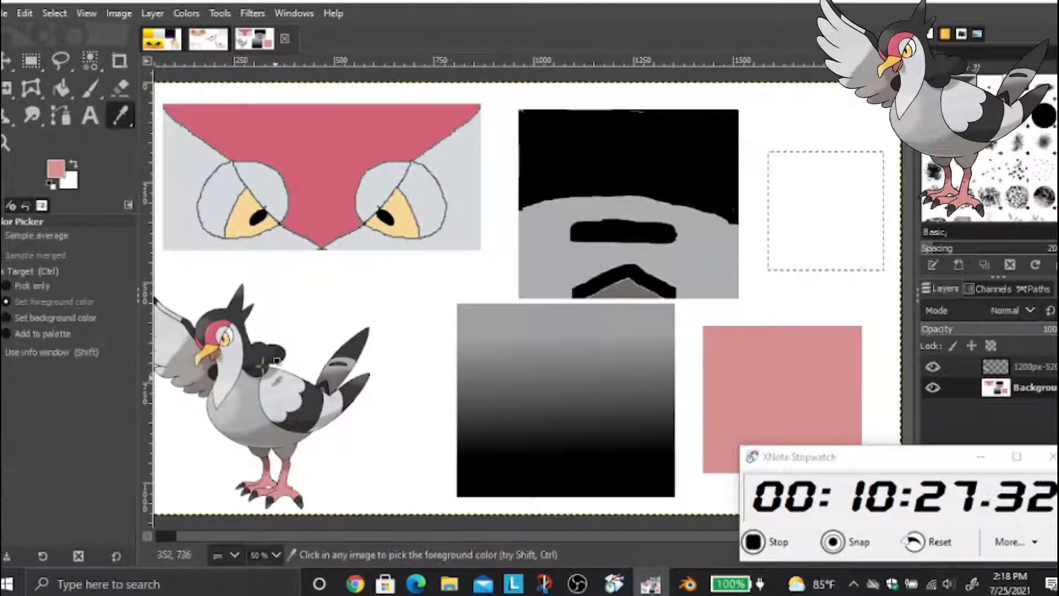
pyautogui.click(219, 346)
pyautogui.click(61, 88)
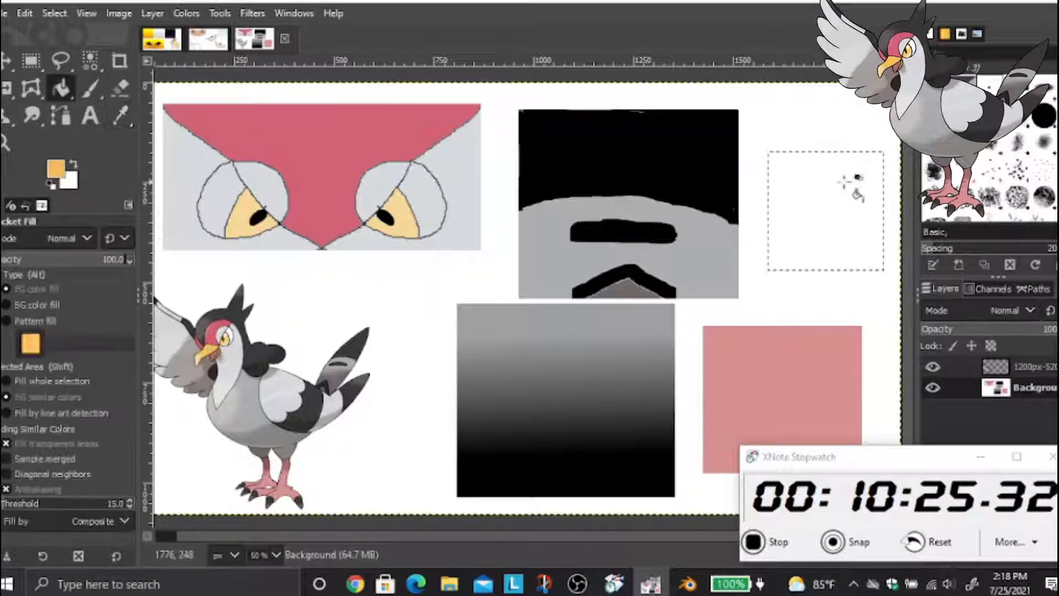
pyautogui.click(832, 183)
# Export the texture image as Tranquil.png to the textures folder with the default PNG settings
pyautogui.click(5, 13)
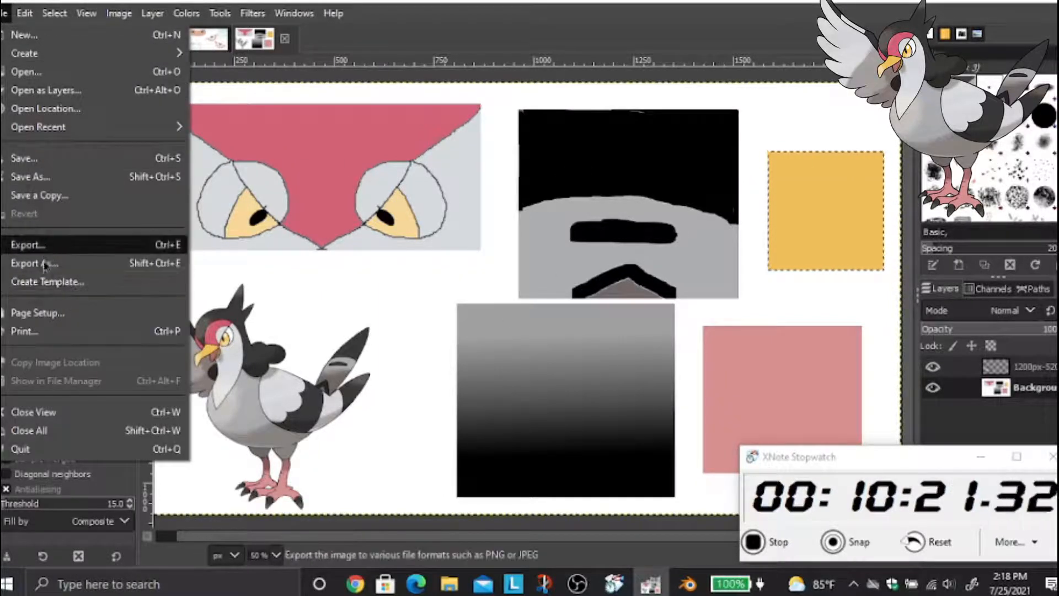
pyautogui.click(48, 245)
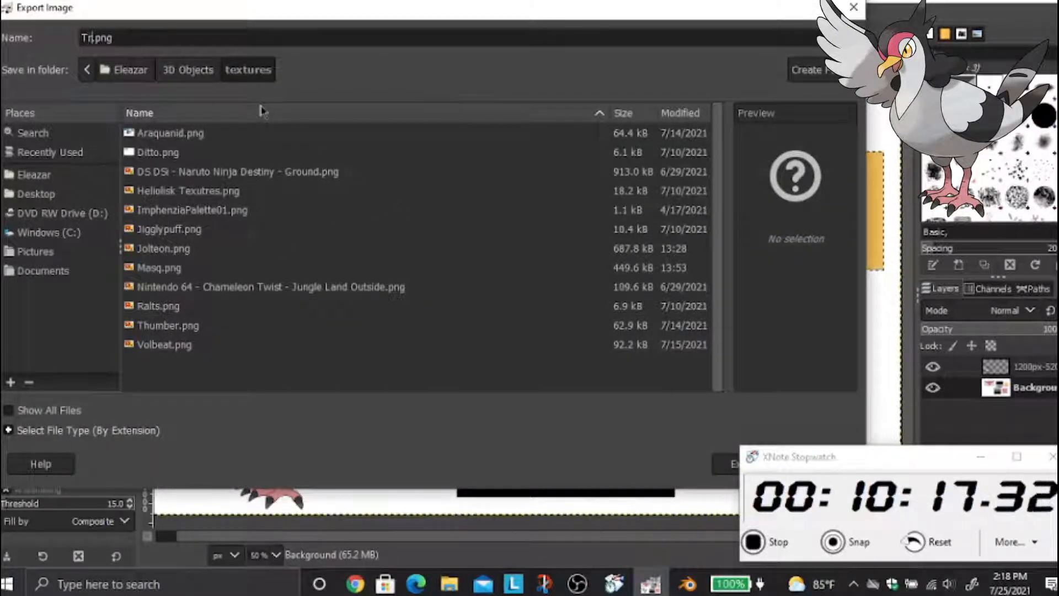
pyautogui.press('Return')
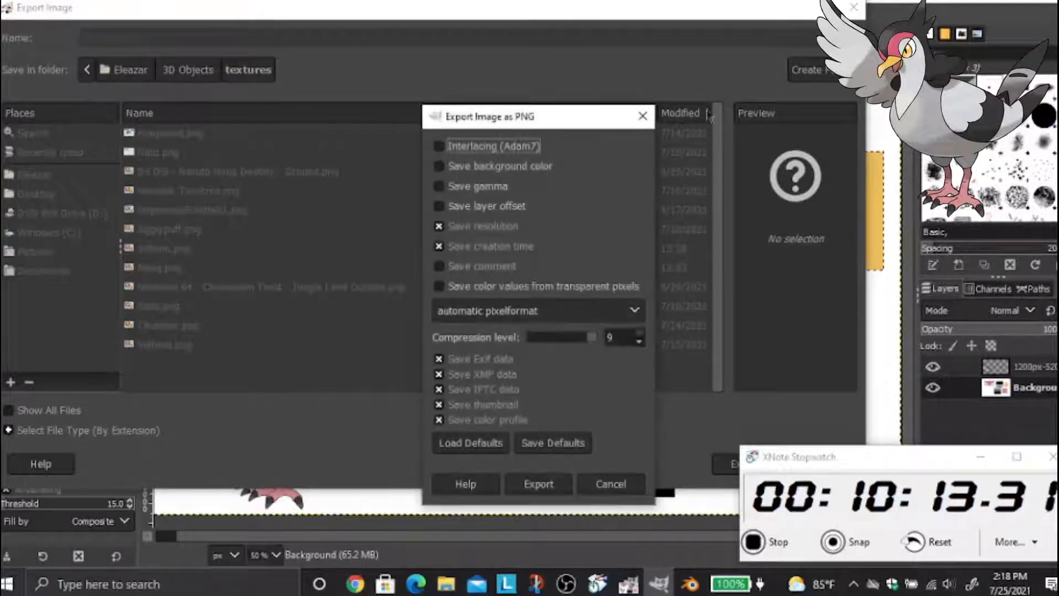
pyautogui.click(556, 491)
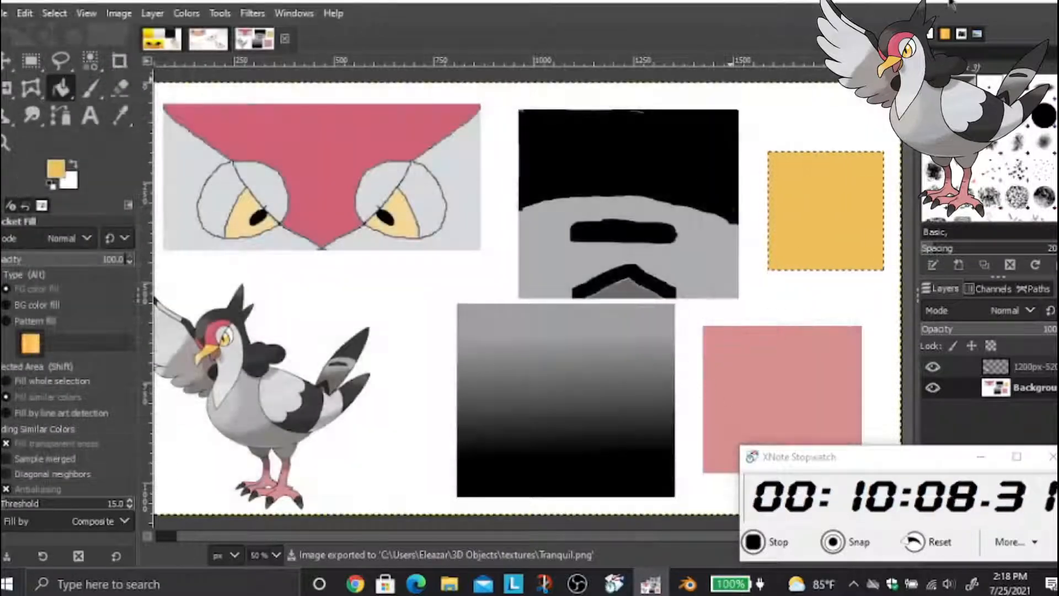
# Switch to Blender, hide the Jolteon Better and Masquerain models, and make the main Collection active
pyautogui.click(987, 2)
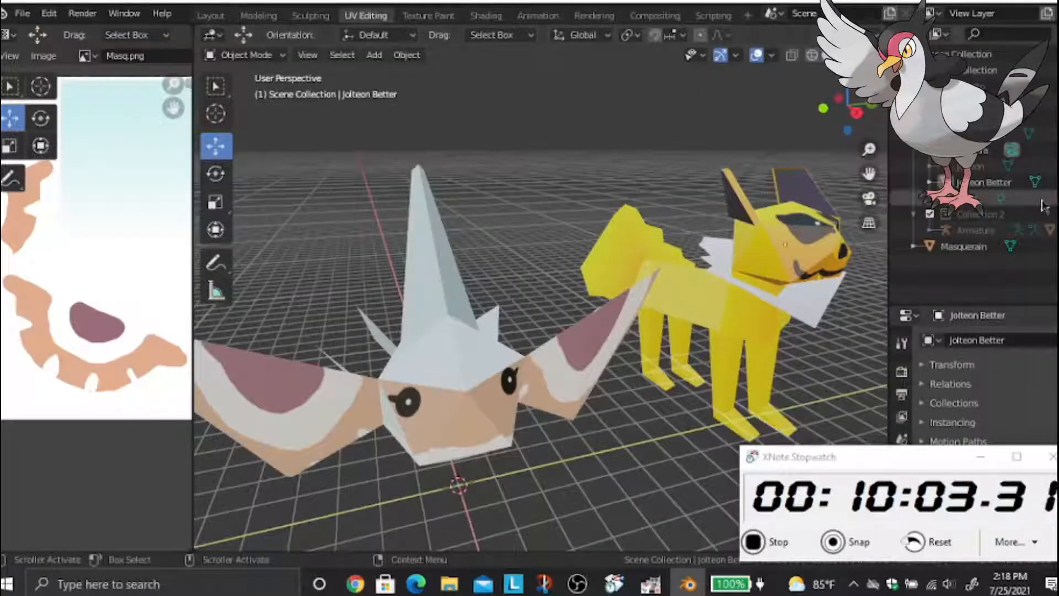
pyautogui.click(1055, 183)
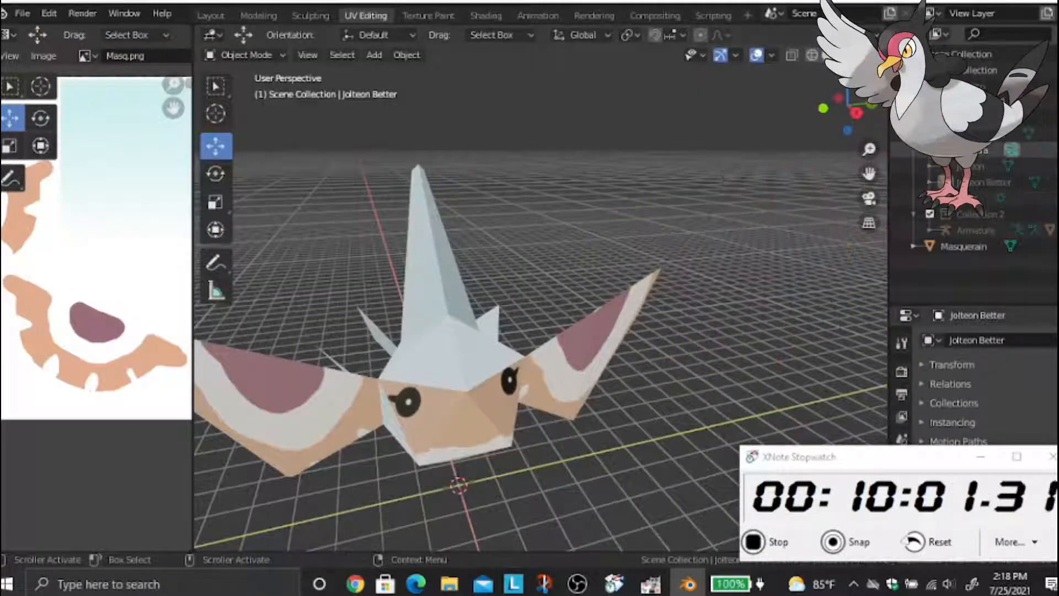
pyautogui.click(1052, 246)
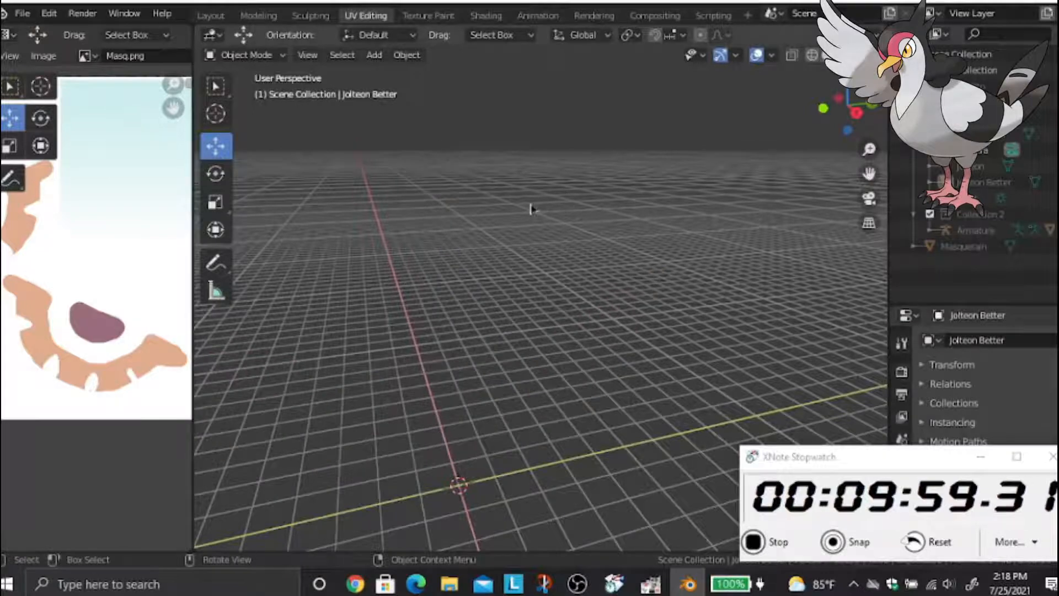
pyautogui.moveTo(532, 209); pyautogui.dragTo(480, 227, button='middle')
pyautogui.scroll(-2, 480, 227)
pyautogui.click(980, 70)
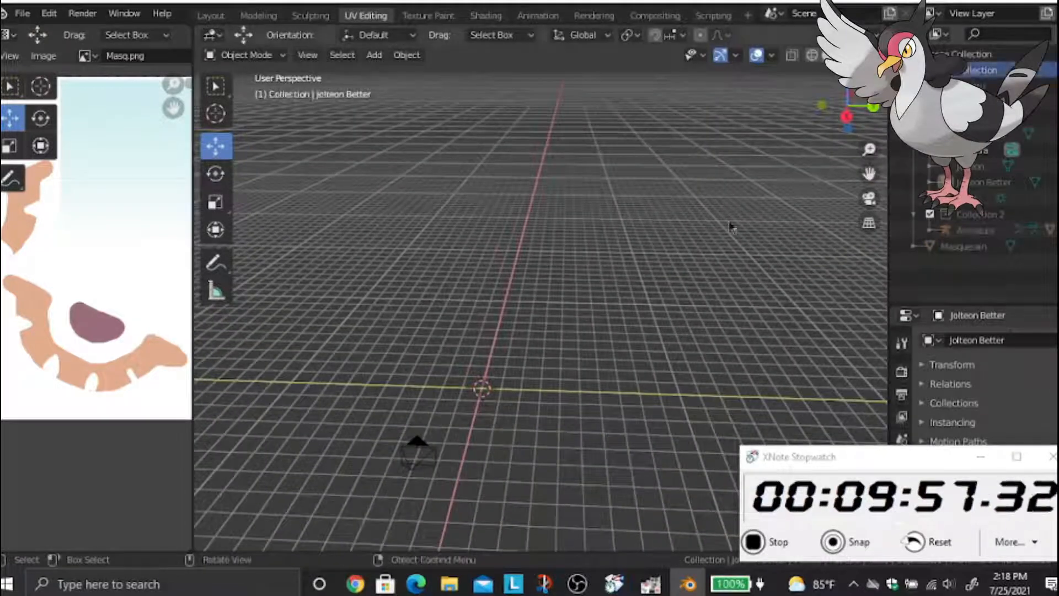
# Try to add an ico sphere and raise it vertically above the grid
pyautogui.click(374, 55)
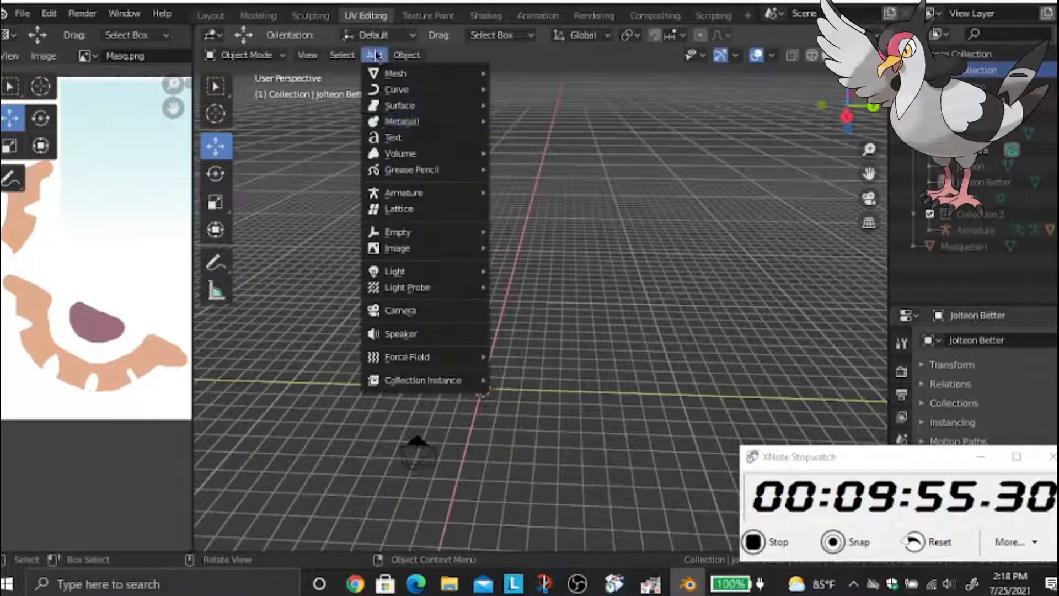
pyautogui.moveTo(436, 73)
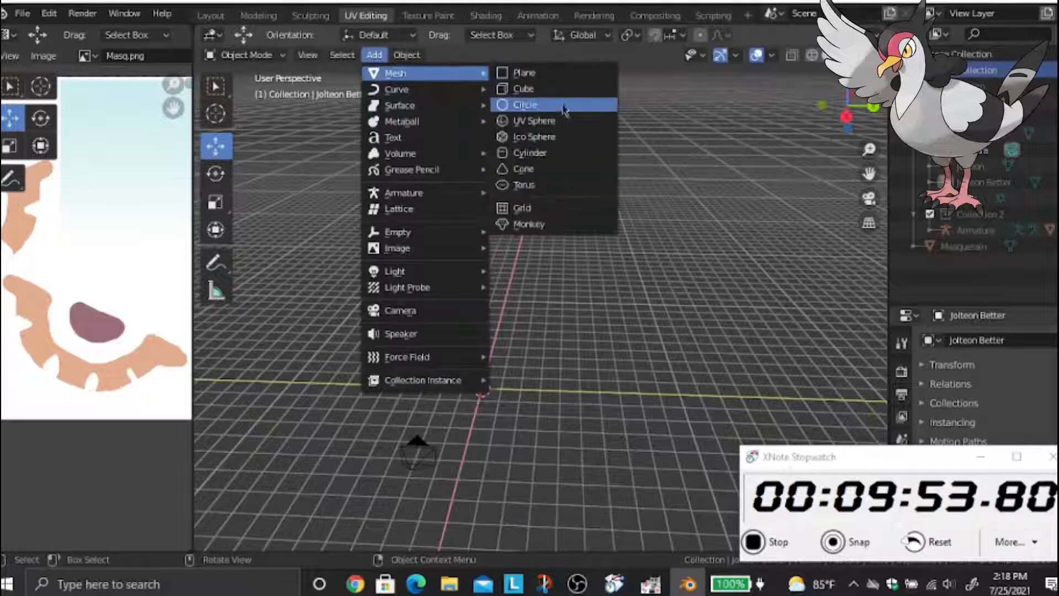
pyautogui.click(546, 137)
pyautogui.scroll(1, 497, 406)
pyautogui.moveTo(497, 406); pyautogui.dragTo(502, 347, button='middle')
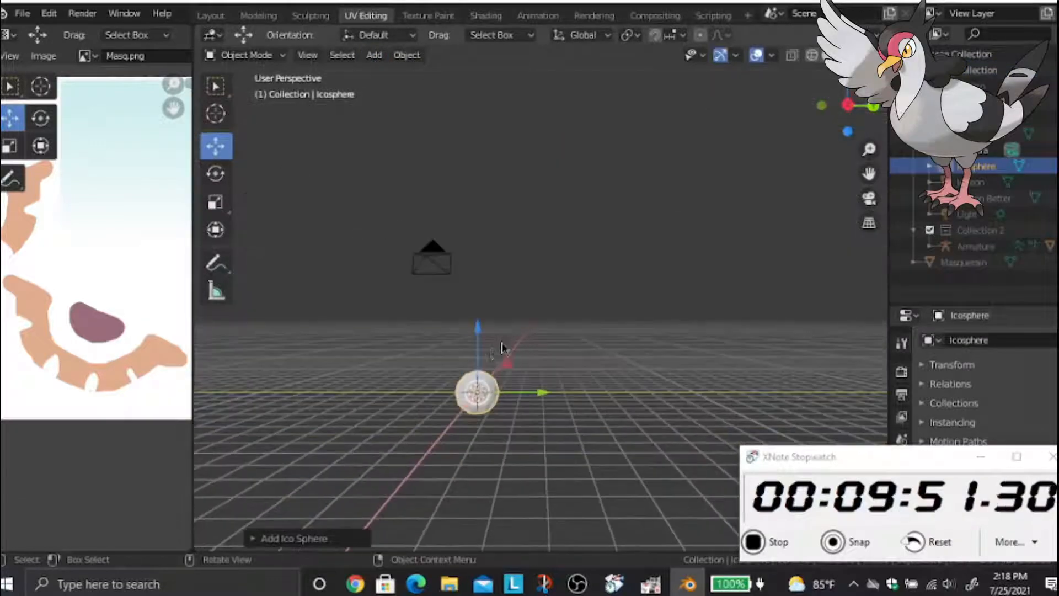
pyautogui.moveTo(481, 346); pyautogui.dragTo(503, 195)
pyautogui.moveTo(516, 221); pyautogui.dragTo(386, 468, button='middle')
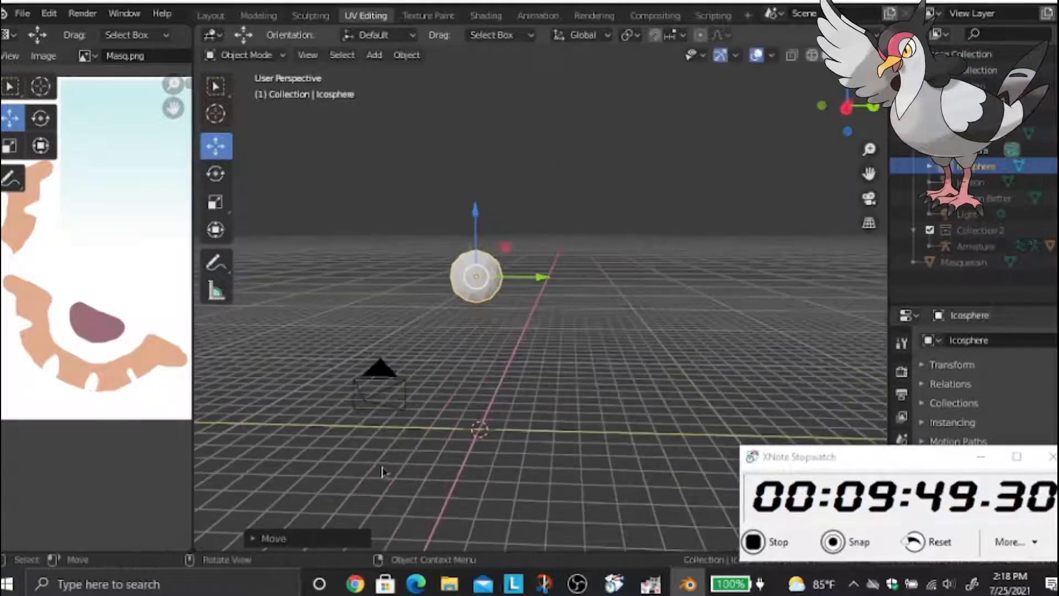
pyautogui.hotkey('ctrl', 'z')
pyautogui.hotkey('ctrl', 'z')
# Add an ico sphere at the origin with 1 subdivision
pyautogui.click(375, 55)
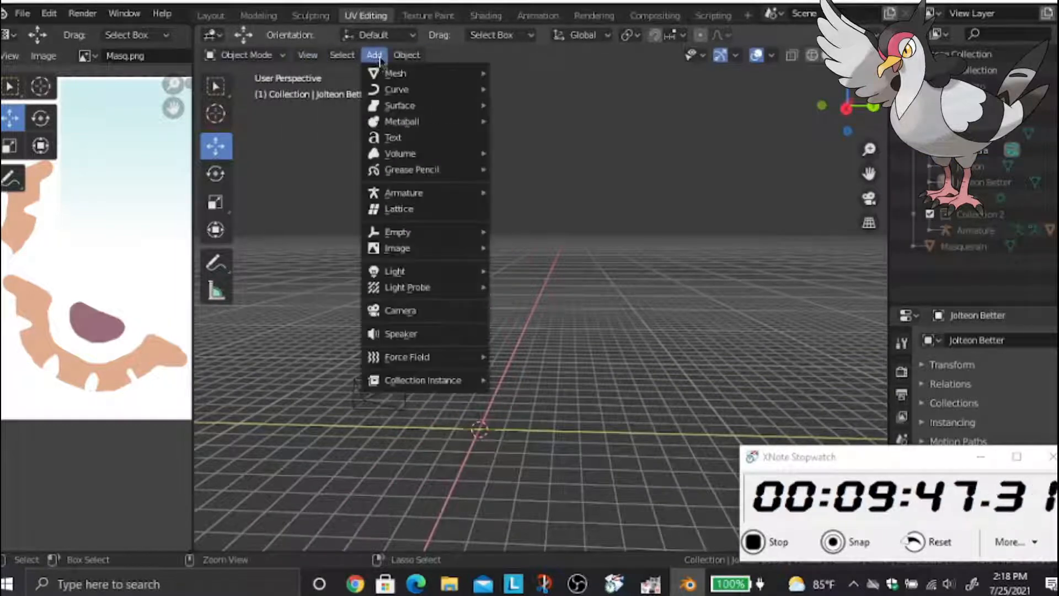
pyautogui.moveTo(389, 73)
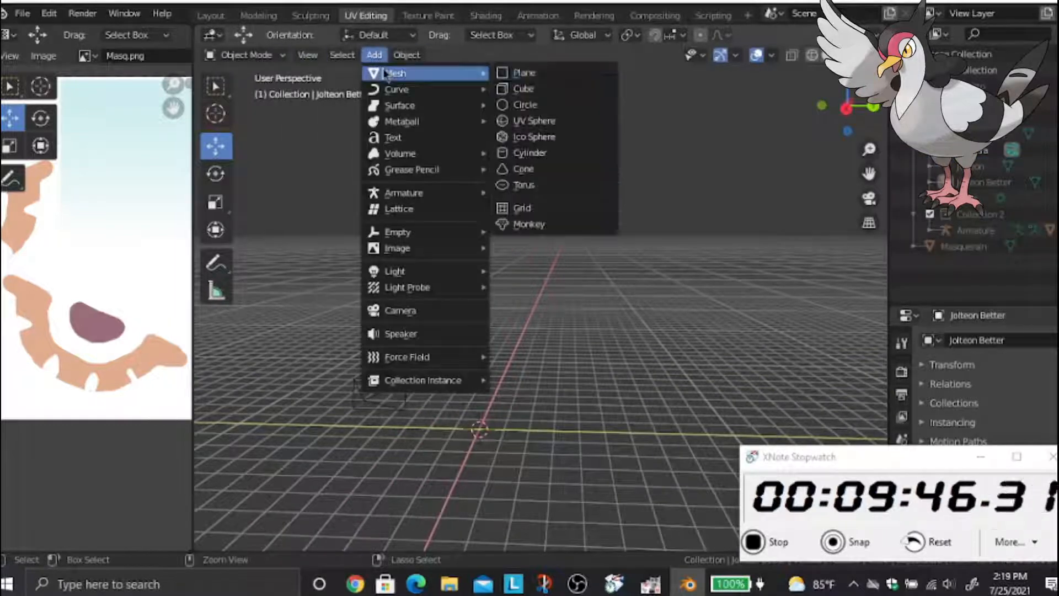
pyautogui.click(528, 138)
pyautogui.click(325, 537)
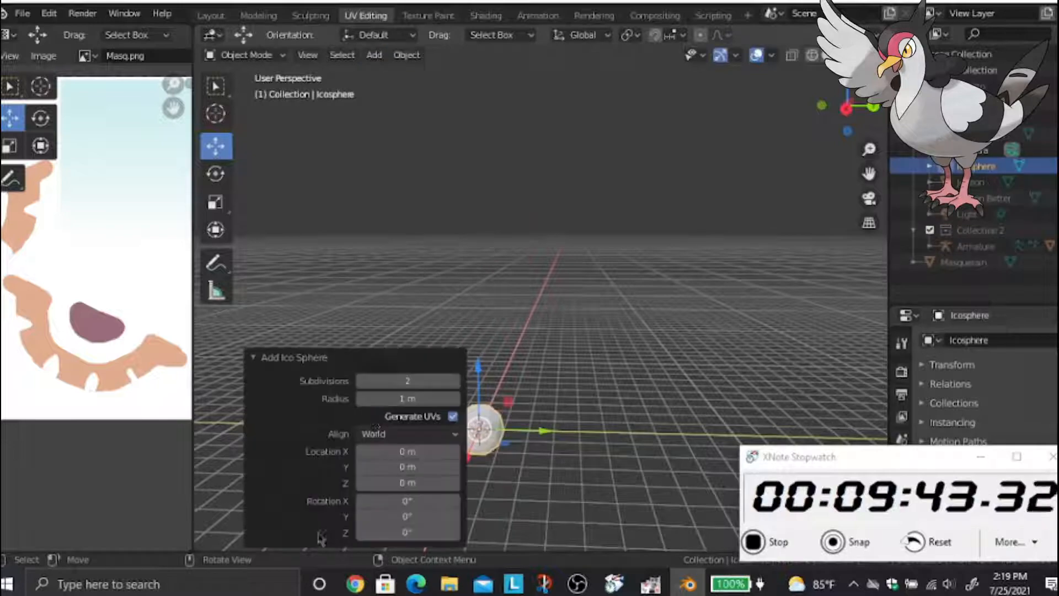
pyautogui.click(412, 380)
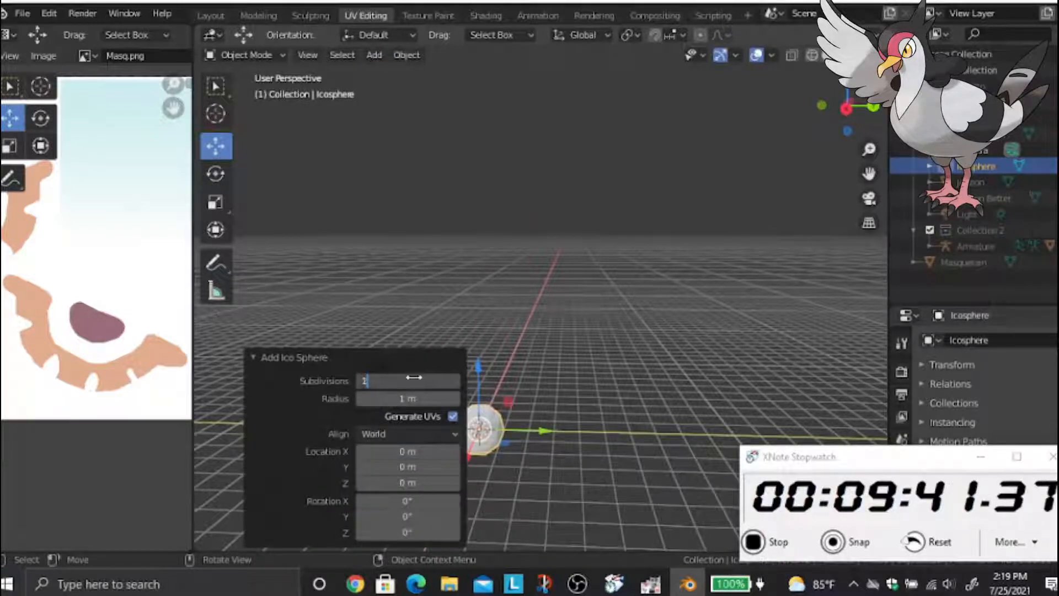
pyautogui.press('Return')
# Raise the ico sphere about 6.96 m along Z and scale it uniformly to about 2.02
pyautogui.moveTo(476, 378); pyautogui.dragTo(475, 194)
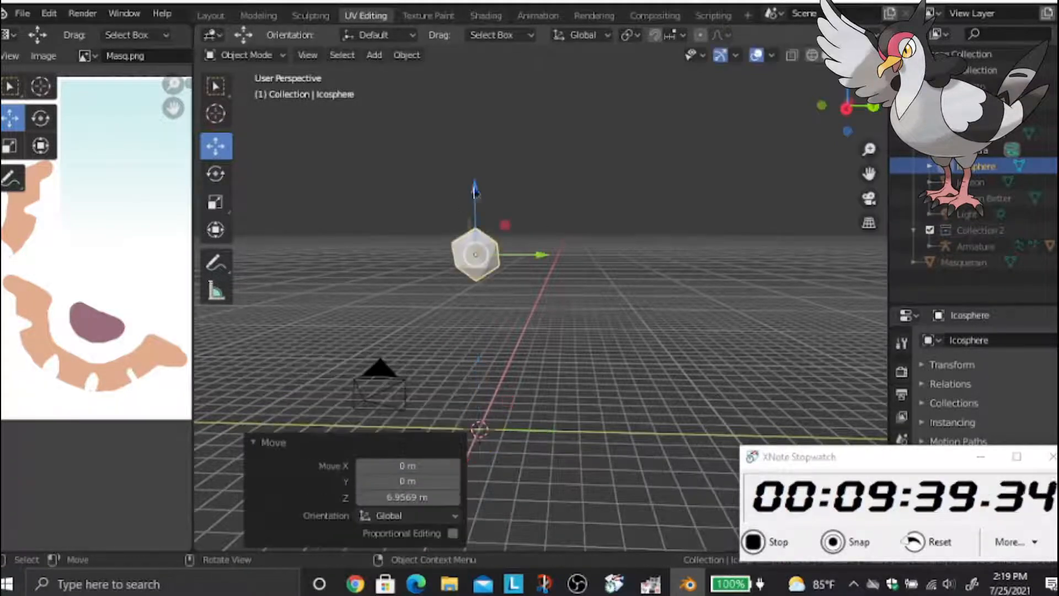
pyautogui.moveTo(573, 206); pyautogui.dragTo(466, 264, button='middle')
pyautogui.scroll(5, 466, 264)
pyautogui.click(403, 202)
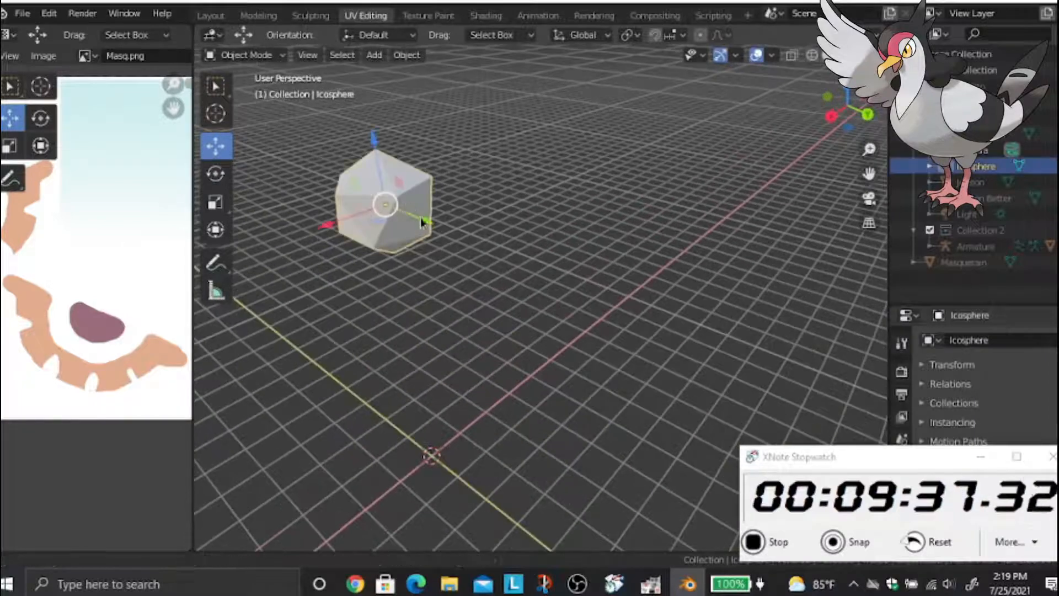
pyautogui.moveTo(419, 216); pyautogui.dragTo(456, 213, button='middle')
pyautogui.scroll(-3, 539, 244)
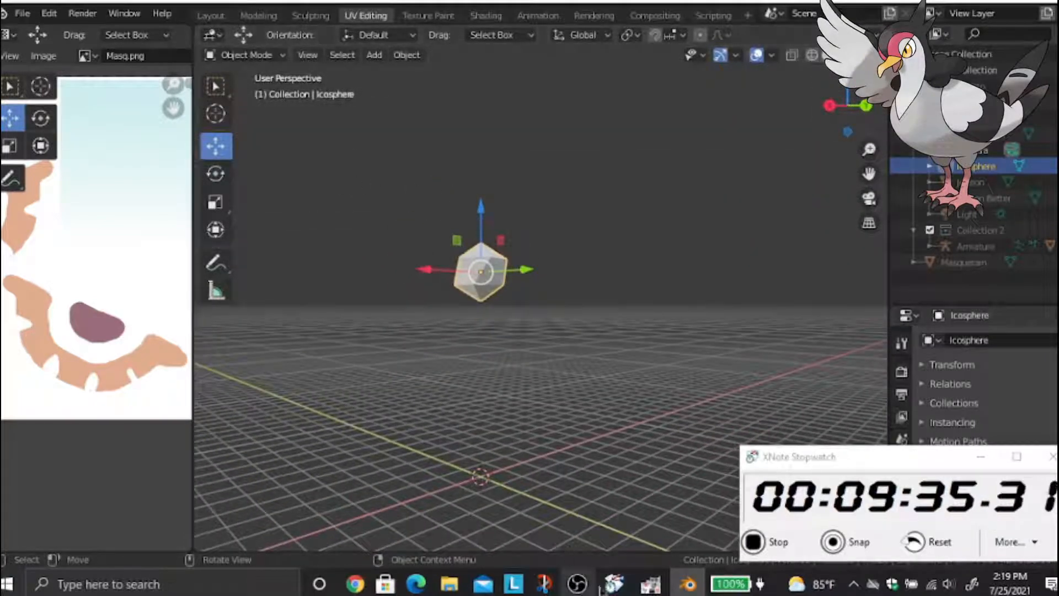
pyautogui.moveTo(643, 589)
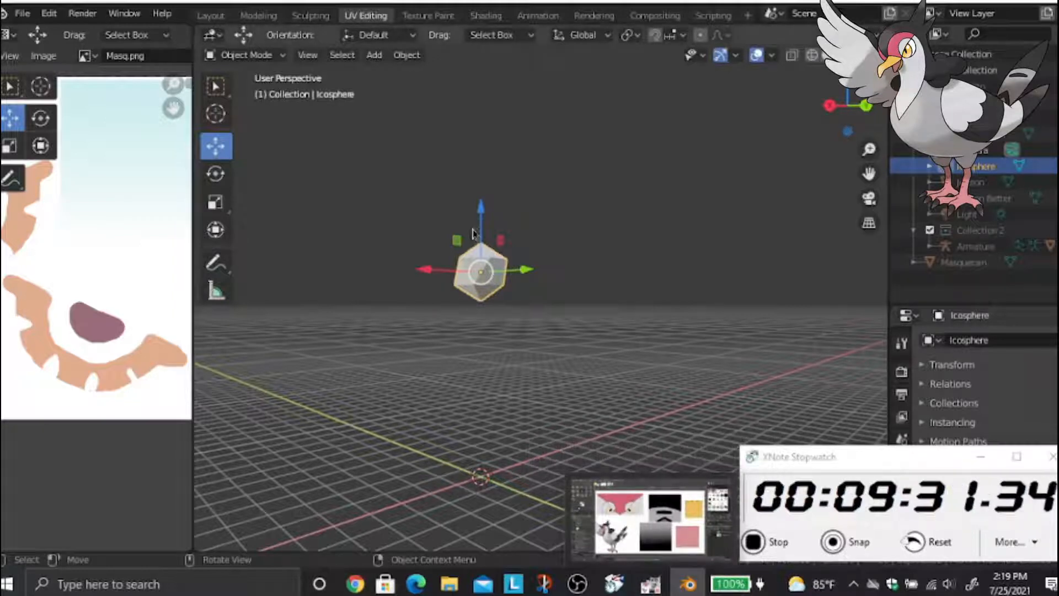
pyautogui.scroll(2, 480, 208)
pyautogui.press('s')
pyautogui.click(553, 171)
# In Edit Mode, extrude the ico sphere's lower faces about 3.04 m as a neck and shift its end about 0.9 m along X
pyautogui.moveTo(553, 171); pyautogui.dragTo(339, 102, button='middle')
pyautogui.click(254, 55)
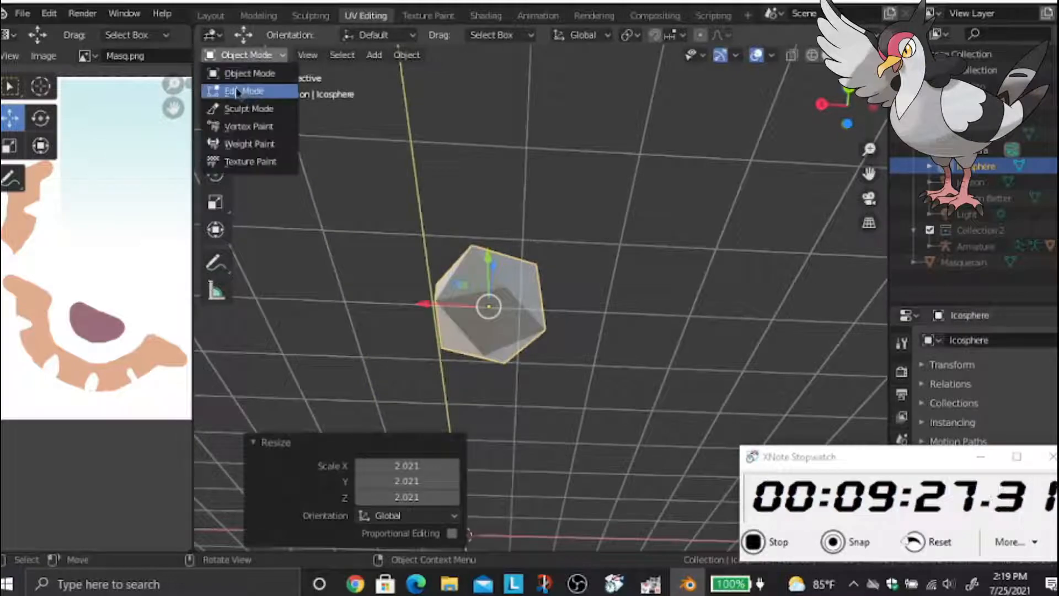
pyautogui.click(243, 90)
pyautogui.press('c')
pyautogui.moveTo(512, 349); pyautogui.dragTo(613, 325, button='middle')
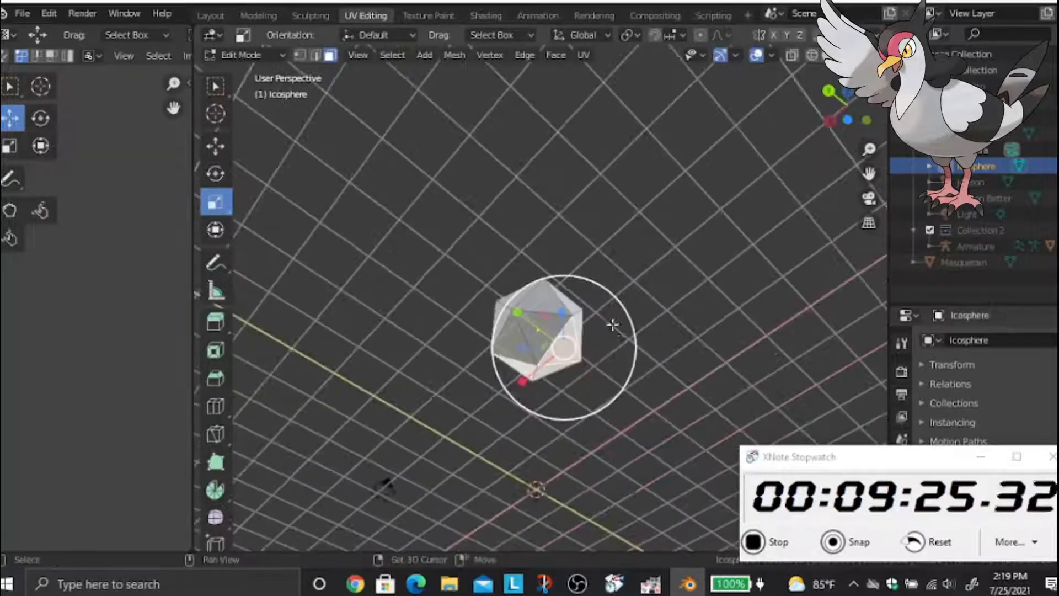
pyautogui.moveTo(540, 330); pyautogui.dragTo(679, 388, button='middle')
pyautogui.press('e')
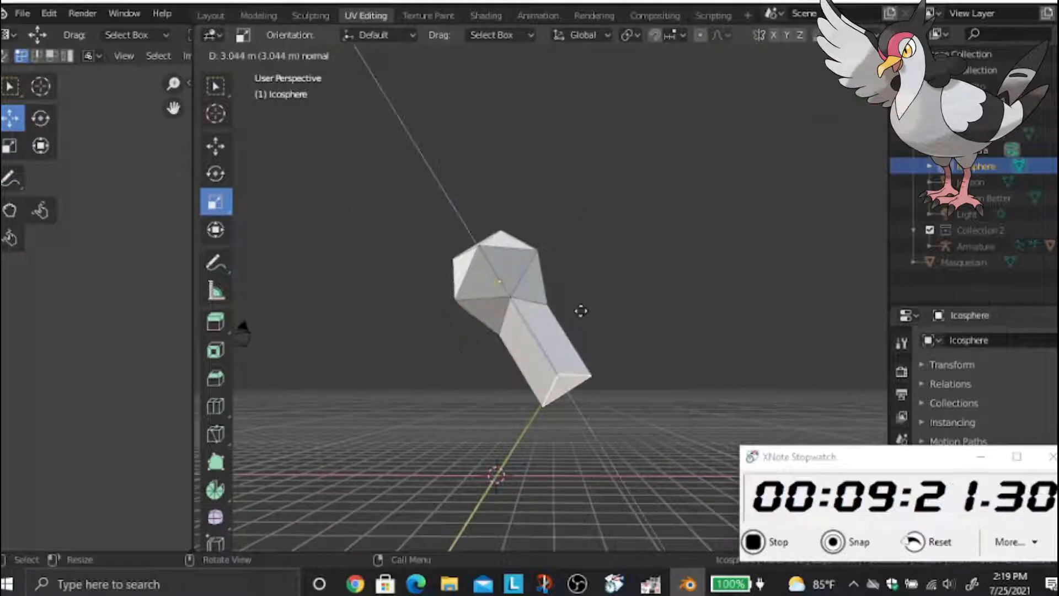
pyautogui.click(579, 310)
pyautogui.click(214, 147)
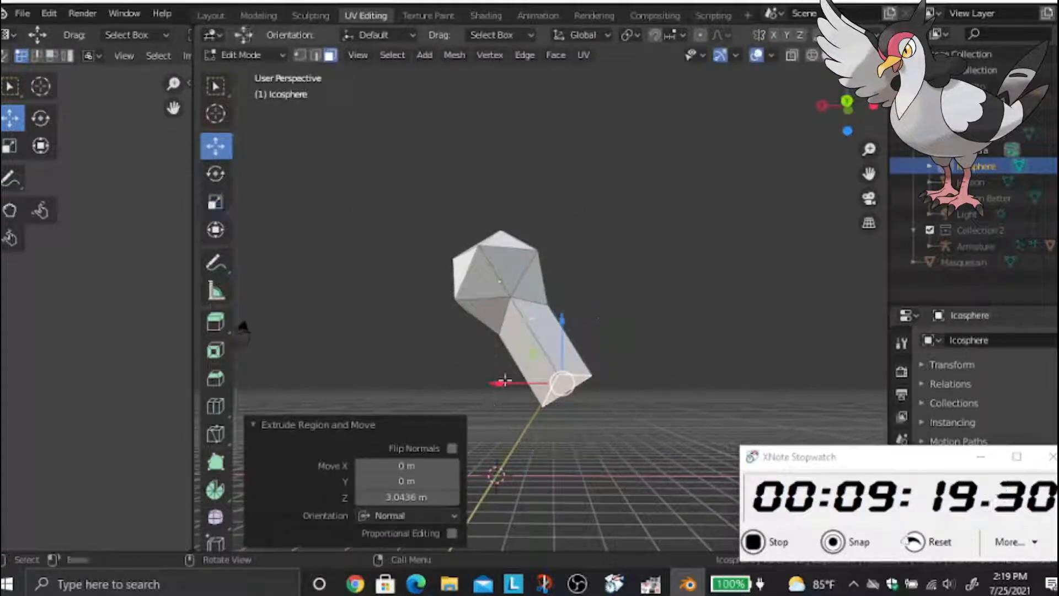
pyautogui.moveTo(504, 380); pyautogui.dragTo(473, 384)
# Flare the neck's base by extruding its end about 0.2 m, scaling it to about 1.8 and shifting it along X
pyautogui.scroll(1, 599, 404)
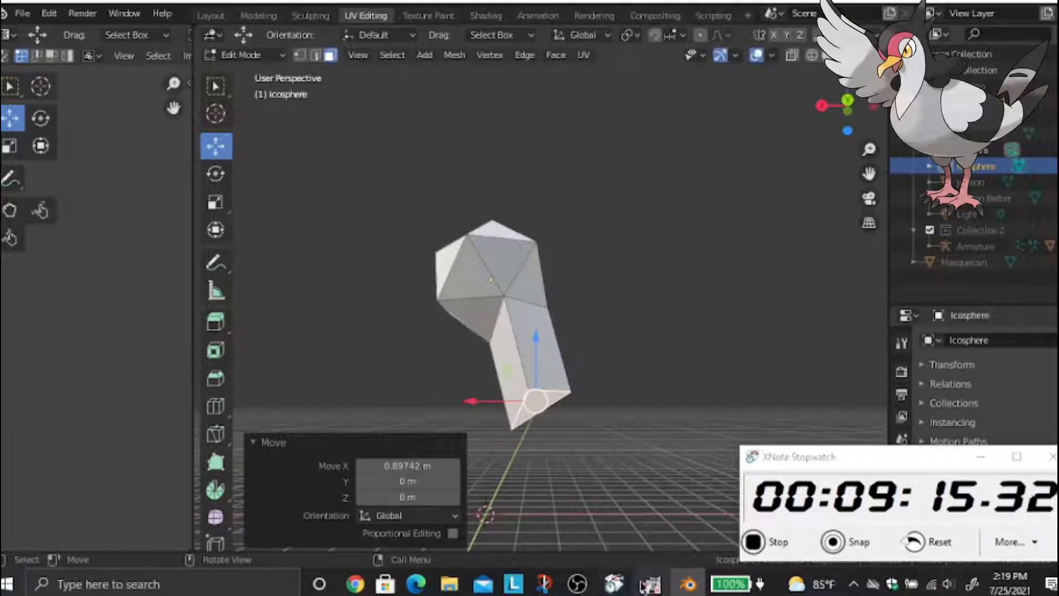
pyautogui.moveTo(644, 589)
pyautogui.moveTo(629, 340); pyautogui.dragTo(584, 287, button='middle')
pyautogui.moveTo(520, 314); pyautogui.dragTo(591, 402, button='middle')
pyautogui.press('e')
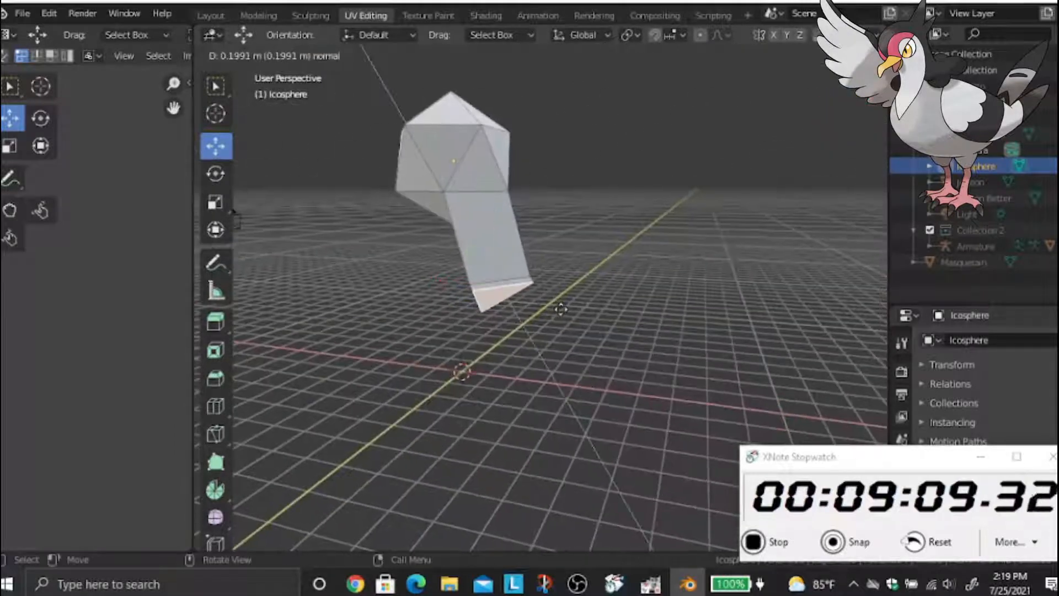
pyautogui.click(561, 307)
pyautogui.press('s')
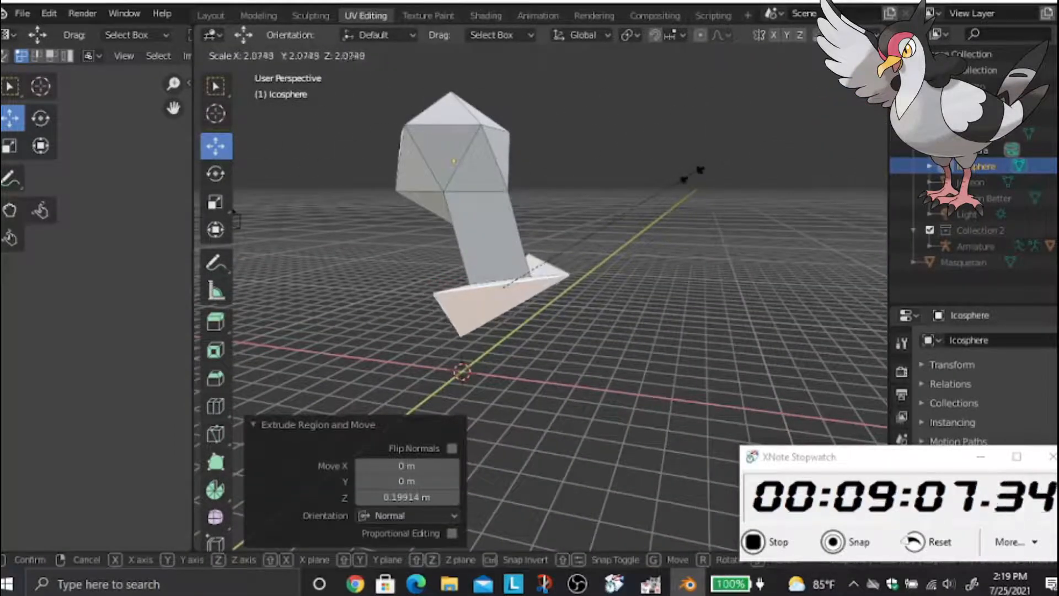
pyautogui.click(667, 190)
pyautogui.moveTo(667, 191); pyautogui.dragTo(479, 275, button='middle')
pyautogui.moveTo(443, 262); pyautogui.dragTo(469, 264)
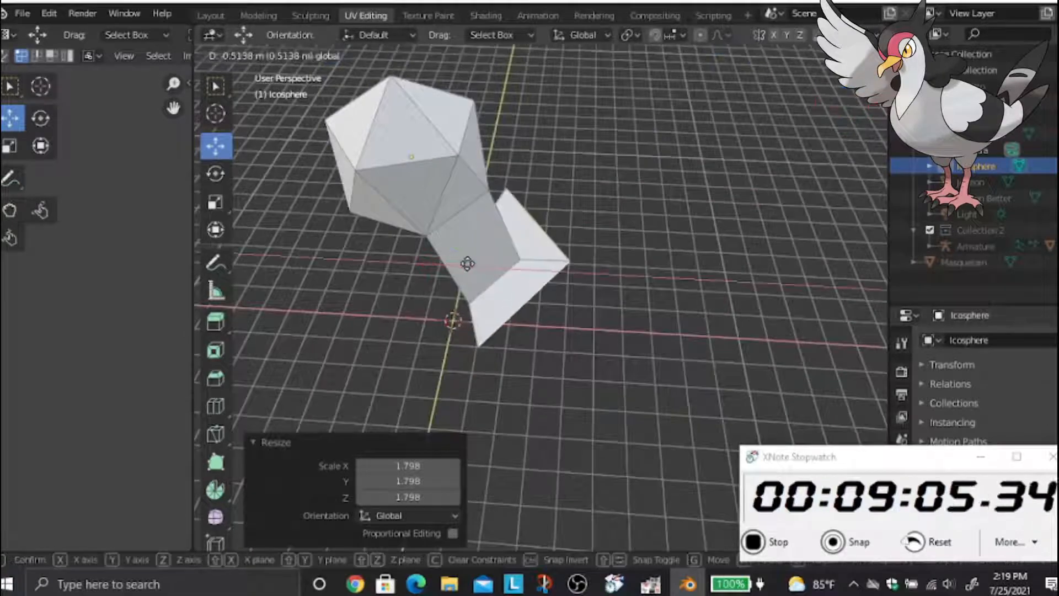
# Try to reposition the faces under the neck's flared base vertically, then undo the last change
pyautogui.moveTo(574, 395); pyautogui.dragTo(582, 302, button='middle')
pyautogui.moveTo(640, 411); pyautogui.dragTo(593, 347, button='middle')
pyautogui.click(587, 362)
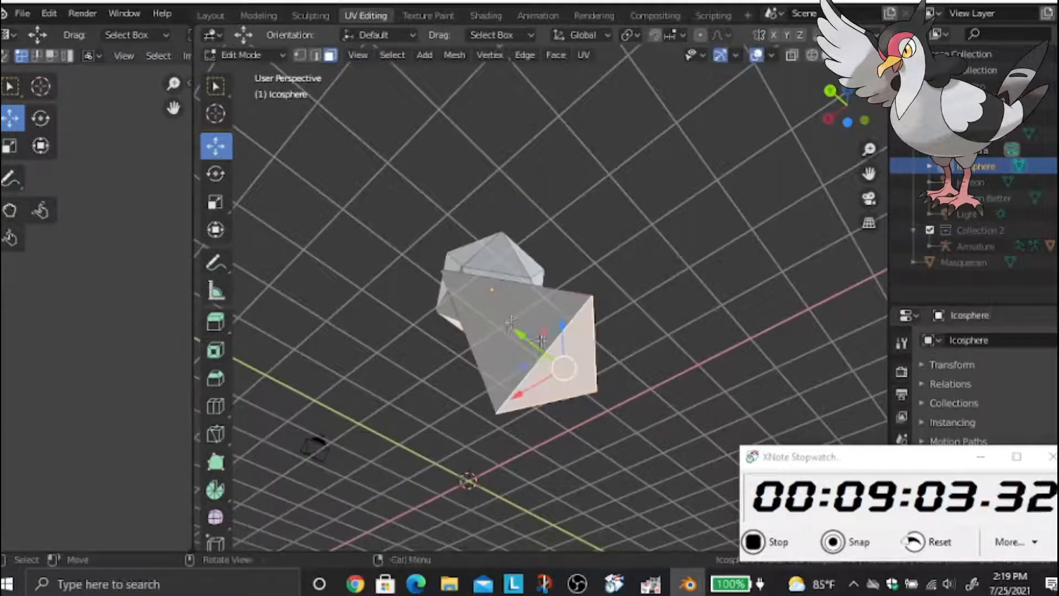
pyautogui.keyDown('shift'); pyautogui.click(522, 323); pyautogui.keyUp('shift')
pyautogui.moveTo(511, 309); pyautogui.dragTo(538, 409, button='middle')
pyautogui.moveTo(534, 279); pyautogui.dragTo(530, 241)
pyautogui.moveTo(530, 241); pyautogui.dragTo(453, 156, button='middle')
pyautogui.moveTo(453, 210); pyautogui.dragTo(496, 276, button='middle')
pyautogui.moveTo(555, 327); pyautogui.dragTo(650, 326, button='middle')
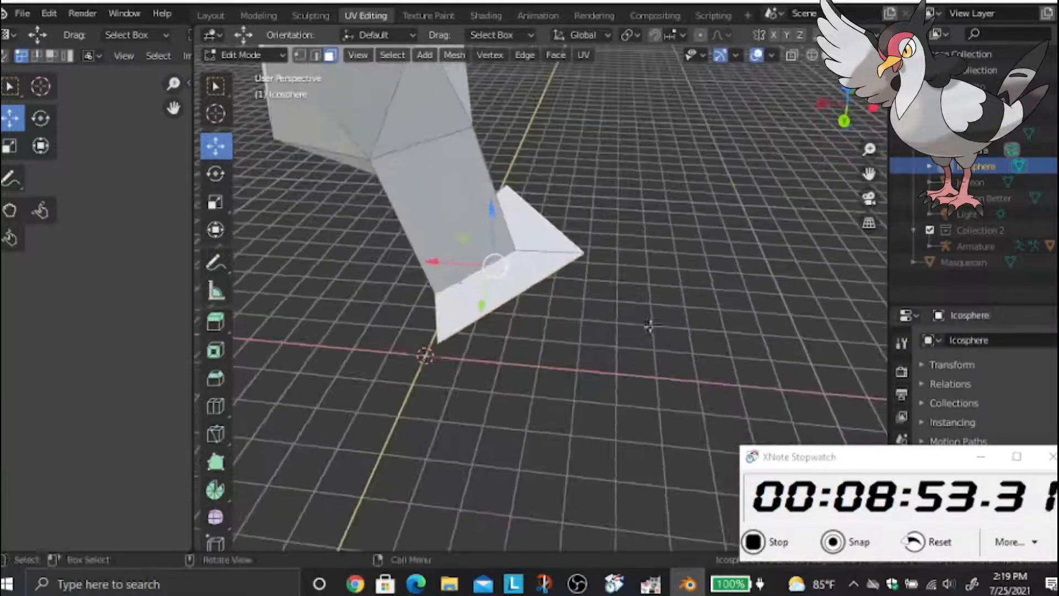
pyautogui.moveTo(499, 209); pyautogui.dragTo(529, 254)
pyautogui.hotkey('ctrl', 'z')
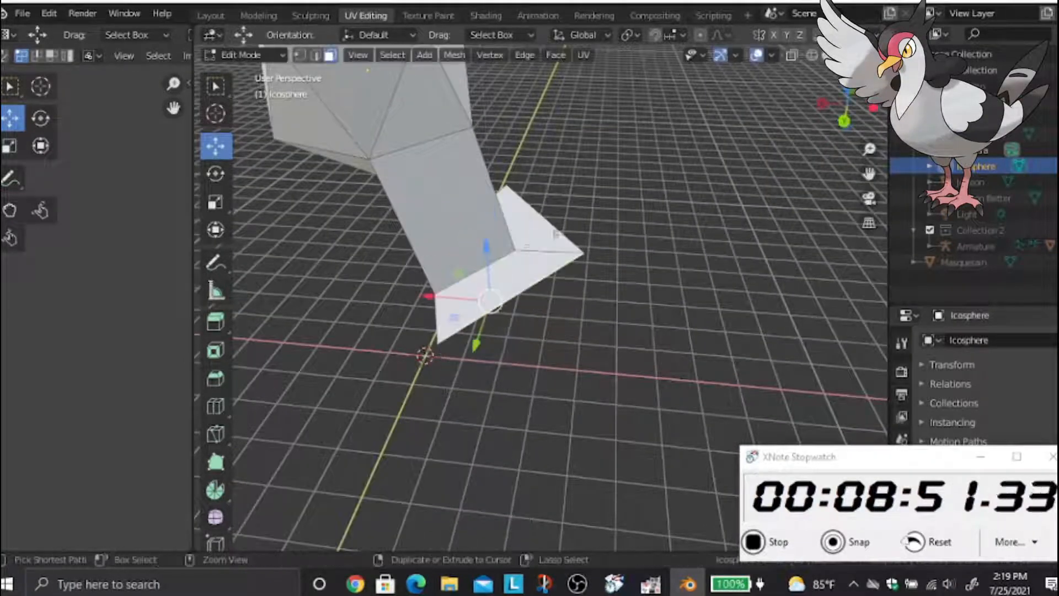
# Extrude the selected underside of the flared base about 1.84 m and scale its end to about 0.725
pyautogui.press('e')
pyautogui.click(650, 229)
pyautogui.moveTo(651, 229); pyautogui.dragTo(603, 259, button='middle')
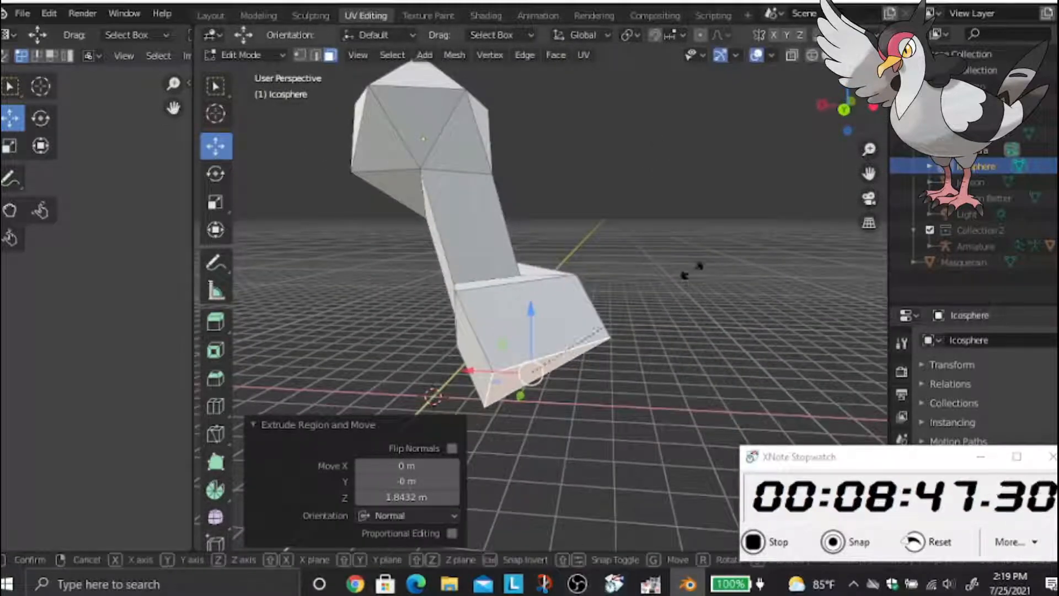
pyautogui.press('s')
pyautogui.click(643, 303)
pyautogui.moveTo(632, 322); pyautogui.dragTo(634, 347, button='middle')
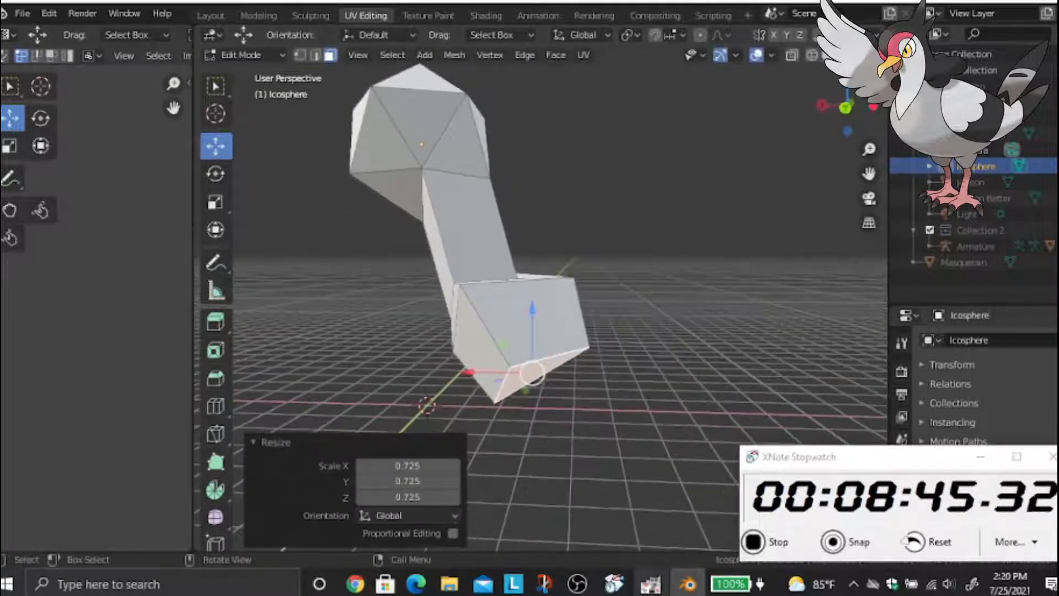
pyautogui.moveTo(651, 584)
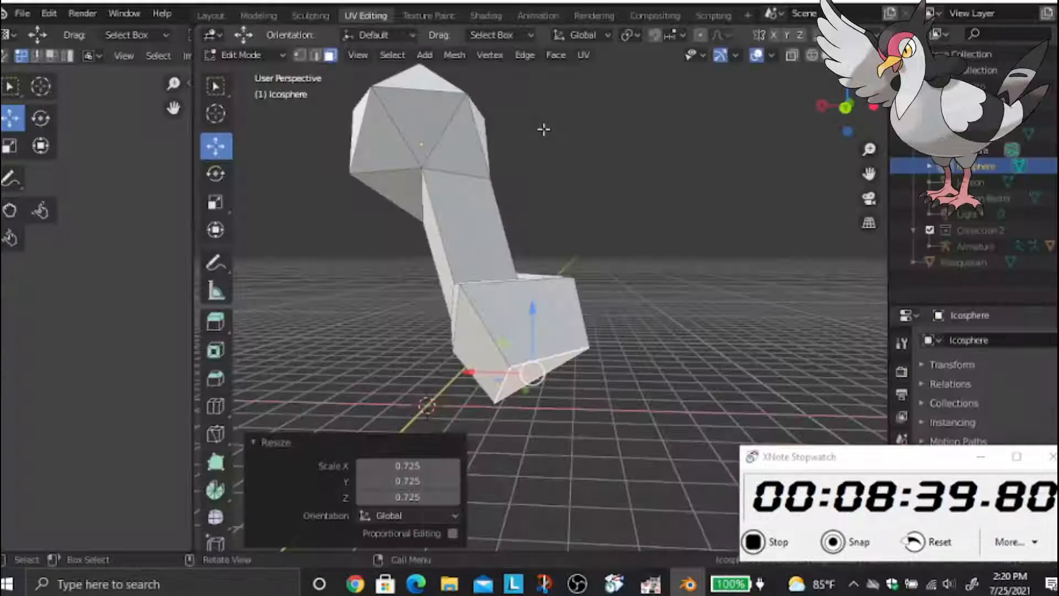
# Select the flared base's two outer corner vertices and scale them closer together along Y
pyautogui.click(568, 188)
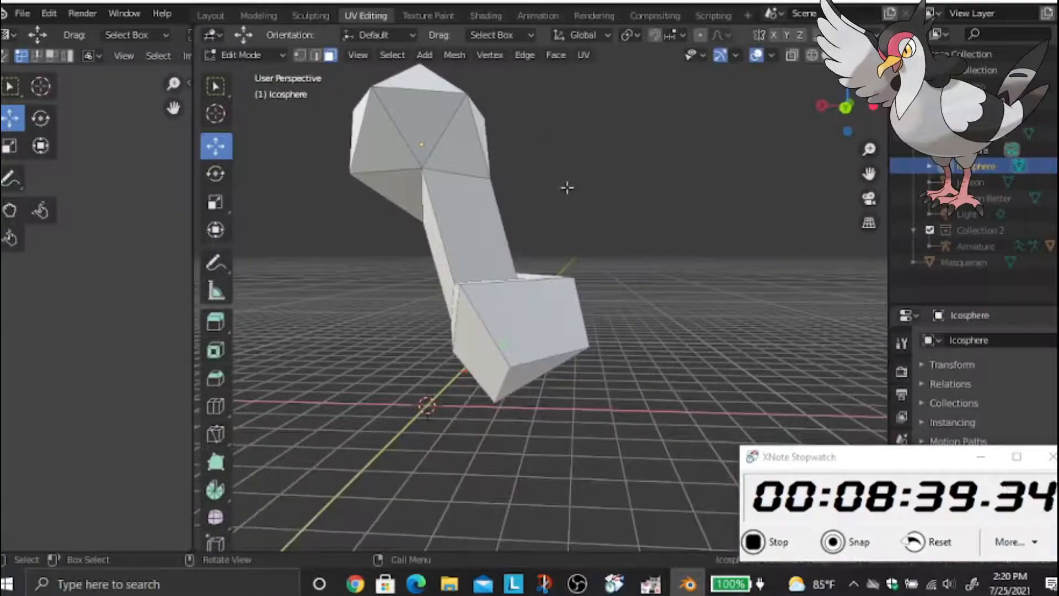
pyautogui.moveTo(567, 187); pyautogui.dragTo(629, 356, button='middle')
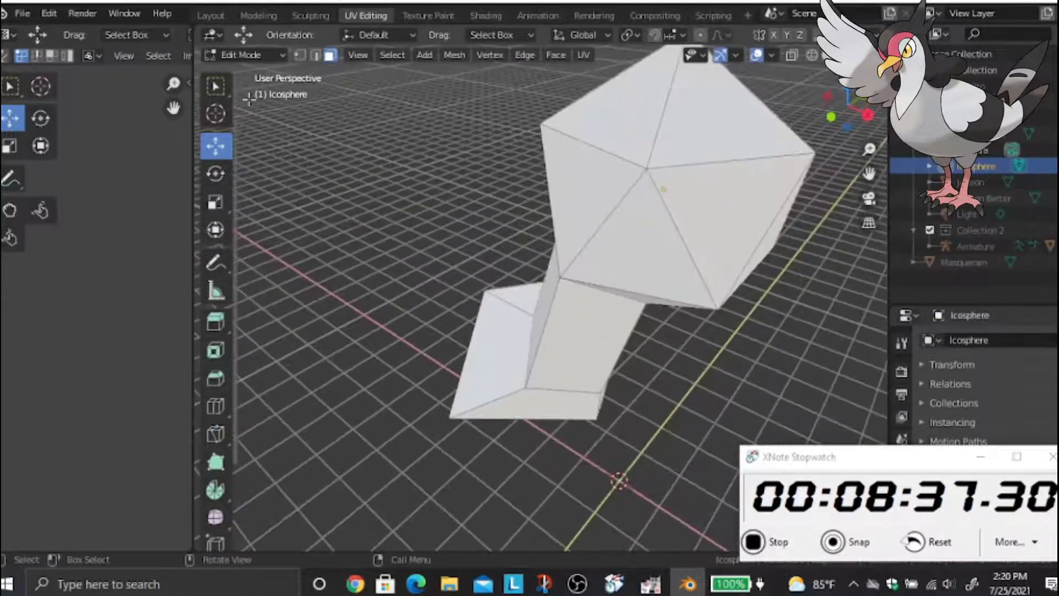
pyautogui.click(450, 407)
pyautogui.moveTo(449, 408); pyautogui.dragTo(635, 354, button='middle')
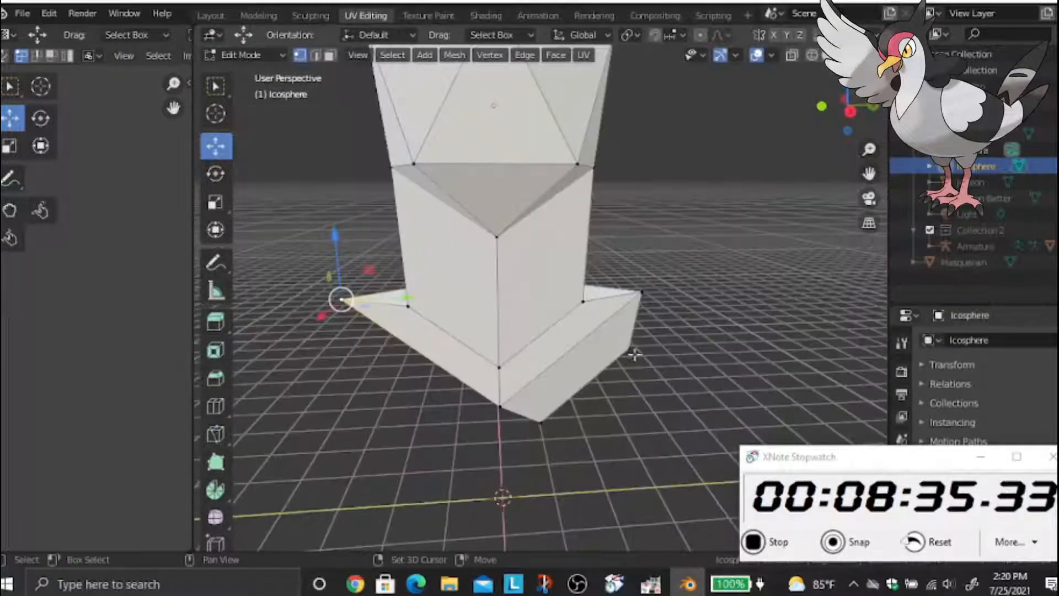
pyautogui.keyDown('shift'); pyautogui.click(643, 294); pyautogui.keyUp('shift')
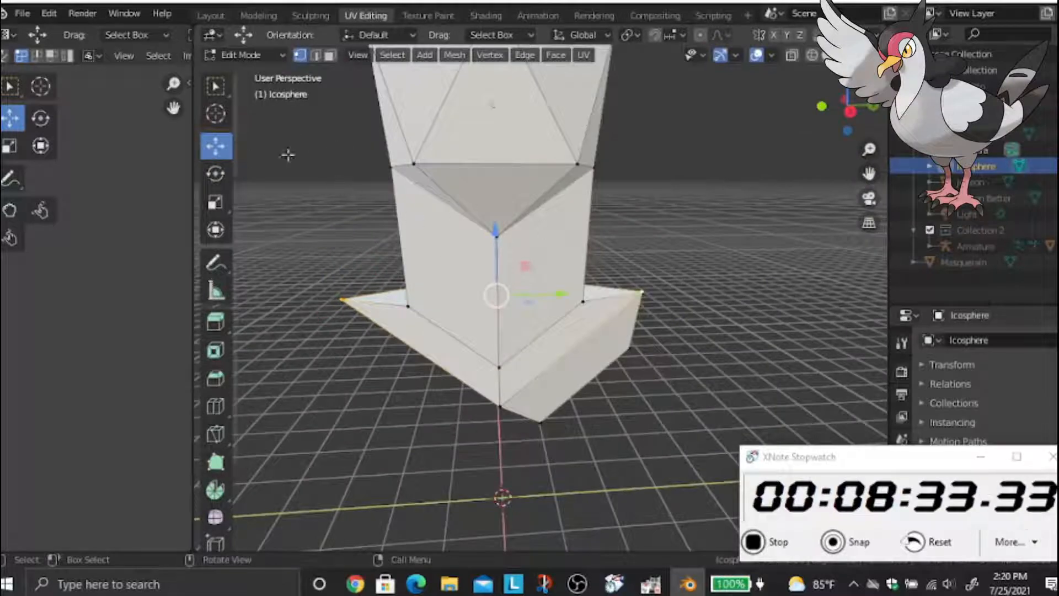
pyautogui.click(215, 202)
pyautogui.moveTo(554, 284); pyautogui.dragTo(538, 296)
pyautogui.moveTo(698, 227); pyautogui.dragTo(333, 67, button='middle')
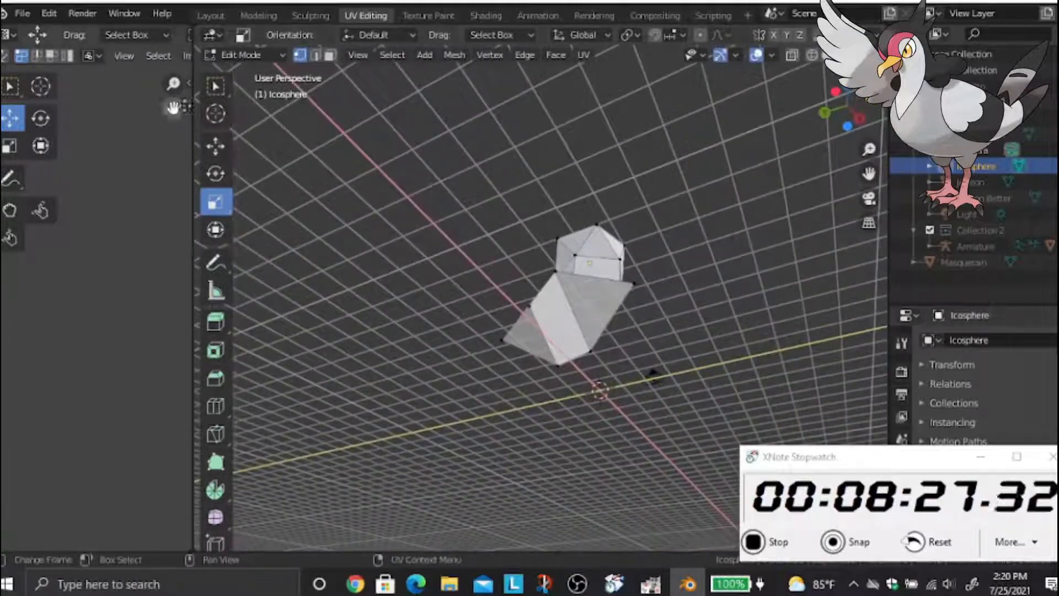
# Undo the corner scaling and the preceding extrusion, going back to the flared neck base
pyautogui.hotkey('ctrl', 'z')
pyautogui.hotkey('ctrl', 'z')
pyautogui.hotkey('ctrl', 'z')
pyautogui.hotkey('ctrl', 'z')
pyautogui.hotkey('ctrl', 'z')
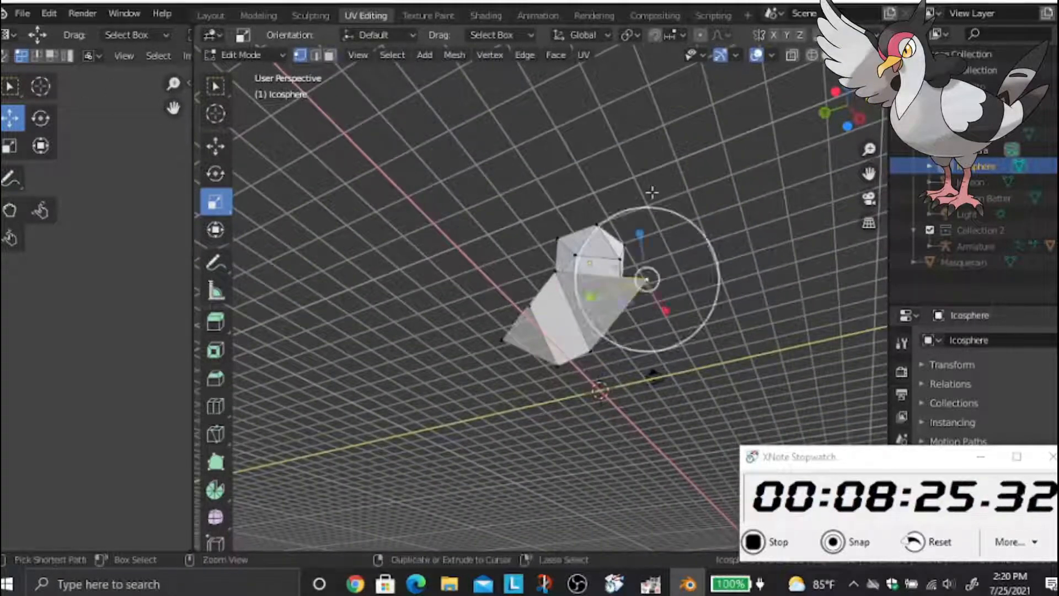
# Select both underside faces of the flared base, extrude them downward as the body, and scale the end to about 0.595
pyautogui.keyDown('shift'); pyautogui.click(599, 298); pyautogui.keyUp('shift')
pyautogui.moveTo(598, 297); pyautogui.dragTo(629, 342, button='middle')
pyautogui.press('e')
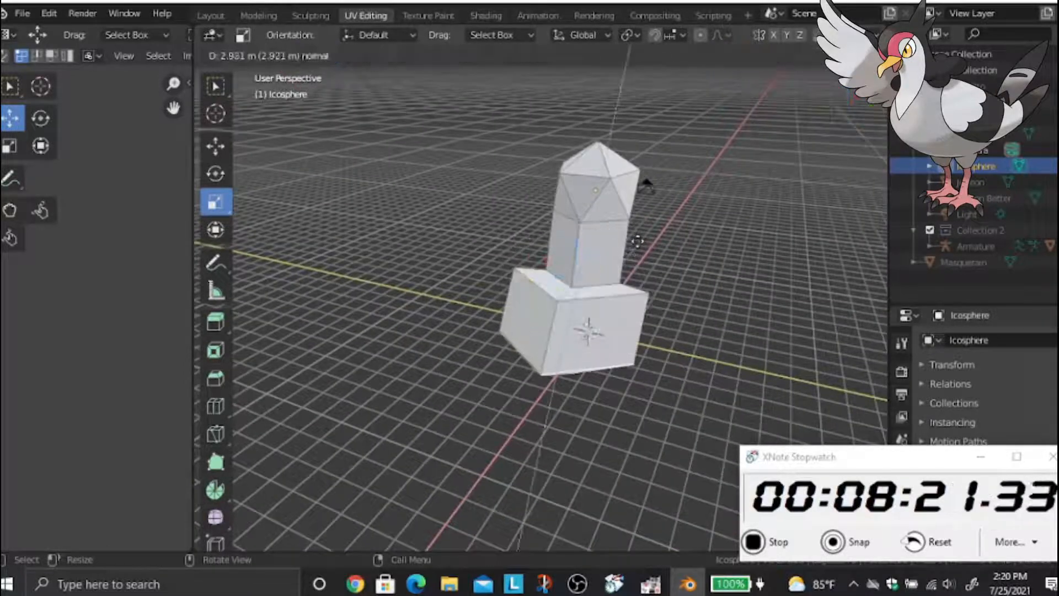
pyautogui.click(691, 304)
pyautogui.press('s')
pyautogui.click(717, 303)
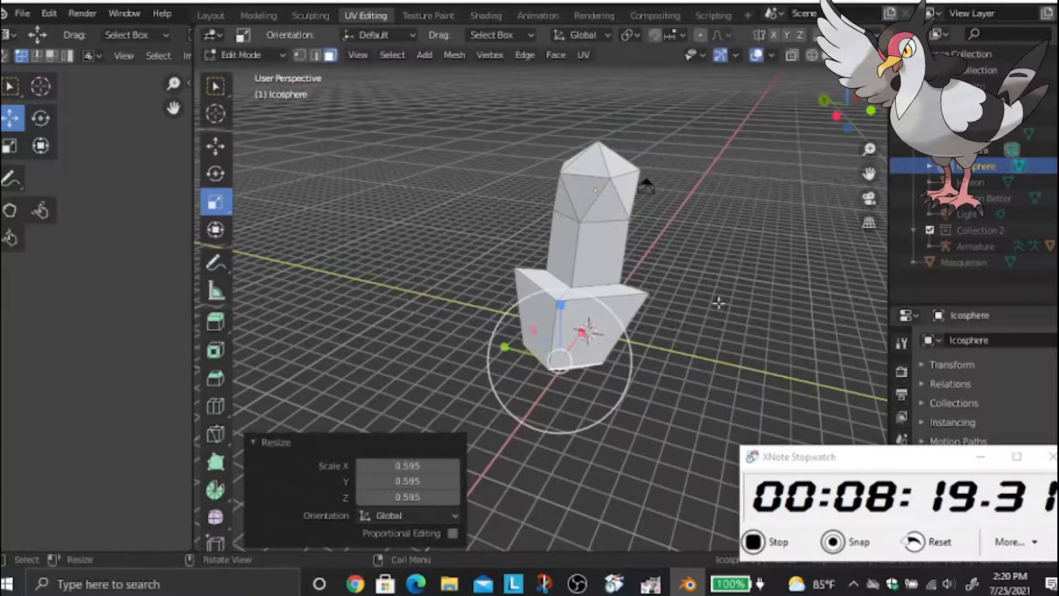
# Select the two outer corner vertices at the body's upper edge and scale them inward along Y
pyautogui.moveTo(717, 302); pyautogui.dragTo(293, 117, button='middle')
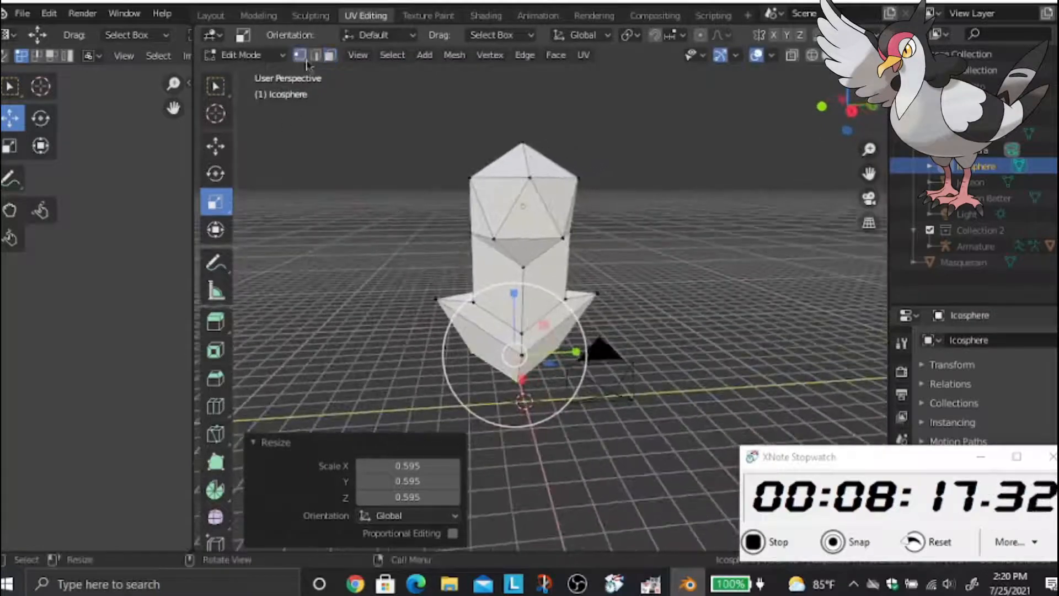
pyautogui.click(435, 297)
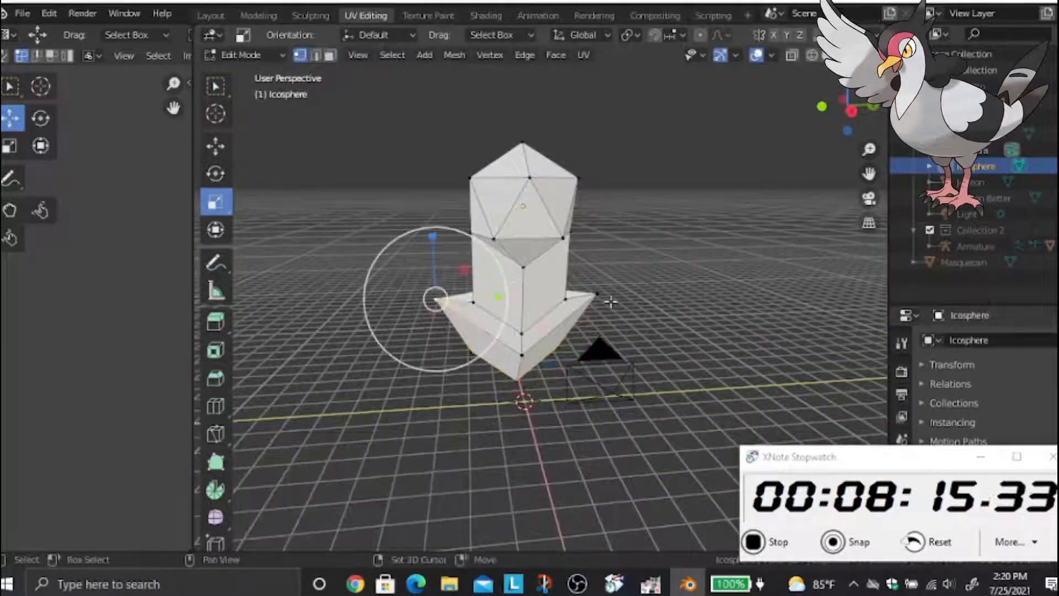
pyautogui.keyDown('shift'); pyautogui.click(596, 294); pyautogui.keyUp('shift')
pyautogui.press('s')
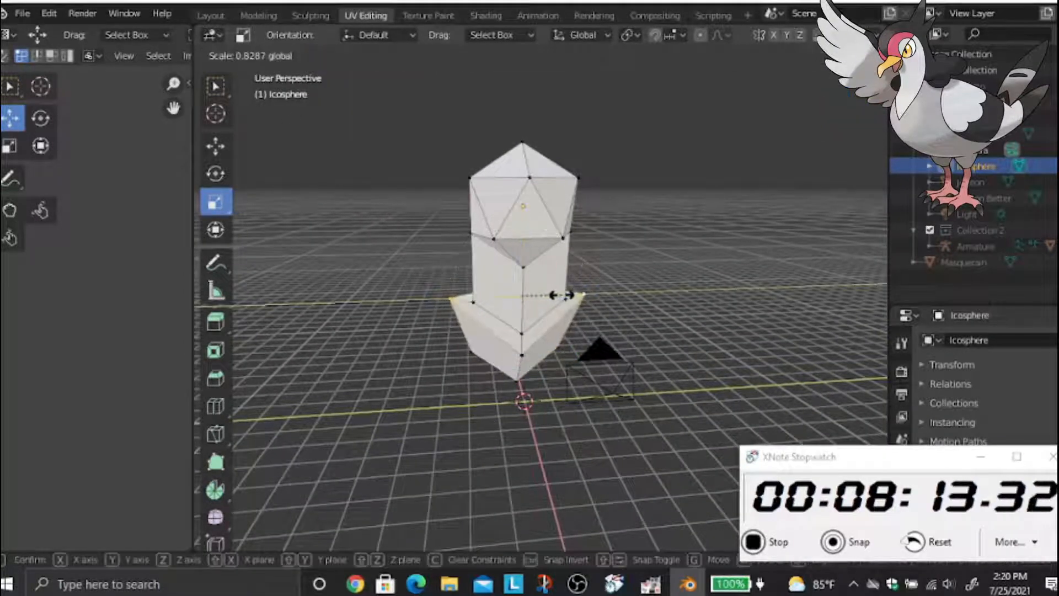
pyautogui.click(574, 294)
# Finish scaling the body's upper corner vertices and switch the mesh selection to faces
pyautogui.moveTo(610, 260); pyautogui.dragTo(772, 260, button='middle')
pyautogui.scroll(2, 795, 287)
pyautogui.click(329, 55)
pyautogui.moveTo(522, 349); pyautogui.dragTo(728, 497, button='middle')
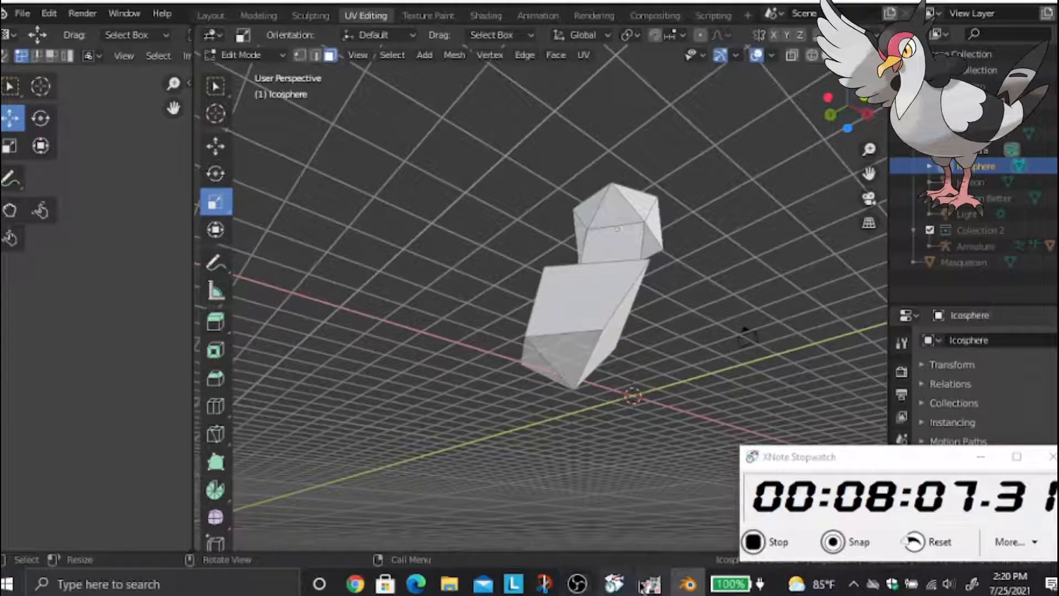
pyautogui.moveTo(648, 586)
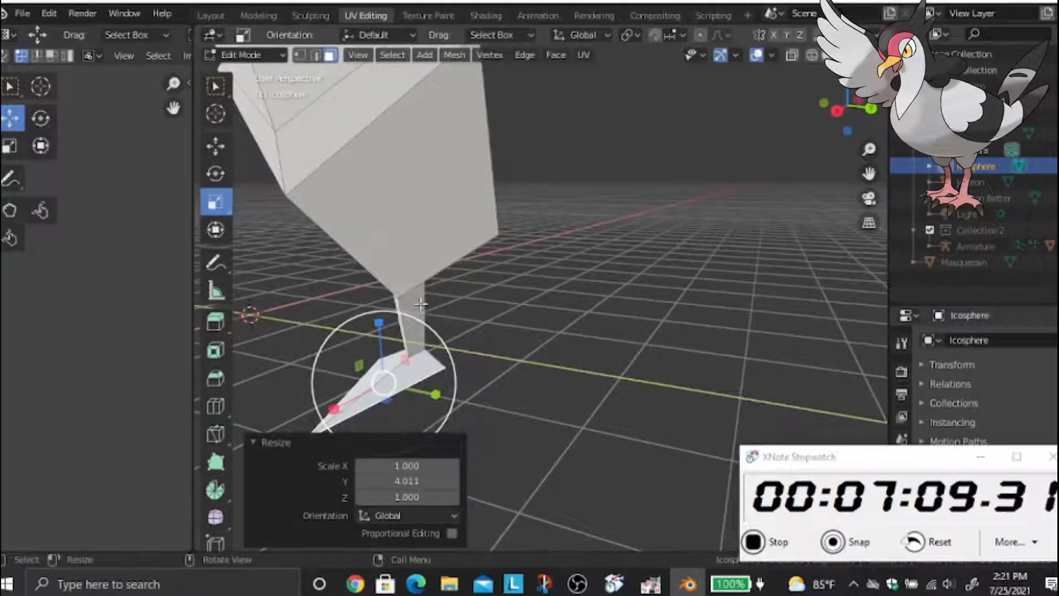
# Select the whole linked leg and foot and duplicate them 1.2907 m along Y as the second leg
pyautogui.press('l')
pyautogui.moveTo(480, 294); pyautogui.dragTo(495, 292, button='middle')
pyautogui.scroll(-3, 495, 292)
pyautogui.hotkey('shift', 'd')
pyautogui.press('y')
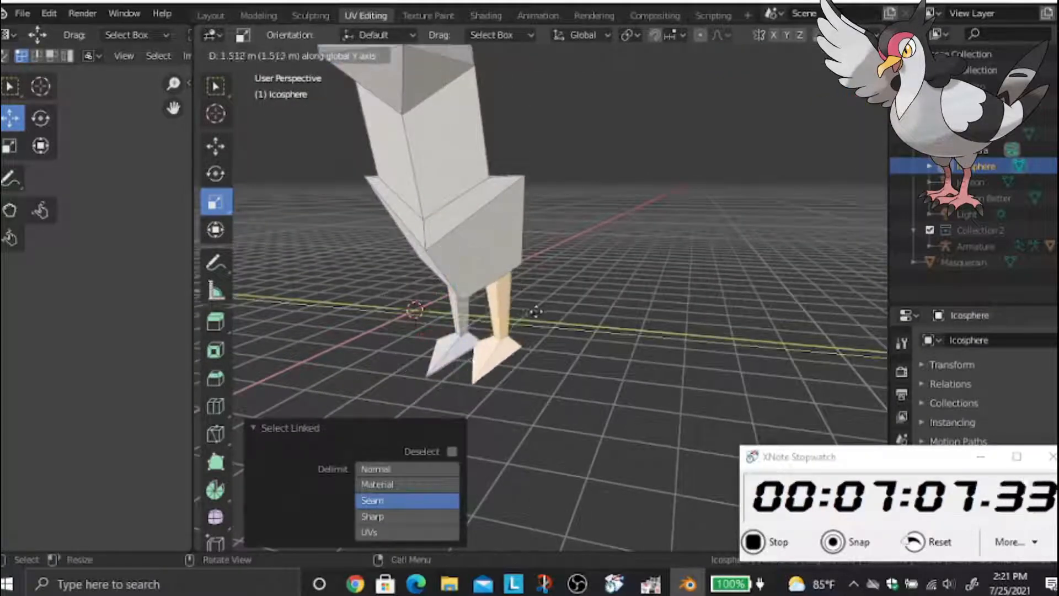
pyautogui.click(524, 311)
pyautogui.moveTo(730, 206); pyautogui.dragTo(548, 223, button='middle')
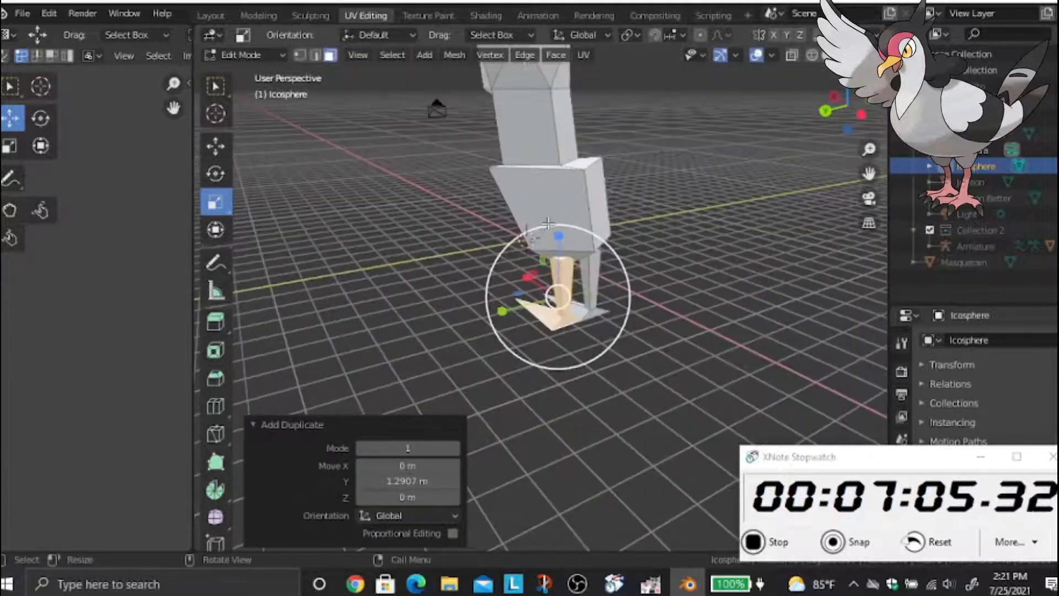
# Try to move the duplicated leg slightly upward along Z, and undo the move
pyautogui.click(215, 145)
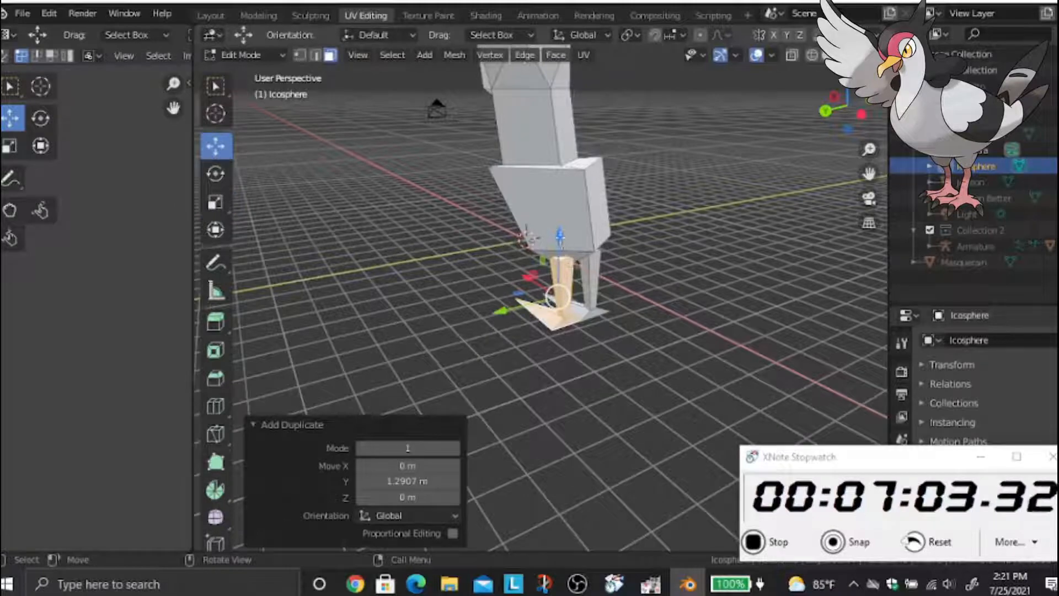
pyautogui.moveTo(559, 238); pyautogui.dragTo(561, 232)
pyautogui.moveTo(688, 263); pyautogui.dragTo(645, 234, button='middle')
pyautogui.hotkey('ctrl', 'z')
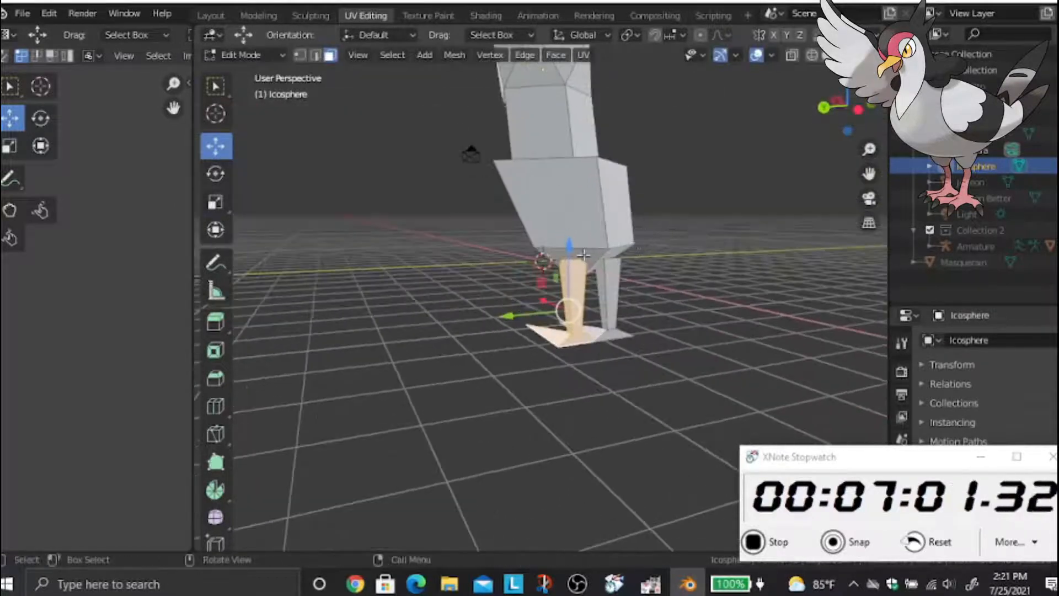
# Select the upper end of each leg in turn and move it up along Z into the body
pyautogui.scroll(2, 584, 255)
pyautogui.moveTo(584, 254); pyautogui.dragTo(591, 180, button='middle')
pyautogui.click(603, 235)
pyautogui.moveTo(606, 178); pyautogui.dragTo(606, 162)
pyautogui.click(680, 225)
pyautogui.moveTo(670, 165); pyautogui.dragTo(677, 148)
pyautogui.click(768, 234)
pyautogui.moveTo(756, 314); pyautogui.dragTo(617, 188, button='middle')
pyautogui.scroll(-4, 561, 305)
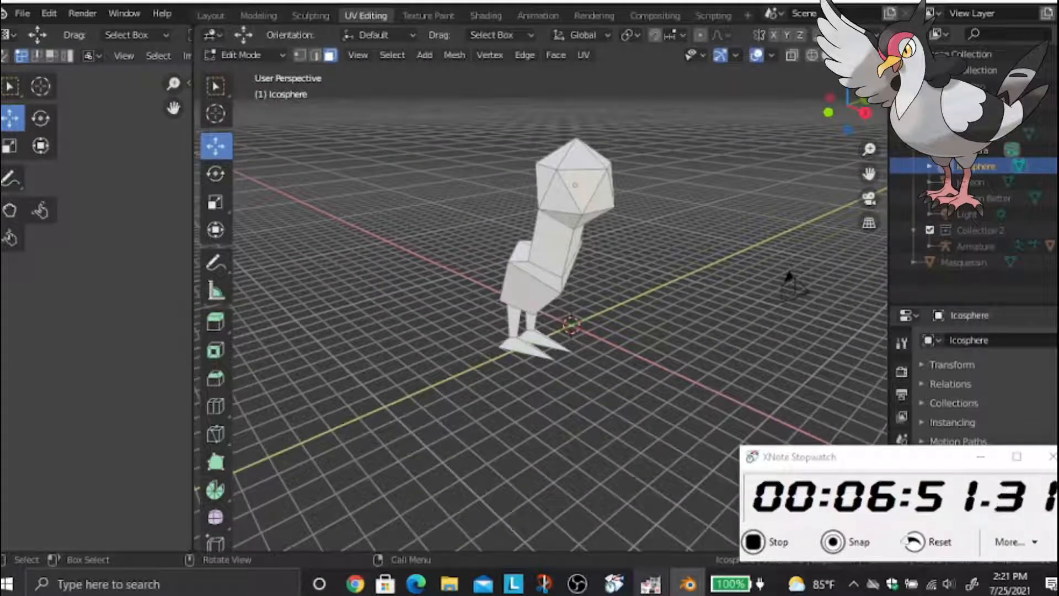
# Select the rear edge on each side of the body and extrude only those edges -17.46 m along X as wings
pyautogui.moveTo(651, 583)
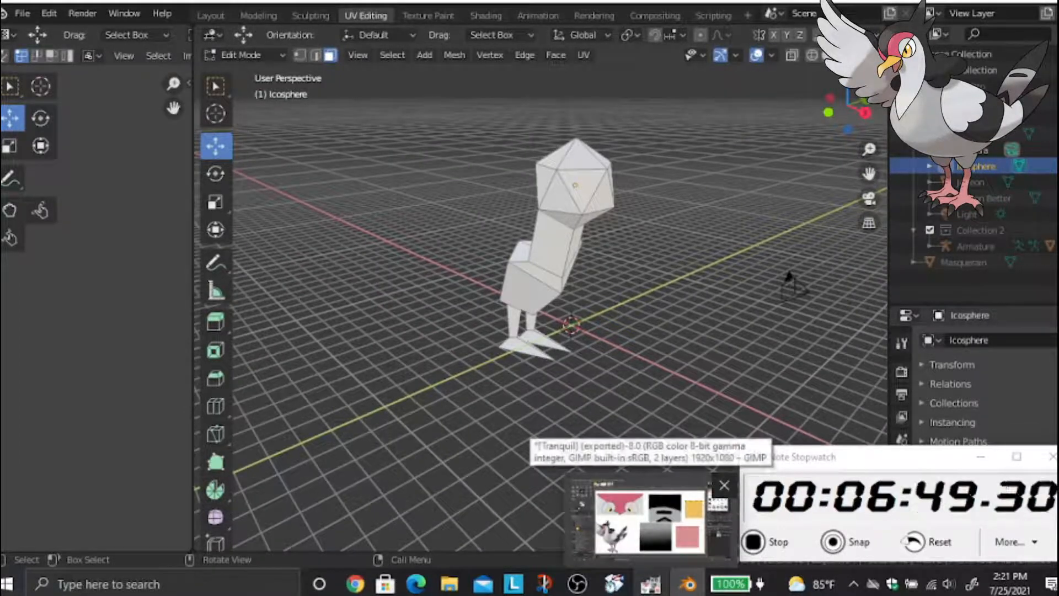
pyautogui.moveTo(657, 259); pyautogui.dragTo(629, 252, button='middle')
pyautogui.scroll(3, 695, 203)
pyautogui.click(568, 267)
pyautogui.moveTo(568, 268); pyautogui.dragTo(336, 240, button='middle')
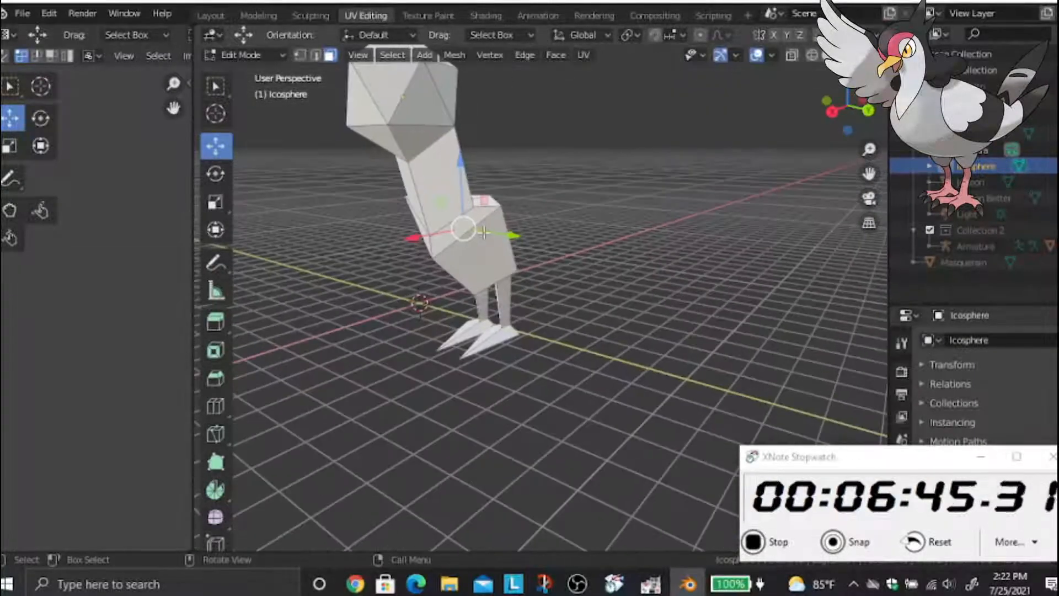
pyautogui.moveTo(393, 55); pyautogui.dragTo(411, 52, button='middle')
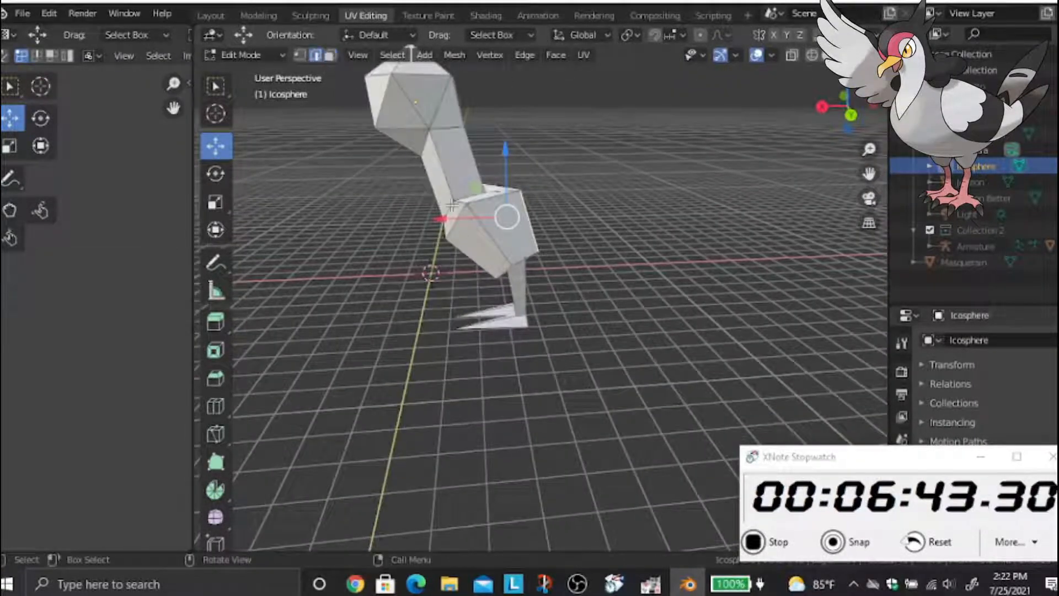
pyautogui.moveTo(387, 168); pyautogui.dragTo(592, 172, button='middle')
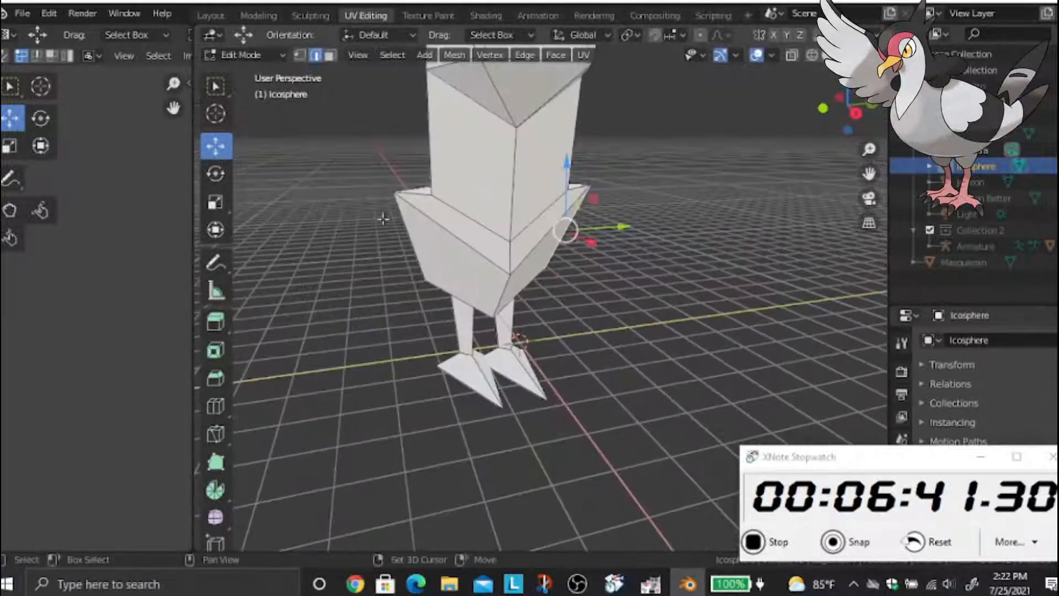
pyautogui.hotkey('alt', 'e')
pyautogui.click(484, 193)
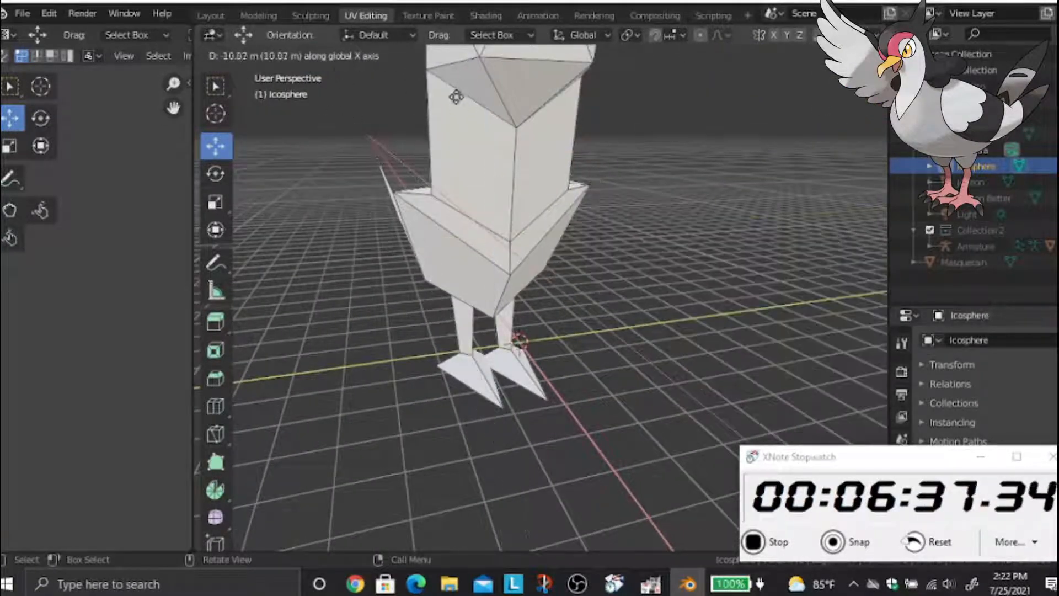
pyautogui.click(460, 88)
pyautogui.moveTo(461, 89); pyautogui.dragTo(448, 209, button='middle')
pyautogui.scroll(-7, 448, 209)
pyautogui.moveTo(516, 348); pyautogui.dragTo(559, 219, button='middle')
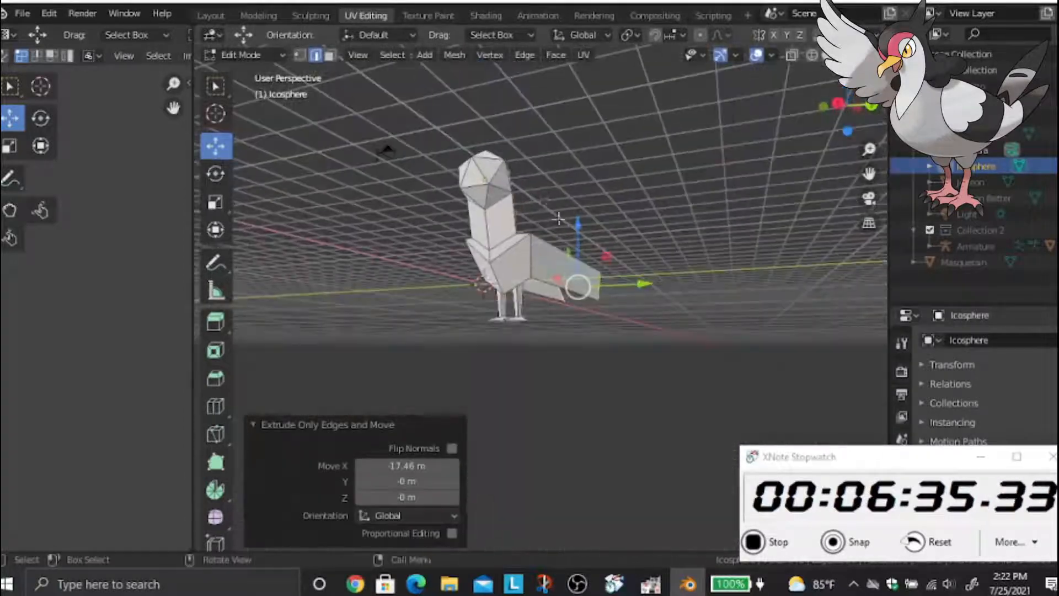
# Scale the wings' outer edges to 3.499 along Z and move them forward along X to shorten the wings
pyautogui.click(216, 202)
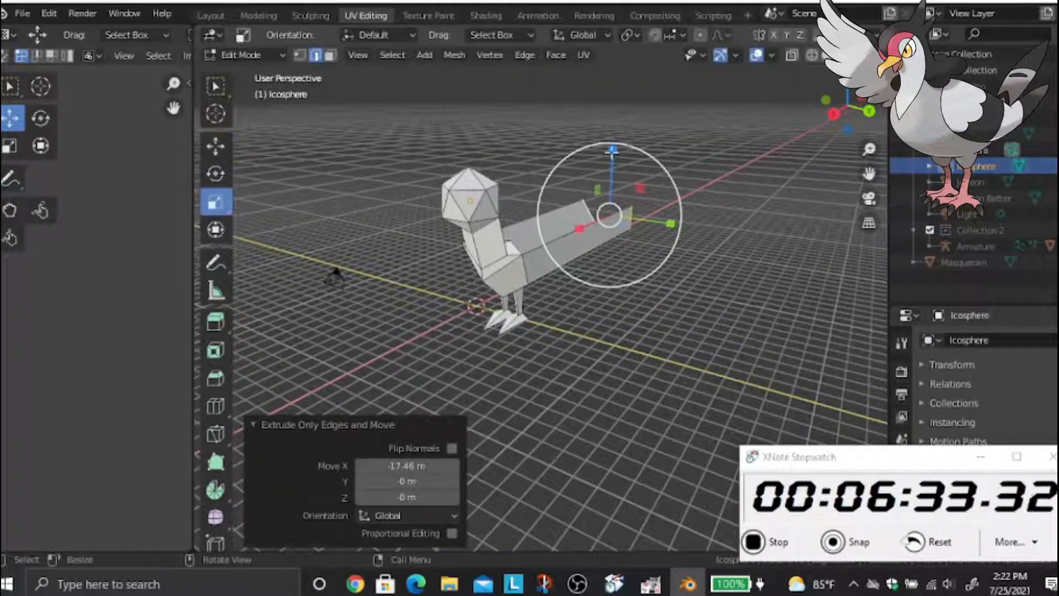
pyautogui.moveTo(613, 150); pyautogui.dragTo(597, 71)
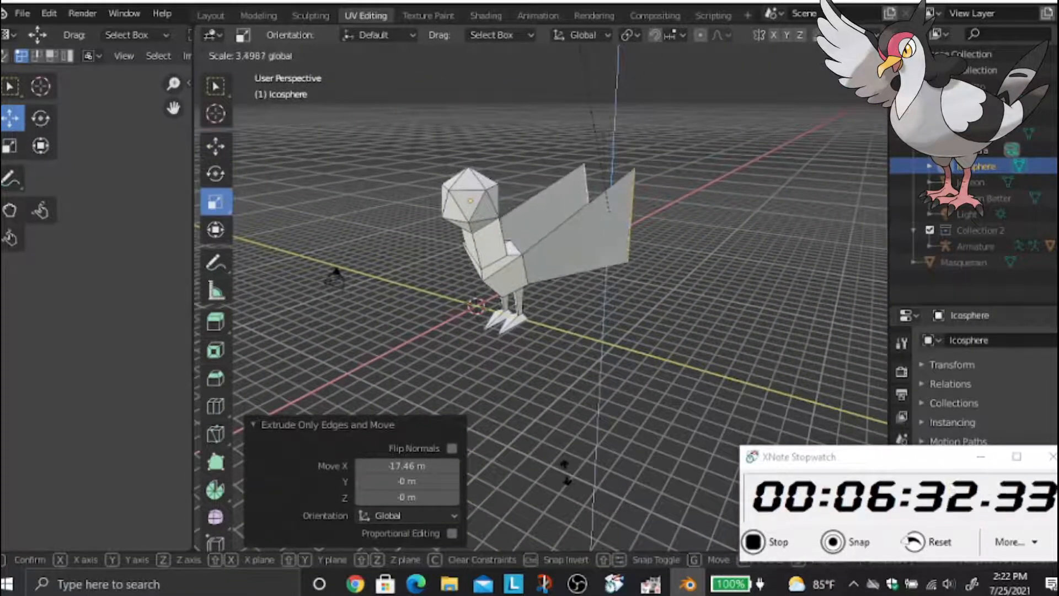
pyautogui.moveTo(566, 472); pyautogui.dragTo(561, 470)
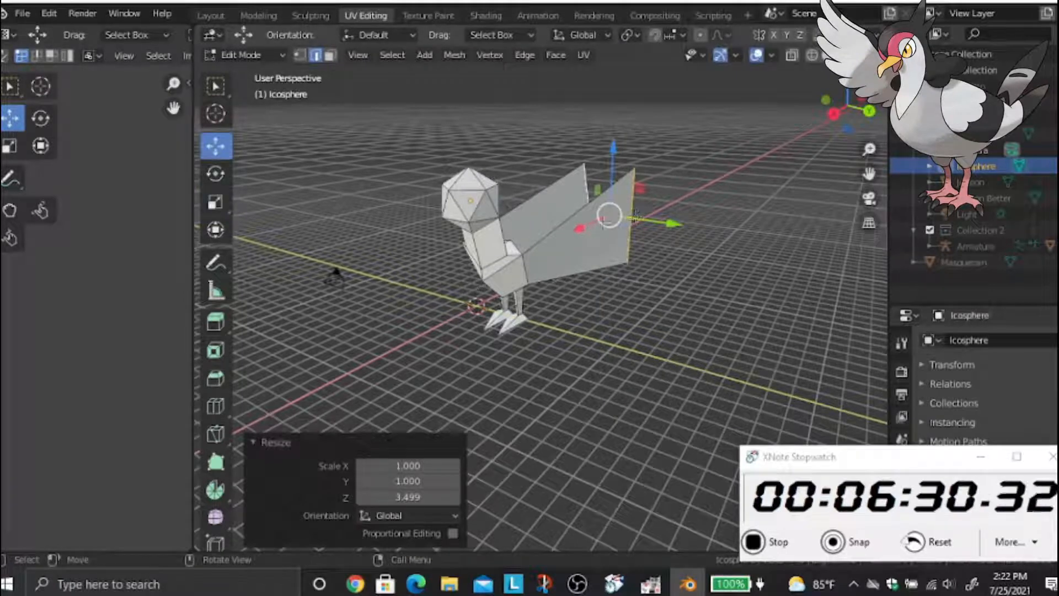
pyautogui.moveTo(635, 217); pyautogui.dragTo(506, 265)
# Select one wing's outer edge and move it 4.8596 m along Y, 3.0845 m along X and 3.9271 m along Z
pyautogui.moveTo(591, 263); pyautogui.dragTo(632, 269)
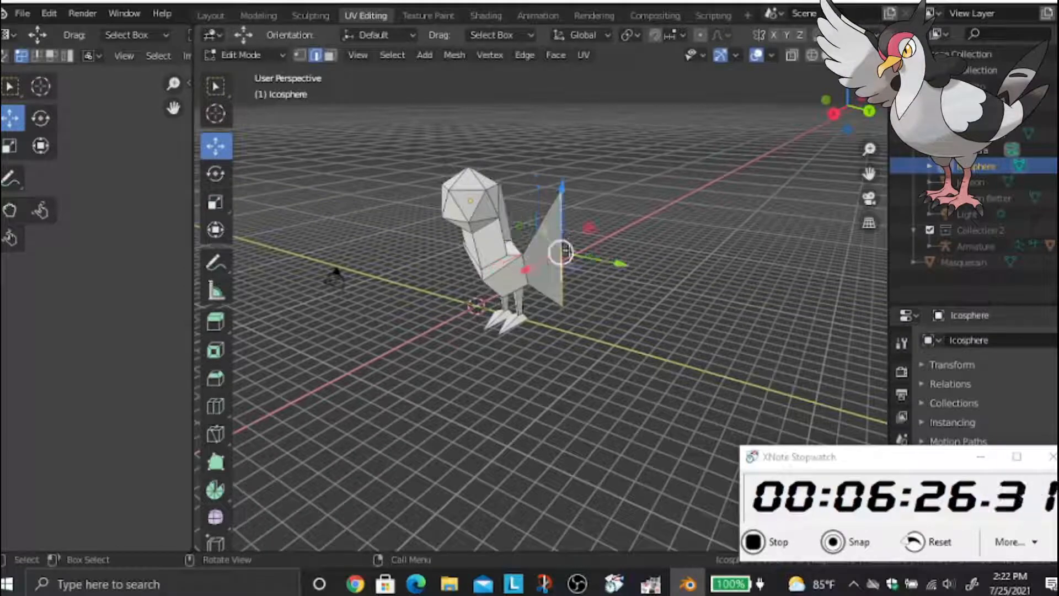
pyautogui.moveTo(601, 259); pyautogui.dragTo(668, 298)
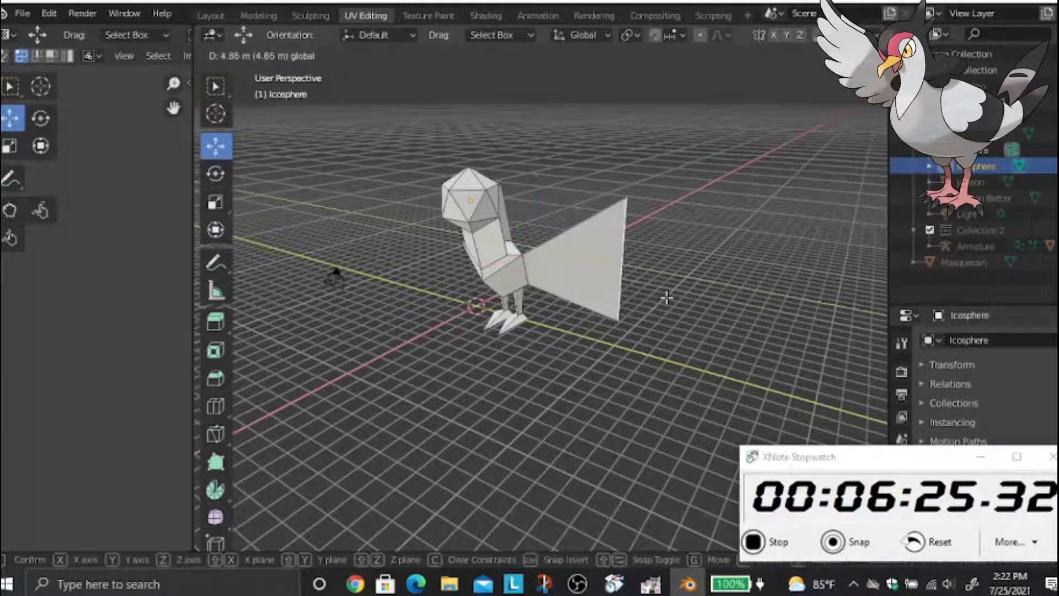
pyautogui.moveTo(544, 323); pyautogui.dragTo(594, 268, button='middle')
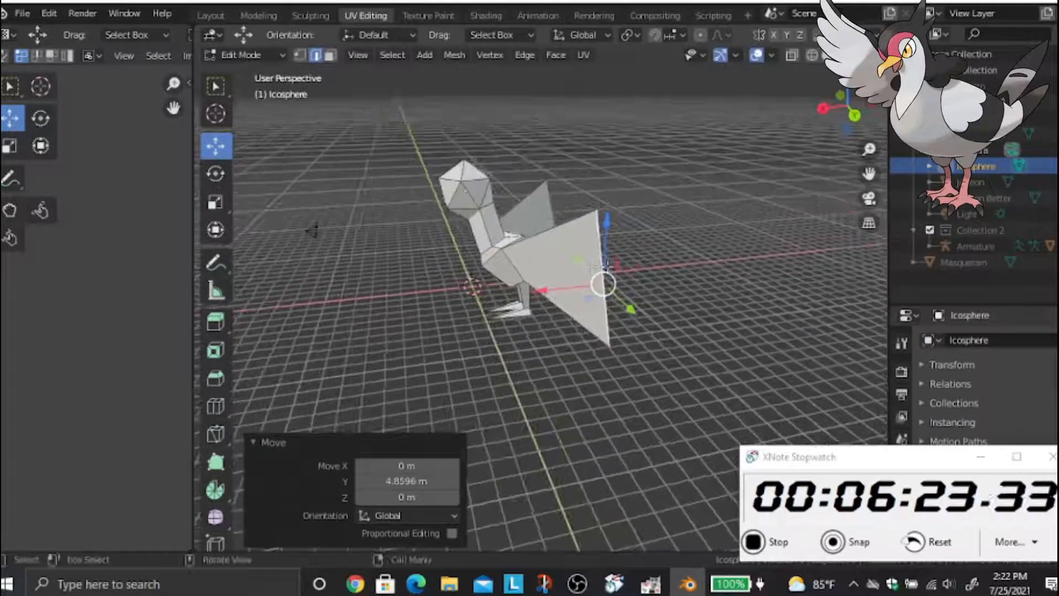
pyautogui.moveTo(545, 289); pyautogui.dragTo(498, 291)
pyautogui.moveTo(498, 291); pyautogui.dragTo(602, 194, button='middle')
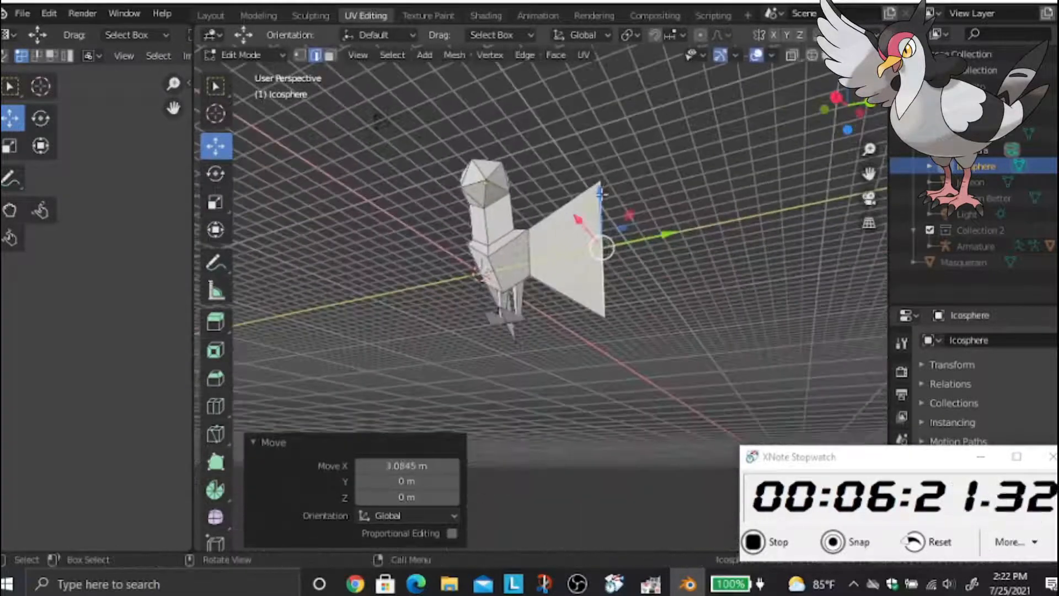
pyautogui.moveTo(605, 193); pyautogui.dragTo(606, 142)
# Scale the outer edges along Z, the lowered wing's to 0.506 and the raised wing's to 0.456
pyautogui.moveTo(379, 231); pyautogui.dragTo(648, 321, button='middle')
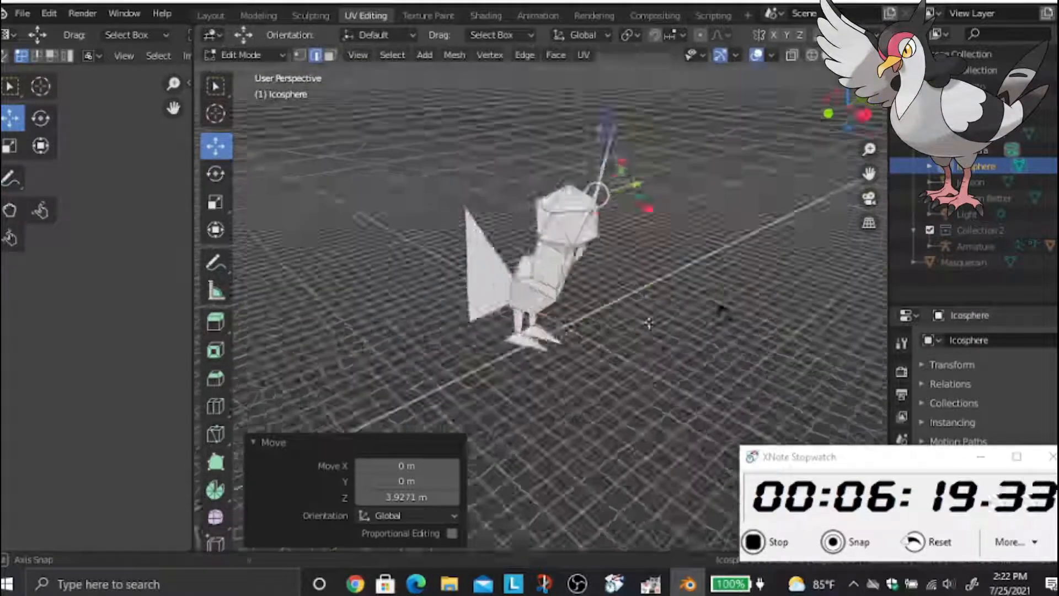
pyautogui.scroll(3, 648, 322)
pyautogui.click(432, 242)
pyautogui.moveTo(524, 220); pyautogui.dragTo(563, 223, button='middle')
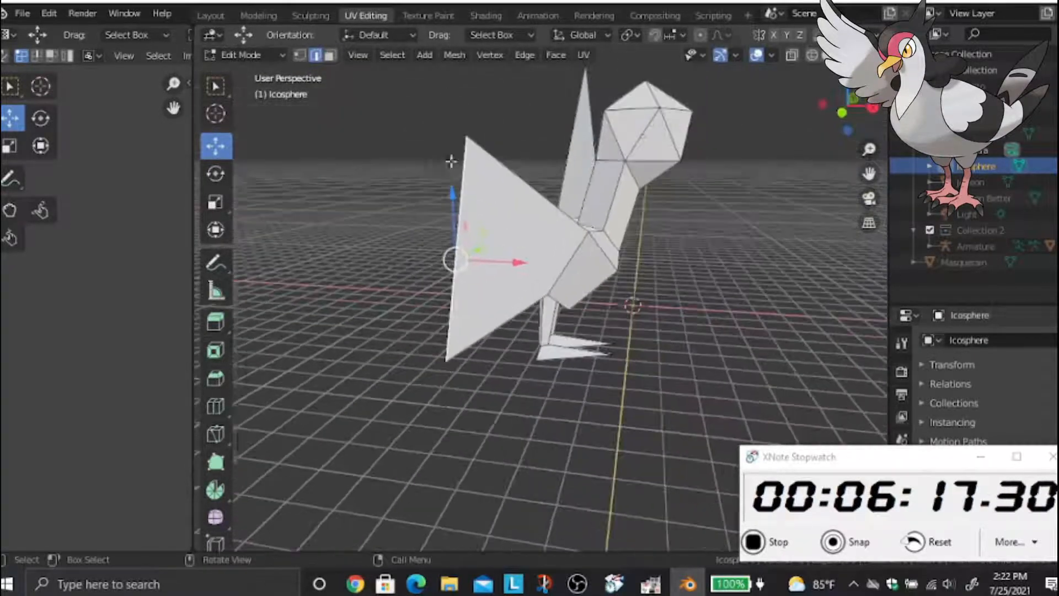
pyautogui.click(216, 202)
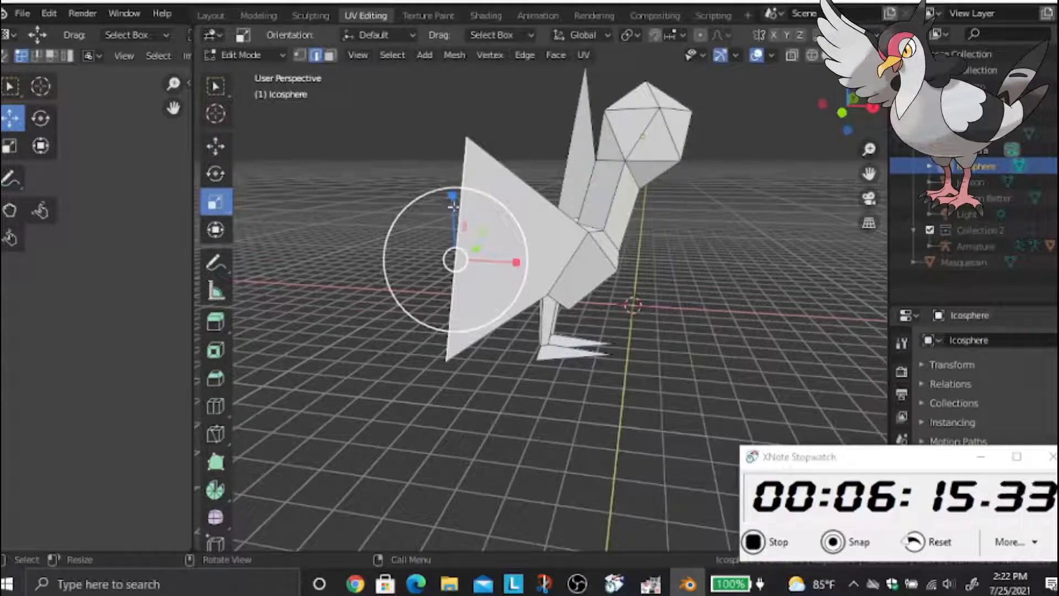
pyautogui.moveTo(452, 206); pyautogui.dragTo(444, 234)
pyautogui.moveTo(485, 242); pyautogui.dragTo(551, 162, button='middle')
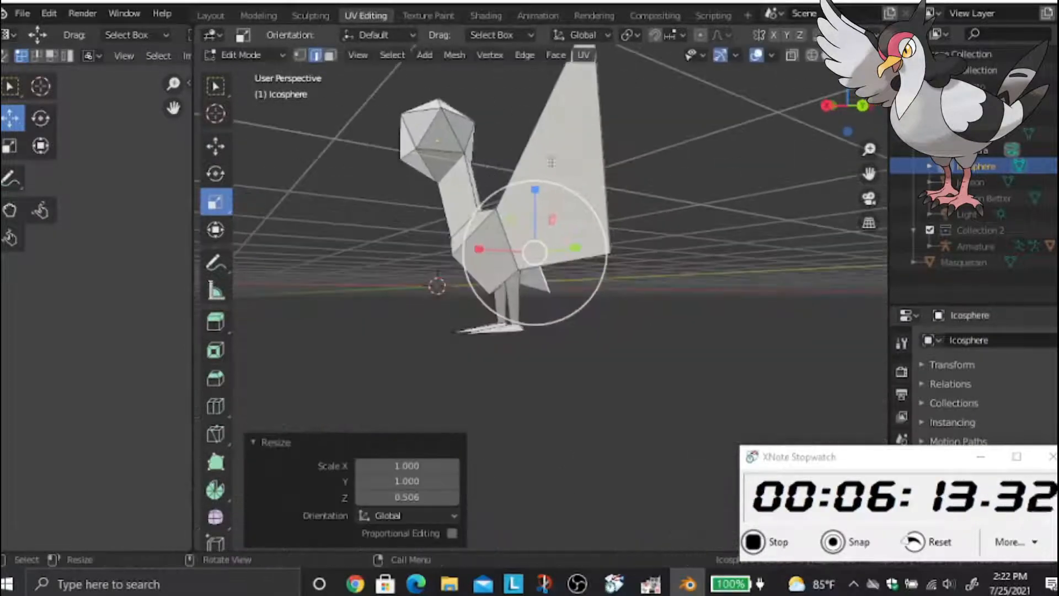
pyautogui.click(594, 132)
pyautogui.moveTo(604, 78); pyautogui.dragTo(610, 109)
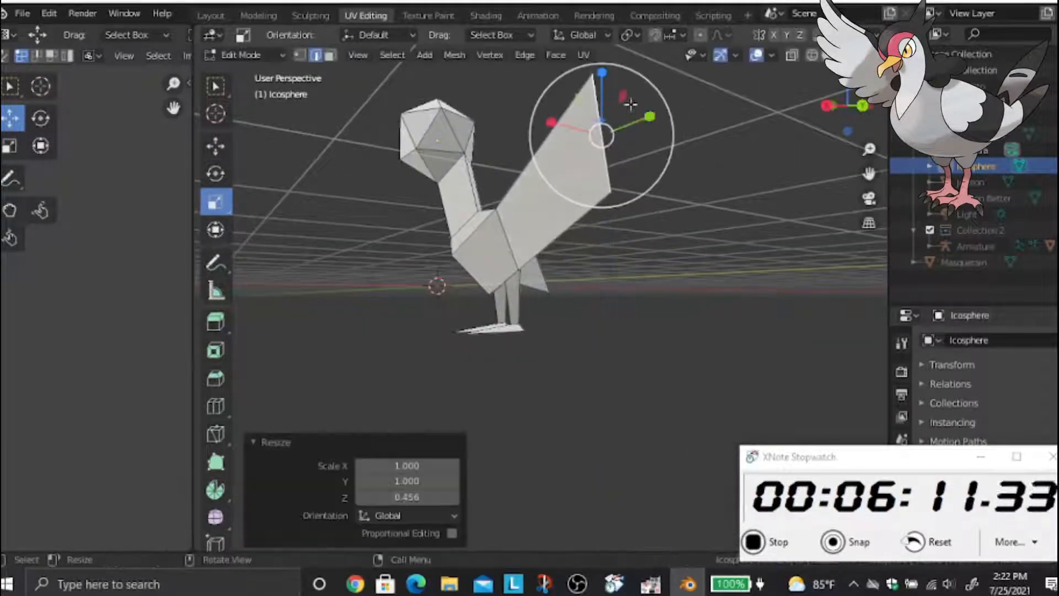
# Move the raised wing's outer edge forward along X and clear the selection
pyautogui.click(691, 244)
pyautogui.moveTo(691, 243); pyautogui.dragTo(811, 268, button='middle')
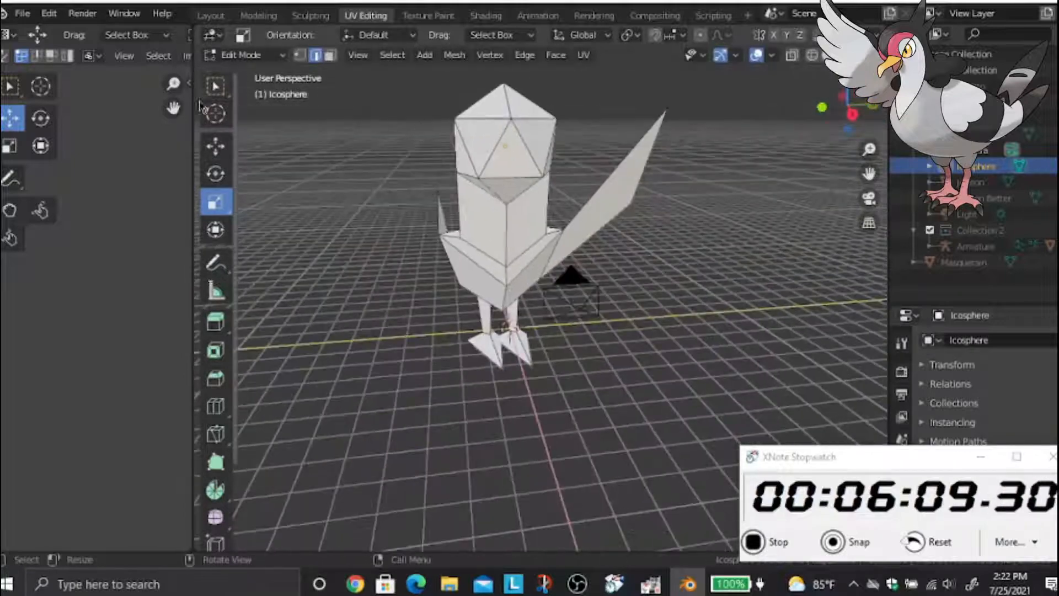
pyautogui.click(213, 145)
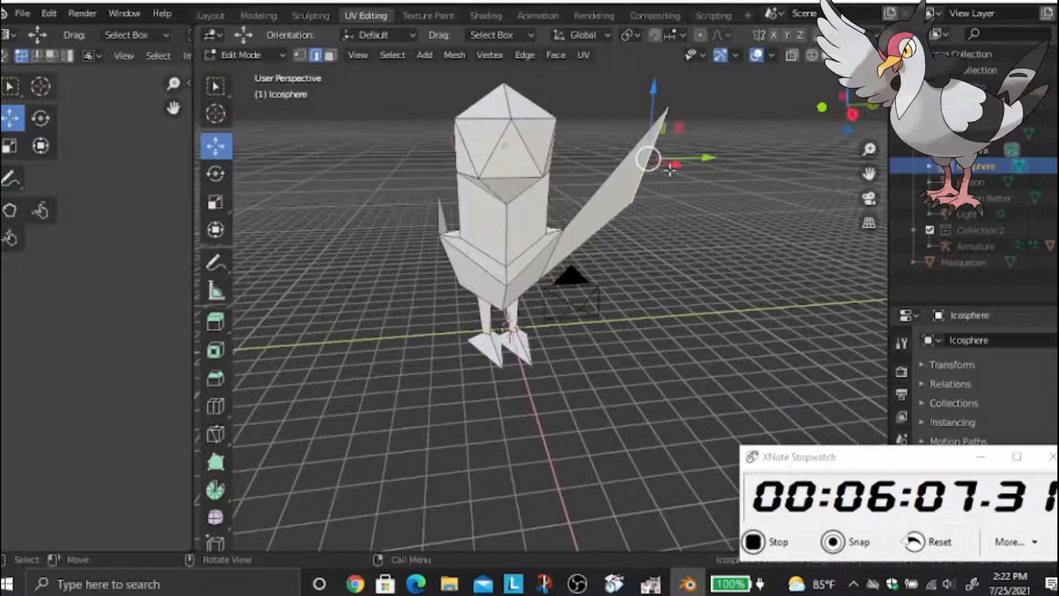
pyautogui.moveTo(673, 165); pyautogui.dragTo(749, 247)
pyautogui.click(653, 278)
# Select the head's front lower edge and extrude it about 0.97 m downward along Z to start the beak
pyautogui.moveTo(653, 316); pyautogui.dragTo(597, 279, button='middle')
pyautogui.click(601, 178)
pyautogui.moveTo(601, 177); pyautogui.dragTo(556, 206, button='middle')
pyautogui.press('e')
pyautogui.press('z')
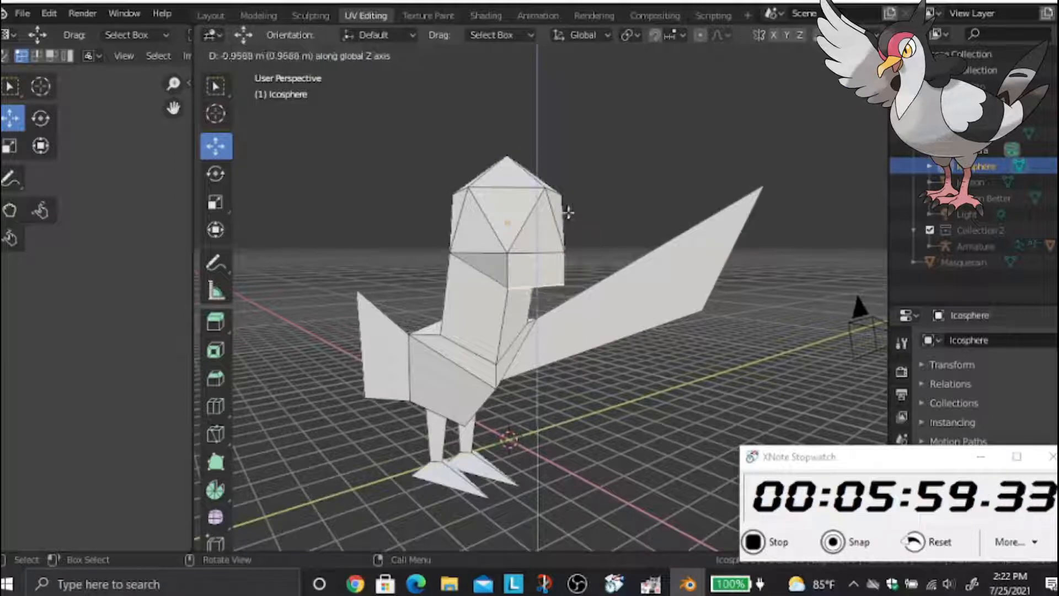
pyautogui.click(568, 214)
# Move the beak's tip edge 1.096 m along X and scale it to 0.359
pyautogui.press('g')
pyautogui.press('x')
pyautogui.click(682, 244)
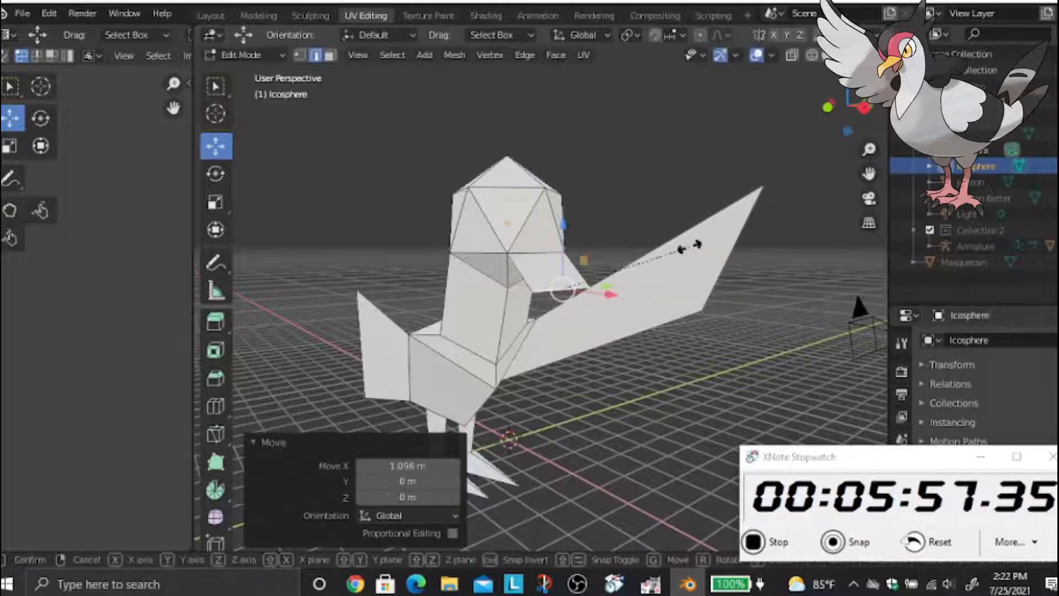
pyautogui.press('s')
pyautogui.click(607, 270)
# Try to thicken the beak by extruding its face -0.48148 m along its normal and moving the extruded face
pyautogui.moveTo(622, 234); pyautogui.dragTo(620, 329, button='middle')
pyautogui.moveTo(435, 274); pyautogui.dragTo(564, 269, button='middle')
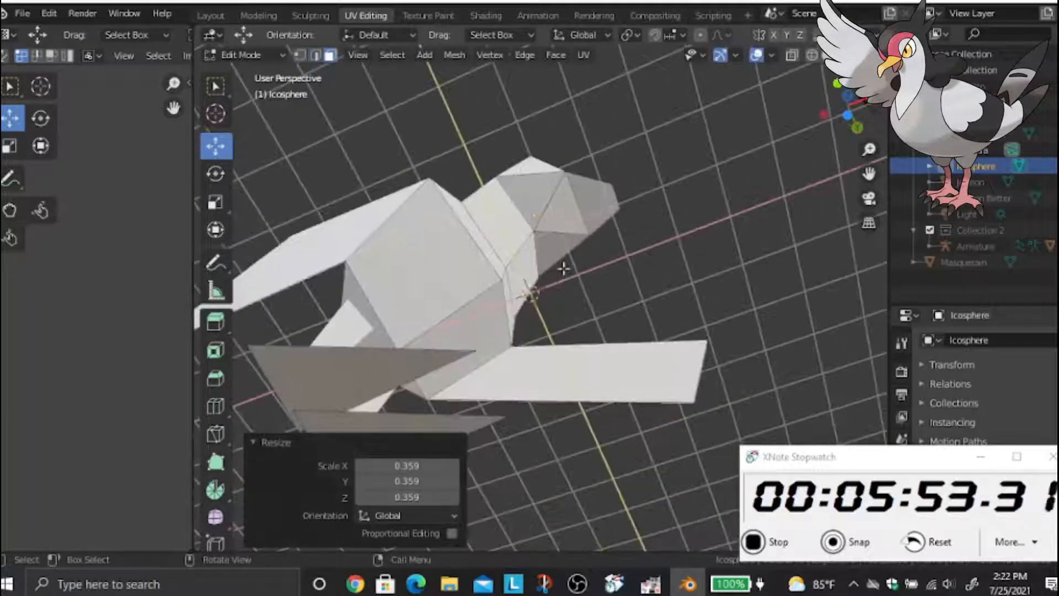
pyautogui.click(599, 208)
pyautogui.moveTo(599, 208); pyautogui.dragTo(702, 377, button='middle')
pyautogui.press('e')
pyautogui.click(627, 284)
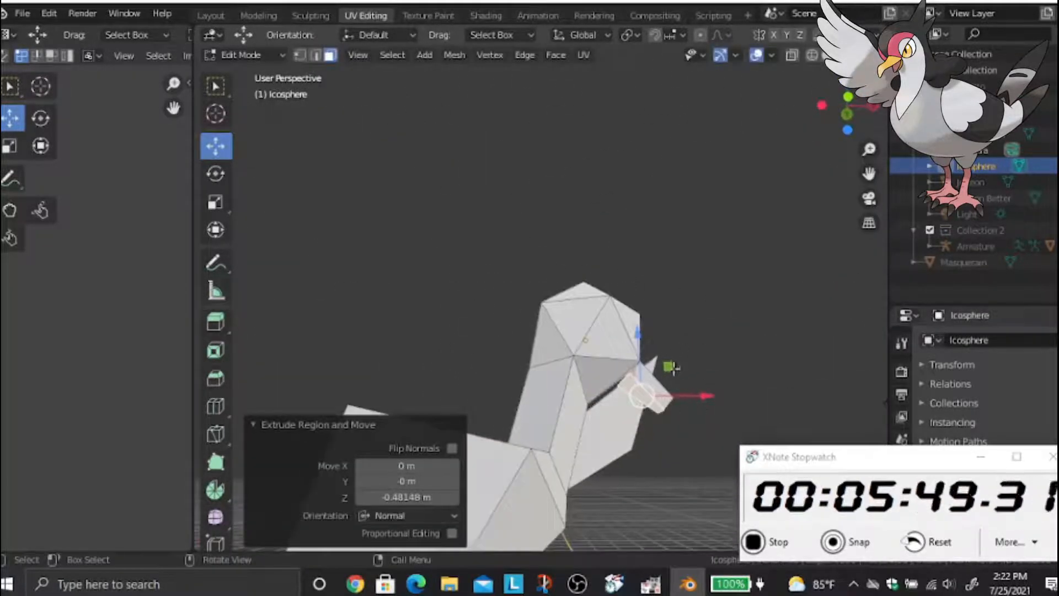
pyautogui.press('g')
pyautogui.click(693, 320)
pyautogui.moveTo(693, 319); pyautogui.dragTo(403, 486, button='middle')
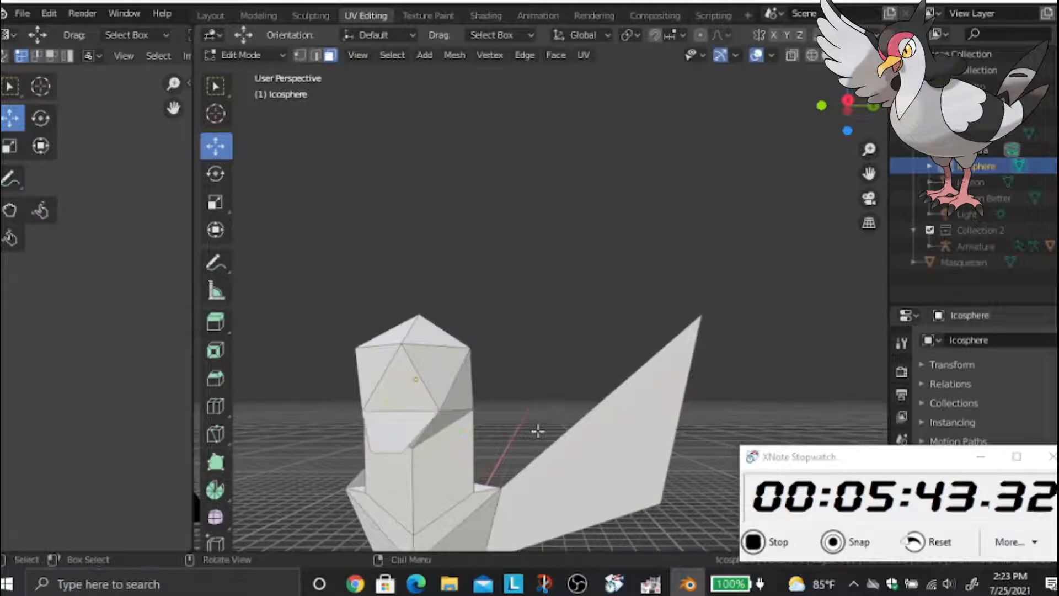
# Extrude the beak's upper face 0.24897 m along its normal, move the new face to shape the beak and clear the selection
pyautogui.moveTo(539, 431); pyautogui.dragTo(602, 377, button='middle')
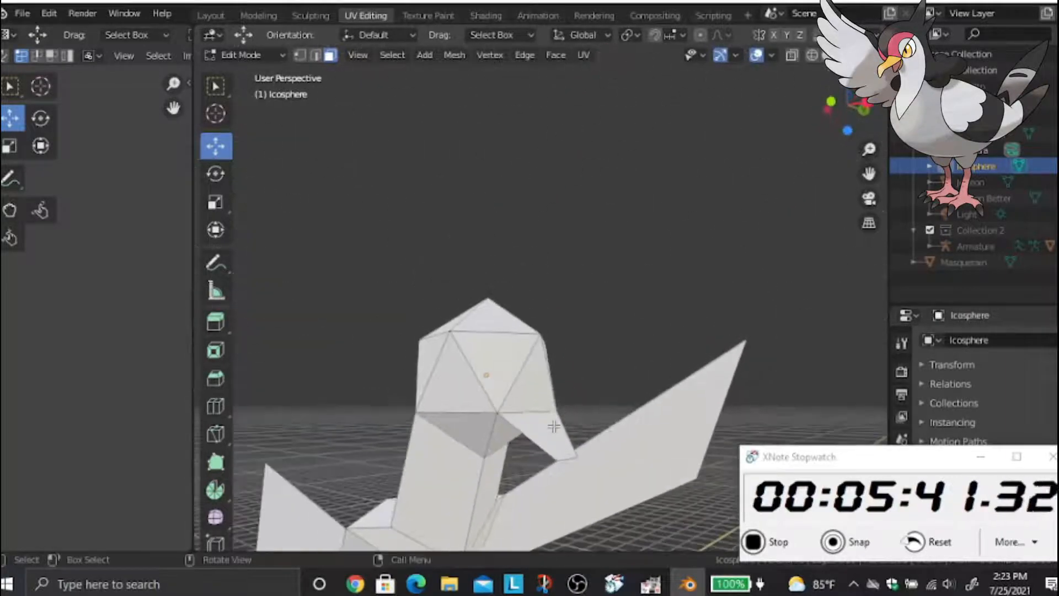
pyautogui.click(551, 427)
pyautogui.press('e')
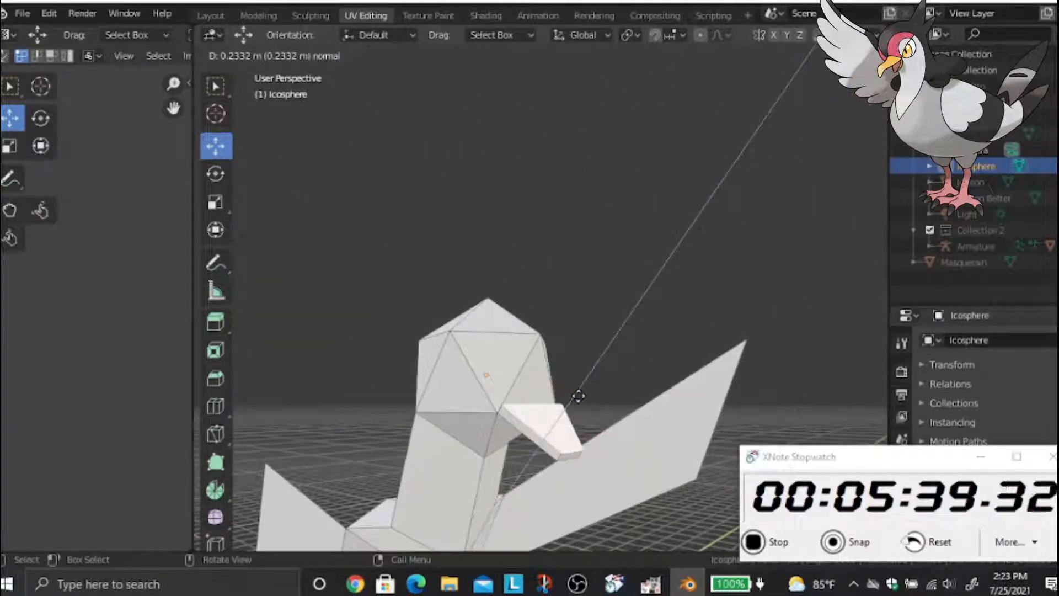
pyautogui.click(578, 396)
pyautogui.moveTo(579, 395); pyautogui.dragTo(633, 433, button='middle')
pyautogui.press('g')
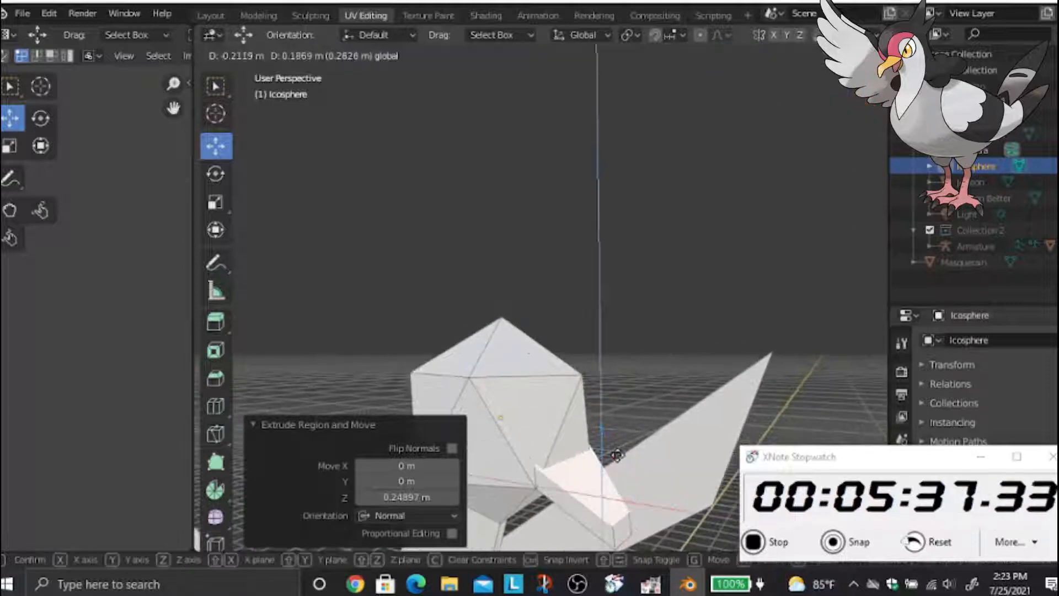
pyautogui.click(619, 457)
pyautogui.click(617, 353)
# Duplicate the head's upper rear face in place and scale the copy to about 0.84 as the base of the crest
pyautogui.moveTo(617, 352); pyautogui.dragTo(307, 366, button='middle')
pyautogui.moveTo(582, 329); pyautogui.dragTo(530, 346, button='middle')
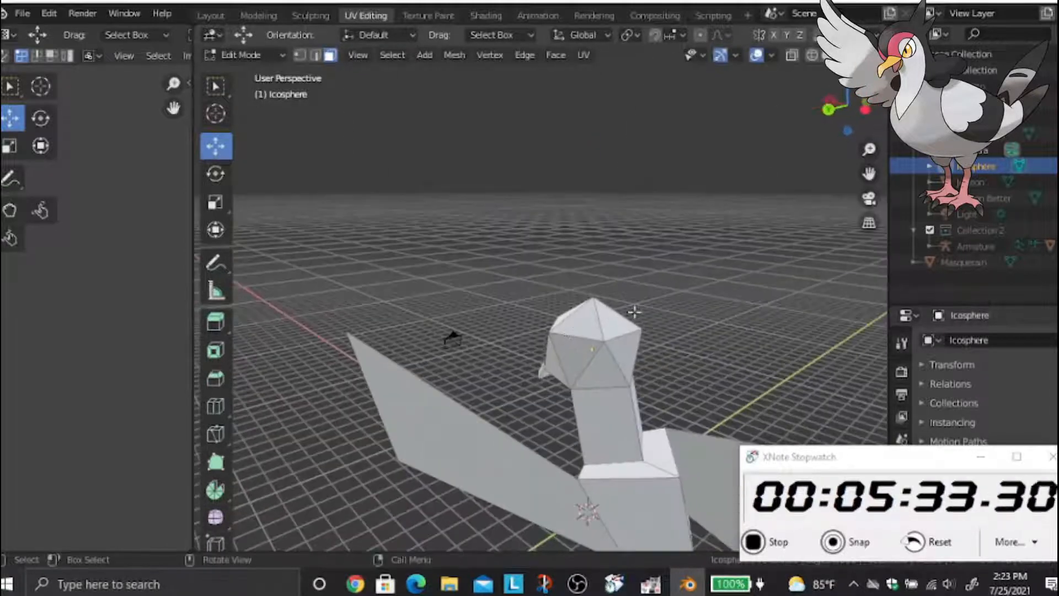
pyautogui.click(607, 323)
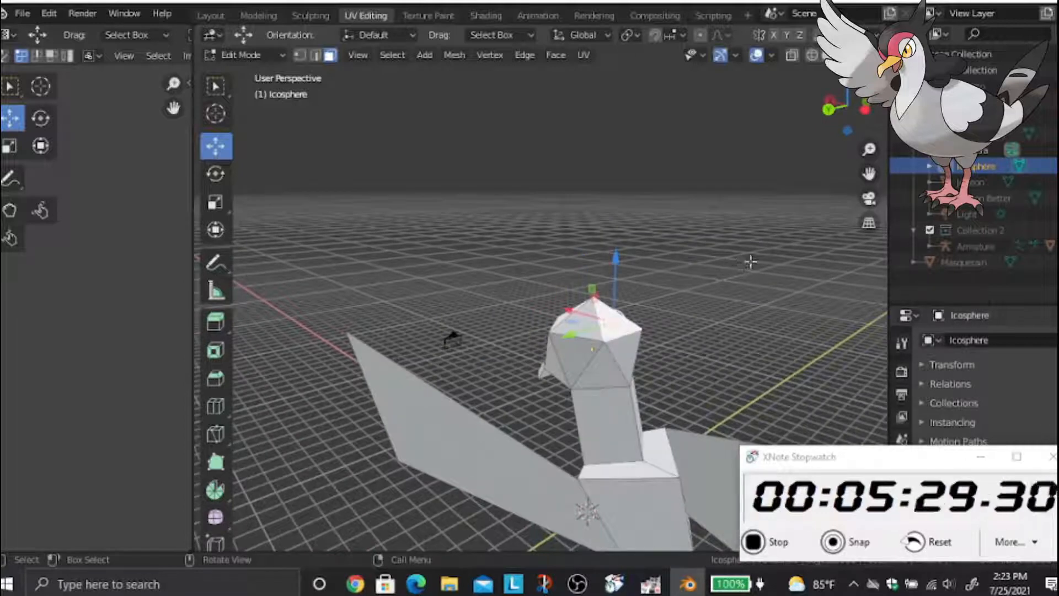
pyautogui.hotkey('shift', 'd')
pyautogui.press('Escape')
pyautogui.press('s')
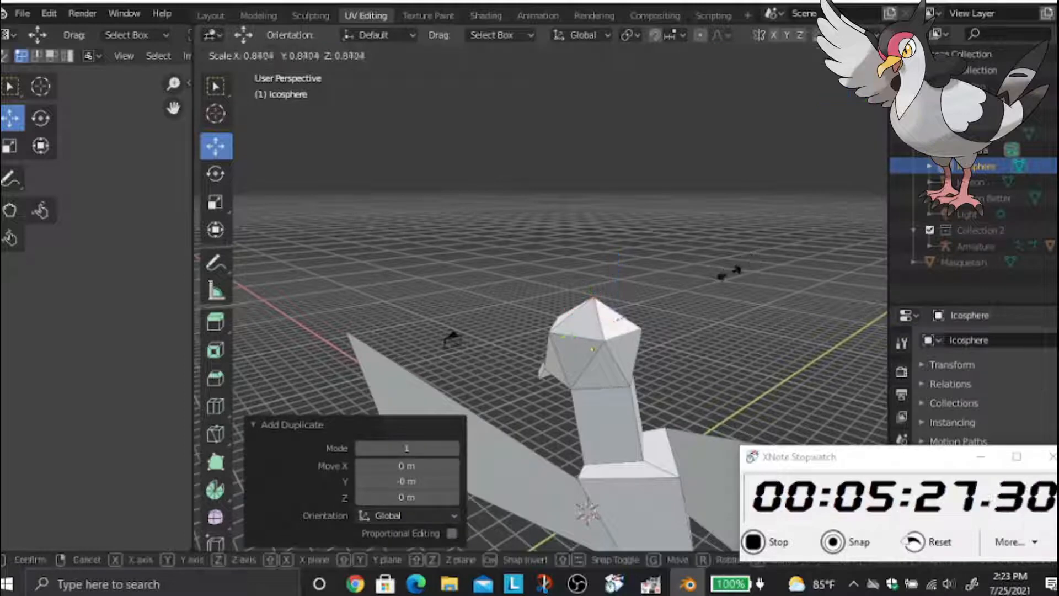
pyautogui.click(734, 270)
# Extrude the crest base 3.6074 m along its normal and scale its end face to 0.436
pyautogui.press('e')
pyautogui.click(695, 343)
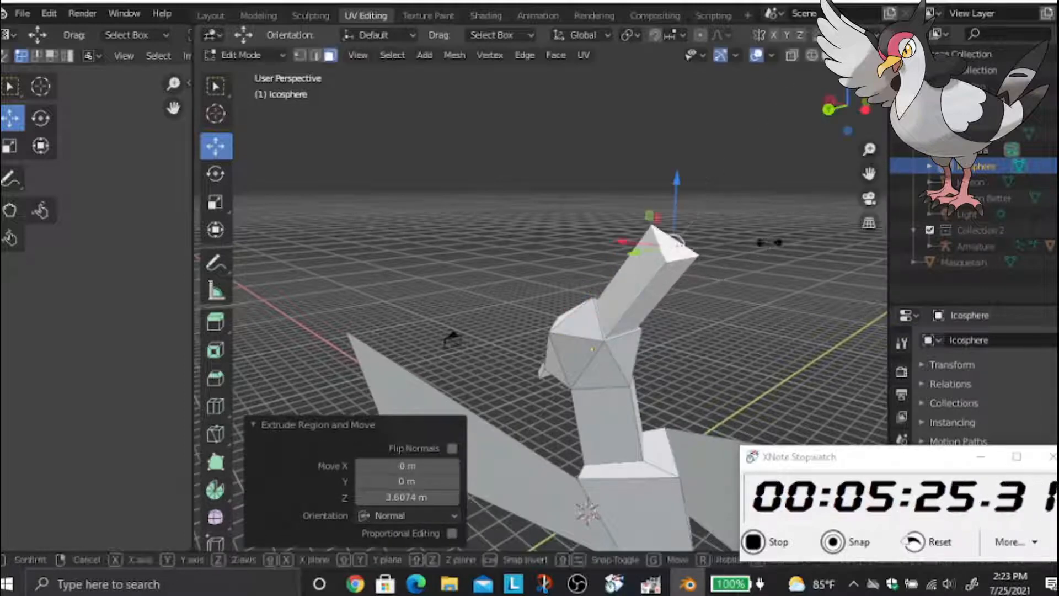
pyautogui.press('s')
pyautogui.click(640, 503)
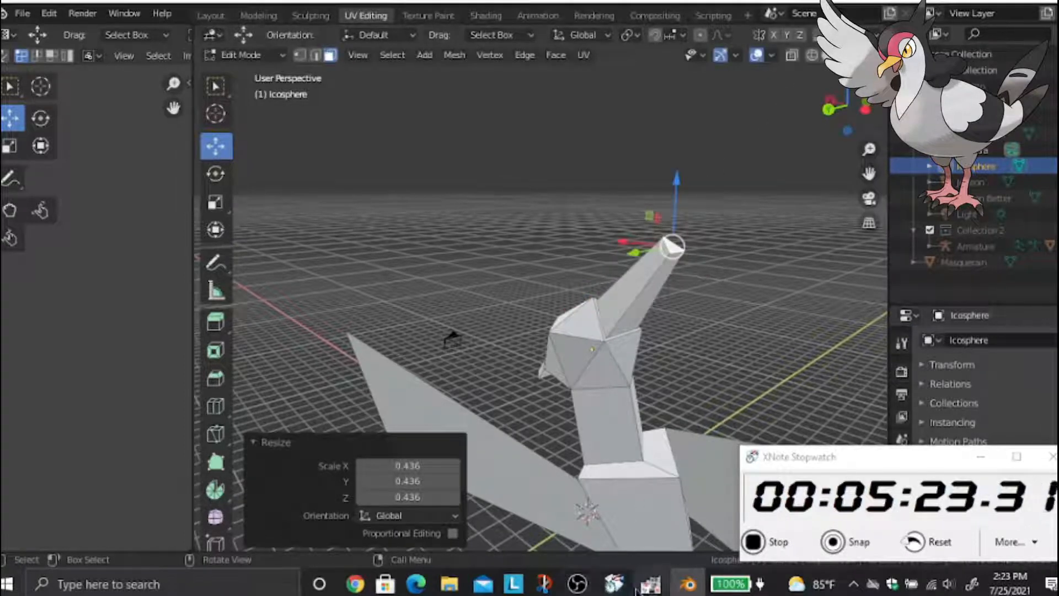
# Check the texture image in GIMP, add an ico sphere to the mesh and raise it 5.1075 m along Z
pyautogui.moveTo(643, 588)
pyautogui.click(616, 542)
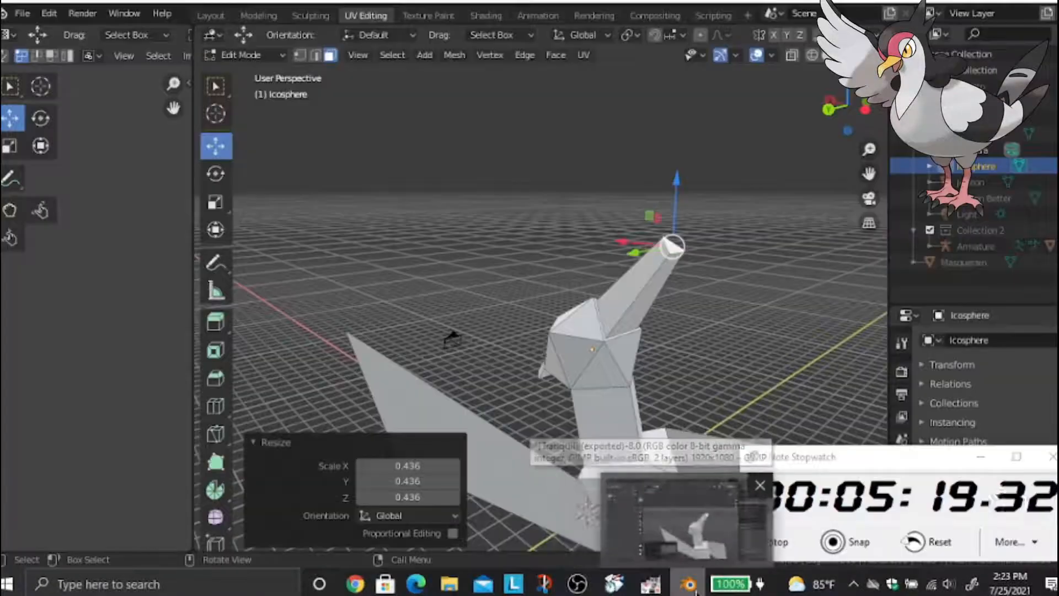
pyautogui.moveTo(651, 281); pyautogui.dragTo(555, 166, button='middle')
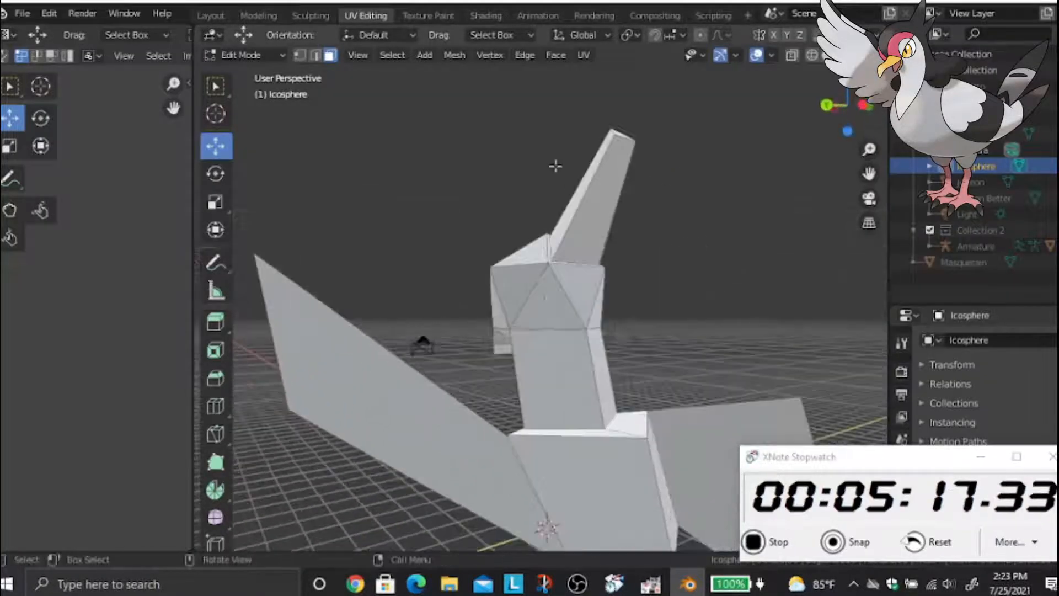
pyautogui.click(422, 55)
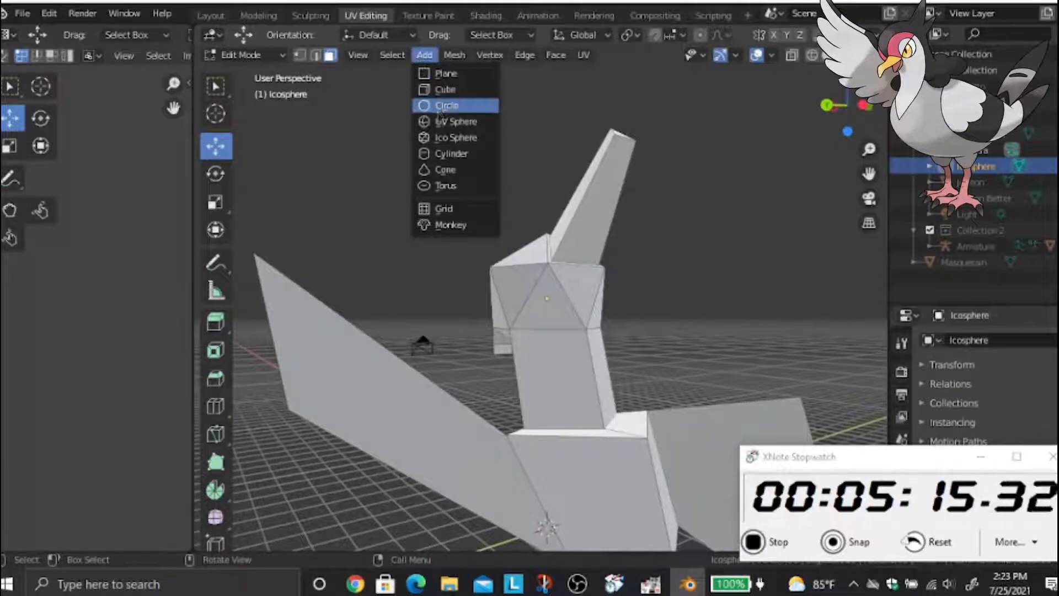
pyautogui.click(454, 138)
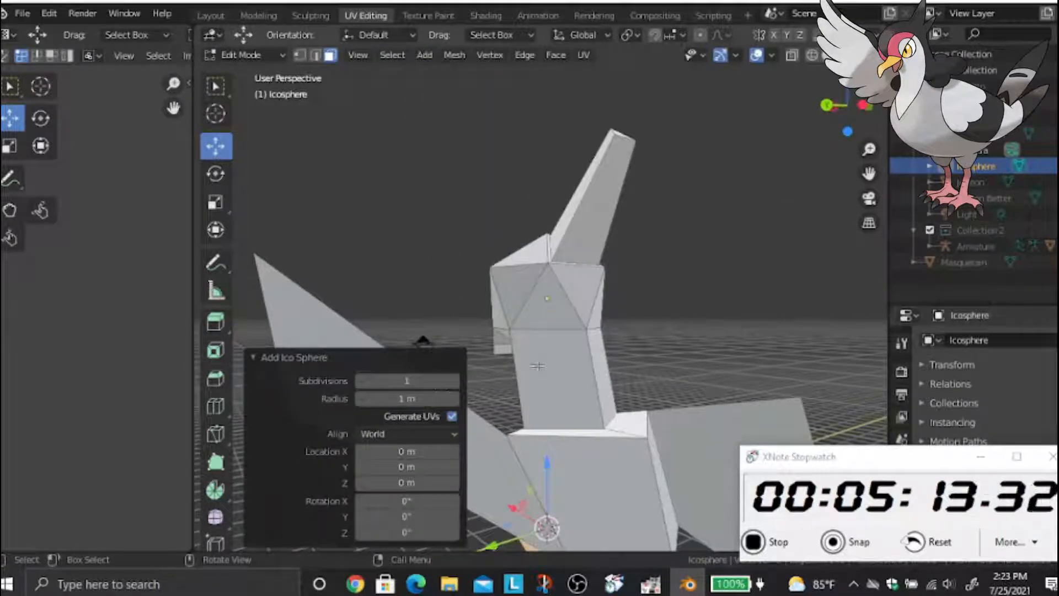
pyautogui.scroll(-4, 538, 366)
pyautogui.moveTo(543, 354); pyautogui.dragTo(557, 255)
pyautogui.scroll(4, 557, 255)
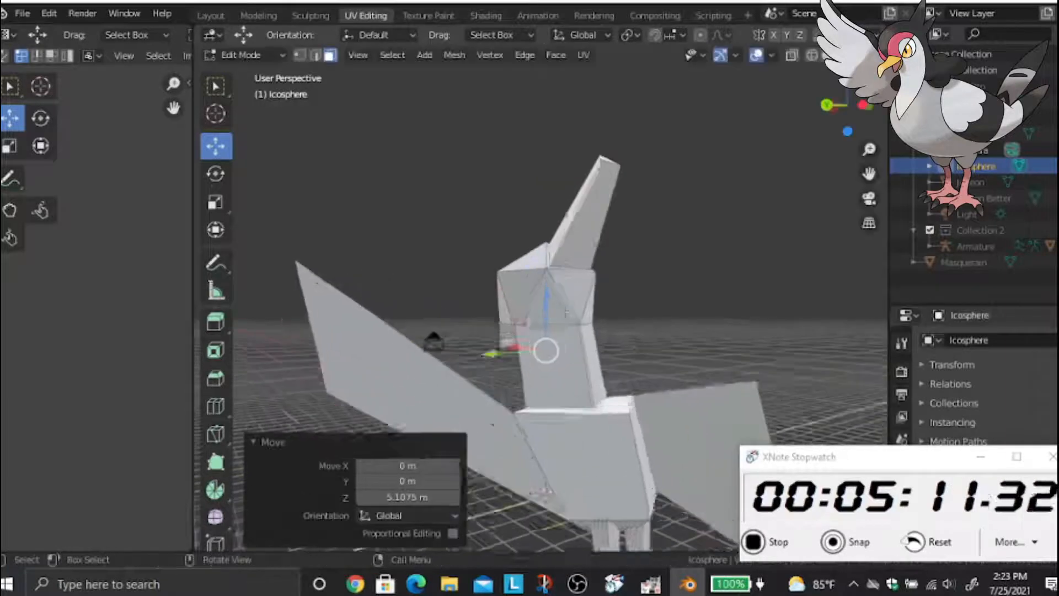
# Scale the ico sphere to 3.273 along X and Y, keeping its Z scale, to form a wide collar
pyautogui.moveTo(557, 255); pyautogui.dragTo(662, 292, button='middle')
pyautogui.hotkey('shift', 'space')
pyautogui.press('s')
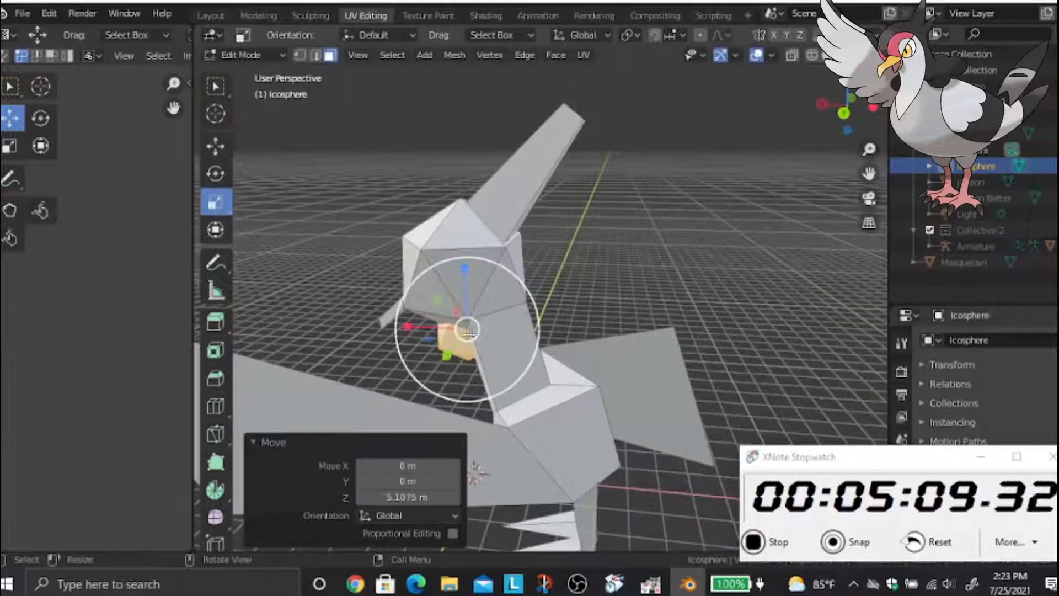
pyautogui.moveTo(432, 338); pyautogui.dragTo(320, 337)
# Move the collar-shaped ico sphere onto the upper body around the base of the neck and clear the selection
pyautogui.click(215, 173)
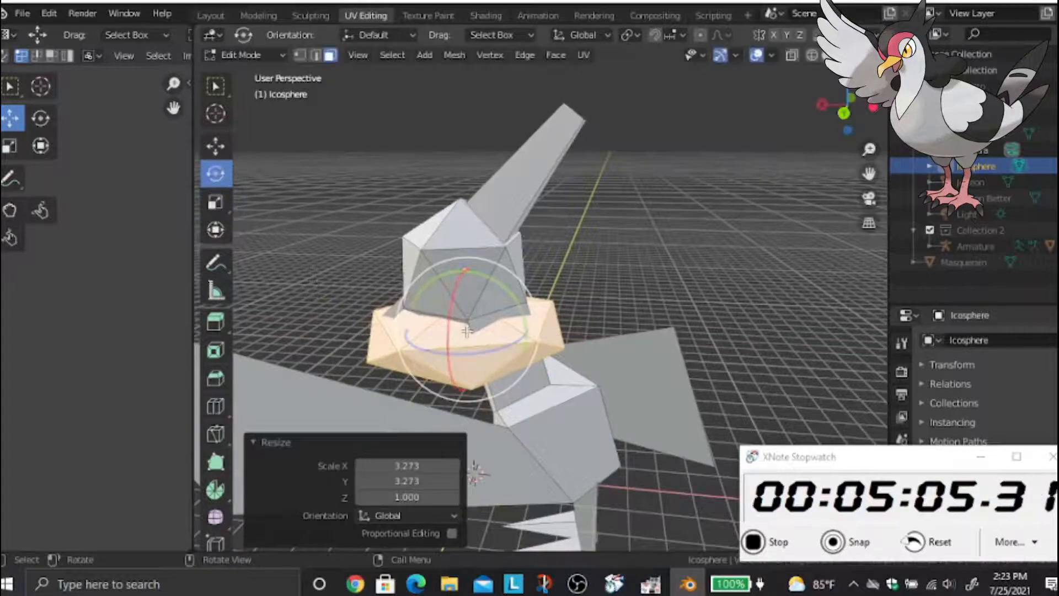
pyautogui.click(215, 146)
pyautogui.moveTo(468, 330); pyautogui.dragTo(545, 353)
pyautogui.click(585, 278)
# Duplicate the body's lower rear edge in place and scale the copy to 0.181 along Y
pyautogui.moveTo(585, 278); pyautogui.dragTo(734, 306, button='middle')
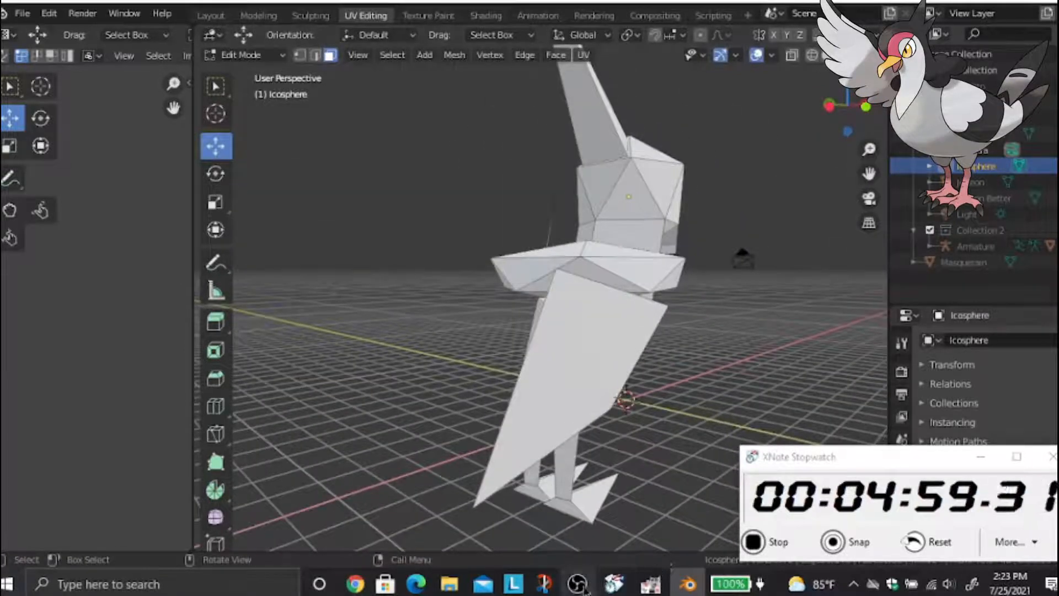
pyautogui.moveTo(593, 588)
pyautogui.moveTo(640, 588)
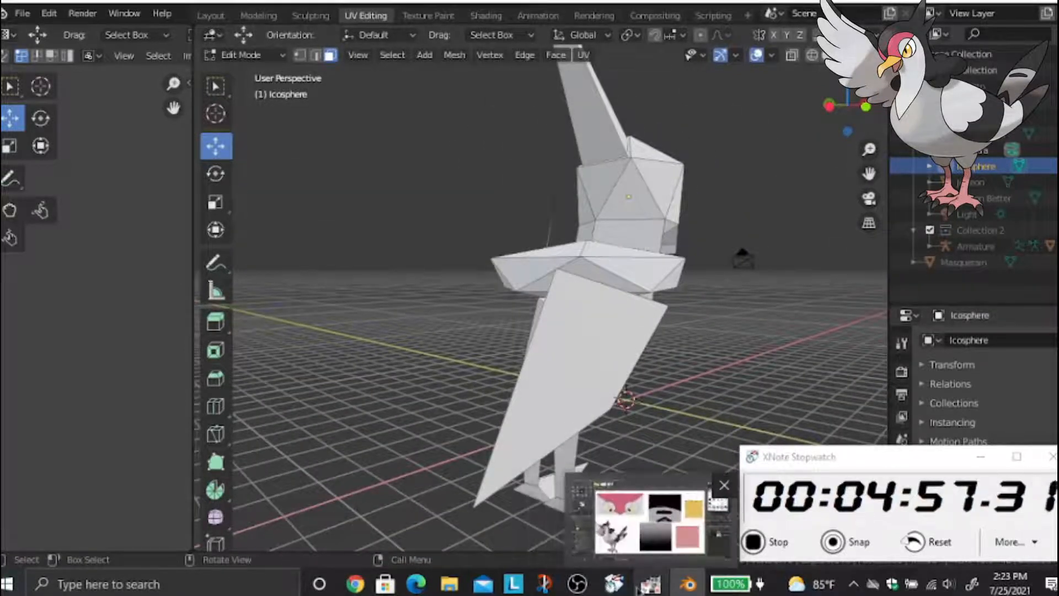
pyautogui.moveTo(699, 326); pyautogui.dragTo(824, 294, button='middle')
pyautogui.scroll(2, 824, 295)
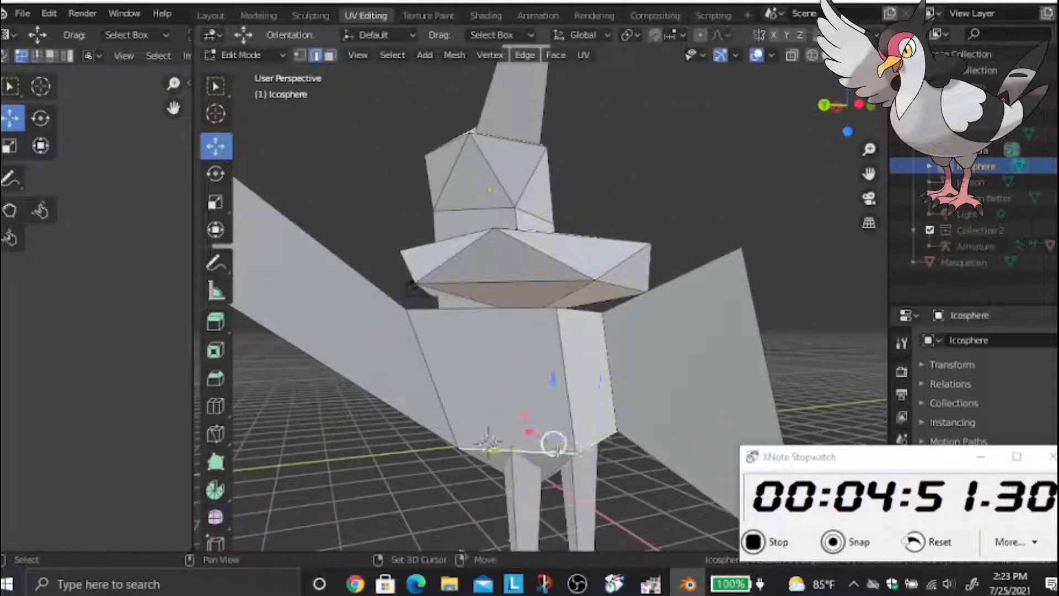
pyautogui.hotkey('shift', 'd')
pyautogui.press('Escape')
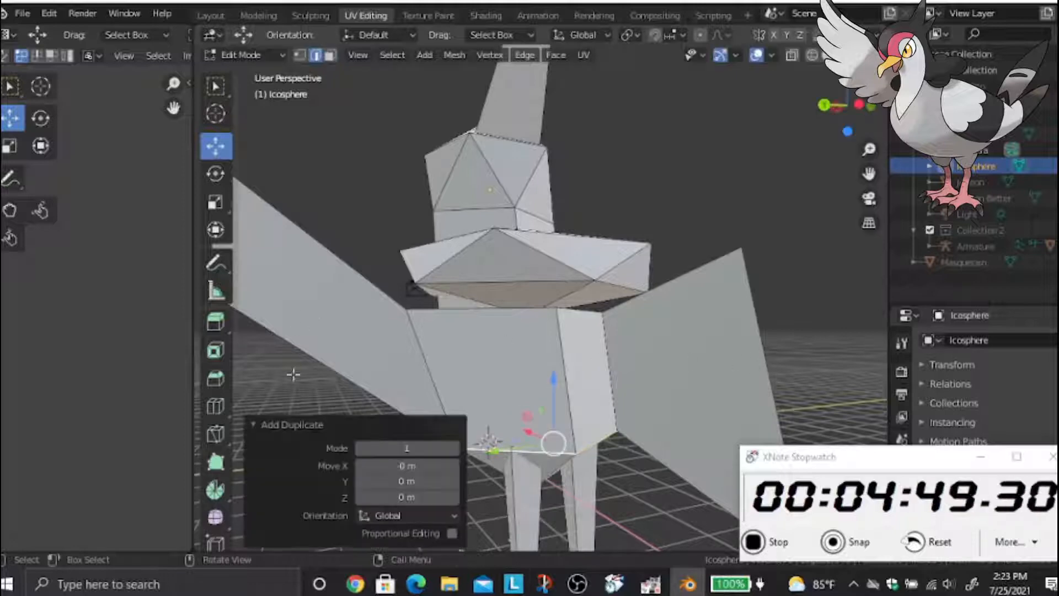
pyautogui.click(220, 207)
pyautogui.moveTo(495, 449); pyautogui.dragTo(553, 443)
pyautogui.moveTo(636, 394); pyautogui.dragTo(698, 364, button='middle')
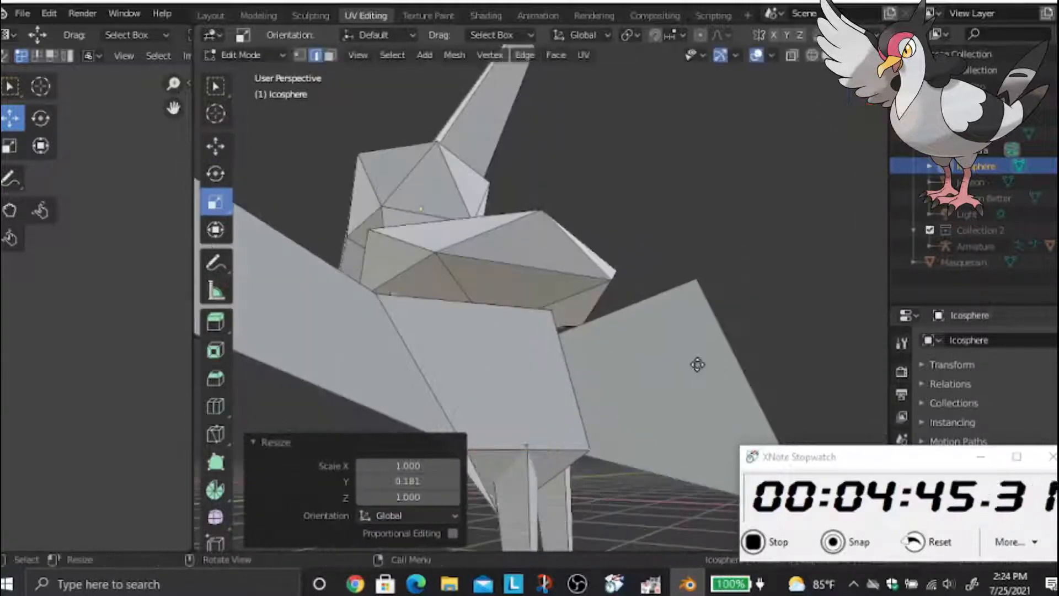
# Extrude the narrowed edge backward from the body as a tail and scale the tail's end edge to 3.843 along Y
pyautogui.press('e')
pyautogui.click(257, 243)
pyautogui.moveTo(461, 193); pyautogui.dragTo(387, 366, button='middle')
pyautogui.press('s')
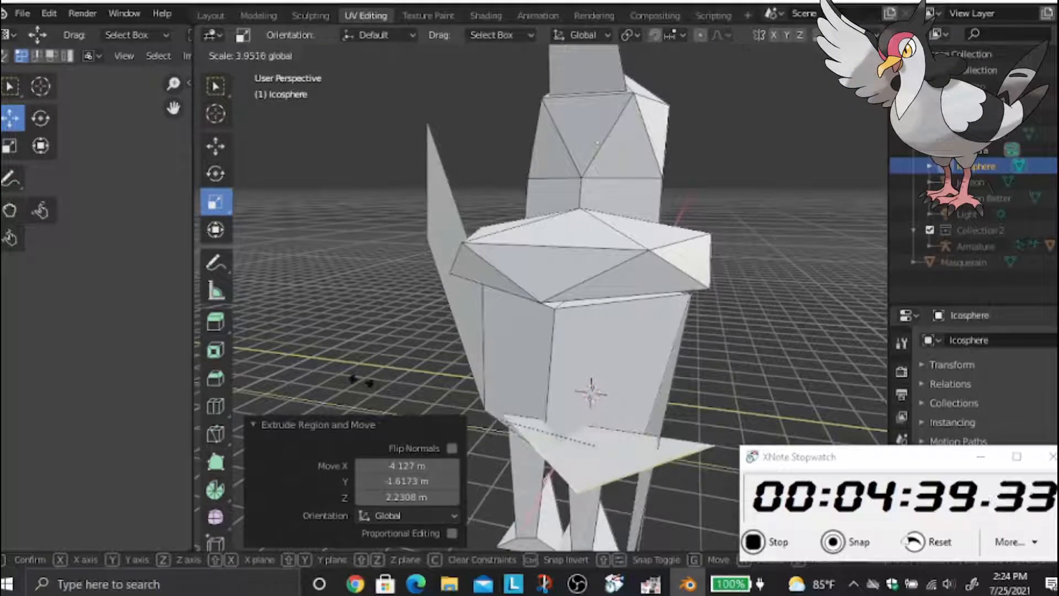
pyautogui.press('y')
pyautogui.click(364, 381)
# Adjust the position of the tail's end edge and clear the selection
pyautogui.press('g')
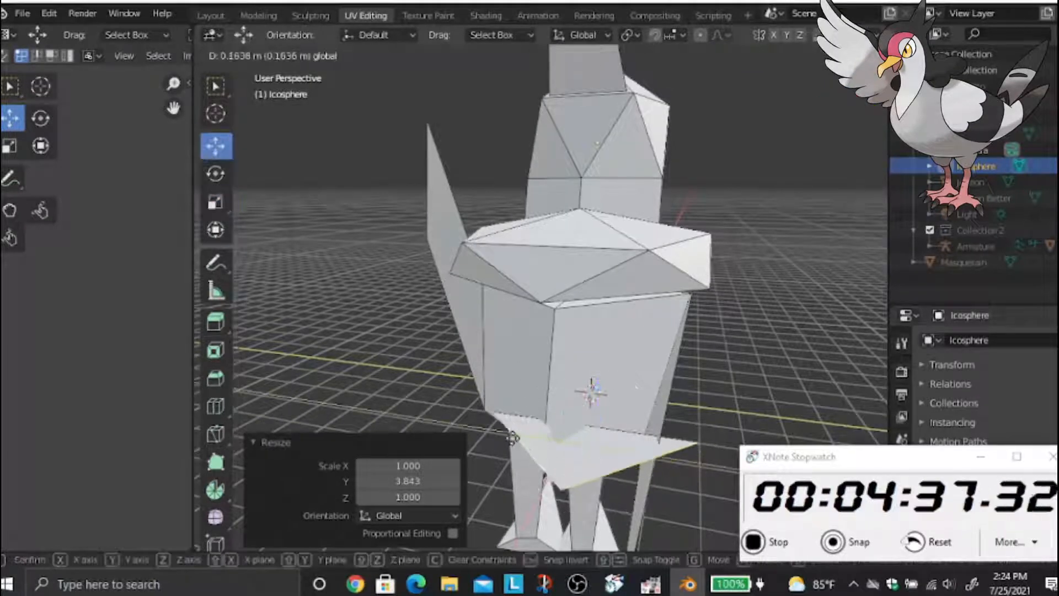
pyautogui.click(483, 428)
pyautogui.click(768, 401)
pyautogui.moveTo(749, 404); pyautogui.dragTo(780, 332, button='middle')
pyautogui.moveTo(669, 485); pyautogui.dragTo(540, 515, button='middle')
pyautogui.scroll(-5, 656, 478)
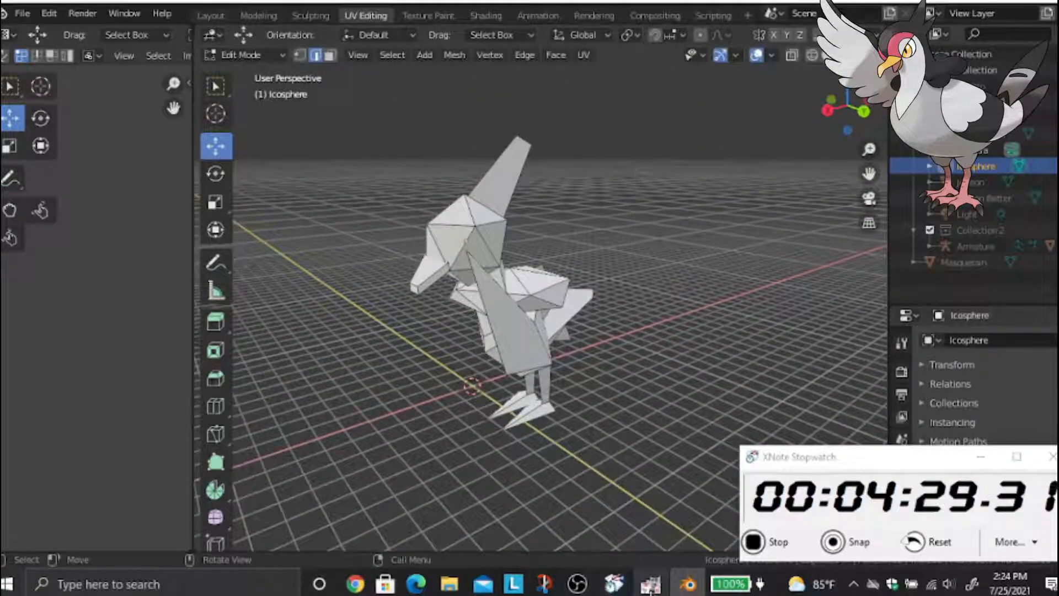
# Check the Tranquil texture in GIMP, return the bird to Object Mode and create a new material for it in the Shading workspace
pyautogui.moveTo(650, 591)
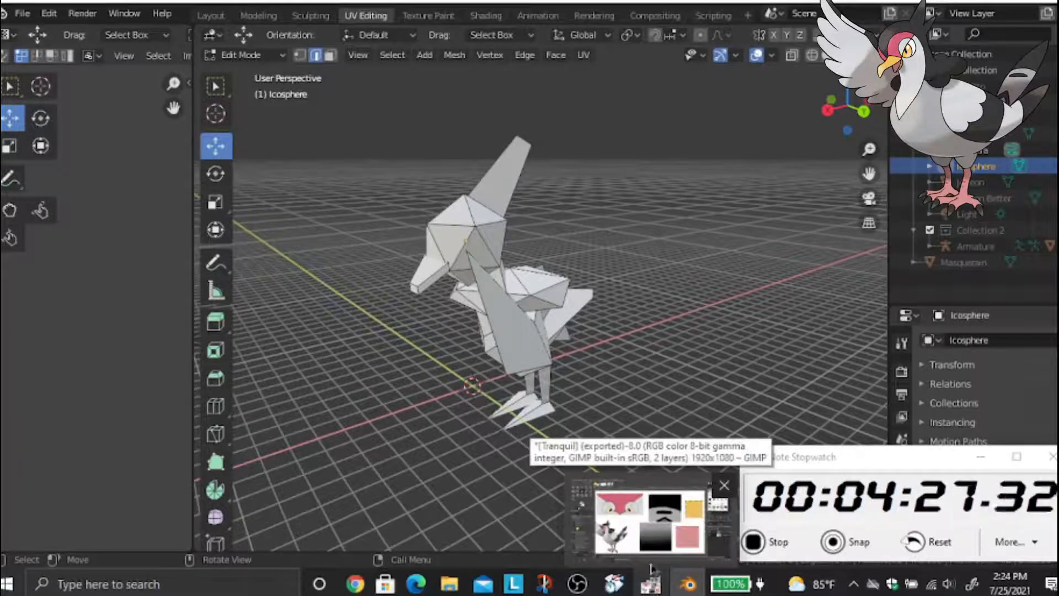
pyautogui.click(648, 541)
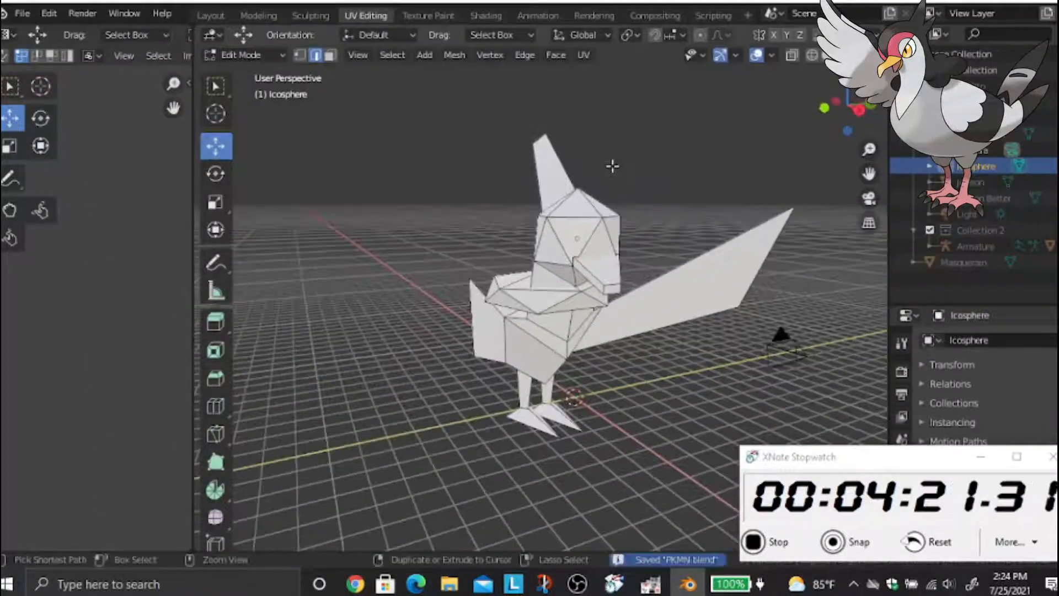
pyautogui.click(246, 55)
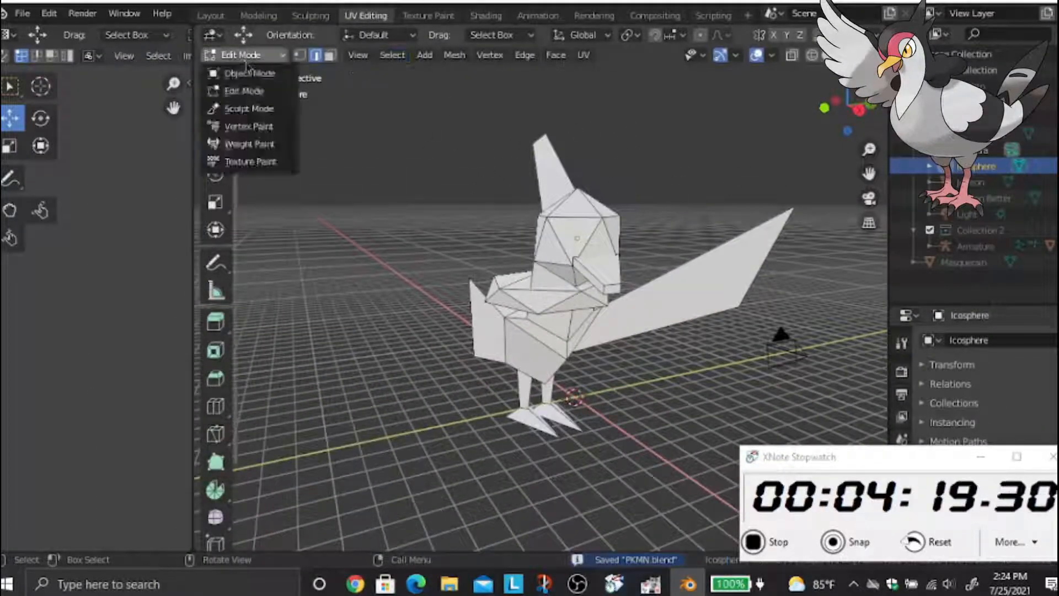
pyautogui.click(252, 73)
pyautogui.click(486, 15)
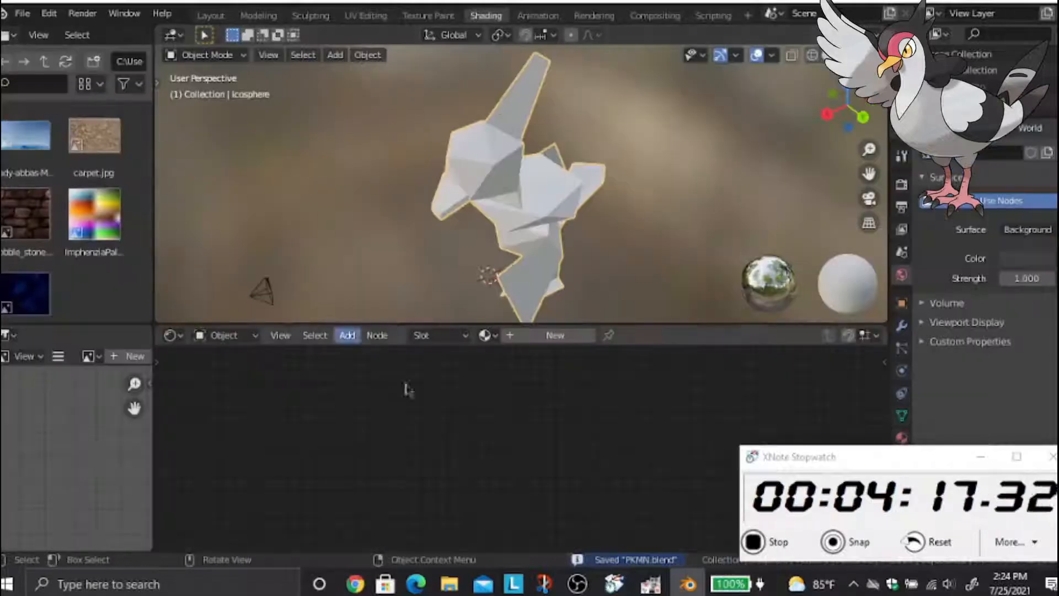
pyautogui.click(512, 334)
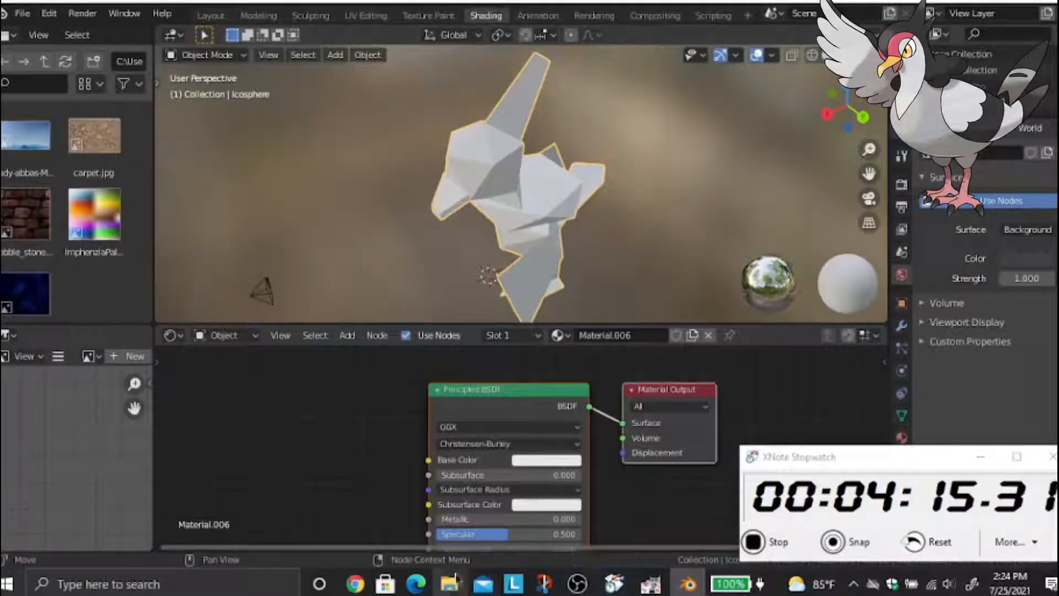
# Switch to File Explorer, widen and reposition its window, and go to the 3D Objects folder
pyautogui.click(456, 577)
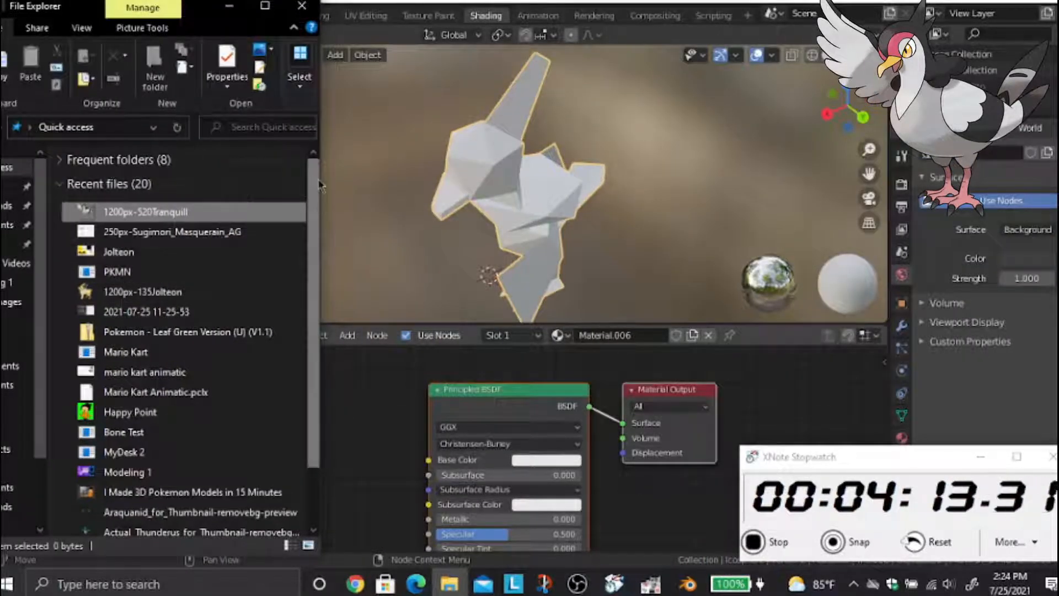
pyautogui.moveTo(320, 185); pyautogui.dragTo(456, 188)
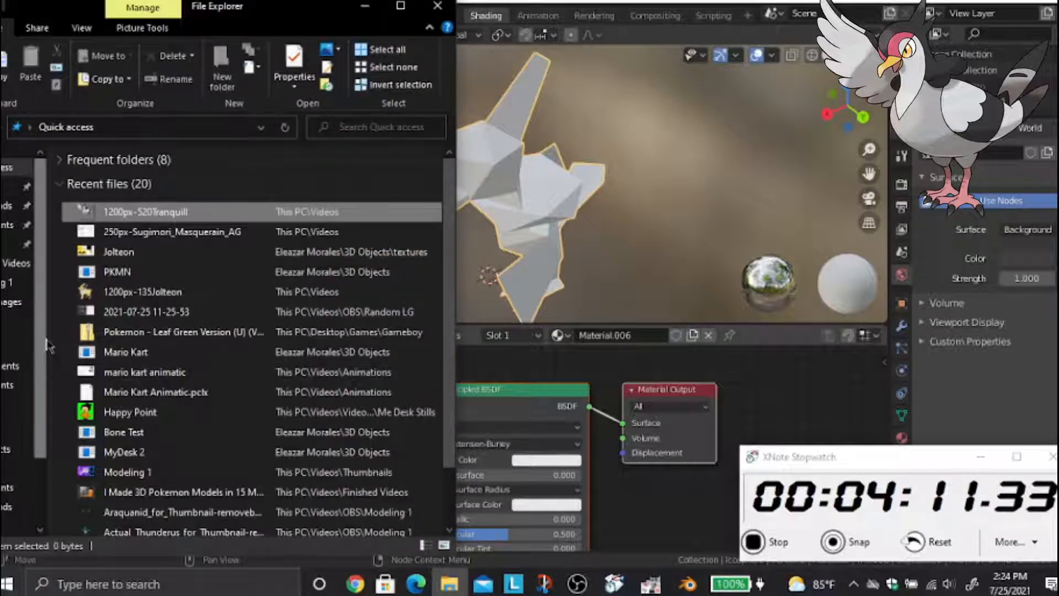
pyautogui.moveTo(47, 346); pyautogui.dragTo(227, 365)
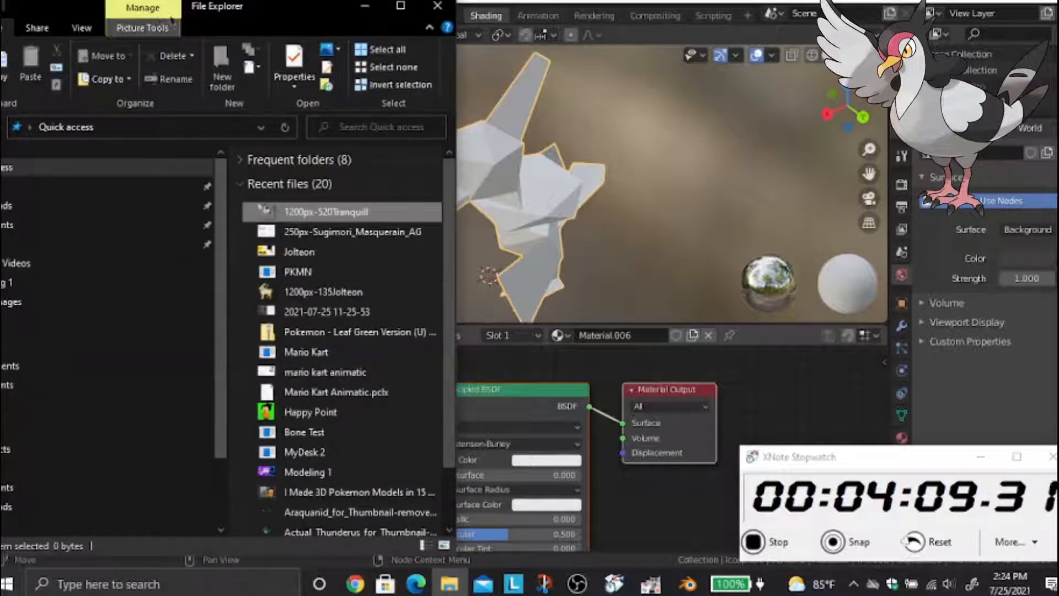
pyautogui.moveTo(171, 21); pyautogui.dragTo(248, 21)
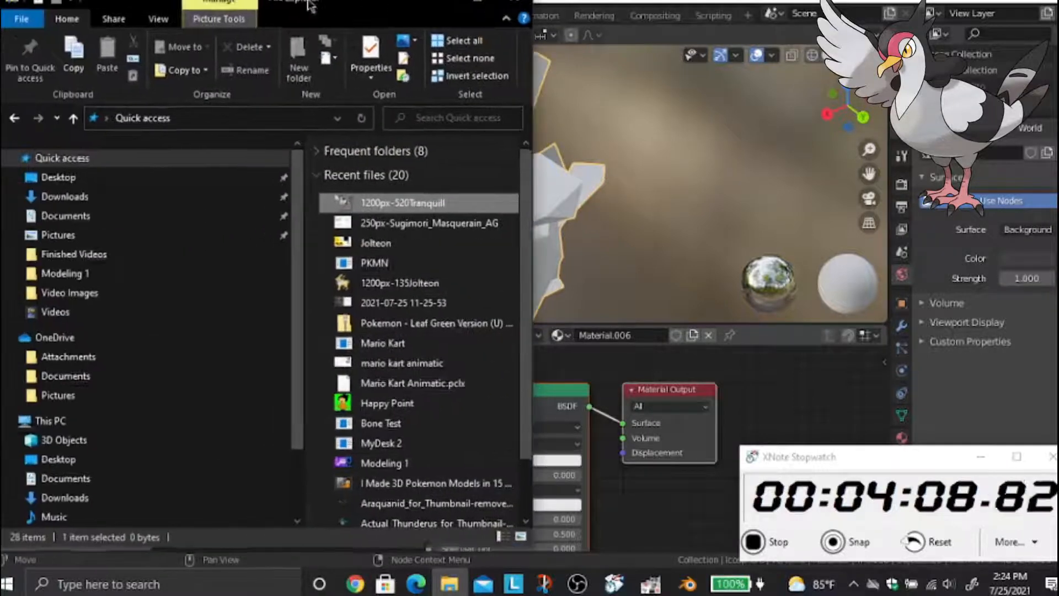
pyautogui.click(61, 442)
pyautogui.moveTo(306, 251); pyautogui.dragTo(117, 251)
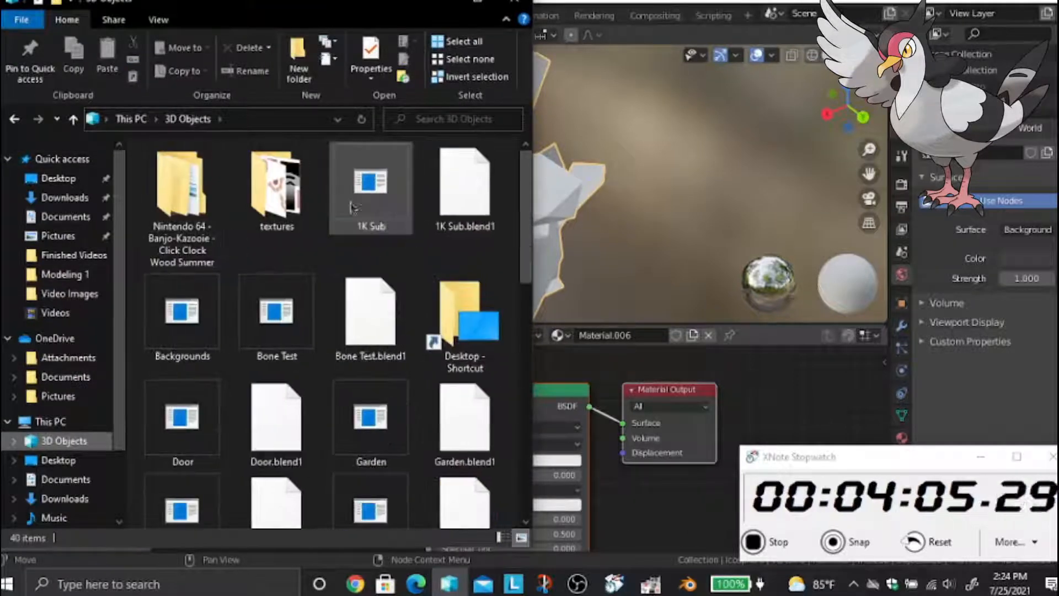
# Bring the Tranquil image from the textures folder into the bird's material as an image texture and dismiss the file window
pyautogui.doubleClick(272, 185)
pyautogui.scroll(-2, 347, 402)
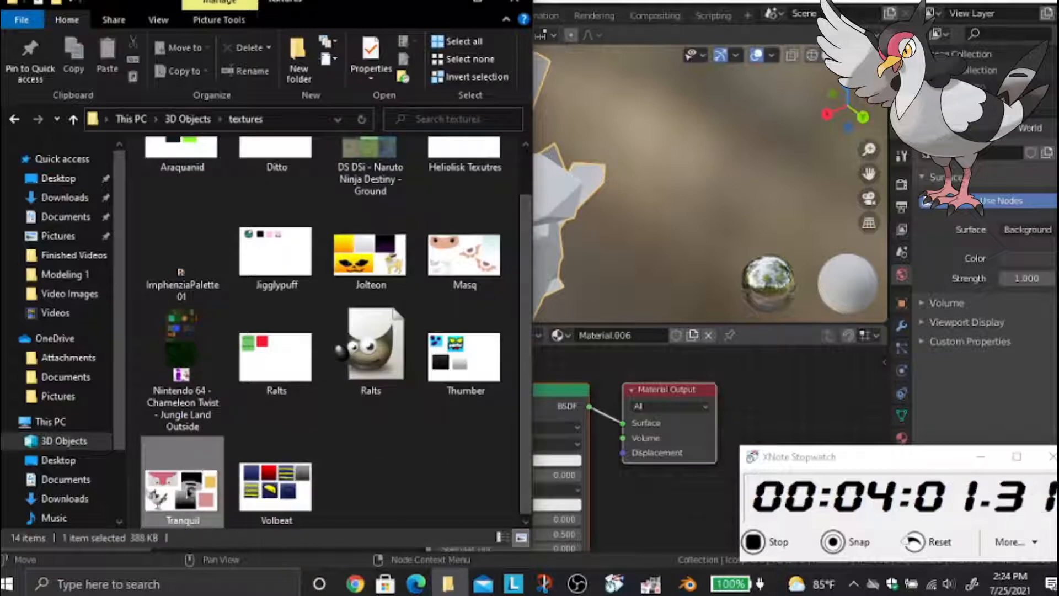
pyautogui.moveTo(188, 490); pyautogui.dragTo(258, 410)
pyautogui.click(442, 2)
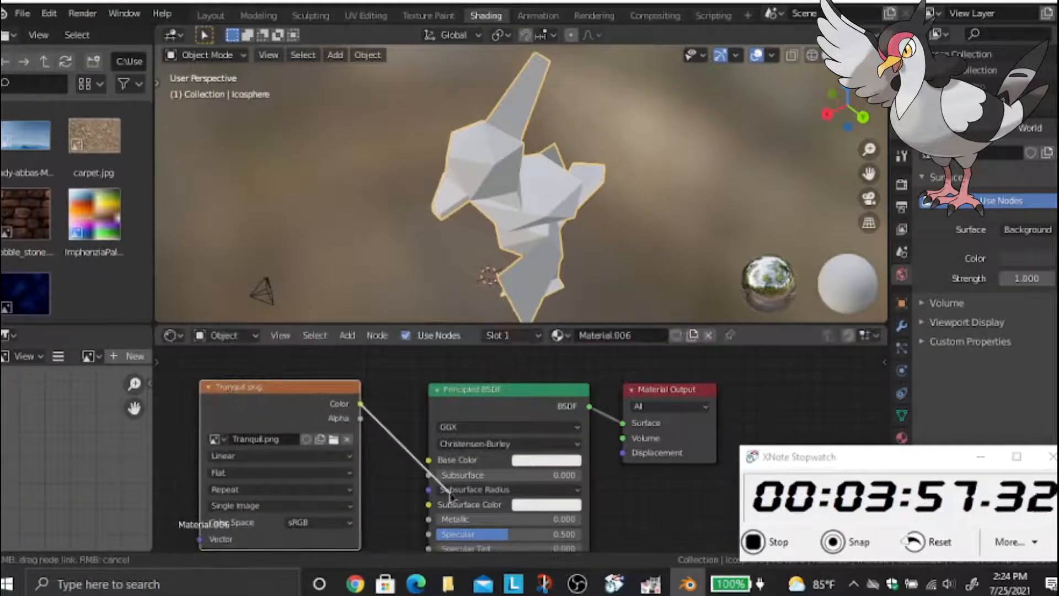
# Connect the Tranquil image's colour output to the shader's Base Color and switch to the UV Editing workspace
pyautogui.moveTo(430, 463); pyautogui.dragTo(429, 460)
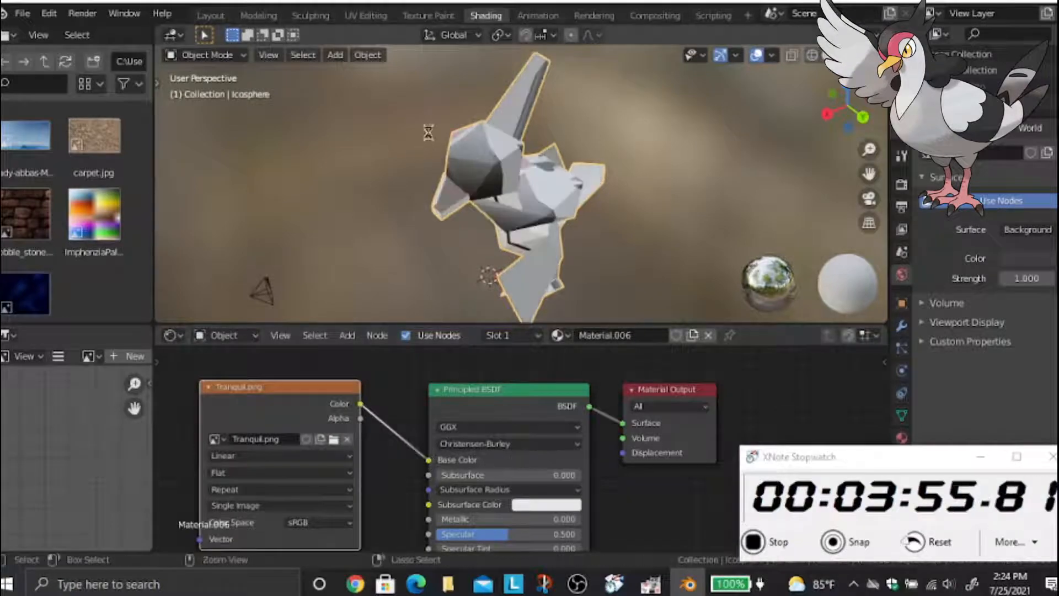
pyautogui.click(366, 15)
pyautogui.moveTo(430, 164)
pyautogui.mouseDown(button='middle')
pyautogui.moveTo(511, 206)
pyautogui.moveTo(488, 216)
pyautogui.mouseUp(button='middle')
pyautogui.scroll(2, 488, 217)
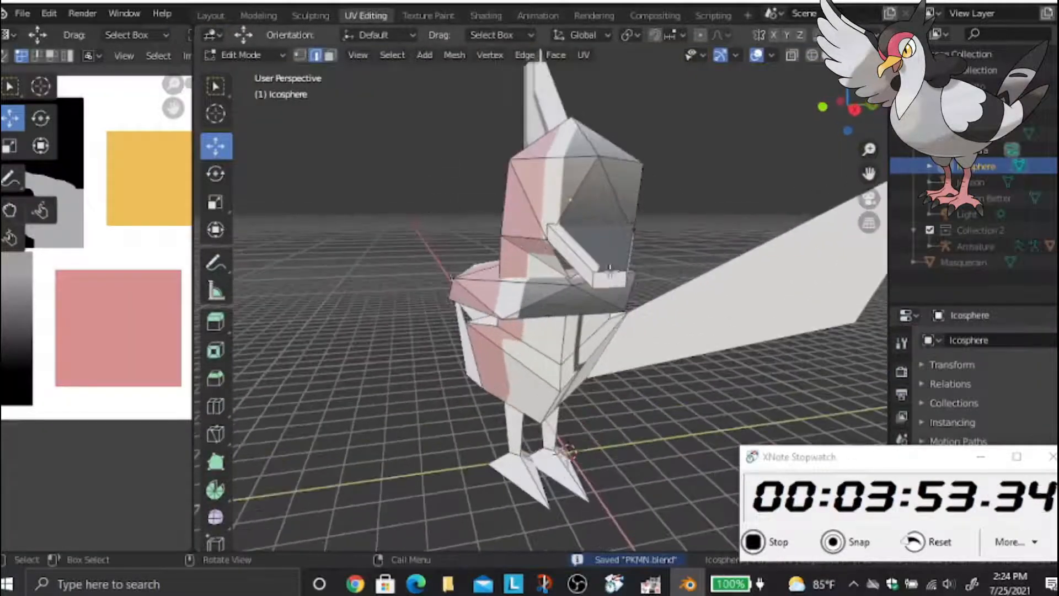
# Select the face at the tip of the beak in face mode and grow the selection to the whole beak
pyautogui.moveTo(611, 272); pyautogui.dragTo(553, 113, button='middle')
pyautogui.moveTo(547, 161); pyautogui.dragTo(245, 3, button='middle')
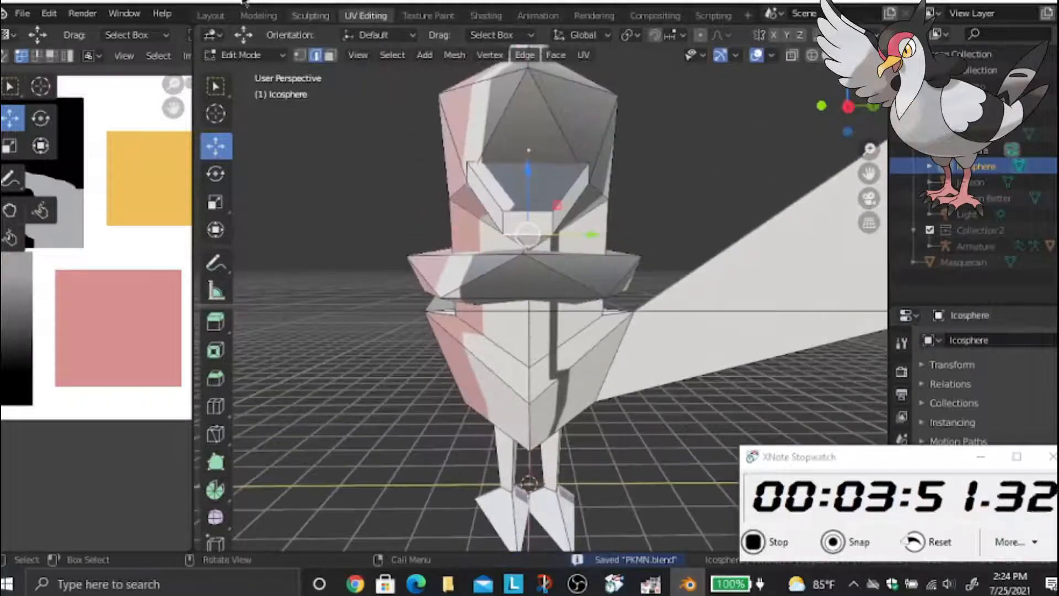
pyautogui.click(538, 215)
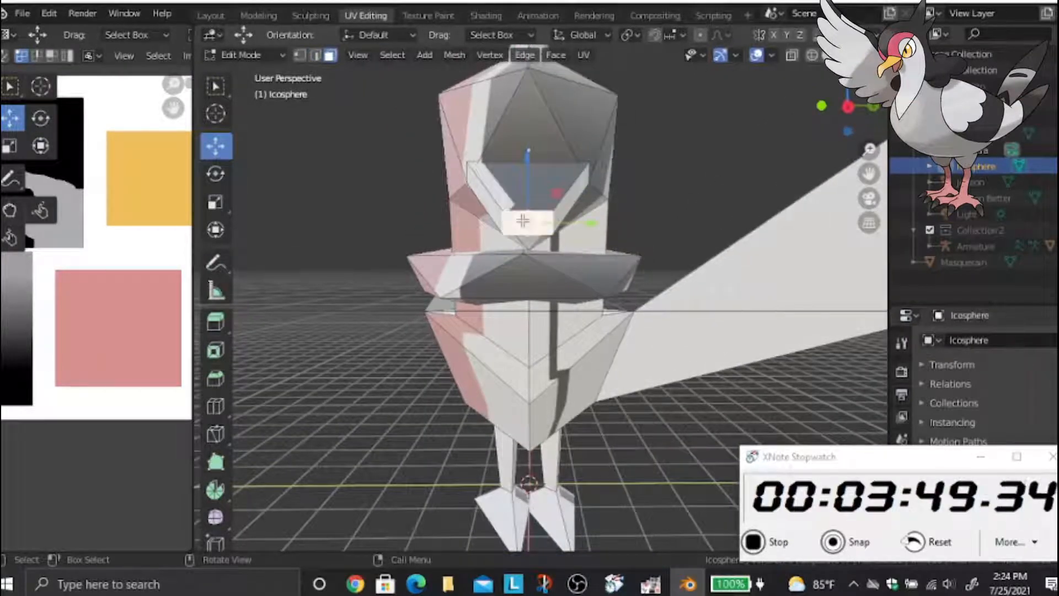
pyautogui.scroll(1, 523, 220)
pyautogui.scroll(1, 497, 266)
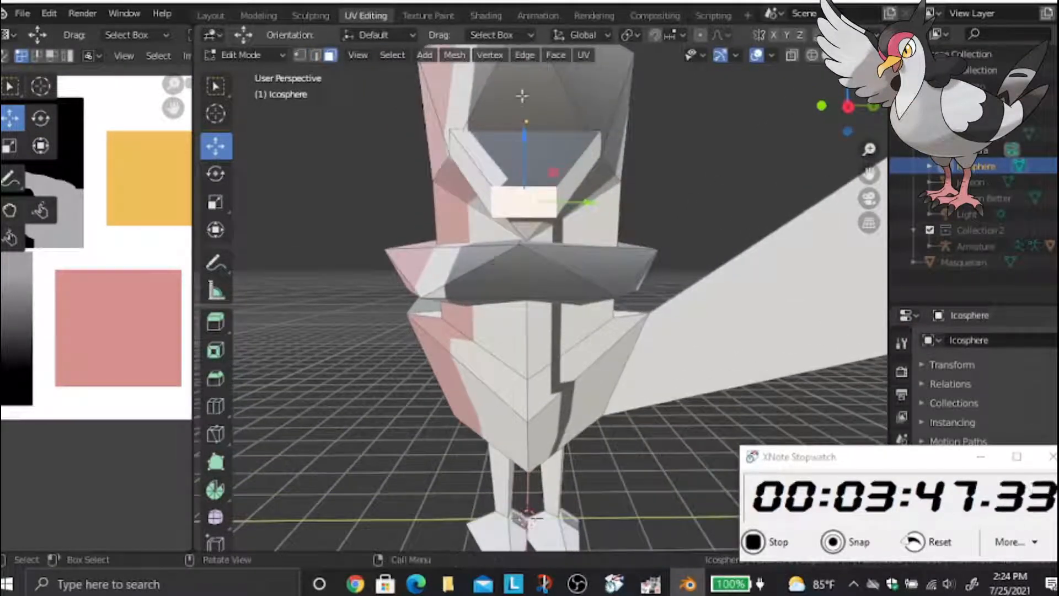
pyautogui.scroll(-3, 522, 96)
pyautogui.scroll(1, 522, 96)
pyautogui.moveTo(523, 218); pyautogui.dragTo(602, 225, button='middle')
pyautogui.press('ctrl+KP_Add')
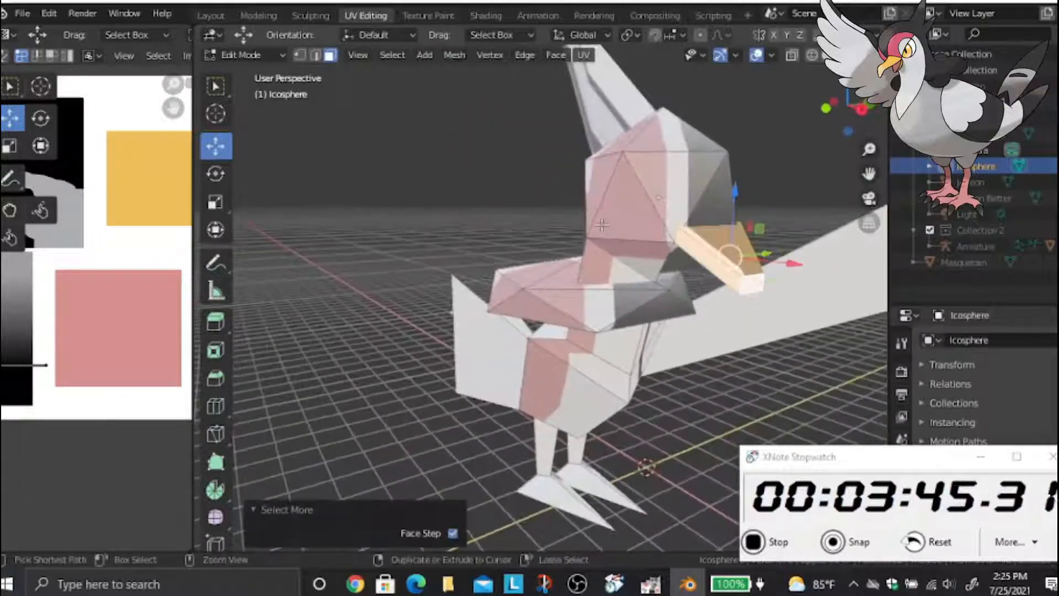
# Select all of the beak's UVs and scale them down to fit within a colour swatch
pyautogui.scroll(-4, 86, 229)
pyautogui.press('a')
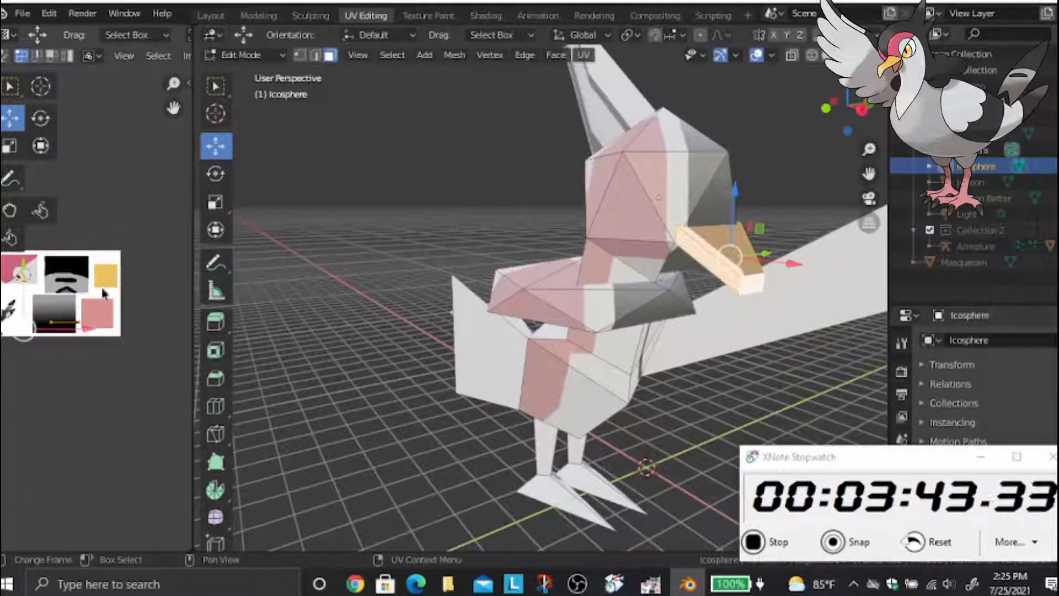
pyautogui.press('s')
pyautogui.click(23, 330)
pyautogui.scroll(3, 52, 309)
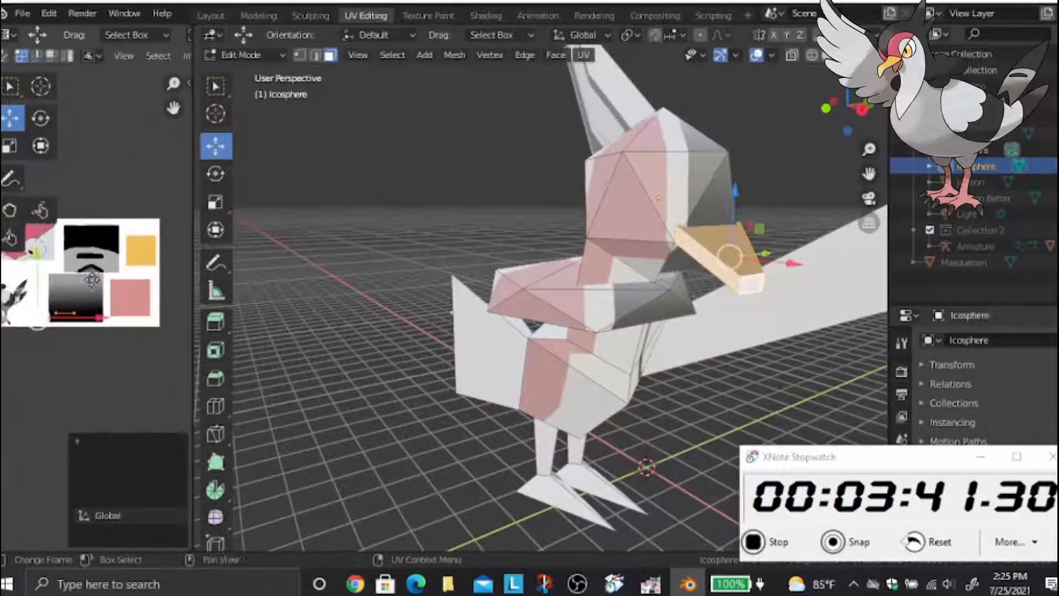
pyautogui.moveTo(157, 278); pyautogui.dragTo(52, 359, button='middle')
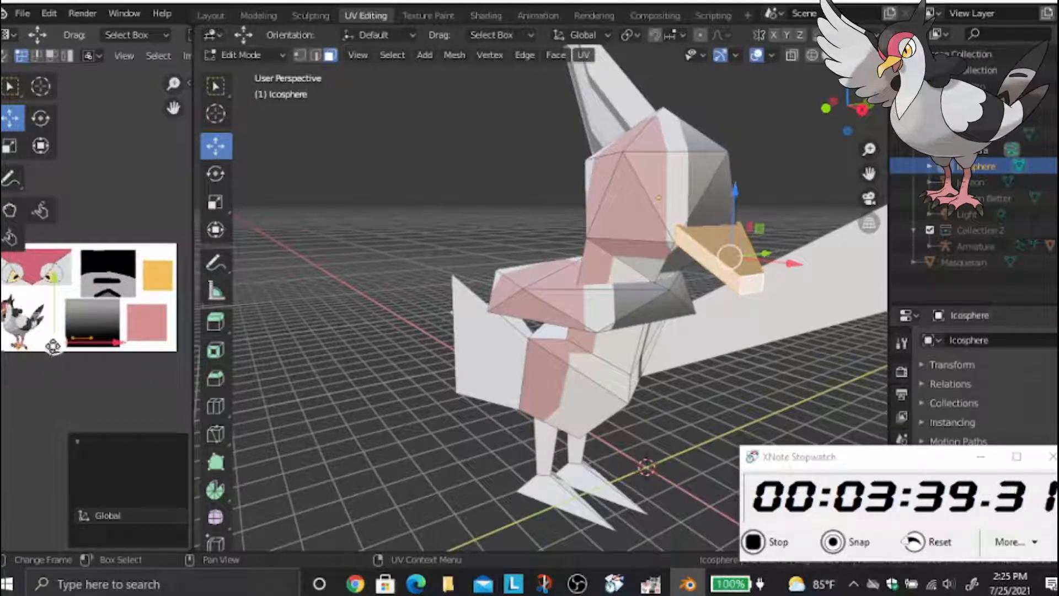
# Move the beak's UVs onto the yellow swatch of the texture and clear the face selection
pyautogui.press('g')
pyautogui.click(127, 281)
pyautogui.scroll(4, 39, 292)
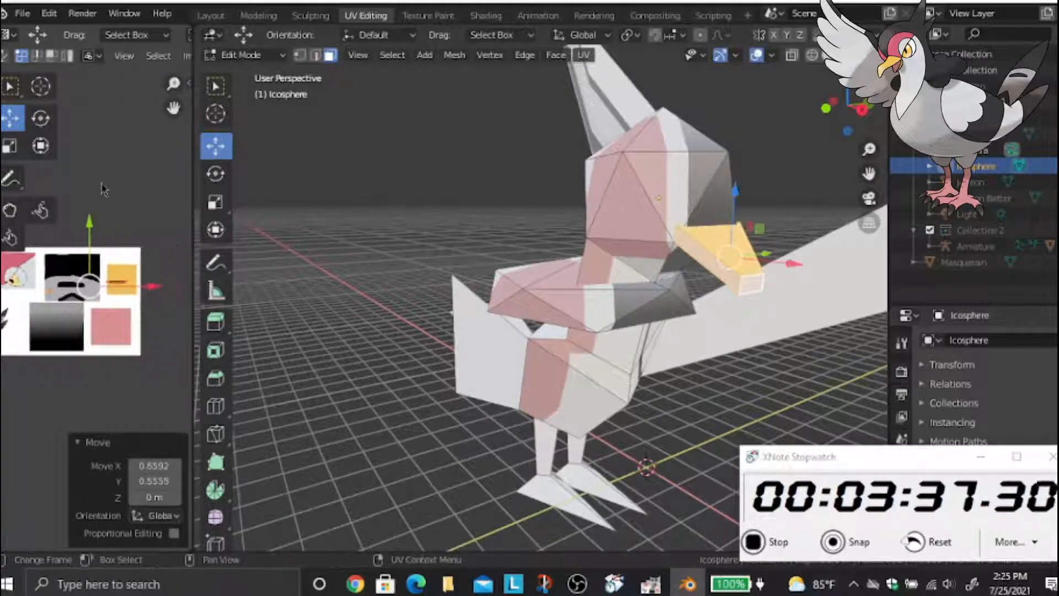
pyautogui.press('g')
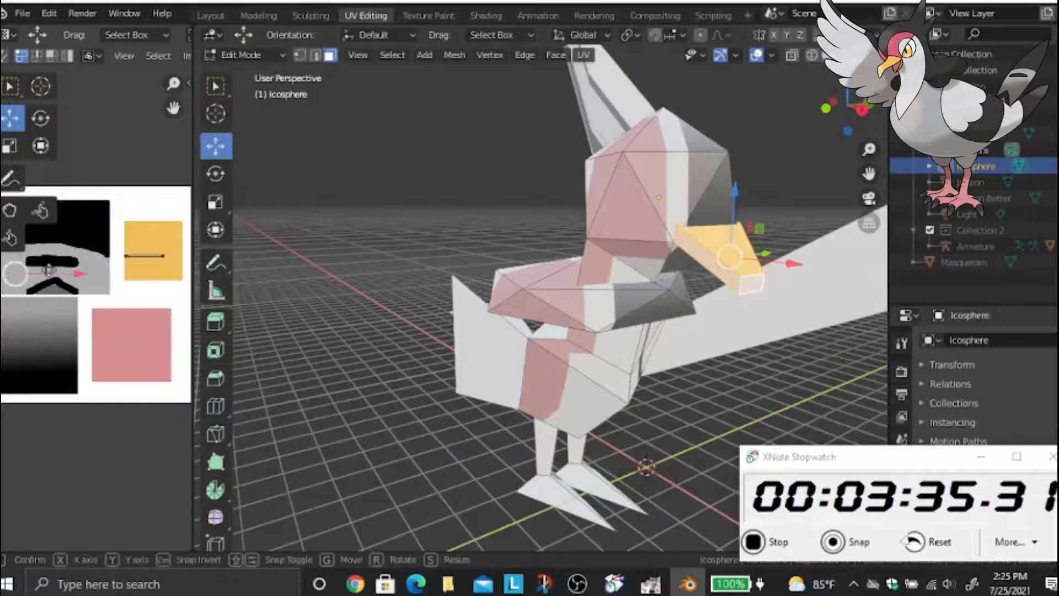
pyautogui.click(152, 260)
pyautogui.press('g')
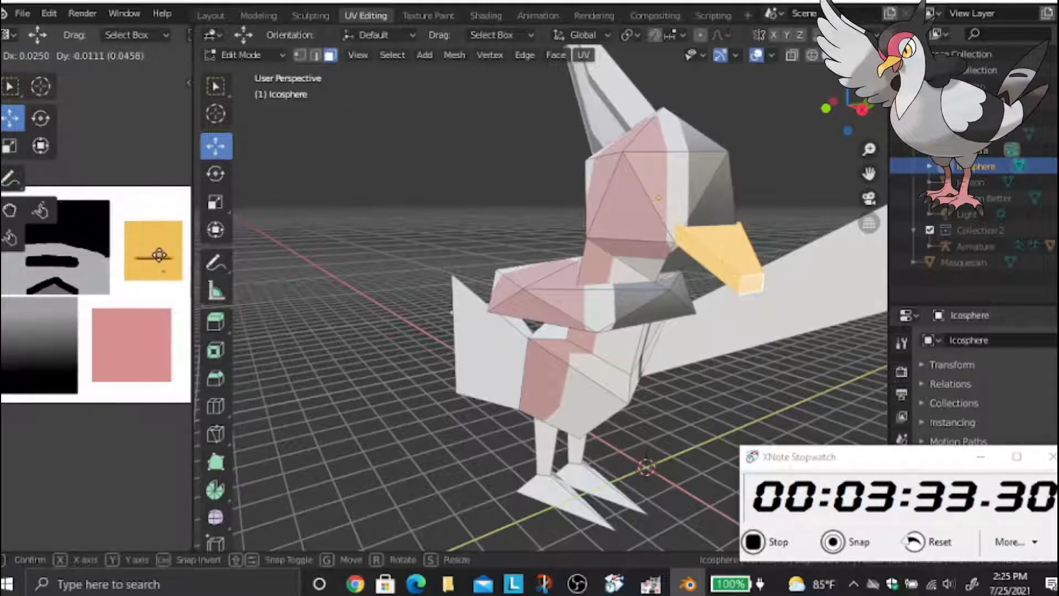
pyautogui.click(159, 255)
pyautogui.click(638, 428)
pyautogui.moveTo(638, 428); pyautogui.dragTo(555, 334, button='middle')
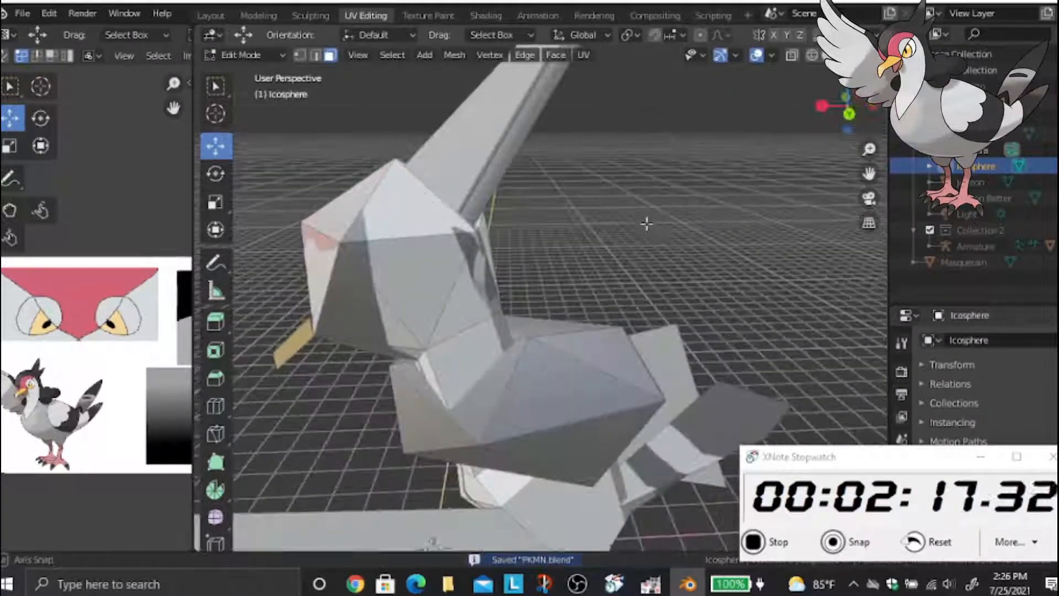
# Select the faces on the underside and lower sides of the bird's head
pyautogui.moveTo(653, 578)
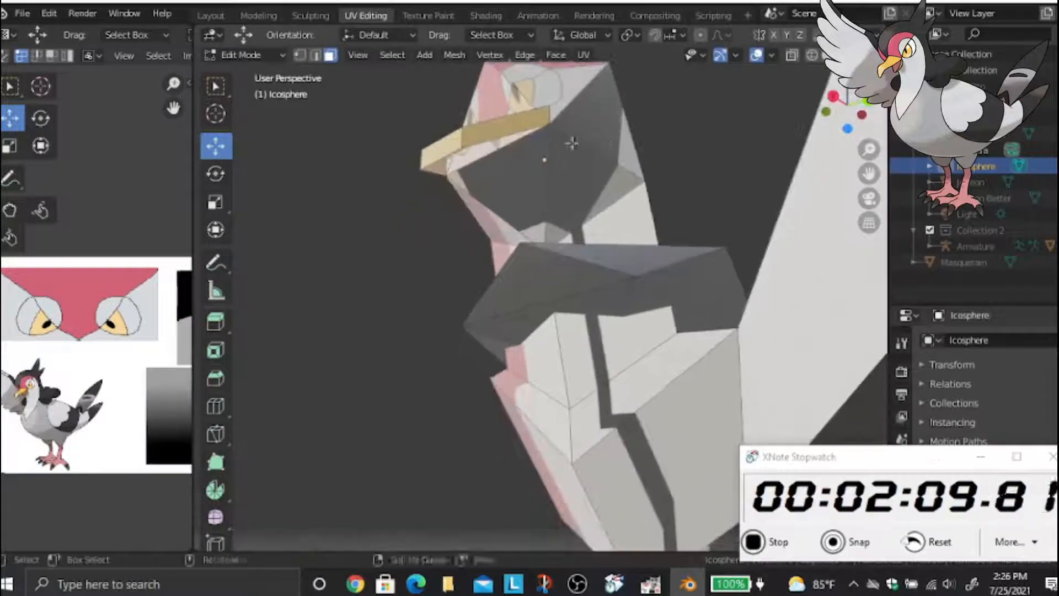
pyautogui.click(572, 143)
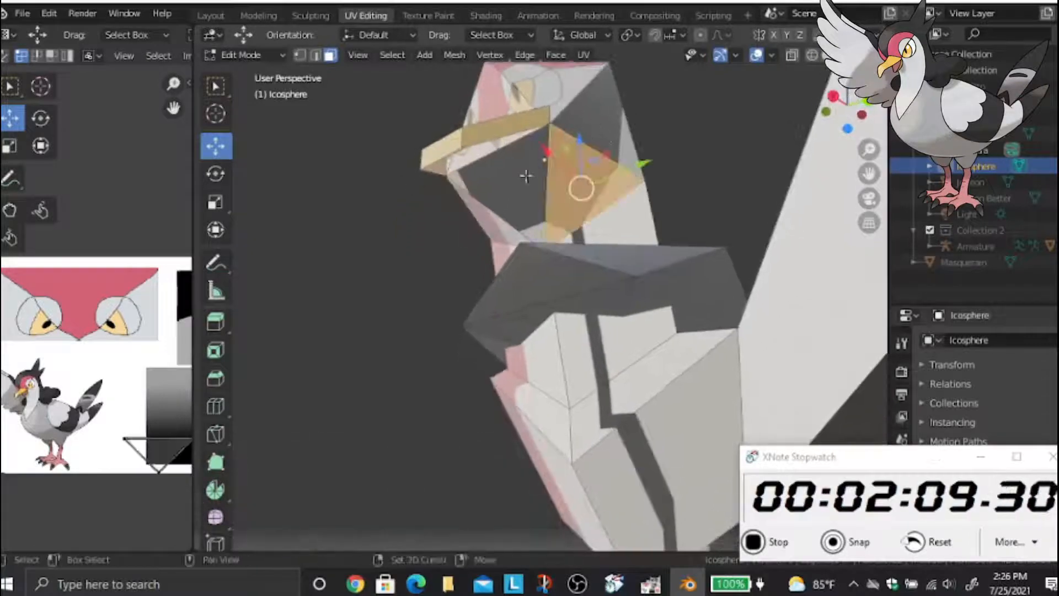
pyautogui.keyDown('shift'); pyautogui.click(525, 177); pyautogui.keyUp('shift')
pyautogui.keyDown('shift'); pyautogui.click(605, 128); pyautogui.keyUp('shift')
pyautogui.moveTo(576, 183); pyautogui.dragTo(594, 197, button='middle')
pyautogui.keyDown('shift'); pyautogui.click(584, 196); pyautogui.keyUp('shift')
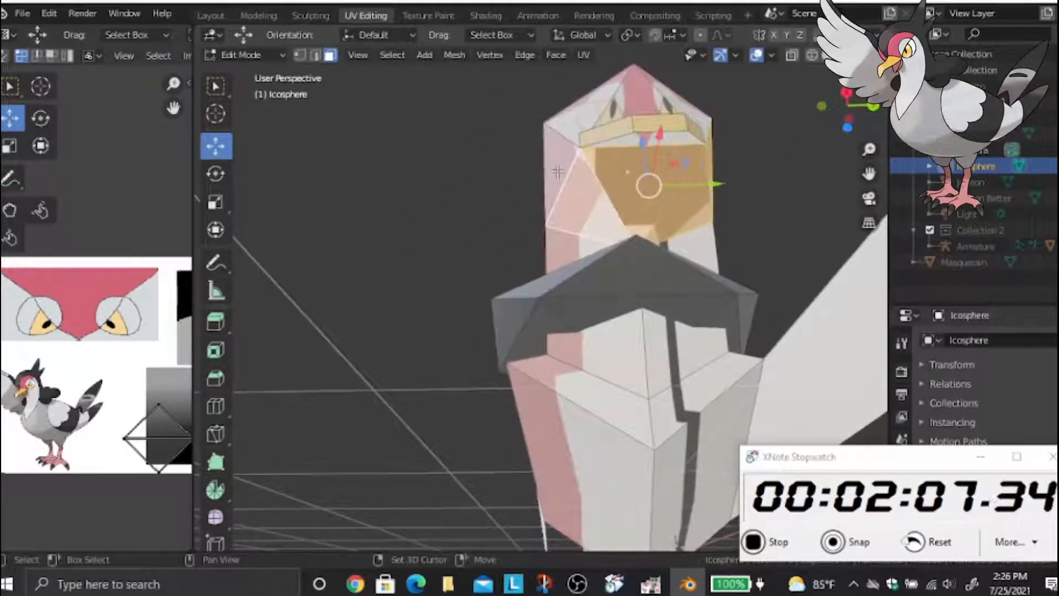
pyautogui.keyDown('shift'); pyautogui.click(559, 171); pyautogui.keyUp('shift')
# Add the chest and belly faces below the collar to the face selection
pyautogui.moveTo(664, 203); pyautogui.dragTo(568, 171, button='middle')
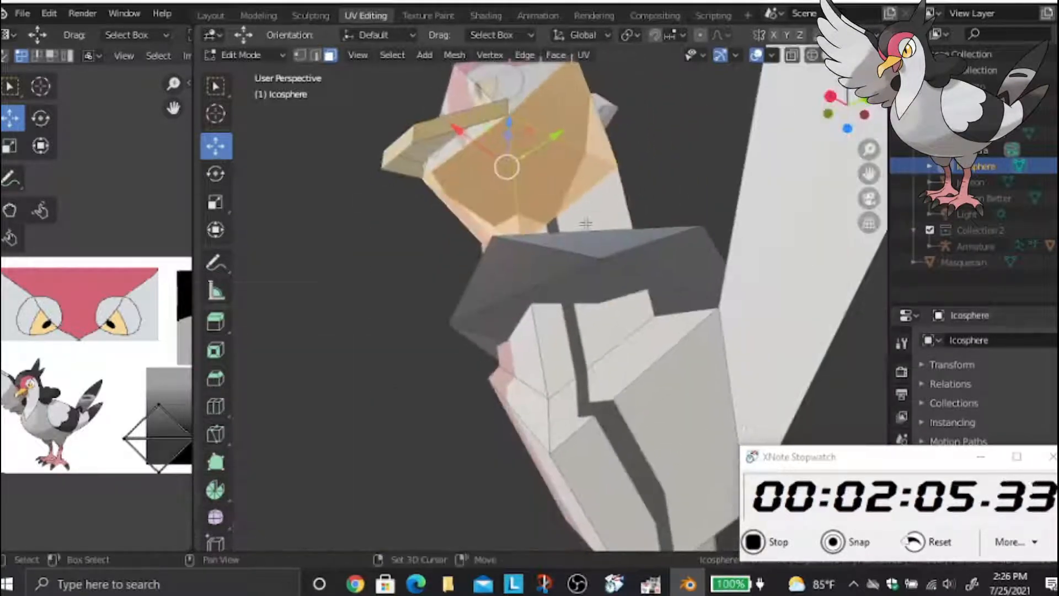
pyautogui.keyDown('shift'); pyautogui.click(532, 320); pyautogui.keyUp('shift')
pyautogui.keyDown('shift'); pyautogui.click(538, 350); pyautogui.keyUp('shift')
pyautogui.moveTo(581, 337); pyautogui.dragTo(634, 275, button='middle')
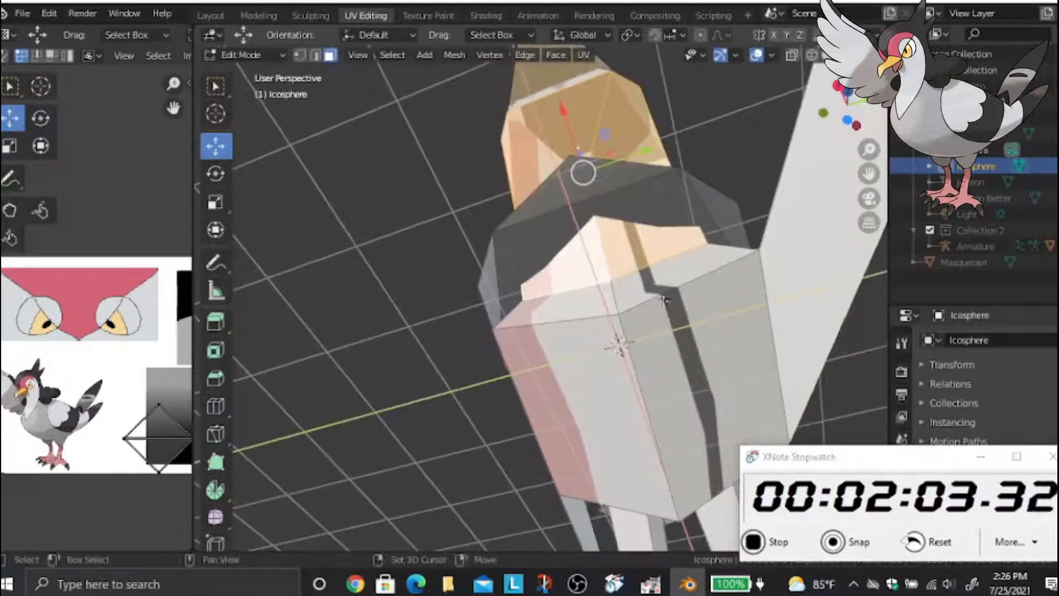
pyautogui.keyDown('shift'); pyautogui.click(677, 336); pyautogui.keyUp('shift')
pyautogui.keyDown('shift'); pyautogui.click(576, 342); pyautogui.keyUp('shift')
pyautogui.moveTo(574, 310); pyautogui.dragTo(767, 325, button='middle')
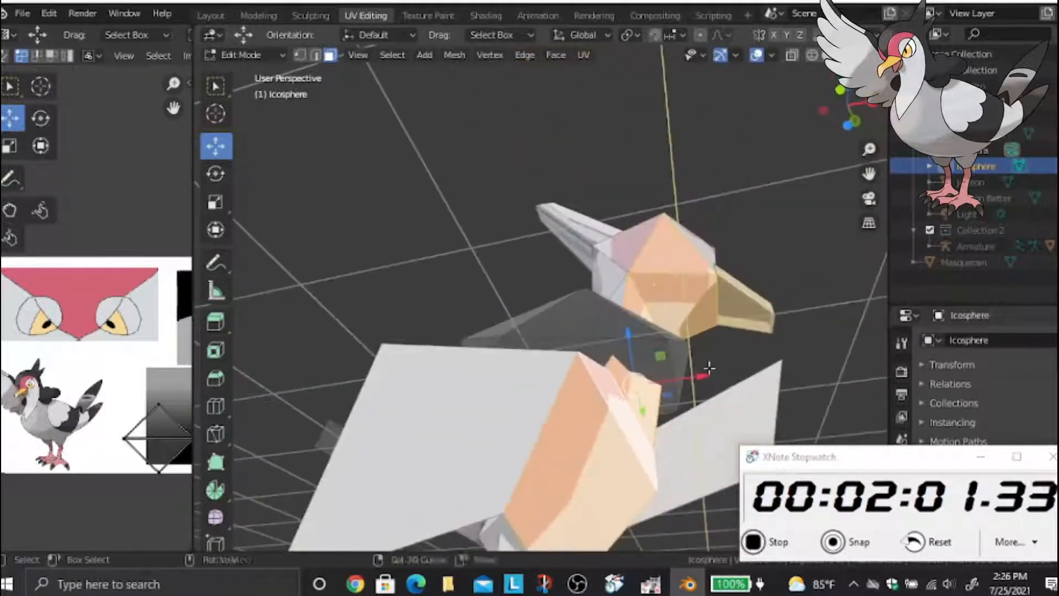
pyautogui.moveTo(640, 353); pyautogui.dragTo(602, 325, button='middle')
pyautogui.keyDown('shift'); pyautogui.click(519, 364); pyautogui.keyUp('shift')
pyautogui.moveTo(560, 368); pyautogui.dragTo(331, 442, button='middle')
# Shrink the UVs of the selected head, chest and belly faces, move them onto the light part of the grey gradient and clear the selection
pyautogui.scroll(-4, 127, 411)
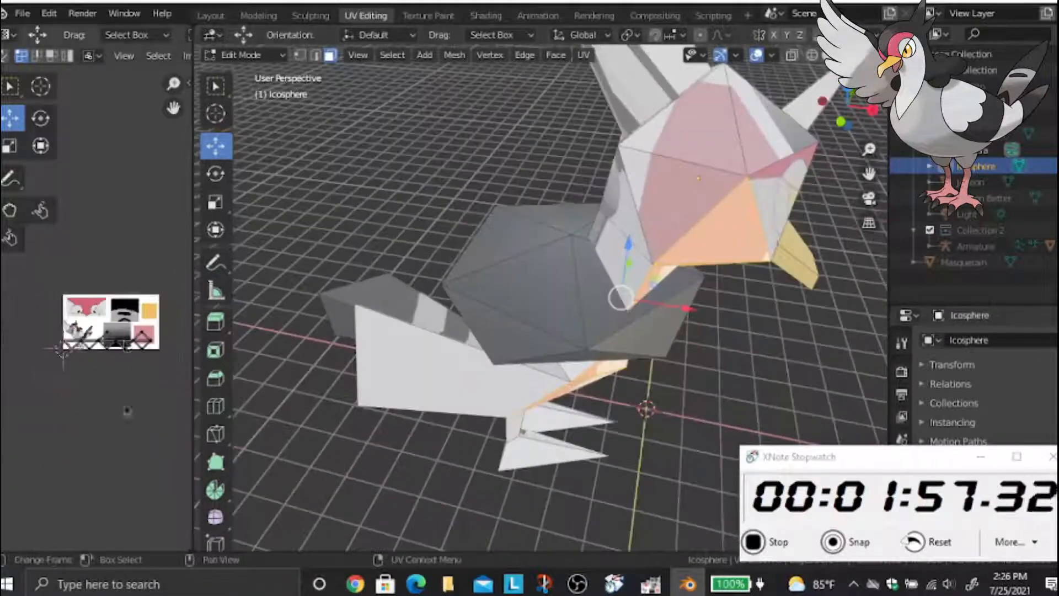
pyautogui.press('s')
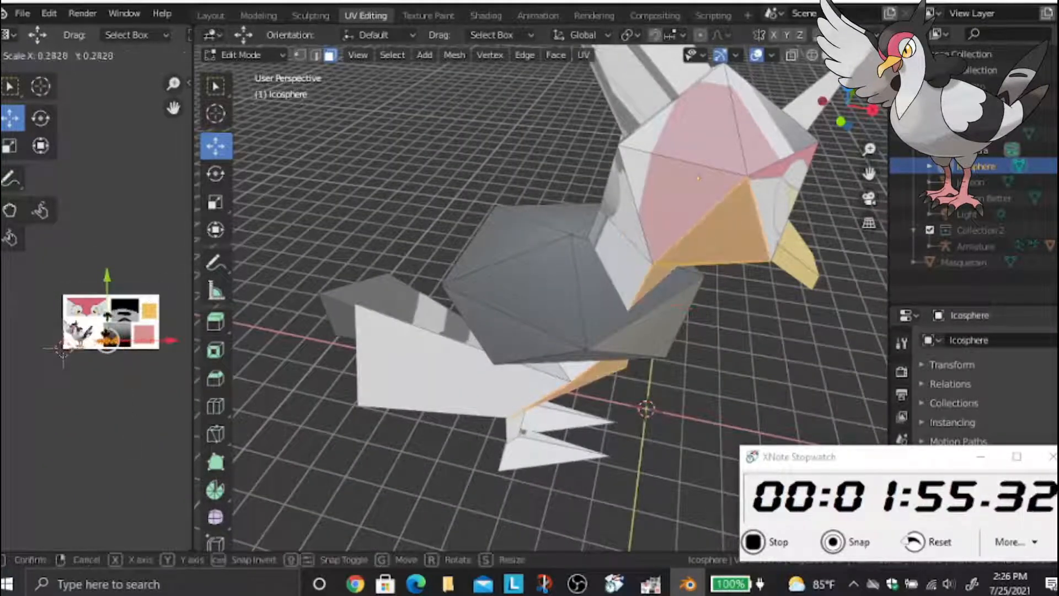
pyautogui.click(108, 341)
pyautogui.scroll(6, 115, 393)
pyautogui.moveTo(114, 393); pyautogui.dragTo(151, 336)
pyautogui.click(657, 328)
pyautogui.click(804, 345)
pyautogui.moveTo(804, 346); pyautogui.dragTo(554, 315, button='middle')
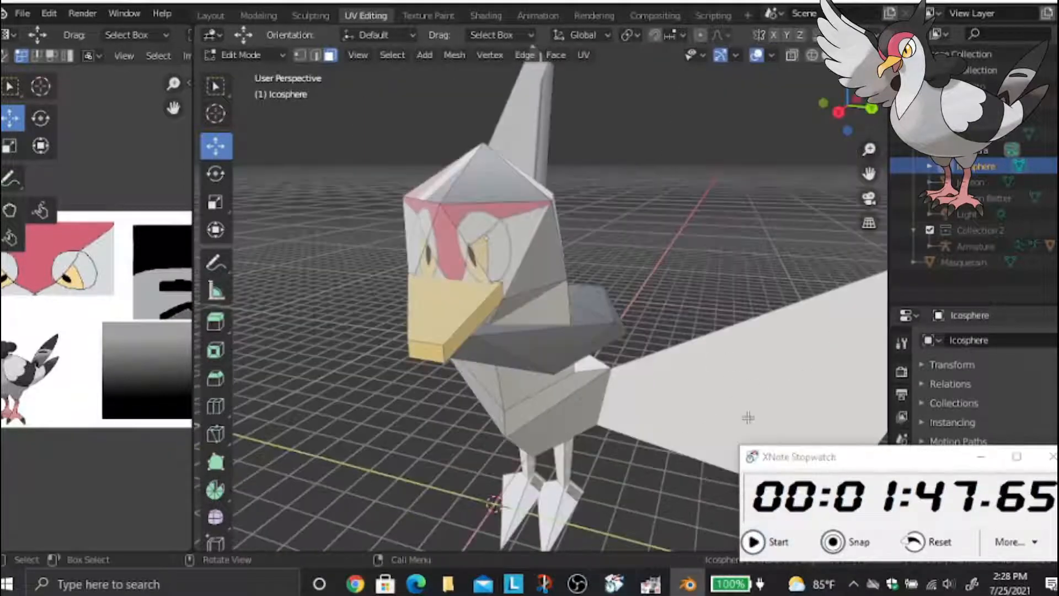
pyautogui.moveTo(655, 282); pyautogui.dragTo(544, 279, button='middle')
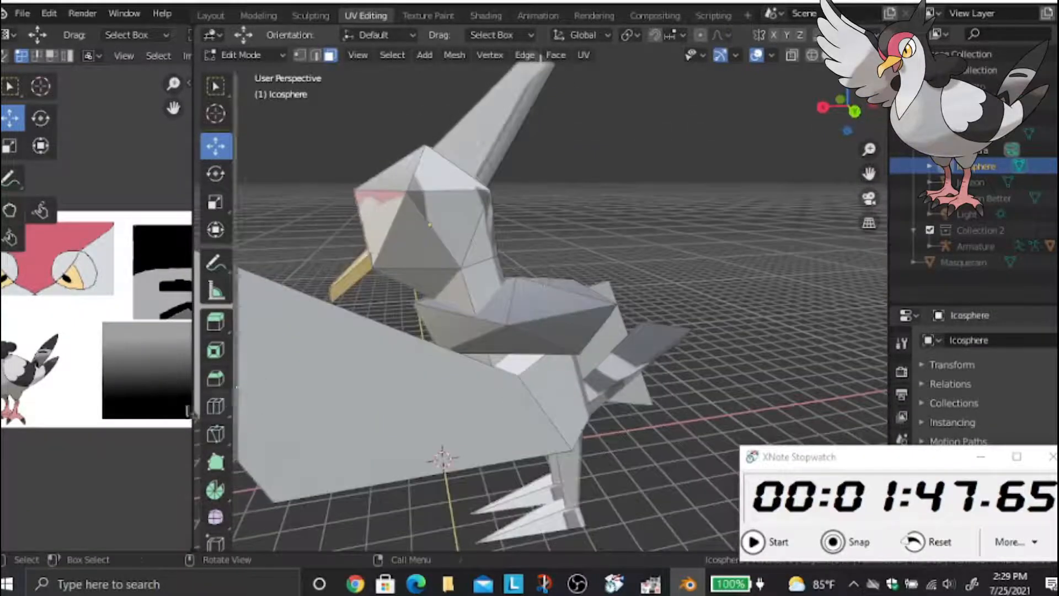
pyautogui.moveTo(83, 372); pyautogui.dragTo(139, 371, button='middle')
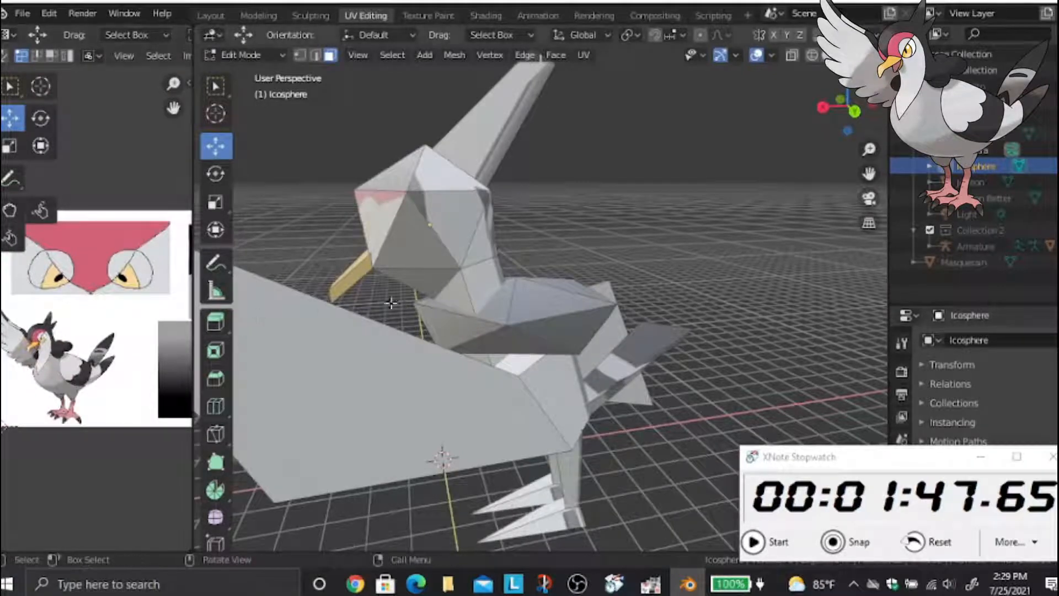
pyautogui.moveTo(386, 287); pyautogui.dragTo(499, 286, button='middle')
pyautogui.scroll(-3, 117, 366)
pyautogui.moveTo(121, 363); pyautogui.dragTo(109, 367, button='middle')
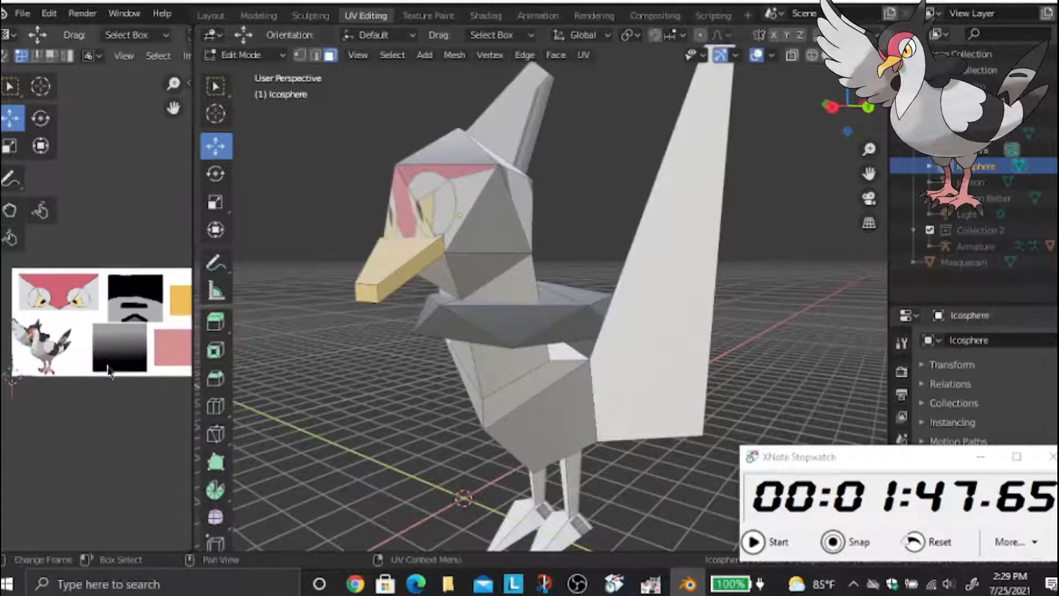
pyautogui.scroll(2, 112, 368)
pyautogui.moveTo(741, 381); pyautogui.dragTo(742, 386, button='middle')
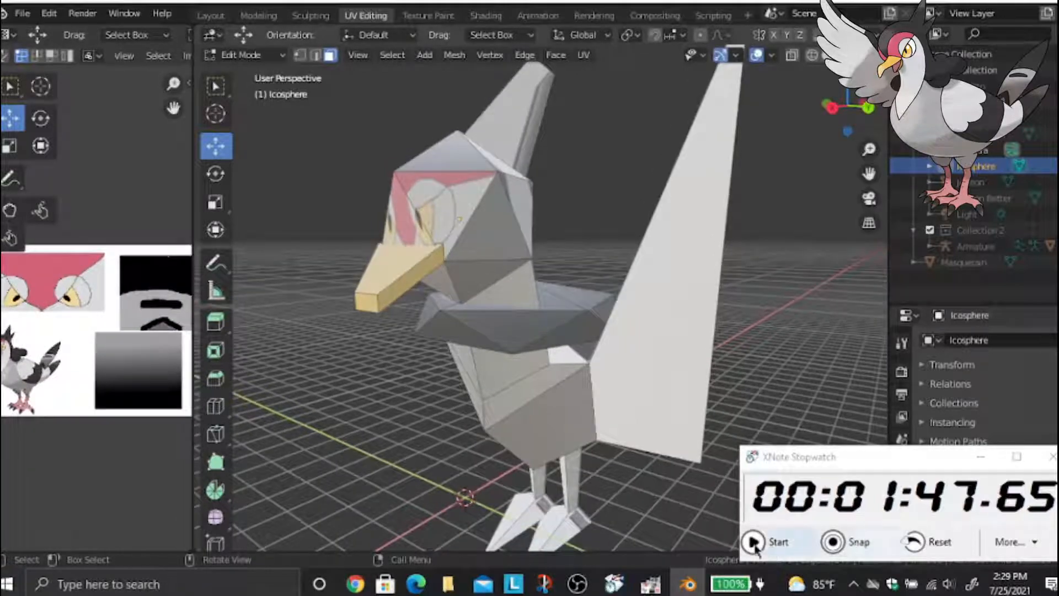
# Select the large outer faces of both wings
pyautogui.click(498, 258)
pyautogui.click(610, 238)
pyautogui.moveTo(610, 238); pyautogui.dragTo(552, 284, button='middle')
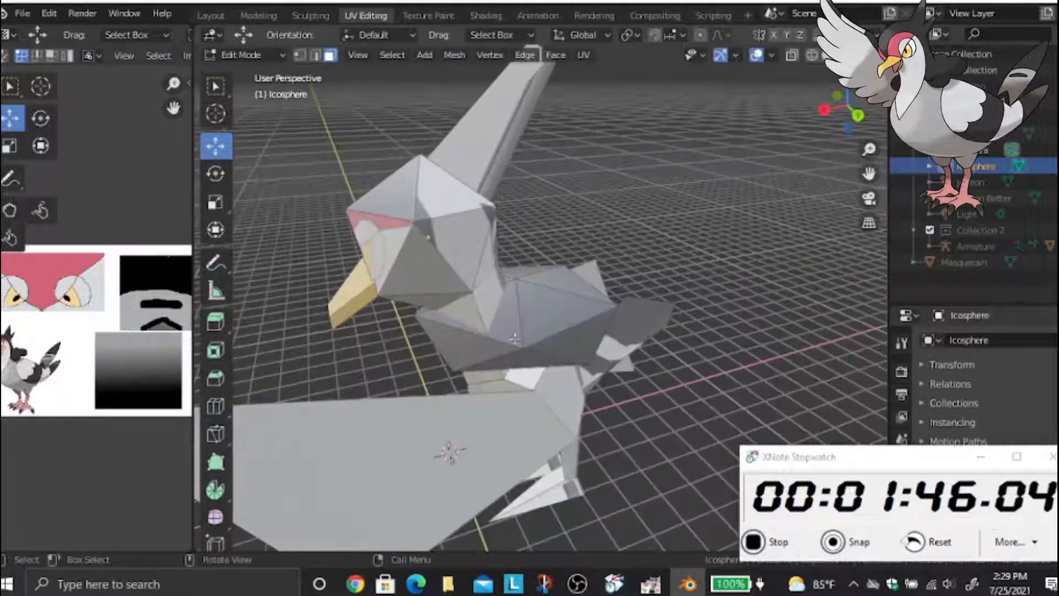
pyautogui.click(464, 433)
pyautogui.moveTo(464, 434); pyautogui.dragTo(803, 387, button='middle')
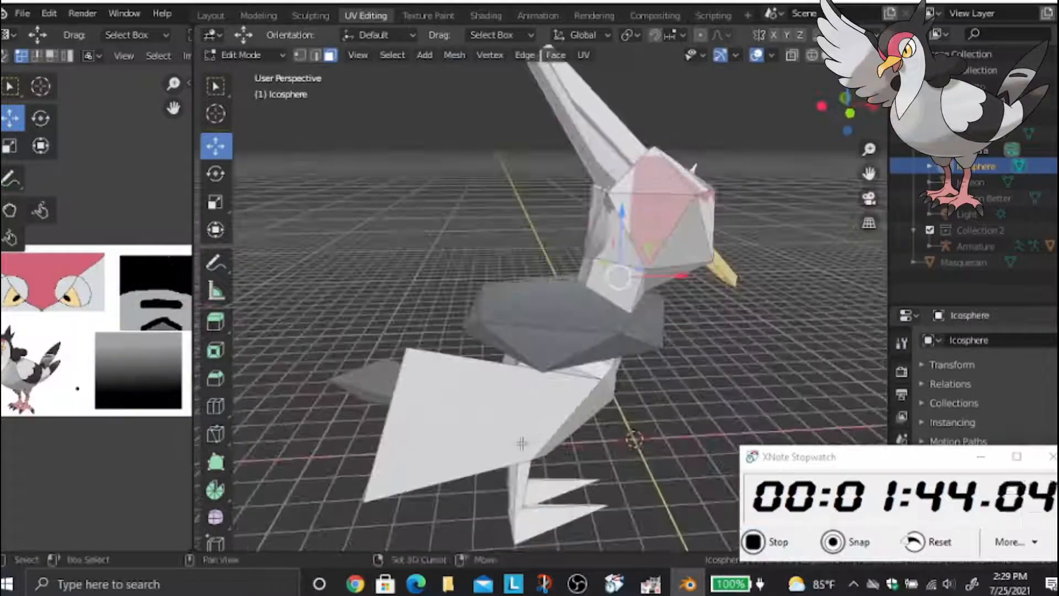
pyautogui.keyDown('shift'); pyautogui.click(523, 441); pyautogui.keyUp('shift')
# Unwrap the wing faces, scale their UVs to 0.244 and move them onto the grey gradient swatch
pyautogui.scroll(-3, 119, 288)
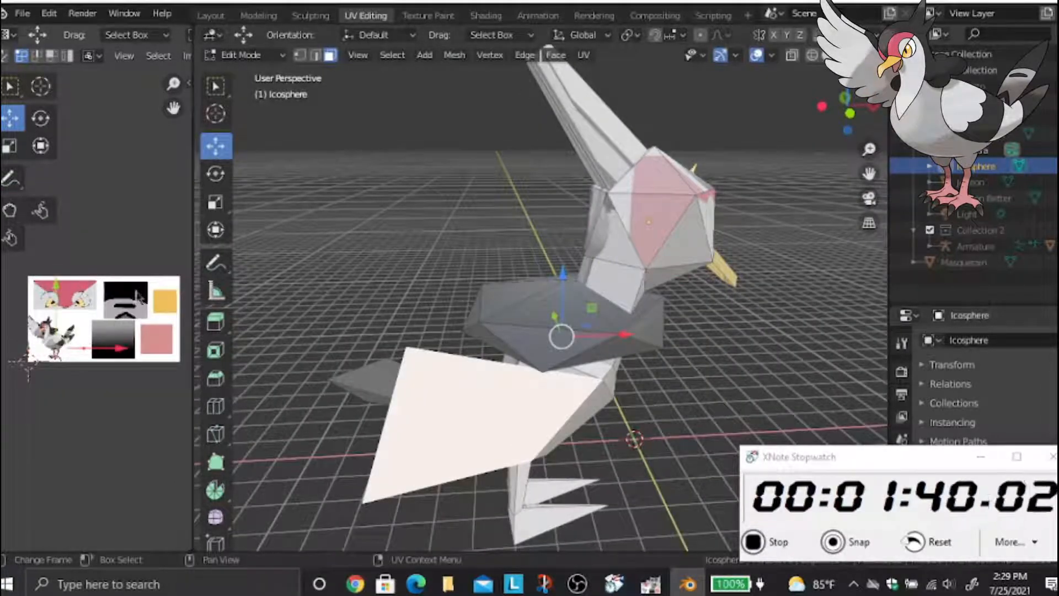
pyautogui.press('u')
pyautogui.press('s')
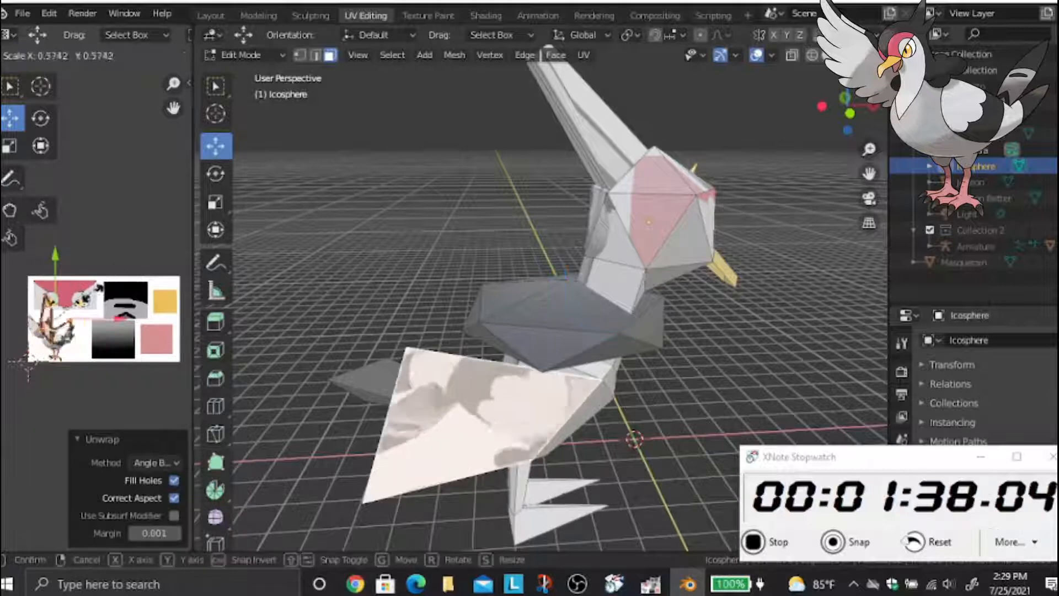
pyautogui.press('Return')
pyautogui.press('g')
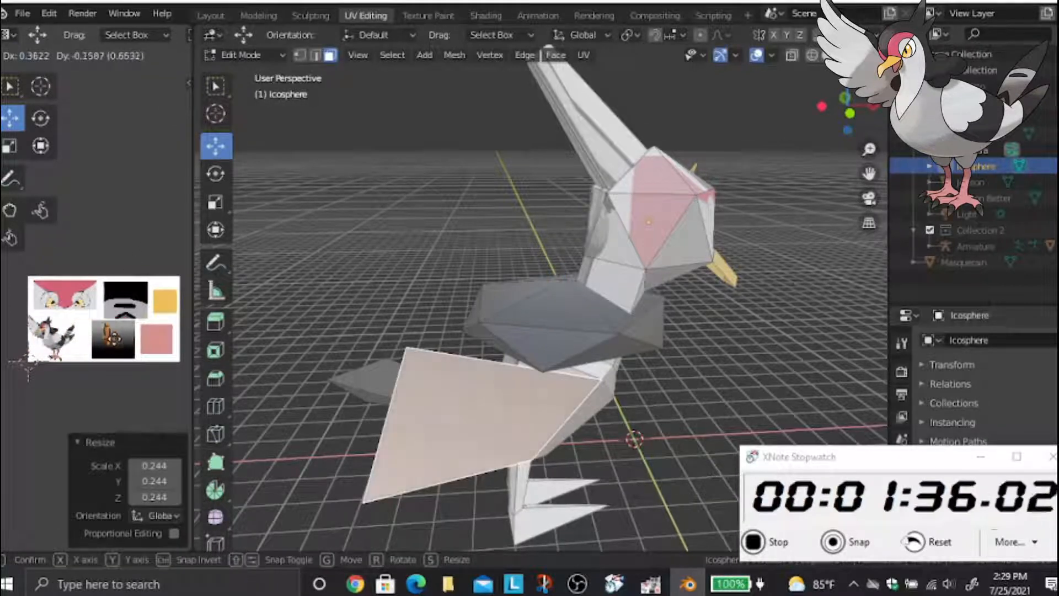
pyautogui.press('Return')
# Rotate the wing UVs by -38.1°, fit them into the lightest part of the gradient and clear the selection
pyautogui.scroll(5, 118, 331)
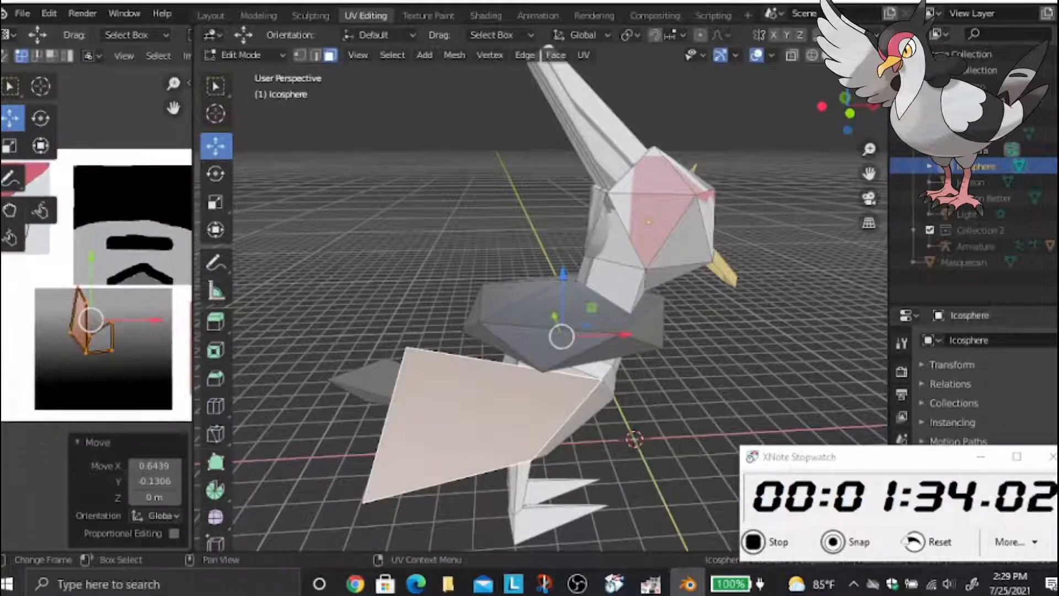
pyautogui.press('r')
pyautogui.click(101, 310)
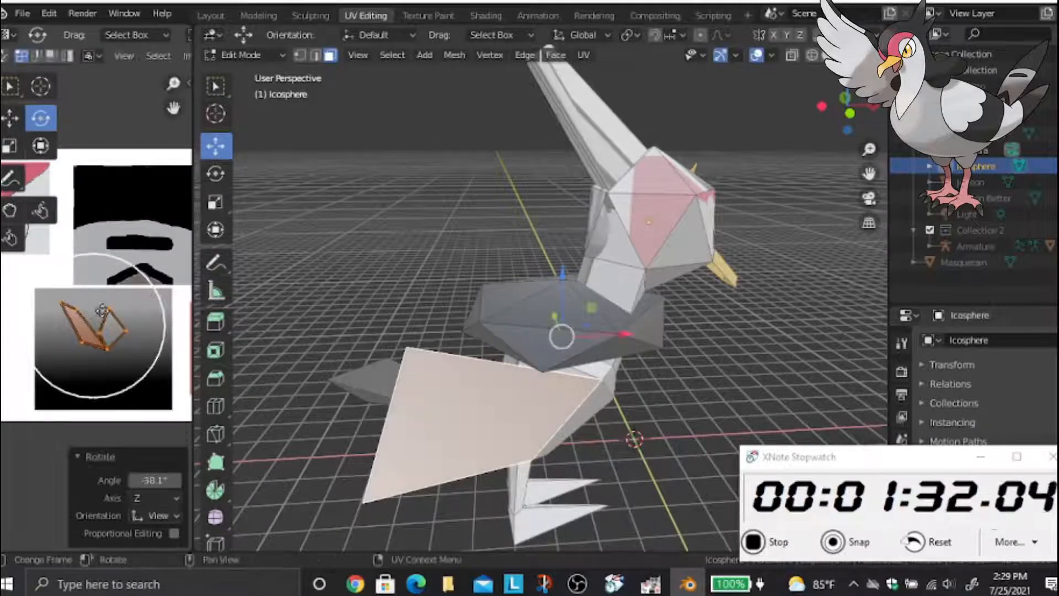
pyautogui.press('s')
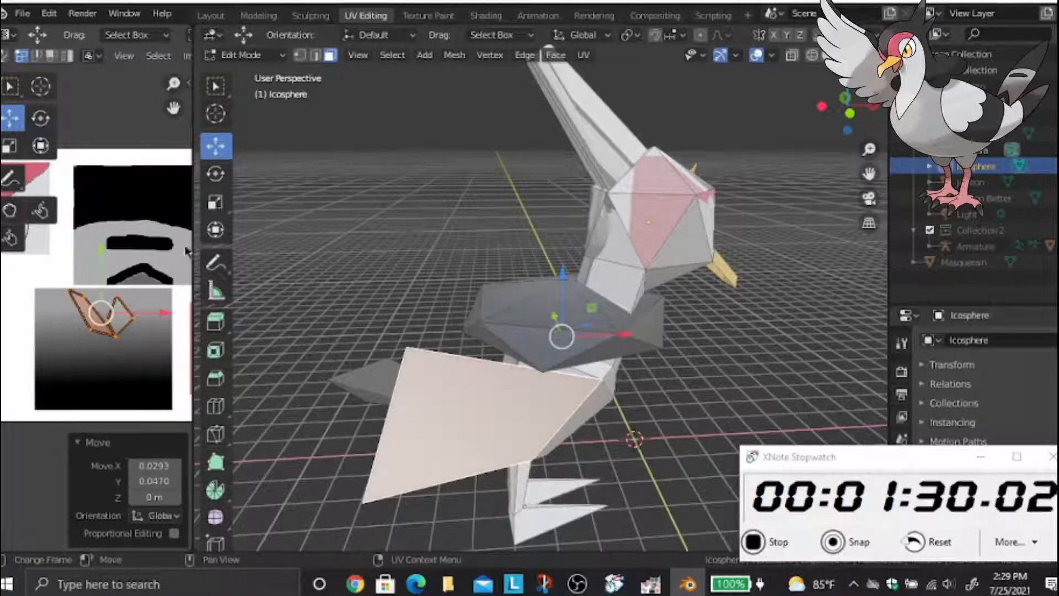
pyautogui.press('Return')
pyautogui.press('g')
pyautogui.click(105, 308)
pyautogui.click(464, 206)
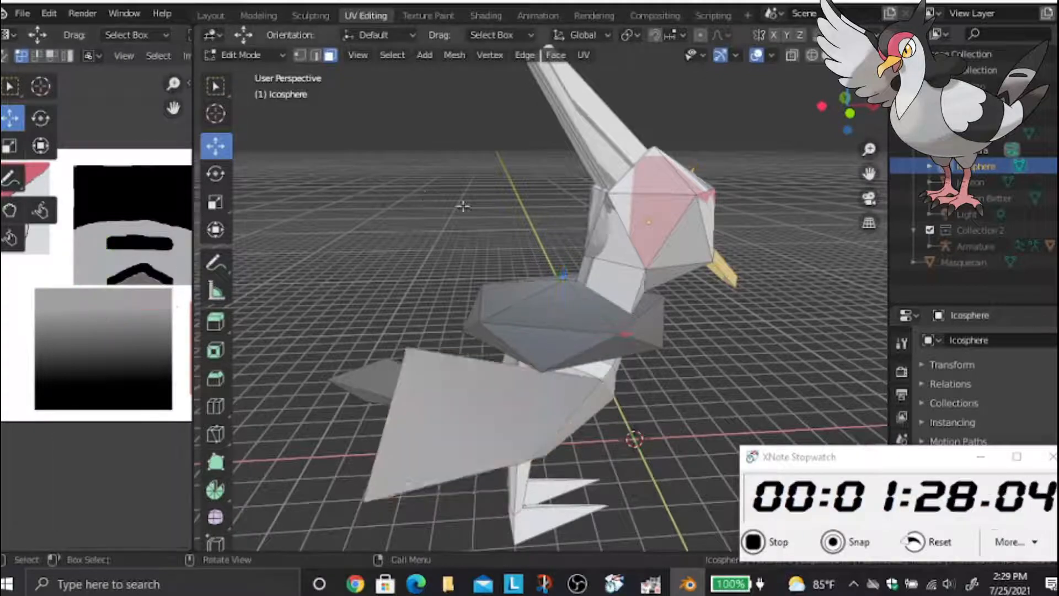
# Select the faces on the back of the neck and the back of the head
pyautogui.moveTo(464, 206); pyautogui.dragTo(515, 285, button='middle')
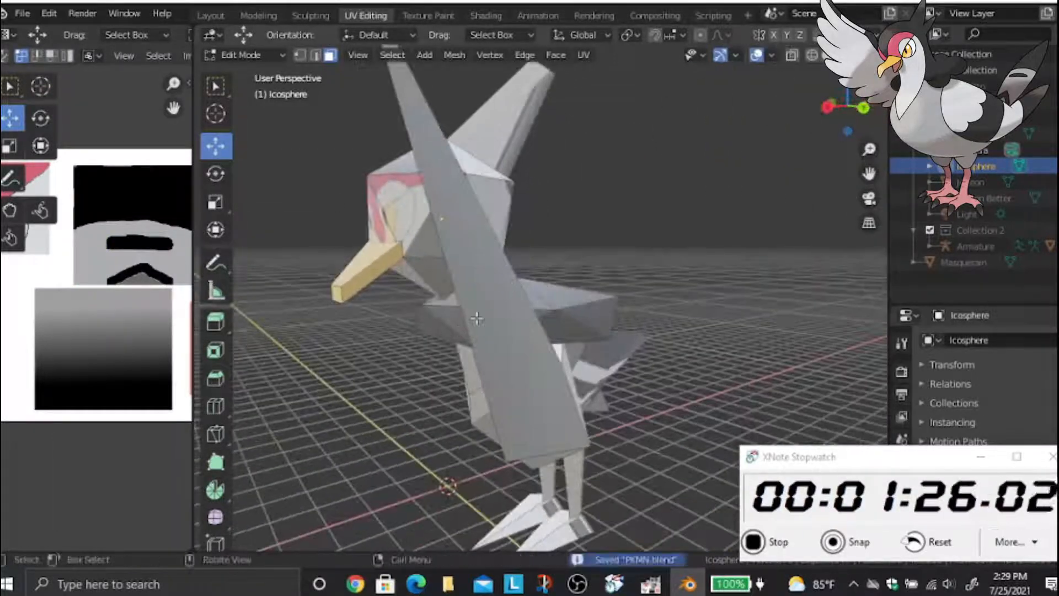
pyautogui.moveTo(477, 319); pyautogui.dragTo(518, 327, button='middle')
pyautogui.moveTo(78, 295); pyautogui.dragTo(221, 315, button='middle')
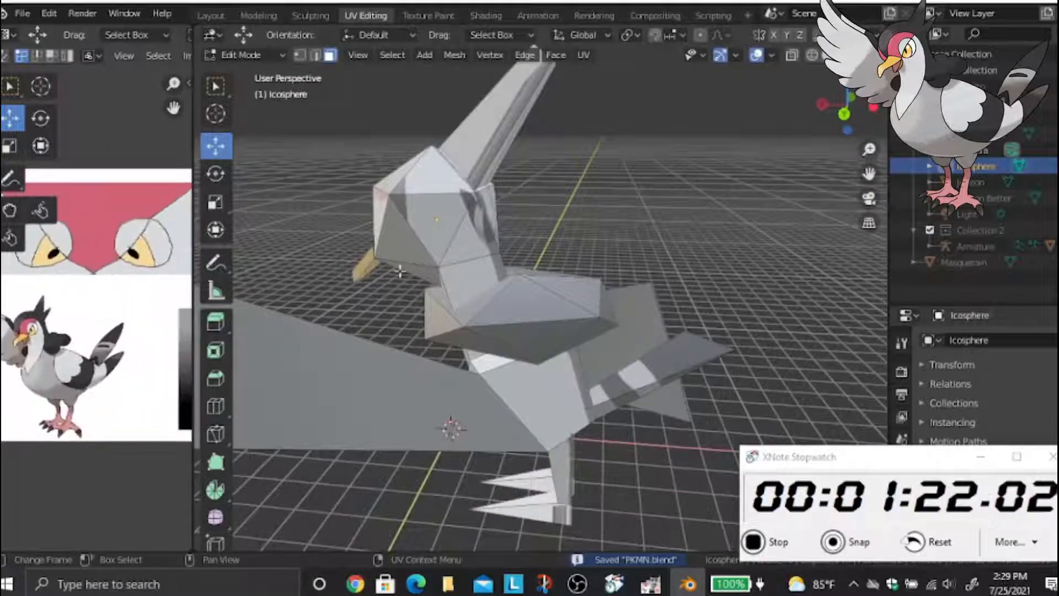
pyautogui.moveTo(555, 259); pyautogui.dragTo(477, 293, button='middle')
pyautogui.click(477, 293)
pyautogui.moveTo(646, 234); pyautogui.dragTo(563, 245, button='middle')
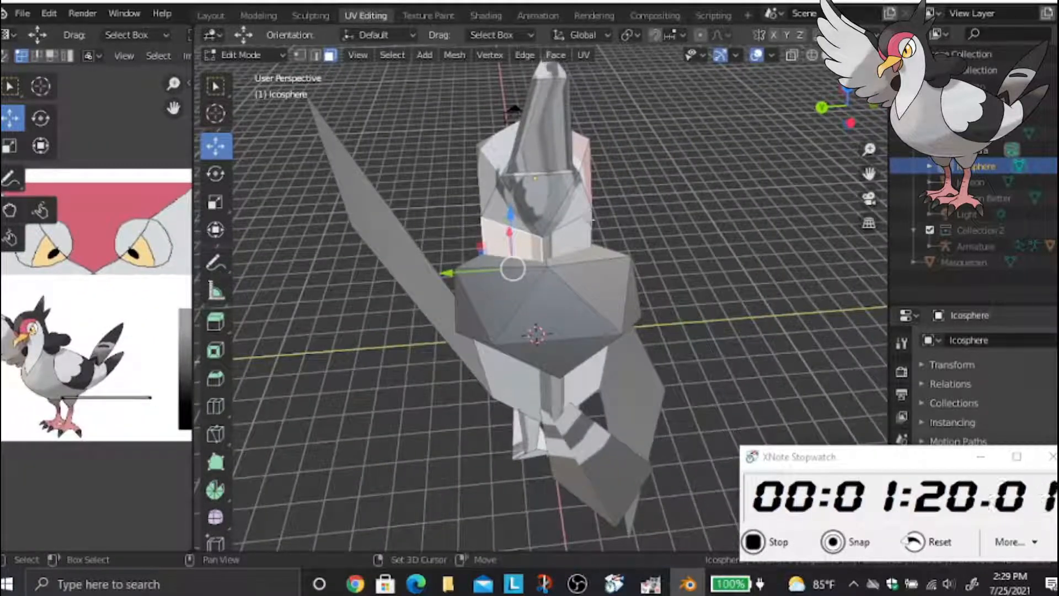
pyautogui.keyDown('shift'); pyautogui.click(578, 238); pyautogui.keyUp('shift')
pyautogui.keyDown('shift'); pyautogui.click(573, 211); pyautogui.keyUp('shift')
pyautogui.keyDown('shift'); pyautogui.click(543, 197); pyautogui.keyUp('shift')
pyautogui.keyDown('shift'); pyautogui.click(506, 203); pyautogui.keyUp('shift')
pyautogui.keyDown('shift'); pyautogui.click(486, 166); pyautogui.keyUp('shift')
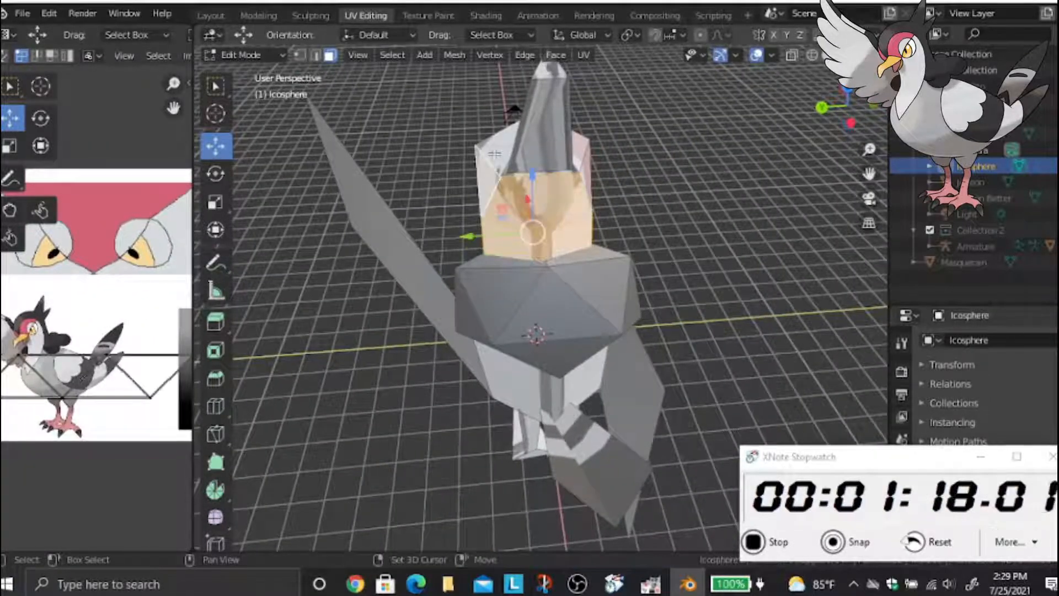
# Add the upper head faces, the head crest and the rear body faces below the collar to the selection
pyautogui.keyDown('shift'); pyautogui.click(494, 155); pyautogui.keyUp('shift')
pyautogui.keyDown('shift'); pyautogui.click(556, 150); pyautogui.keyUp('shift')
pyautogui.keyDown('shift'); pyautogui.click(589, 169); pyautogui.keyUp('shift')
pyautogui.moveTo(588, 169); pyautogui.dragTo(388, 145, button='middle')
pyautogui.keyDown('shift'); pyautogui.click(617, 182); pyautogui.keyUp('shift')
pyautogui.keyDown('shift'); pyautogui.click(635, 171); pyautogui.keyUp('shift')
pyautogui.keyDown('shift'); pyautogui.click(679, 214); pyautogui.keyUp('shift')
pyautogui.moveTo(678, 214); pyautogui.dragTo(568, 332, button='middle')
pyautogui.click(564, 331)
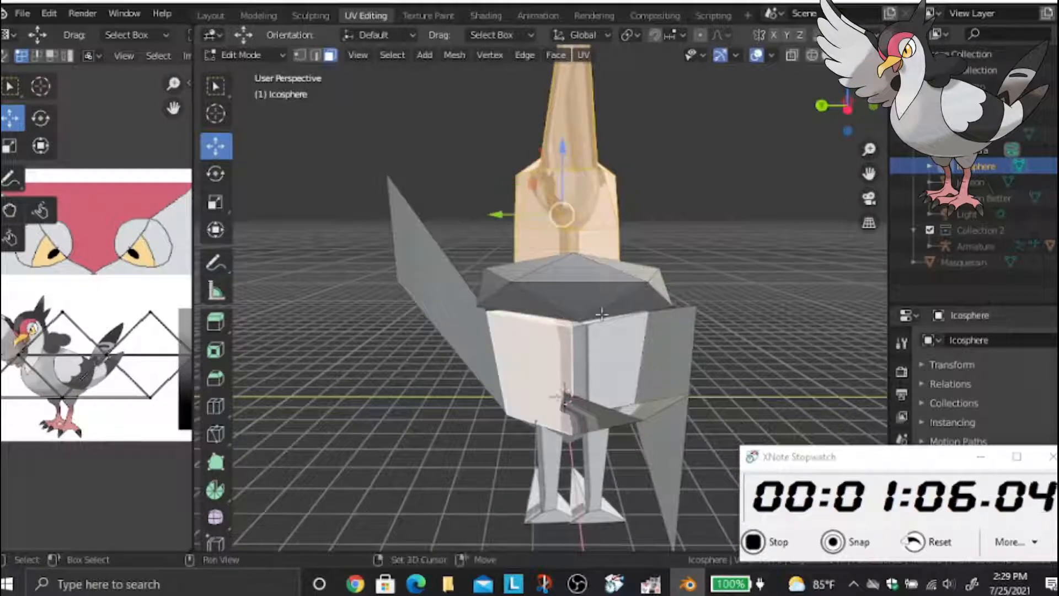
pyautogui.keyDown('shift'); pyautogui.click(578, 325); pyautogui.keyUp('shift')
# Scale the selected faces' UVs to 0.205, move them onto the dark part of the grey gradient and clear the selection
pyautogui.scroll(-5, 124, 299)
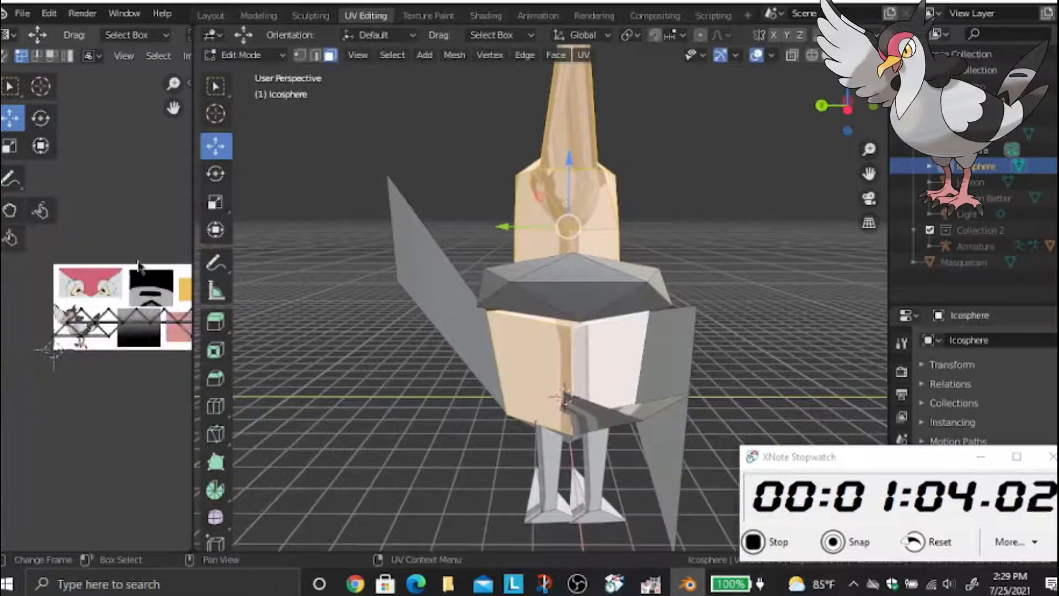
pyautogui.press('s')
pyautogui.click(123, 306)
pyautogui.press('g')
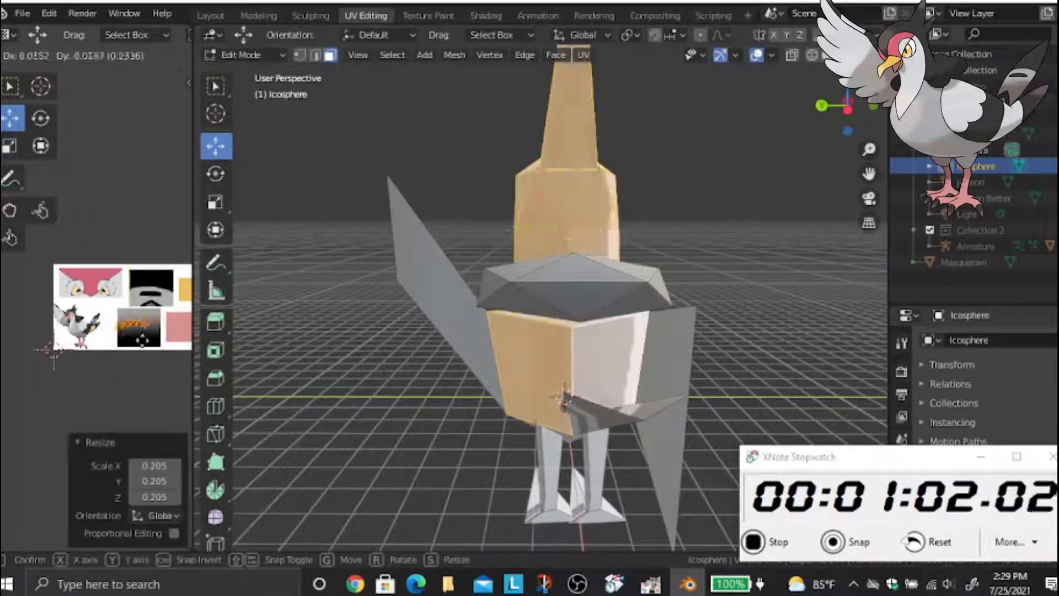
pyautogui.click(145, 345)
pyautogui.click(672, 244)
pyautogui.moveTo(660, 241); pyautogui.dragTo(721, 225, button='middle')
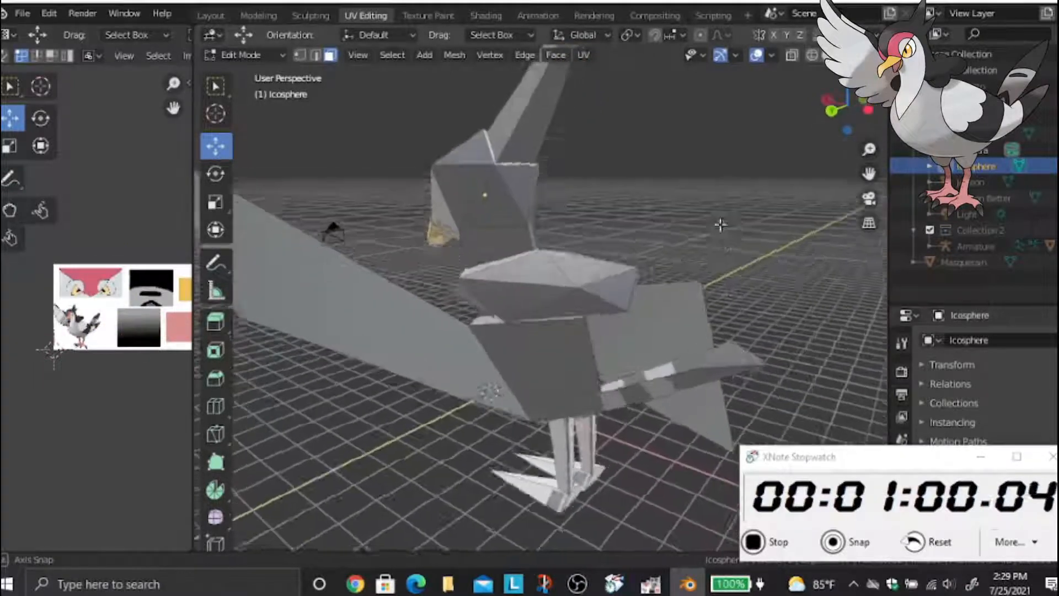
# Move the UVs of the light faces on top of the body, under the collar, onto the dark part of the gradient and deselect
pyautogui.scroll(3, 595, 342)
pyautogui.moveTo(595, 343); pyautogui.dragTo(599, 342, button='middle')
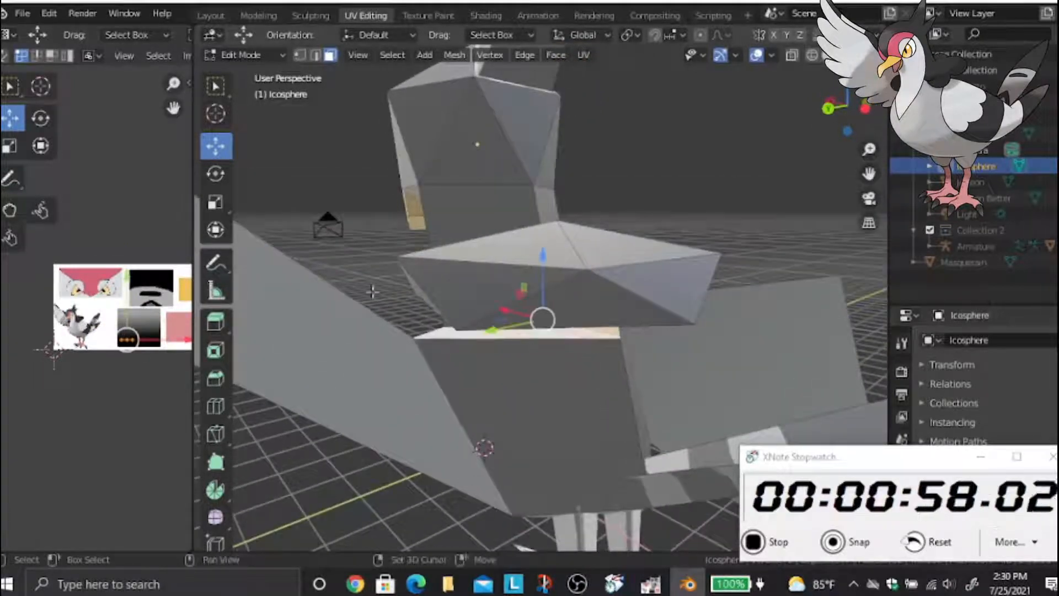
pyautogui.moveTo(363, 278); pyautogui.dragTo(654, 313, button='middle')
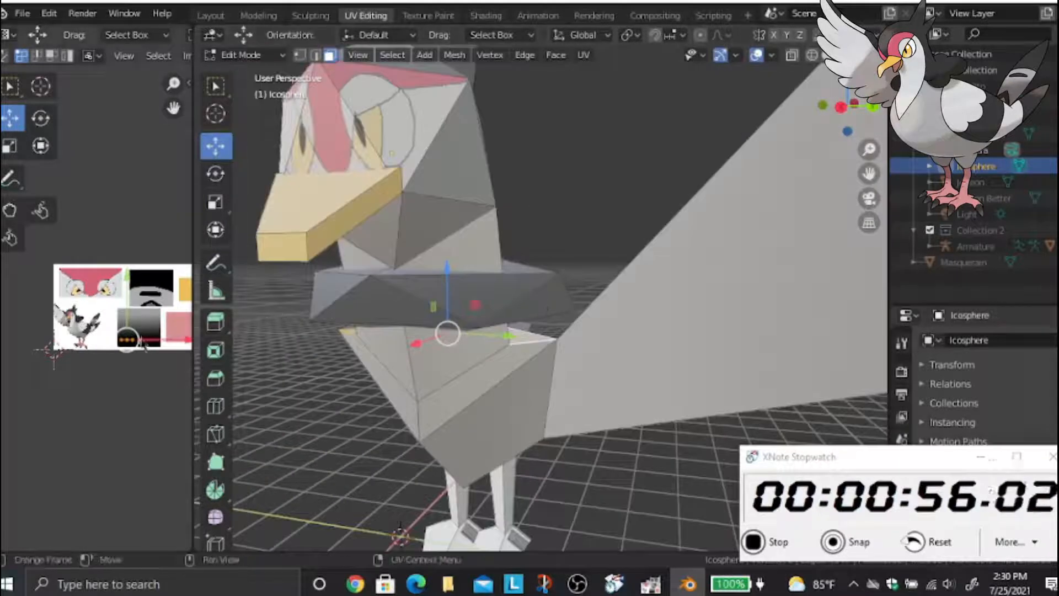
pyautogui.scroll(3, 364, 340)
pyautogui.moveTo(405, 309); pyautogui.dragTo(330, 313, button='middle')
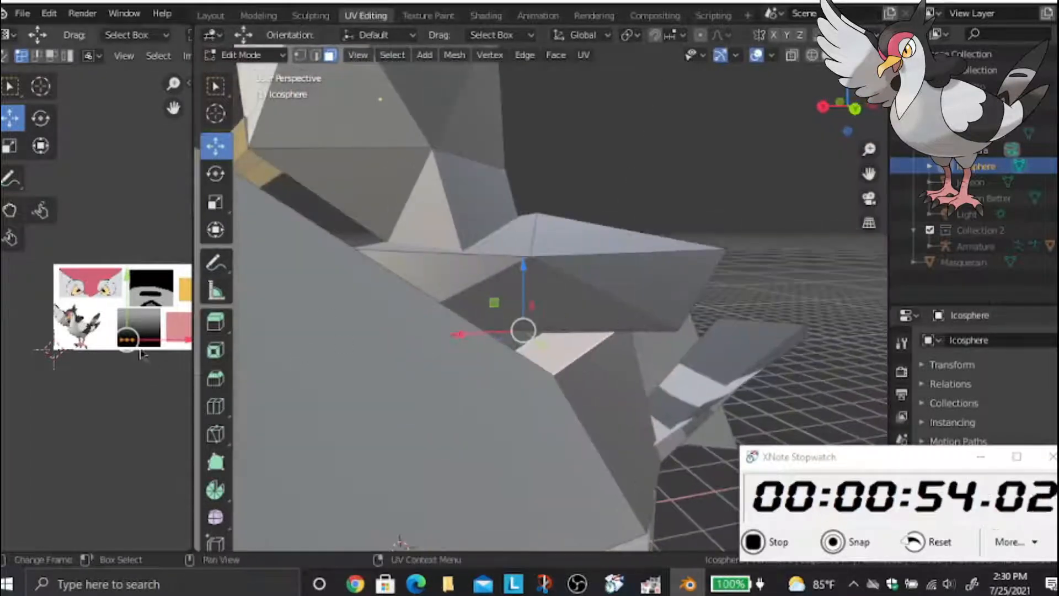
pyautogui.moveTo(128, 338); pyautogui.dragTo(134, 343)
pyautogui.click(723, 217)
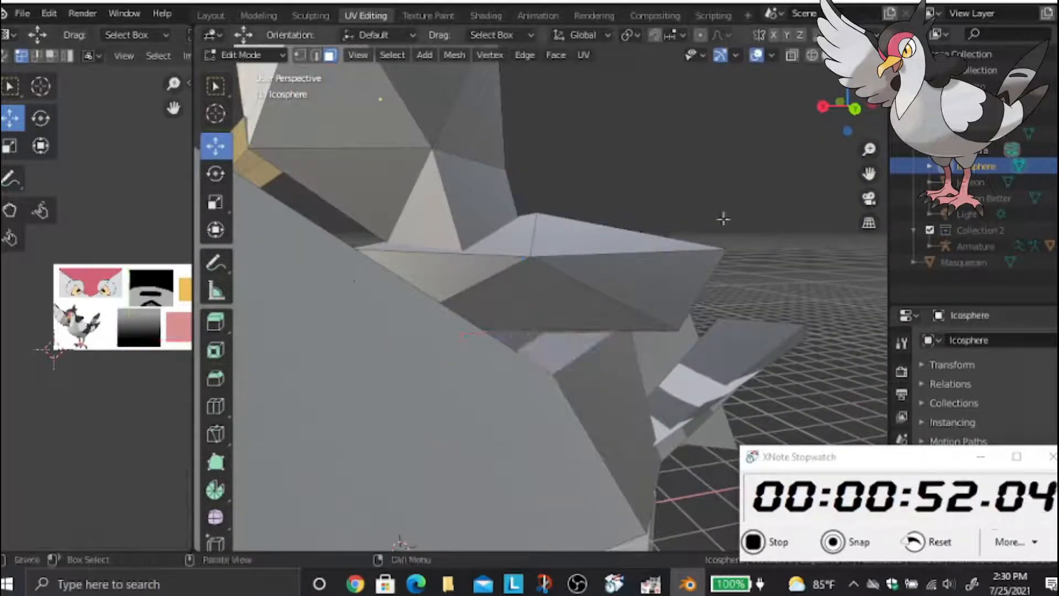
# Select all faces of both legs and feet along with their UVs
pyautogui.moveTo(723, 217); pyautogui.dragTo(668, 251, button='middle')
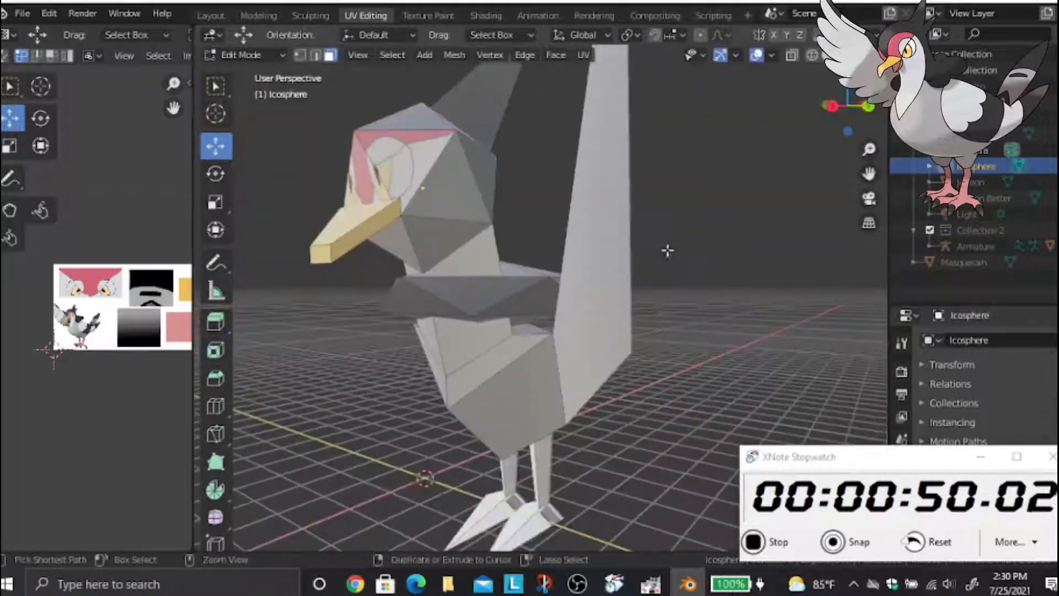
pyautogui.moveTo(554, 249); pyautogui.dragTo(599, 261, button='middle')
pyautogui.moveTo(646, 205); pyautogui.dragTo(604, 351, button='middle')
pyautogui.moveTo(612, 430); pyautogui.dragTo(578, 353, button='middle')
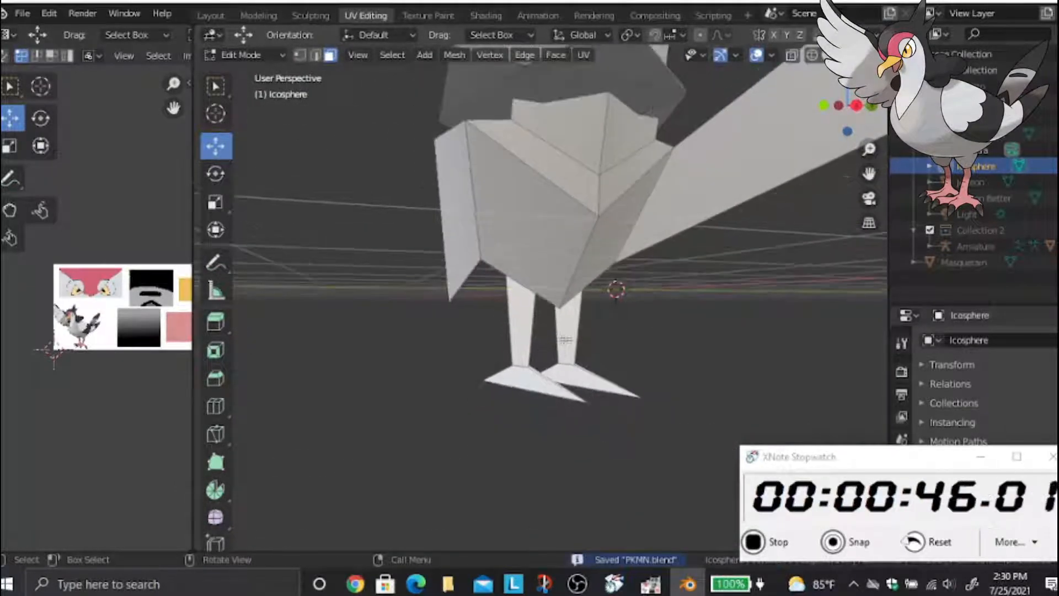
pyautogui.press('l')
pyautogui.press('a')
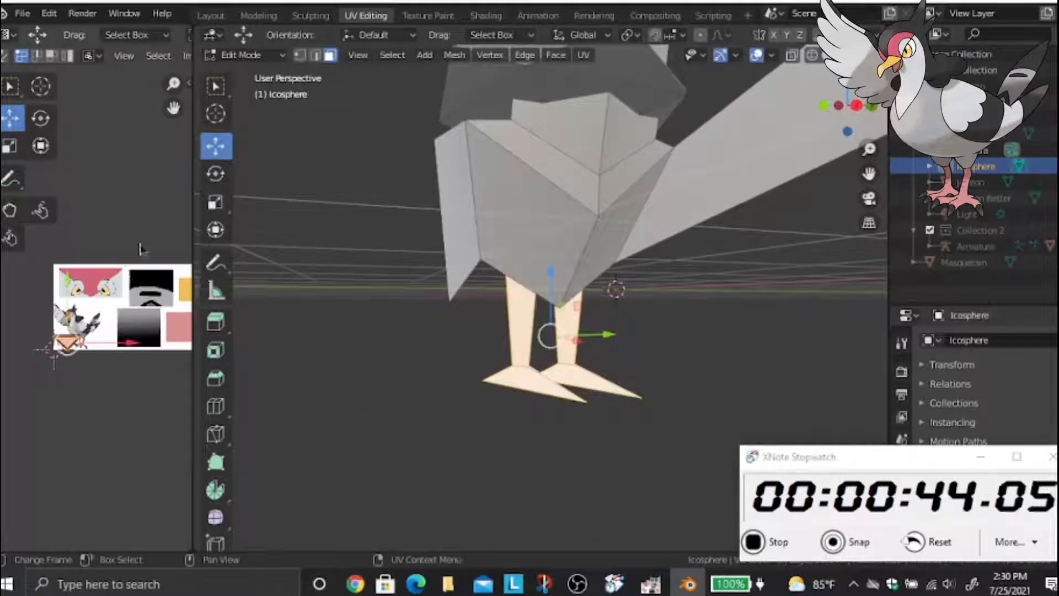
# Scale the leg and foot UVs to 0.557, move them onto the pink swatch, deselect and save the file
pyautogui.click(66, 344)
pyautogui.press('g')
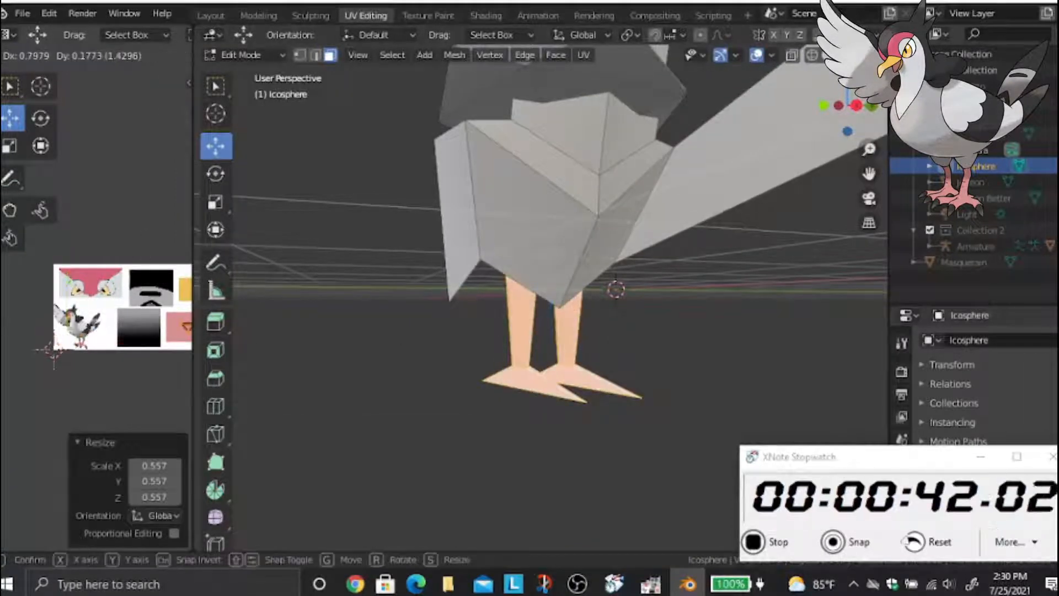
pyautogui.click(340, 356)
pyautogui.click(517, 420)
pyautogui.moveTo(518, 420); pyautogui.dragTo(711, 419, button='middle')
pyautogui.hotkey('ctrl', 's')
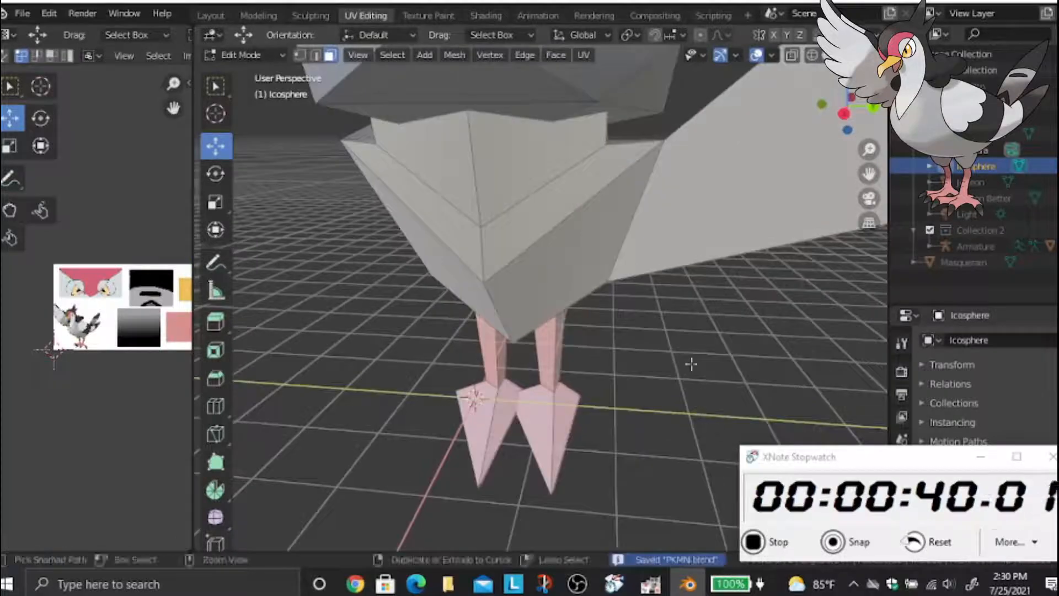
# Add two loop cuts across the raised wing without sliding them
pyautogui.moveTo(690, 364); pyautogui.dragTo(634, 349, button='middle')
pyautogui.scroll(-5, 634, 298)
pyautogui.moveTo(635, 290); pyautogui.dragTo(266, 270, button='middle')
pyautogui.scroll(2, 607, 246)
pyautogui.click(265, 256)
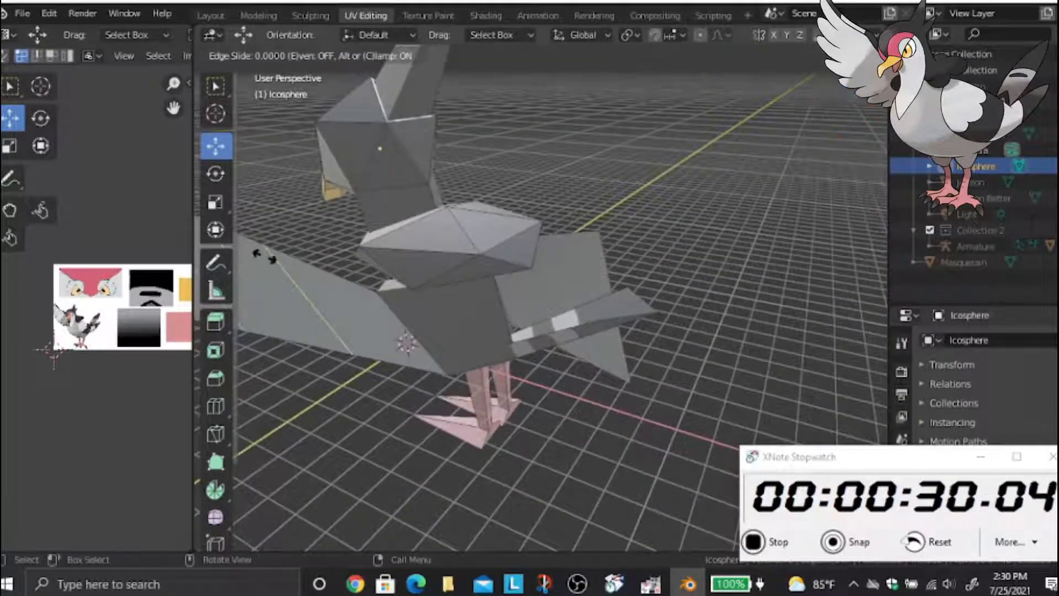
pyautogui.click(265, 255)
pyautogui.moveTo(265, 256); pyautogui.dragTo(22, 209, button='middle')
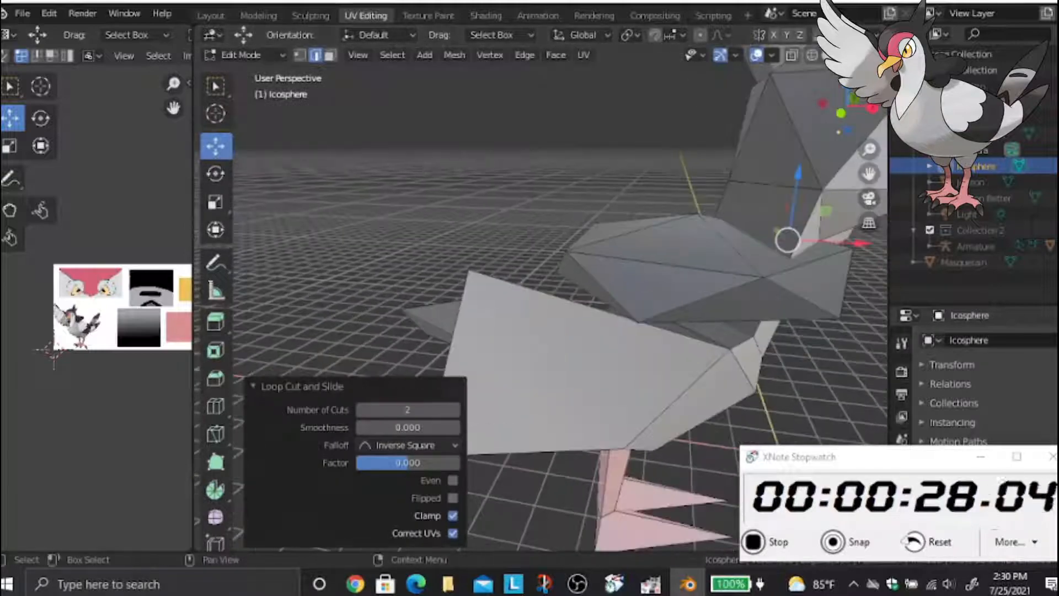
# Add two matching loop cuts across the lowered wing, keeping the slide factor at 0
pyautogui.moveTo(568, 520); pyautogui.dragTo(544, 284, button='middle')
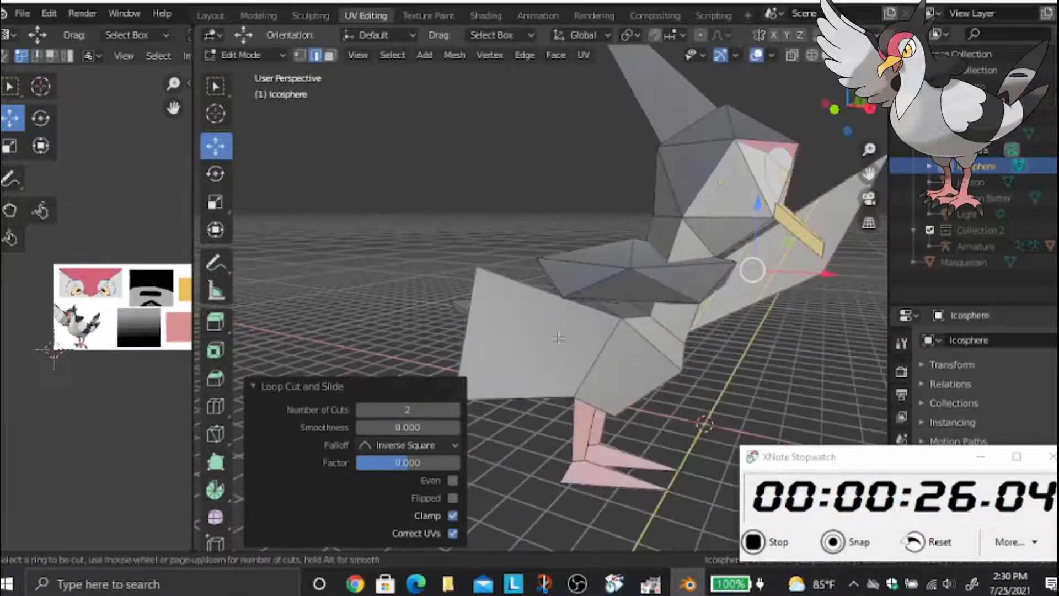
pyautogui.click(514, 280)
pyautogui.click(514, 280)
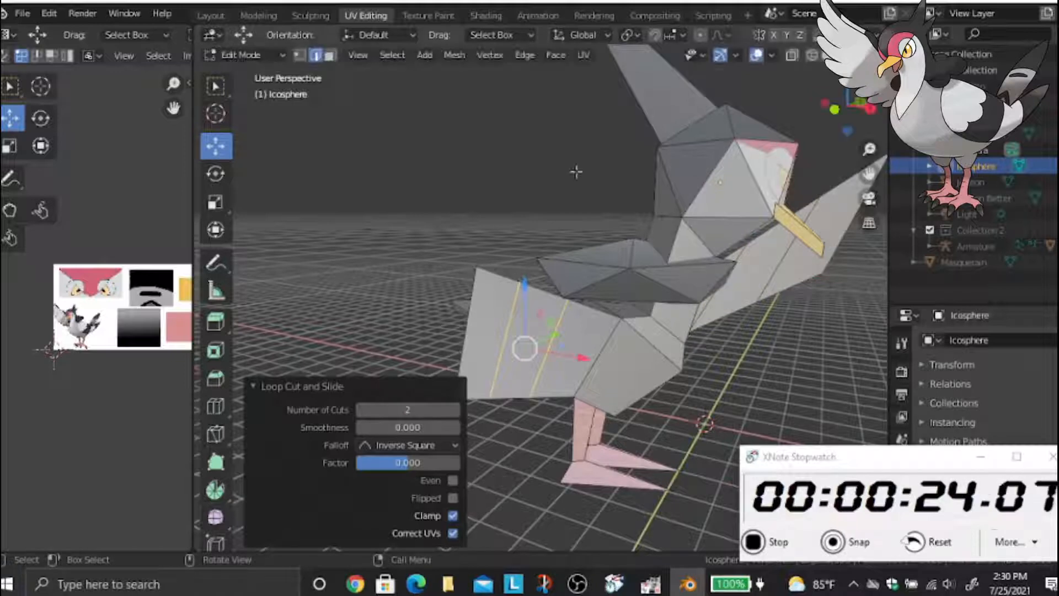
# Select the middle strip of both wings, move its UVs down to the dark part of the grey gradient and save the file
pyautogui.click(549, 314)
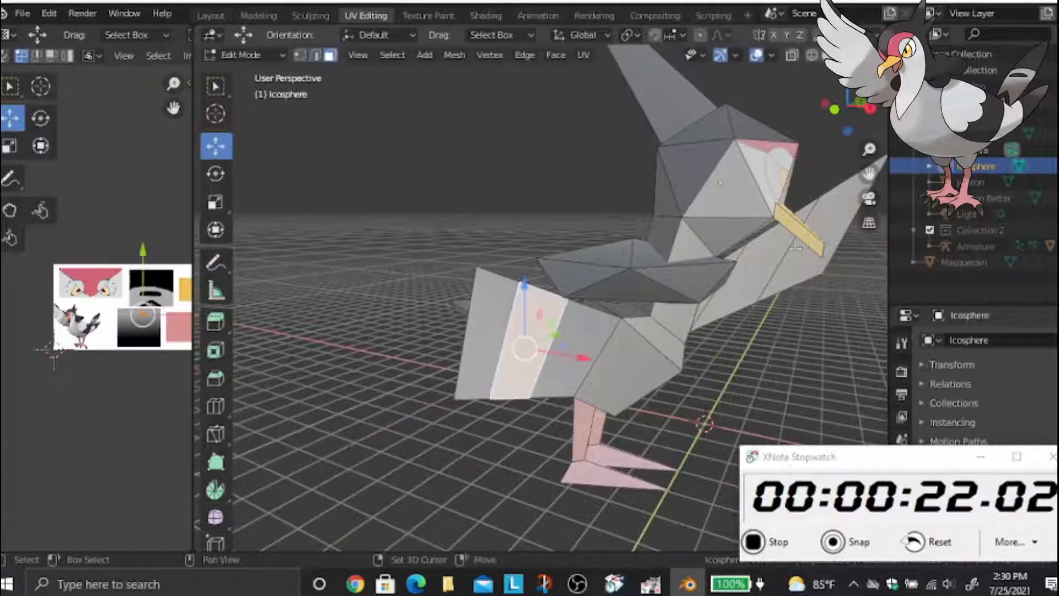
pyautogui.keyDown('shift'); pyautogui.click(786, 254); pyautogui.keyUp('shift')
pyautogui.scroll(3, 153, 341)
pyautogui.press('g')
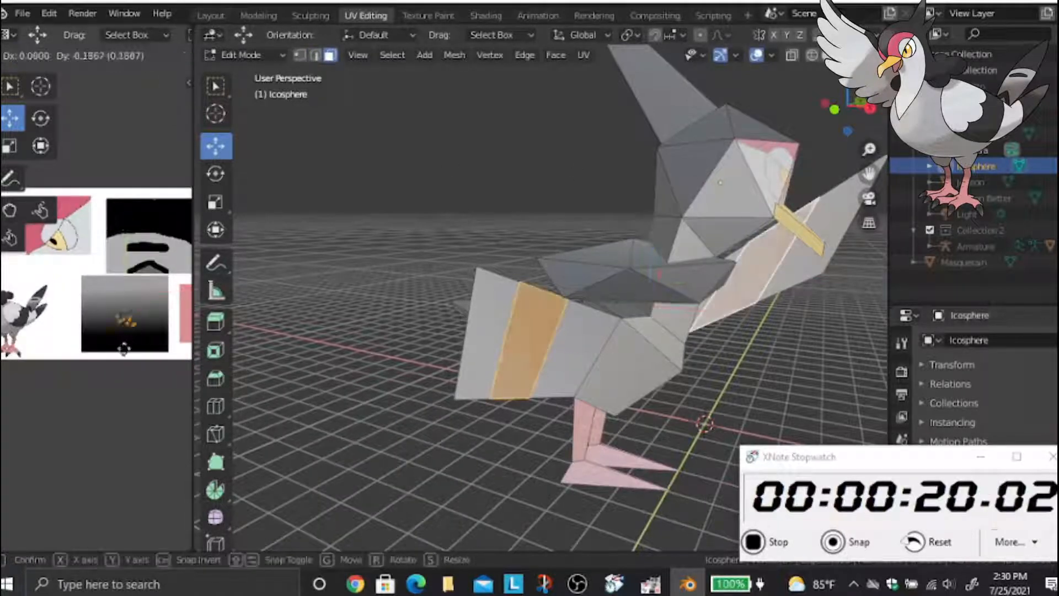
pyautogui.click(113, 355)
pyautogui.click(550, 162)
pyautogui.moveTo(607, 241); pyautogui.dragTo(525, 197, button='middle')
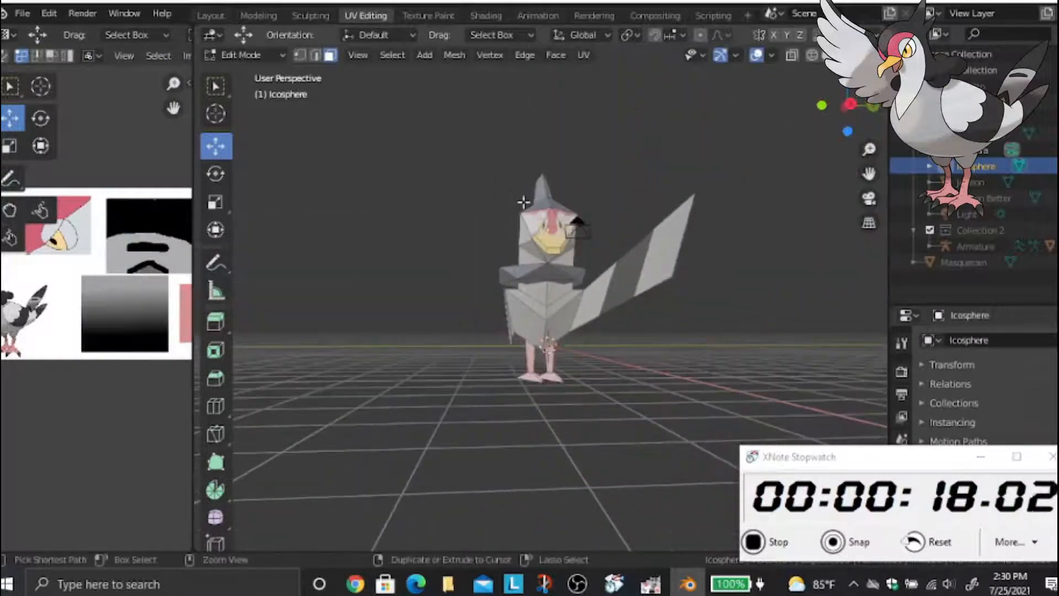
pyautogui.hotkey('ctrl', 's')
pyautogui.moveTo(586, 180); pyautogui.dragTo(444, 212, button='middle')
pyautogui.scroll(3, 478, 246)
pyautogui.moveTo(477, 246); pyautogui.dragTo(518, 434, button='middle')
pyautogui.hotkey('ctrl', 'r')
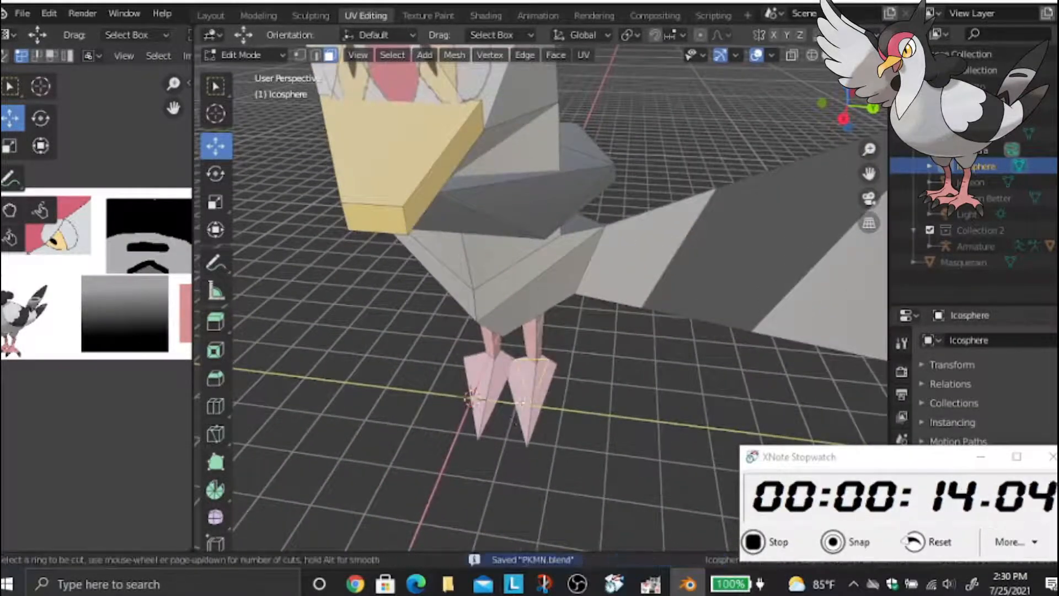
pyautogui.click(594, 423)
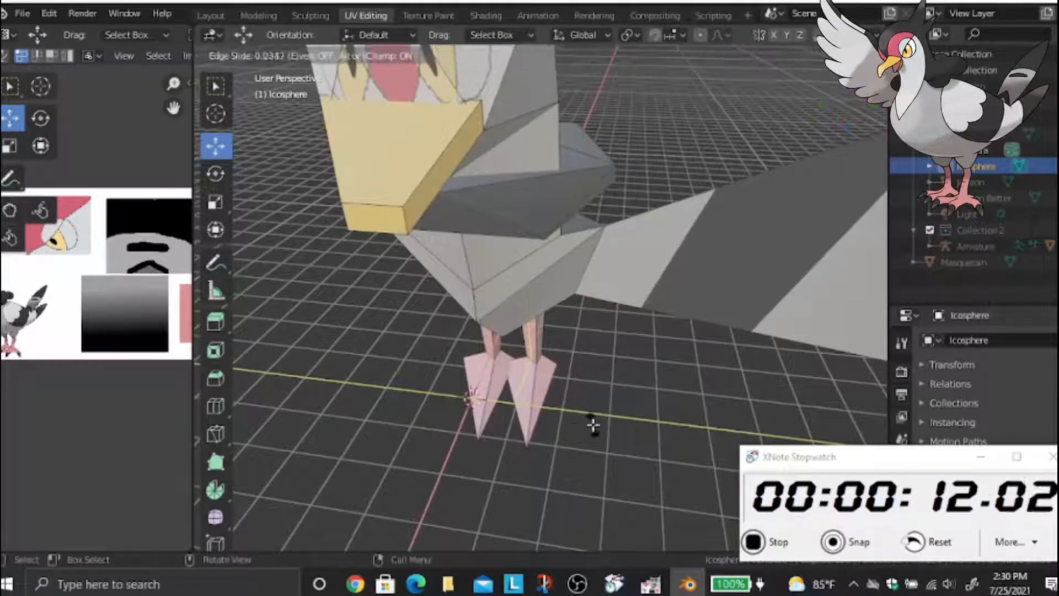
pyautogui.rightClick(593, 423)
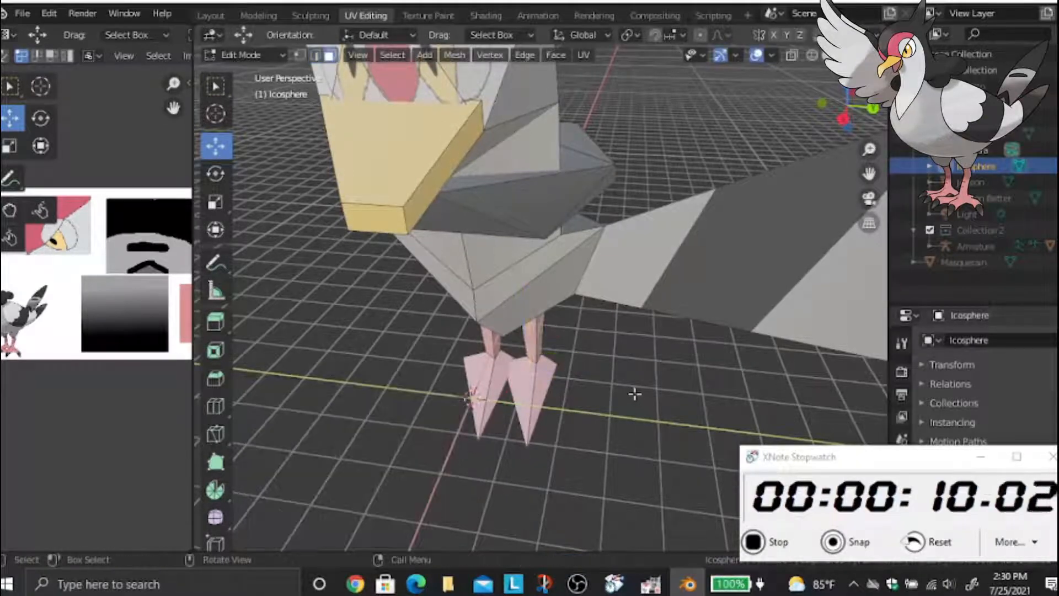
# Save the file, select the linked faces of the grey collar, lower the collar along Z and deselect it
pyautogui.scroll(1, 621, 355)
pyautogui.moveTo(655, 362); pyautogui.dragTo(587, 298, button='middle')
pyautogui.hotkey('ctrl', 's')
pyautogui.moveTo(610, 246); pyautogui.dragTo(577, 173, button='middle')
pyautogui.scroll(-3, 401, 283)
pyautogui.press('l')
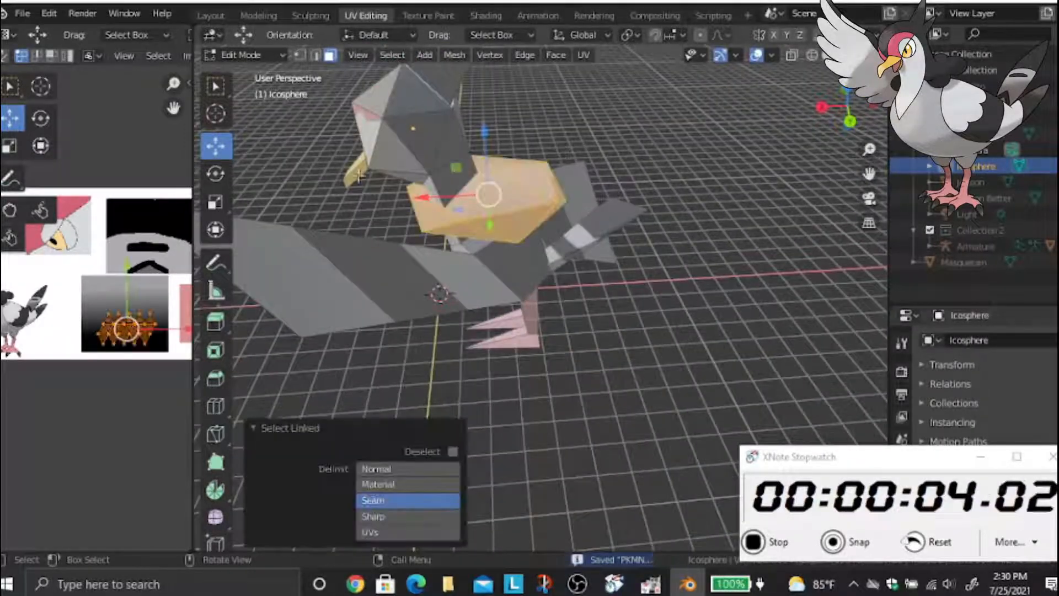
pyautogui.moveTo(488, 126); pyautogui.dragTo(481, 156)
pyautogui.click(480, 156)
pyautogui.moveTo(480, 156); pyautogui.dragTo(613, 182, button='middle')
pyautogui.moveTo(536, 232); pyautogui.dragTo(664, 255, button='middle')
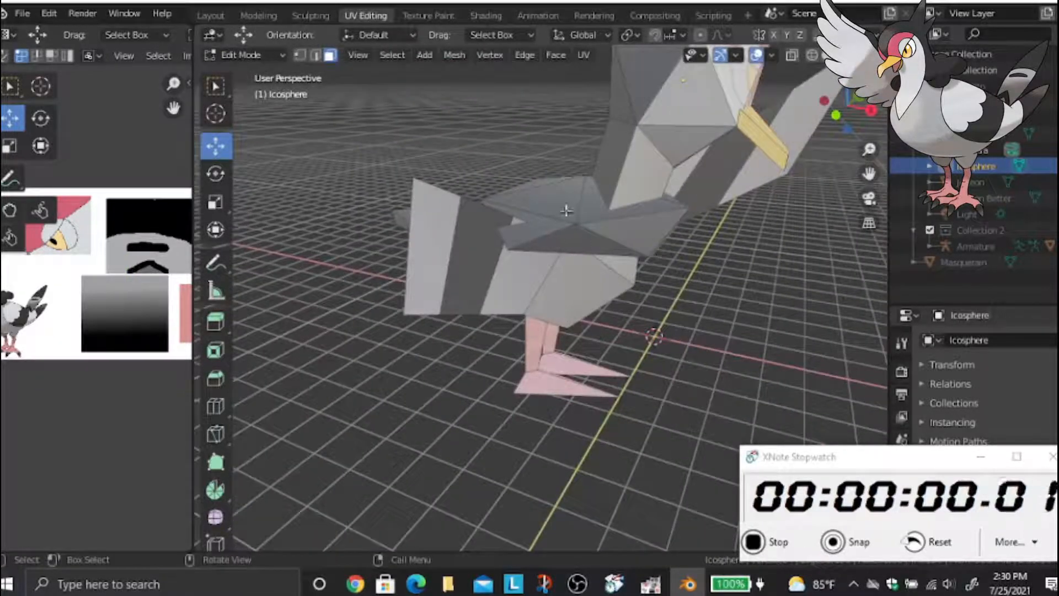
# Reselect the linked collar faces, raise the collar towards the head, deselect it and save the file
pyautogui.press('l')
pyautogui.click(538, 142)
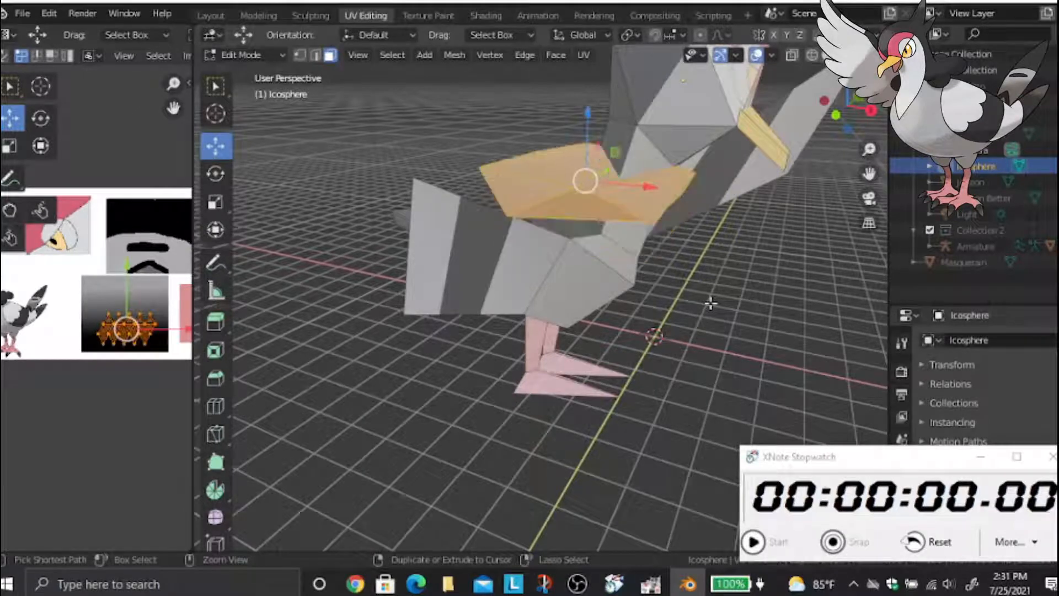
pyautogui.press('h')
pyautogui.hotkey('ctrl', 's')
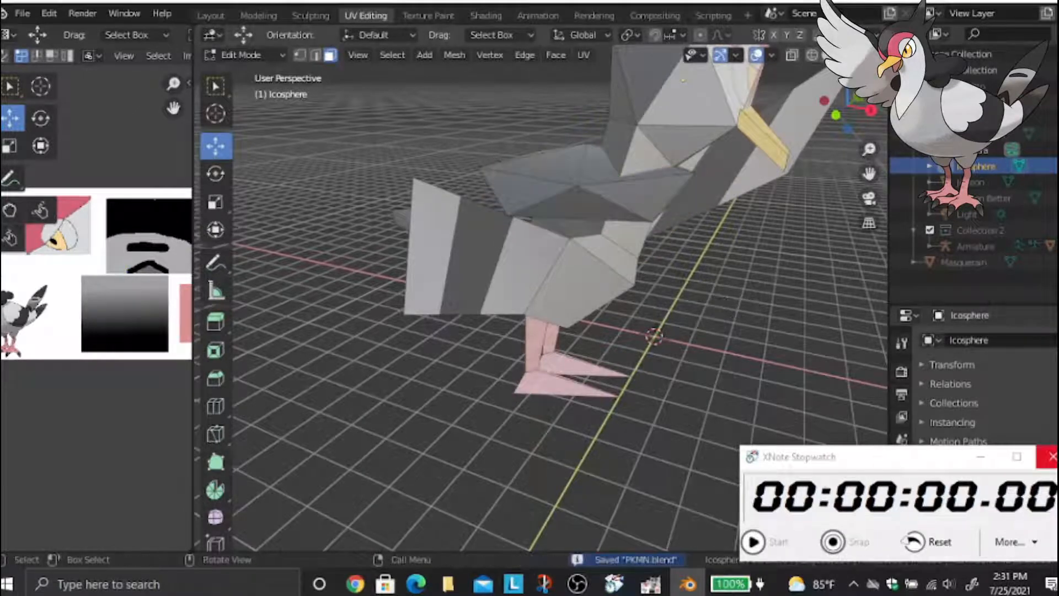
# Close the stopwatch window and switch the bird model from Edit Mode to Object Mode
pyautogui.click(1048, 457)
pyautogui.moveTo(828, 265); pyautogui.dragTo(663, 245, button='middle')
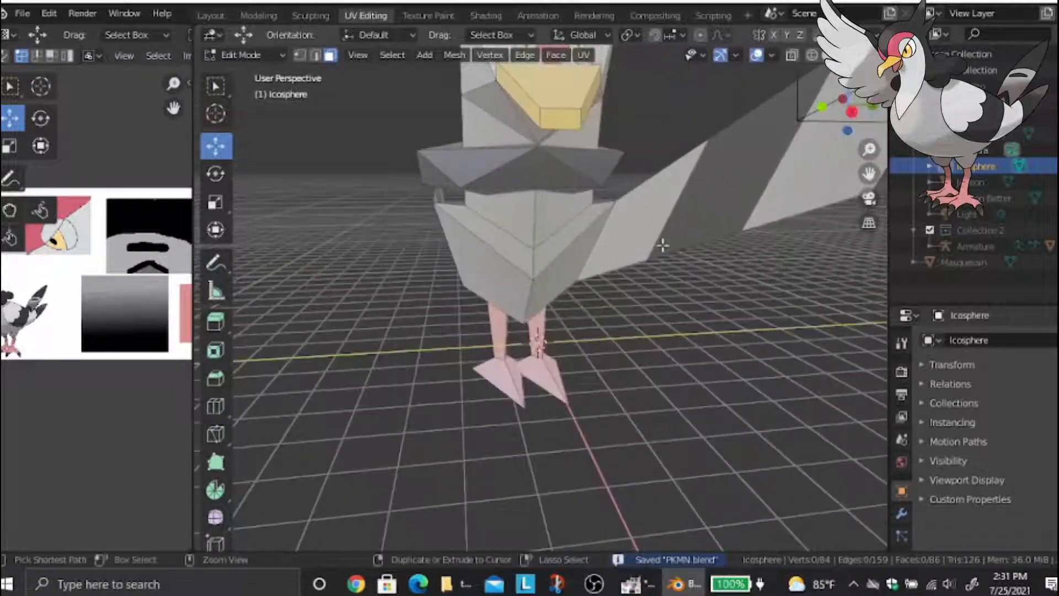
pyautogui.scroll(-6, 593, 224)
pyautogui.click(245, 55)
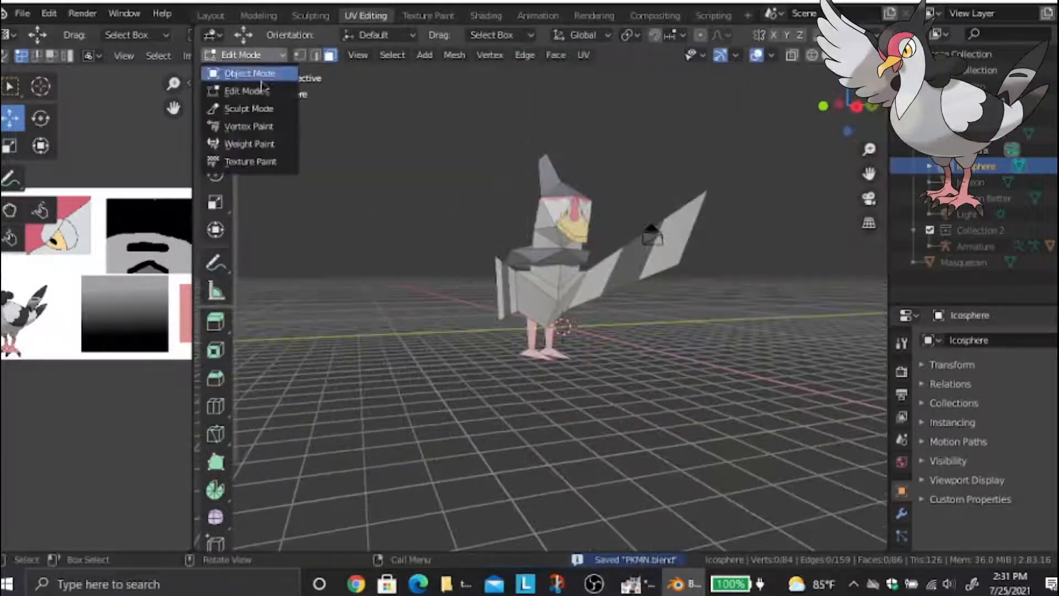
pyautogui.click(248, 78)
pyautogui.click(725, 330)
# Select the bird model and move it up 1.7882 m along Z so its feet stand on the grid
pyautogui.moveTo(725, 330); pyautogui.dragTo(601, 270, button='middle')
pyautogui.click(546, 203)
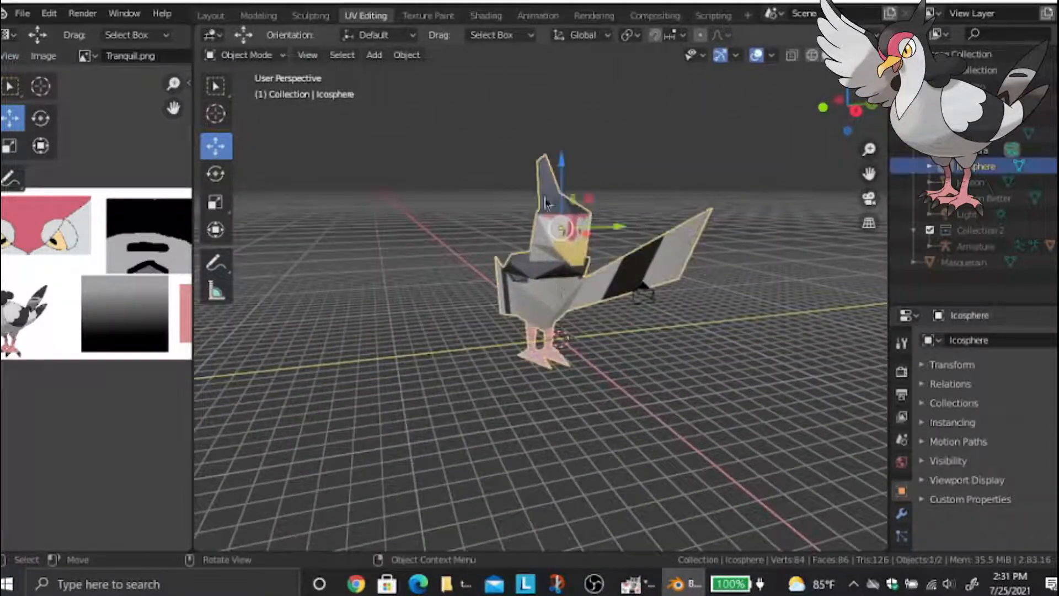
pyautogui.moveTo(566, 162); pyautogui.dragTo(563, 118)
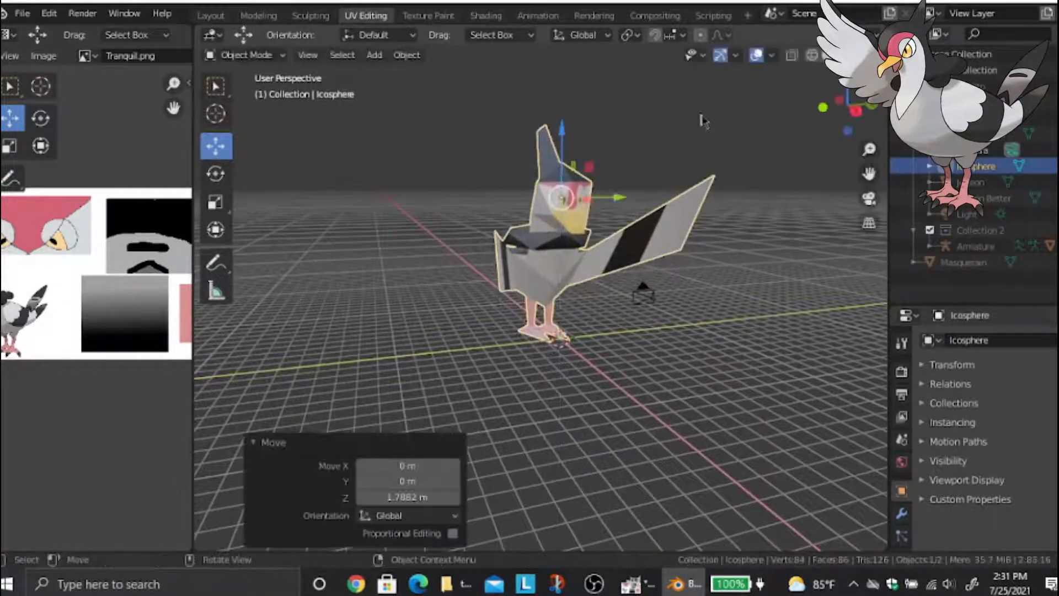
# Deselect the bird model and widen the image editor so the full-body Tranquill reference shows beside it
pyautogui.click(675, 113)
pyautogui.moveTo(626, 145); pyautogui.dragTo(626, 177, button='middle')
pyautogui.scroll(4, 544, 264)
pyautogui.moveTo(543, 264); pyautogui.dragTo(613, 261, button='middle')
pyautogui.moveTo(614, 190); pyautogui.dragTo(196, 226, button='middle')
pyautogui.scroll(6, 22, 231)
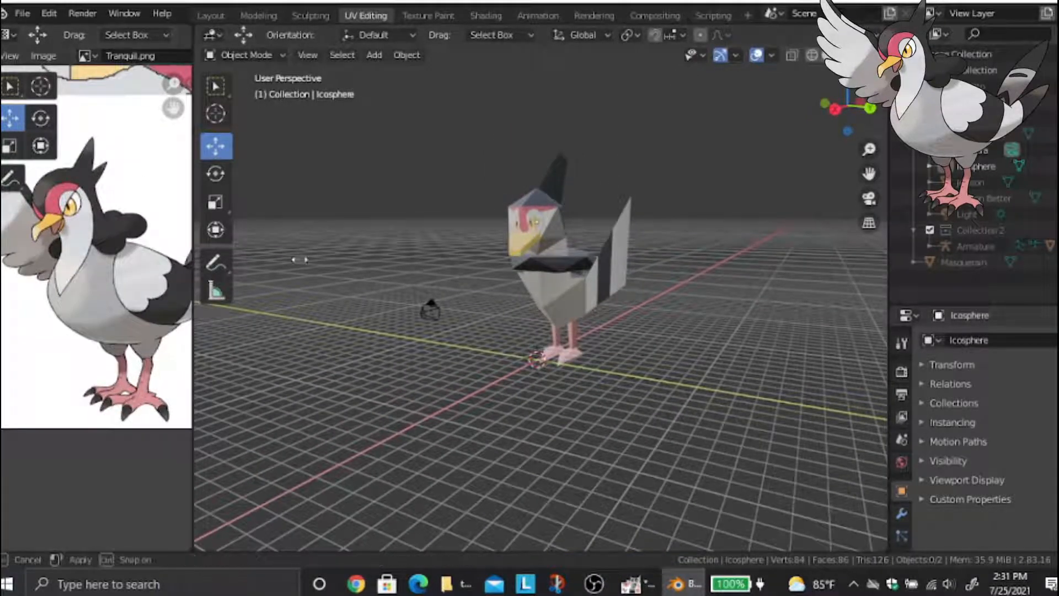
pyautogui.moveTo(298, 259); pyautogui.dragTo(385, 259)
pyautogui.scroll(5, 644, 253)
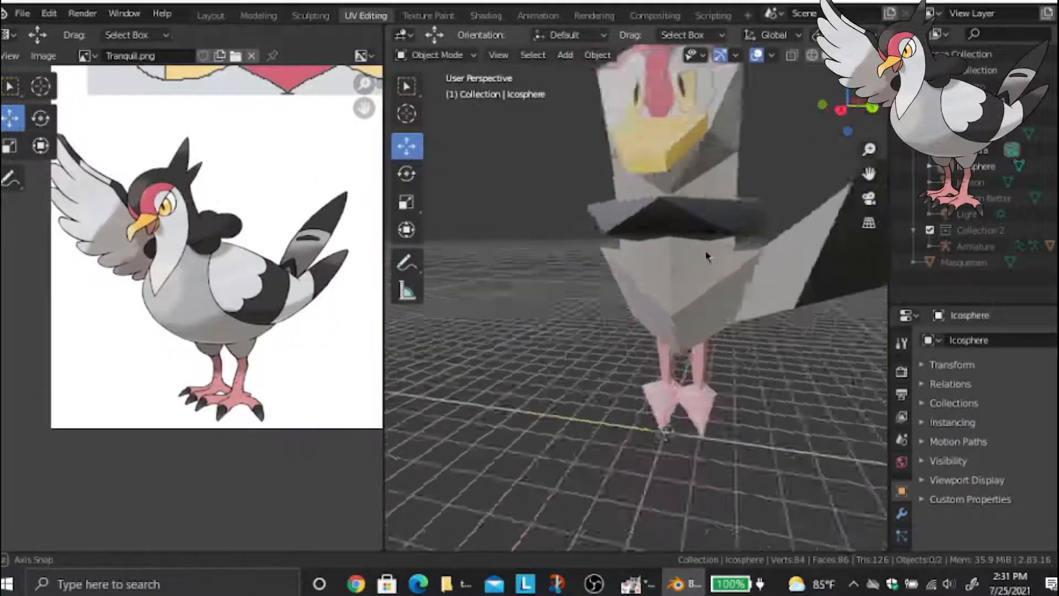
pyautogui.scroll(-5, 707, 255)
# Select the bird model, rotate it about the vertical axis so it faces partly sideways, and deselect it
pyautogui.click(655, 259)
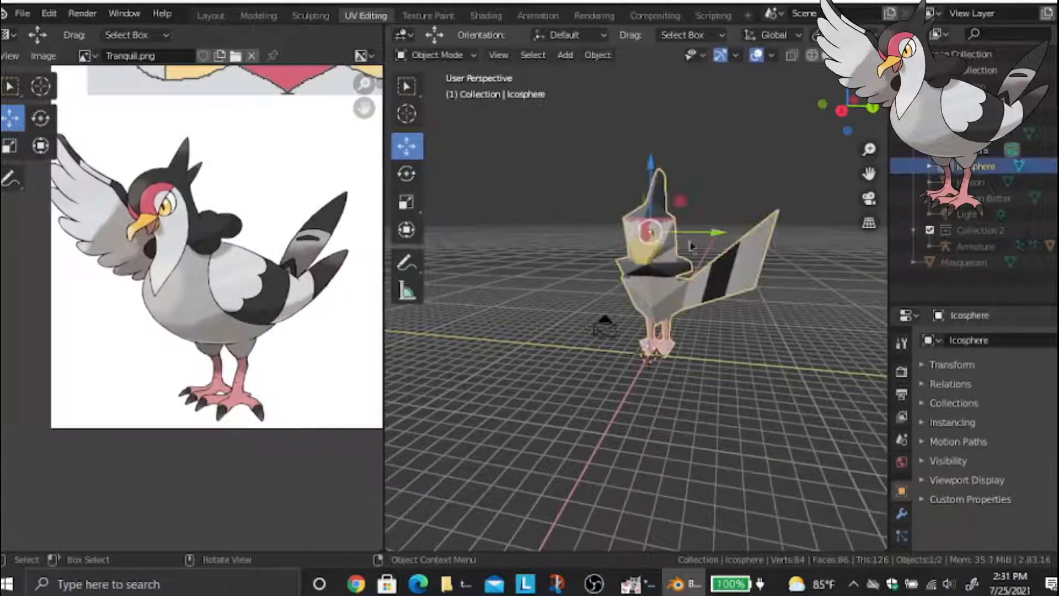
pyautogui.scroll(1, 717, 323)
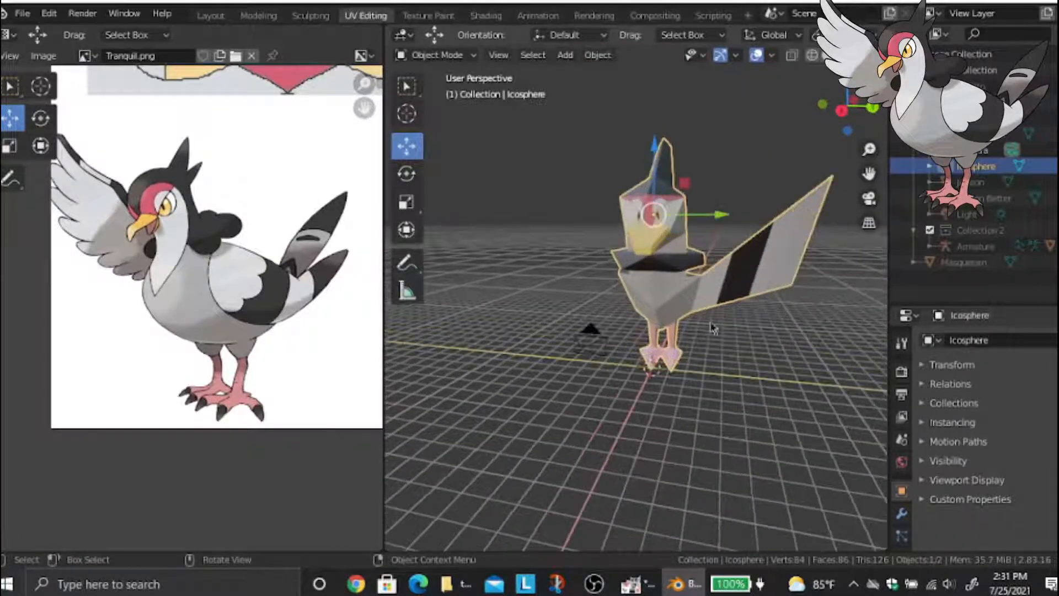
pyautogui.moveTo(711, 329); pyautogui.dragTo(680, 295, button='middle')
pyautogui.click(766, 338)
pyautogui.click(679, 295)
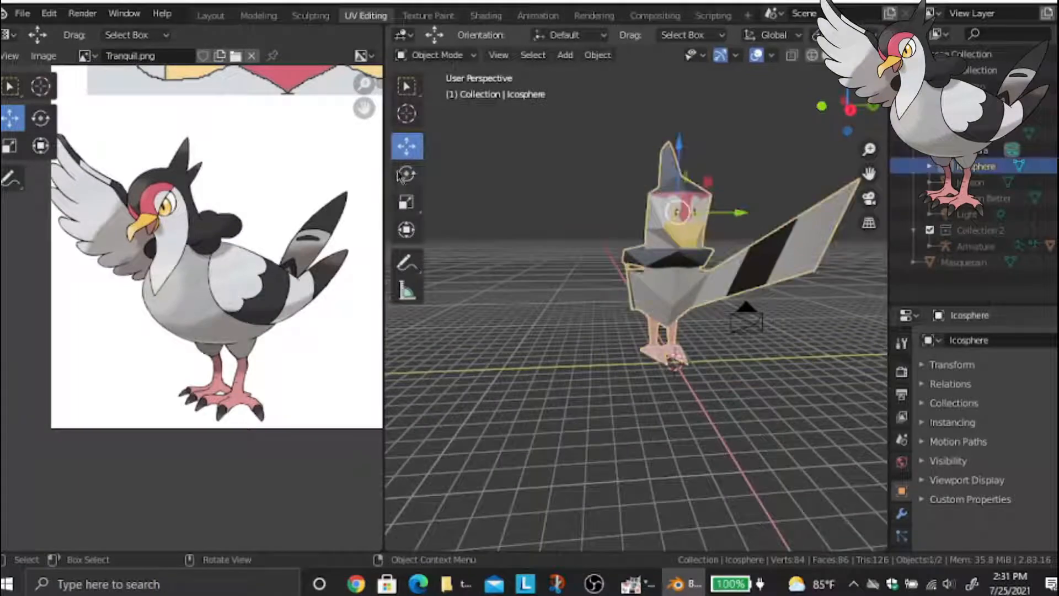
pyautogui.click(407, 174)
pyautogui.moveTo(735, 213); pyautogui.dragTo(716, 167)
pyautogui.click(716, 162)
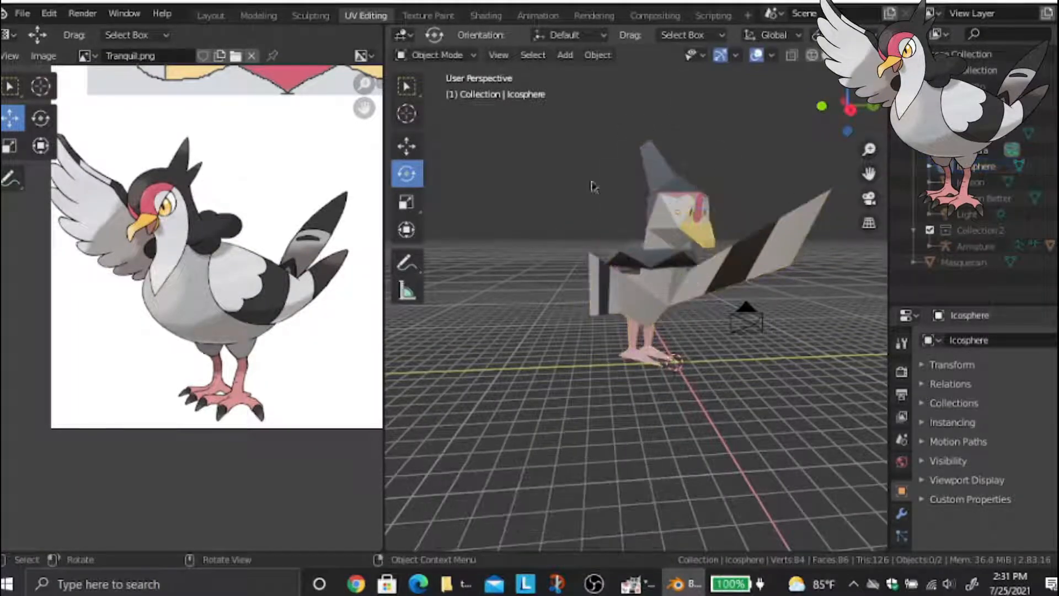
# Examine the bird model's front, sides and back against the reference image
pyautogui.moveTo(581, 198); pyautogui.dragTo(576, 223, button='middle')
pyautogui.scroll(1, 611, 190)
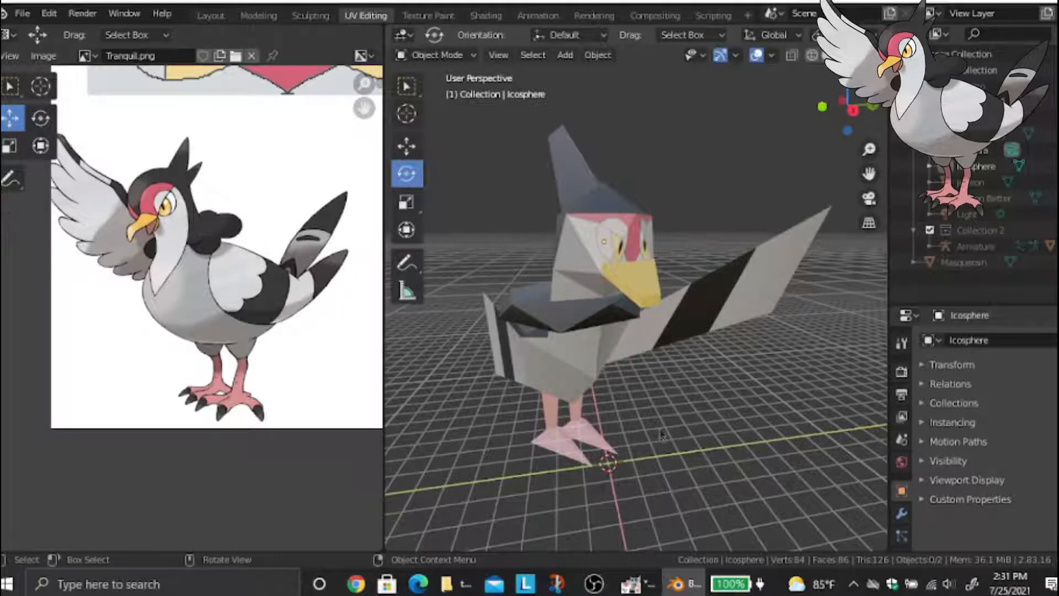
pyautogui.moveTo(548, 417); pyautogui.dragTo(871, 234, button='middle')
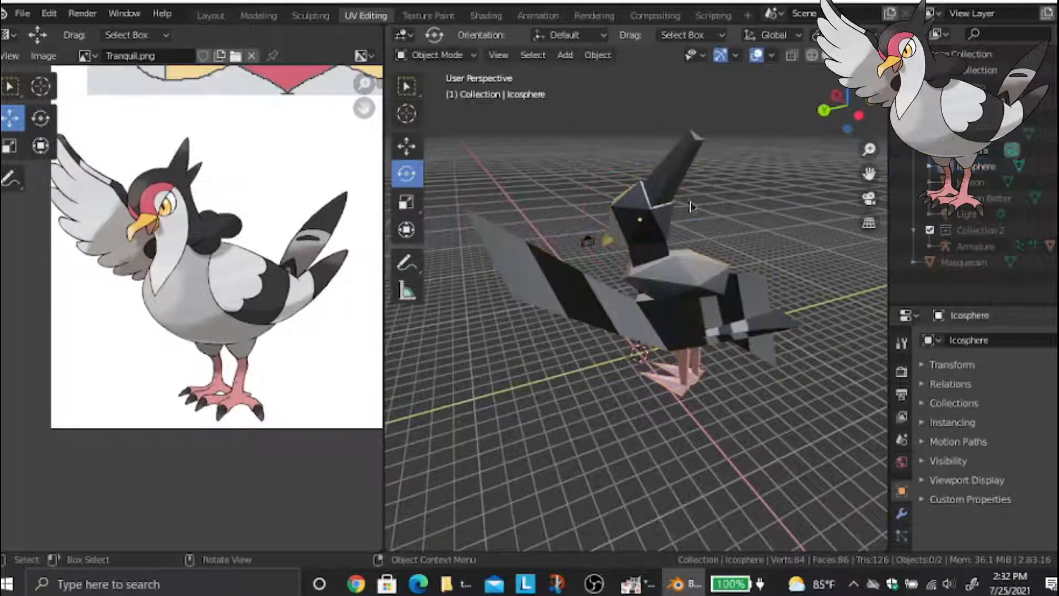
pyautogui.moveTo(691, 207); pyautogui.dragTo(474, 169, button='middle')
pyautogui.moveTo(662, 193); pyautogui.dragTo(695, 221, button='middle')
pyautogui.moveTo(767, 234); pyautogui.dragTo(775, 187, button='middle')
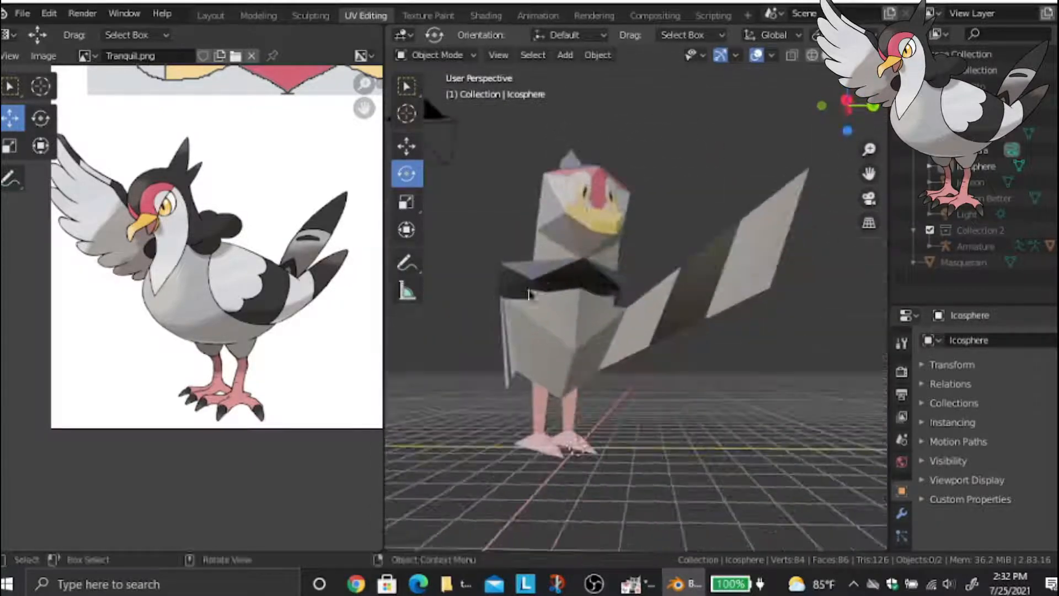
pyautogui.moveTo(528, 295); pyautogui.dragTo(671, 362, button='middle')
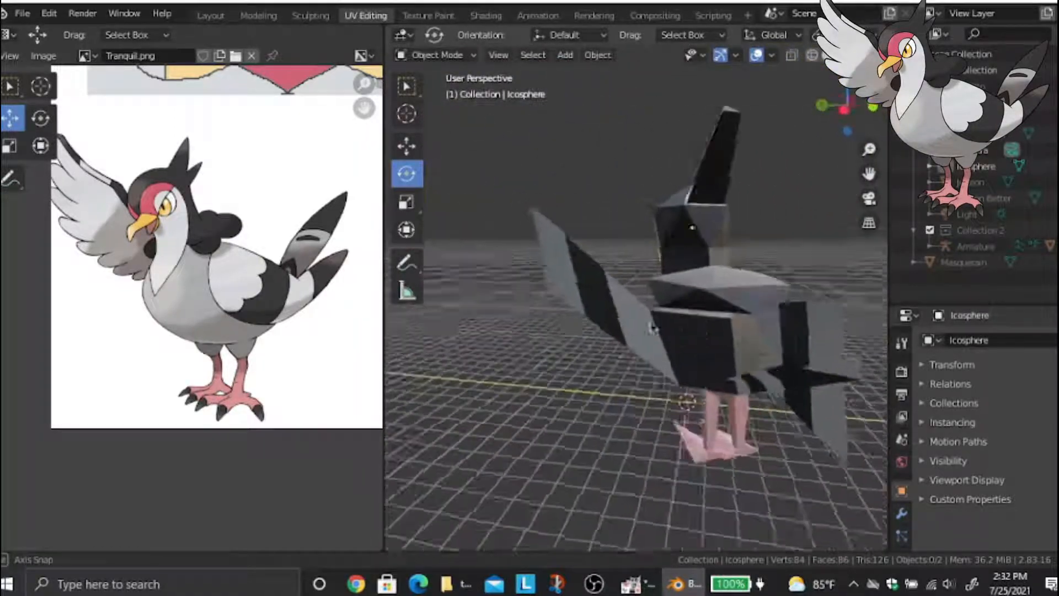
pyautogui.moveTo(546, 313); pyautogui.dragTo(426, 306, button='middle')
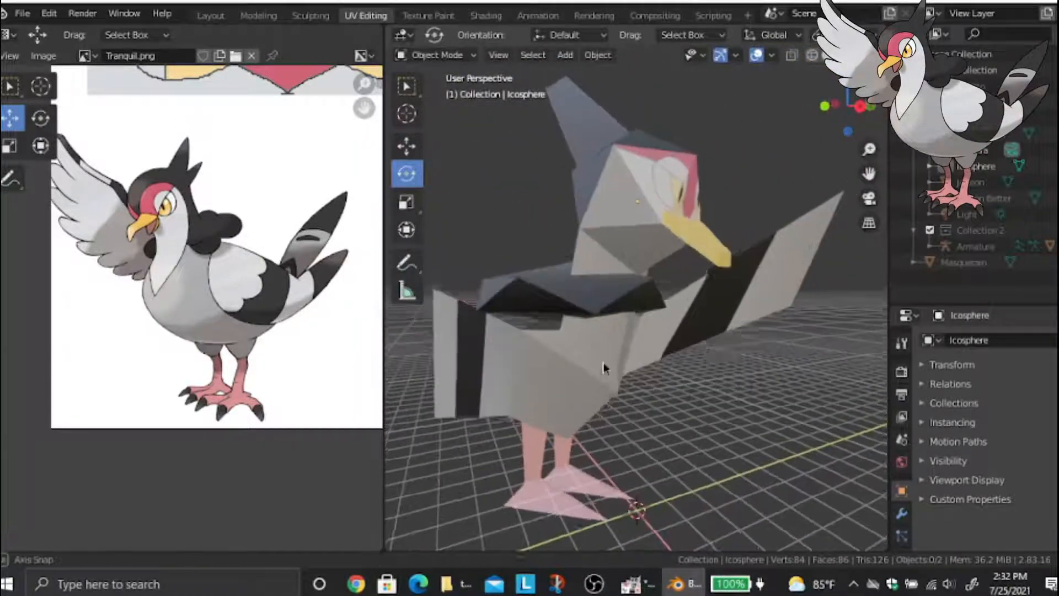
pyautogui.moveTo(604, 368); pyautogui.dragTo(717, 433, button='middle')
# In Edit Mode, rotate the two selected tail faces by -7.96° about Z, nudge them with Move, deselect them and save the file
pyautogui.click(421, 58)
pyautogui.click(421, 91)
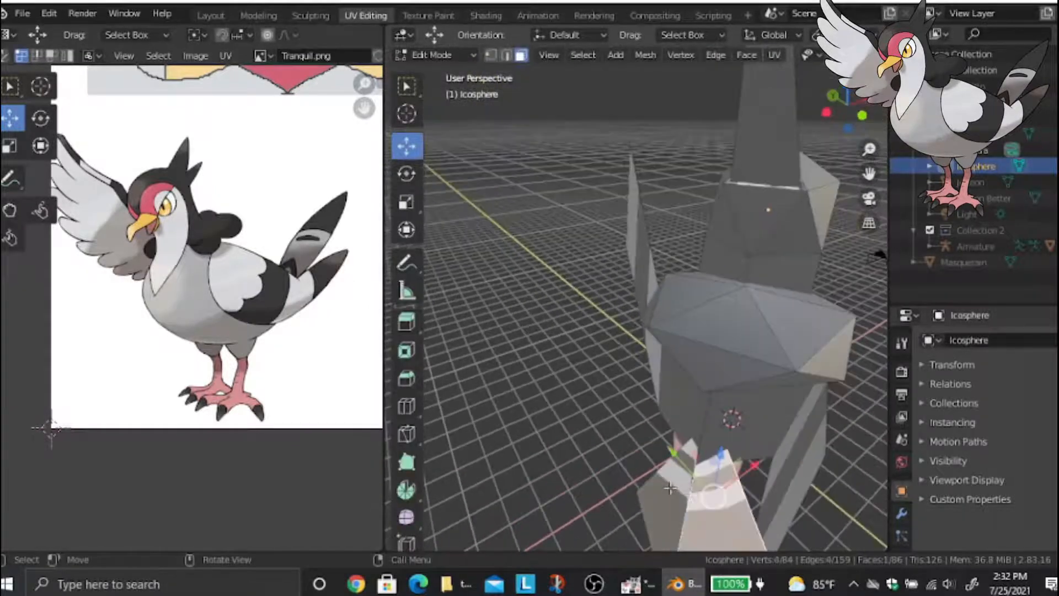
pyautogui.press('g')
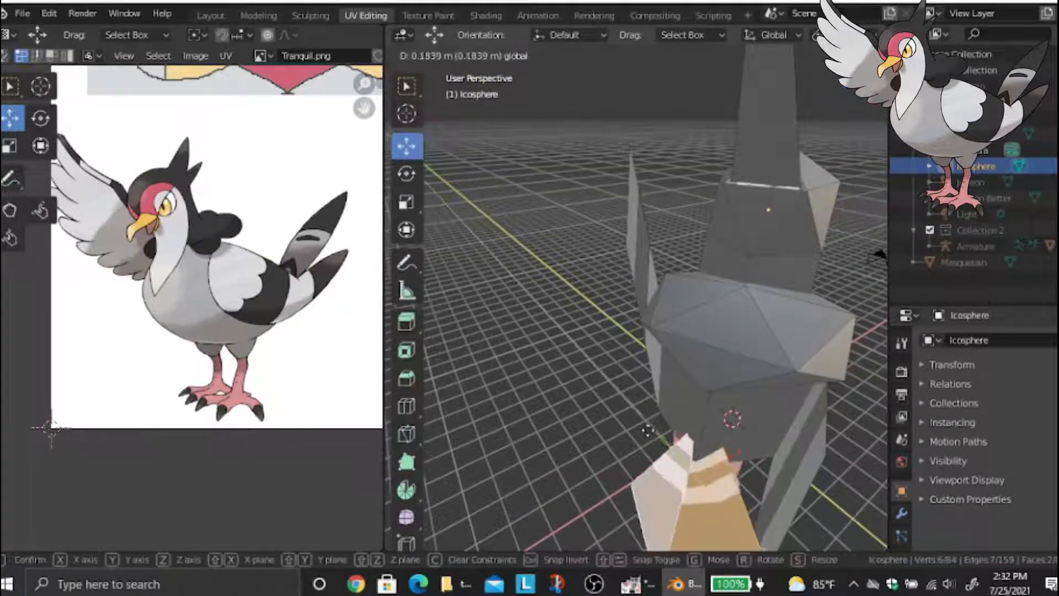
pyautogui.click(693, 414)
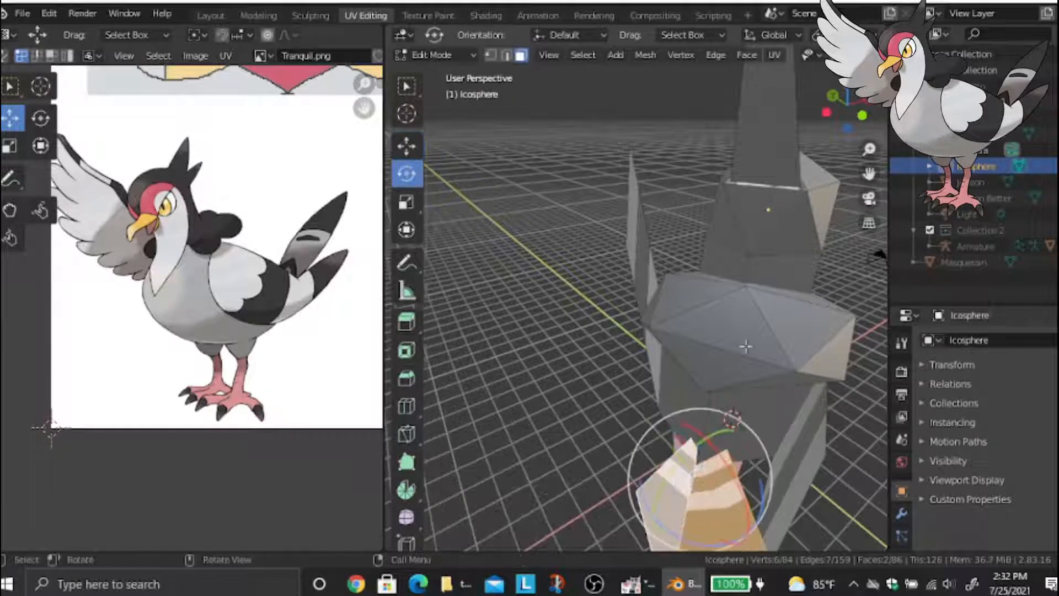
pyautogui.scroll(-2, 745, 346)
pyautogui.moveTo(678, 465); pyautogui.dragTo(668, 461)
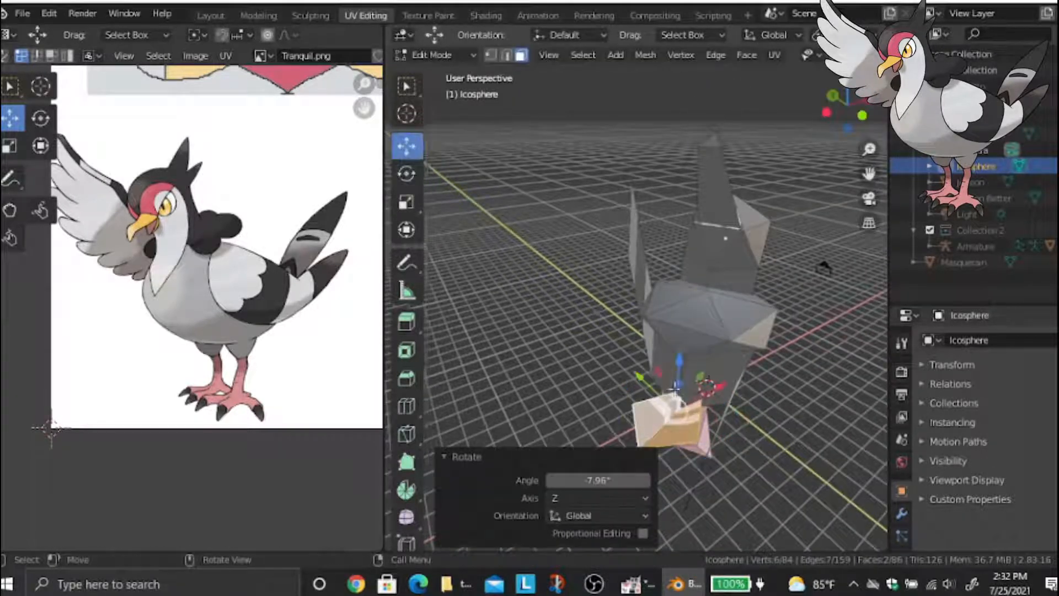
pyautogui.moveTo(681, 383); pyautogui.dragTo(672, 385)
pyautogui.click(814, 385)
pyautogui.moveTo(815, 385); pyautogui.dragTo(589, 226, button='middle')
pyautogui.hotkey('ctrl', 's')
# Compare the bird's face, eyes, beak and overall shape with the enlarged reference image
pyautogui.scroll(3, 655, 288)
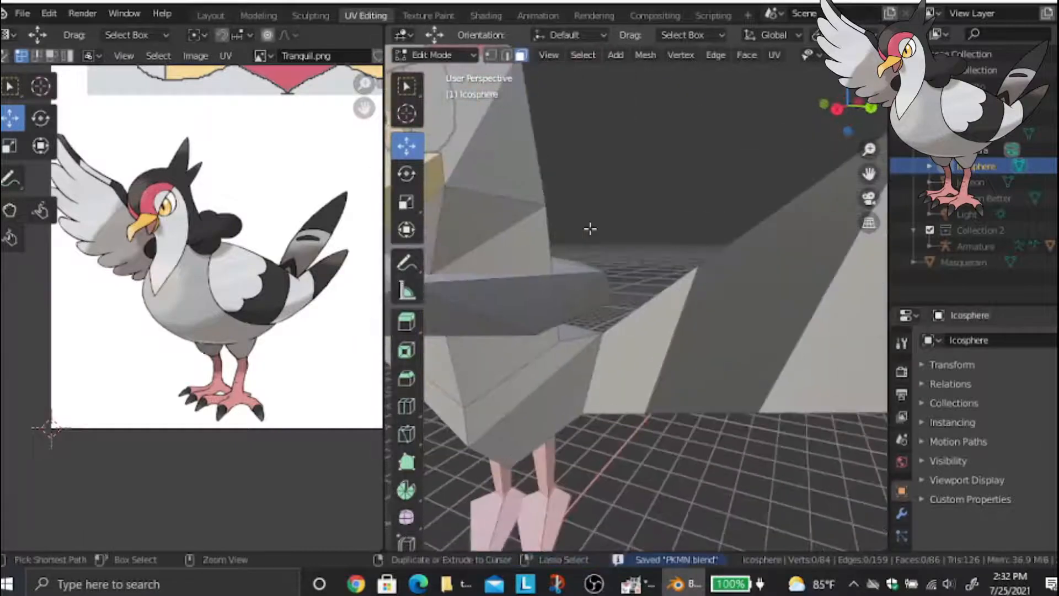
pyautogui.moveTo(488, 194); pyautogui.dragTo(646, 274, button='middle')
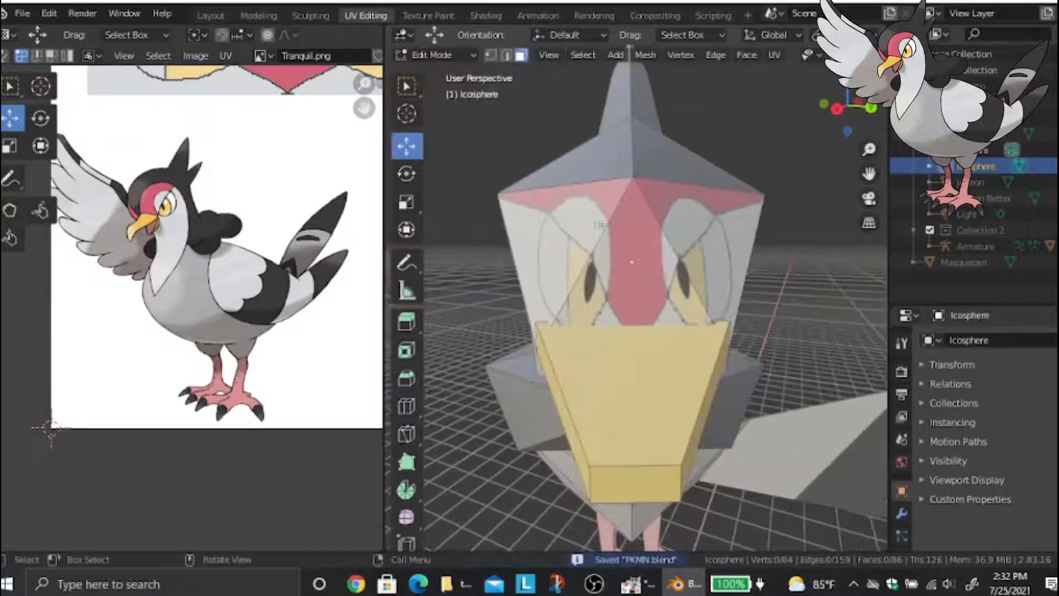
pyautogui.moveTo(452, 397); pyautogui.dragTo(525, 381, button='middle')
pyautogui.moveTo(679, 220); pyautogui.dragTo(645, 240, button='middle')
pyautogui.scroll(2, 137, 141)
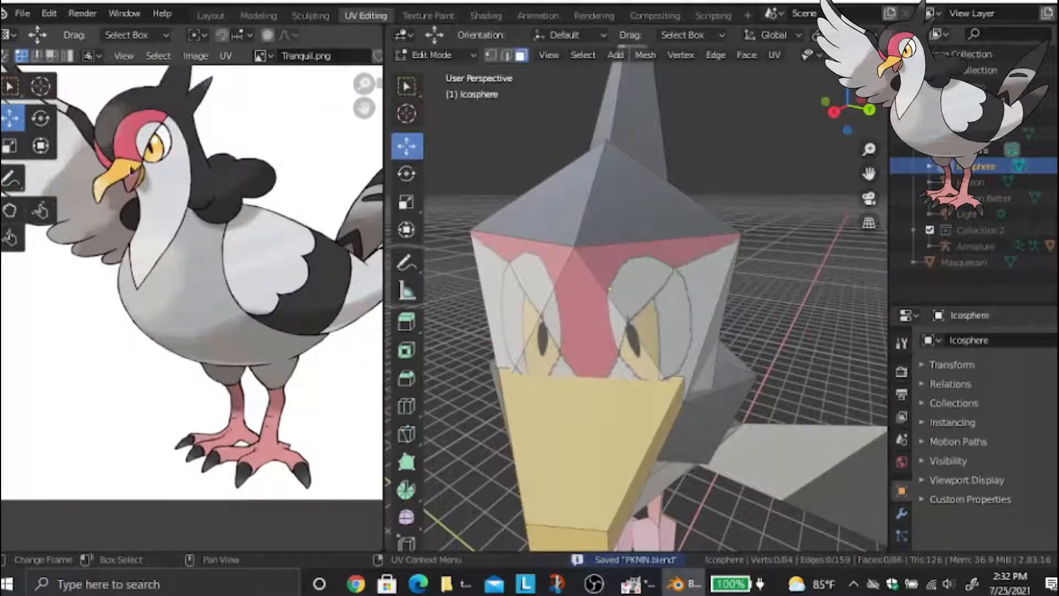
pyautogui.moveTo(593, 287); pyautogui.dragTo(674, 232, button='middle')
pyautogui.scroll(-5, 674, 232)
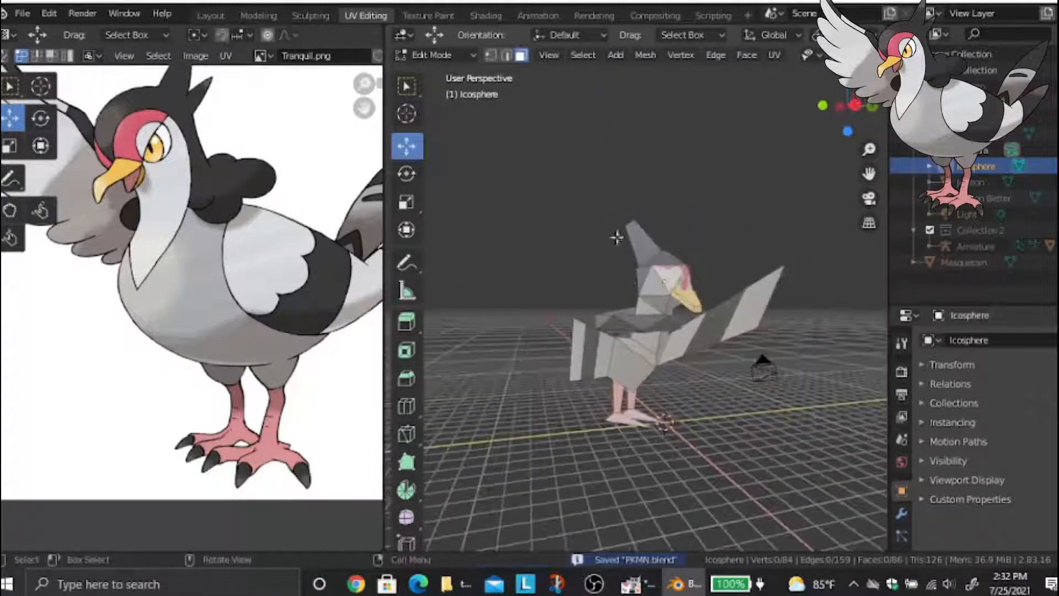
pyautogui.scroll(4, 634, 201)
# Add loop cuts to the crest behind the head and move a crest edge about 0.27 m along Y
pyautogui.moveTo(634, 201); pyautogui.dragTo(778, 180, button='middle')
pyautogui.keyDown('shift'); pyautogui.moveTo(685, 115); pyautogui.dragTo(697, 161, button='middle'); pyautogui.keyUp('shift')
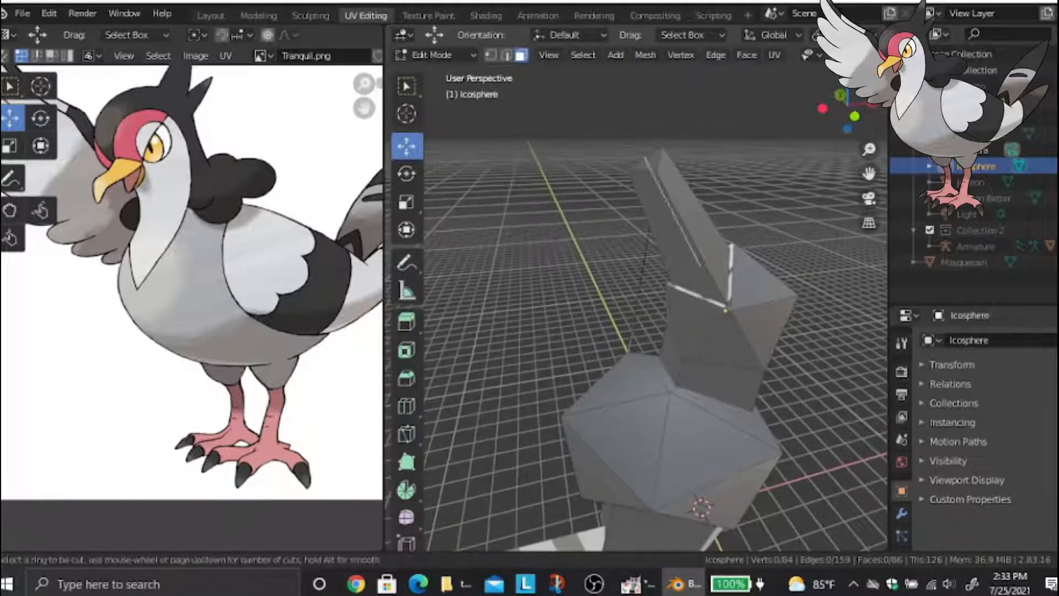
pyautogui.doubleClick(673, 211)
pyautogui.moveTo(674, 210); pyautogui.dragTo(795, 232, button='middle')
pyautogui.click(782, 139)
pyautogui.click(768, 143)
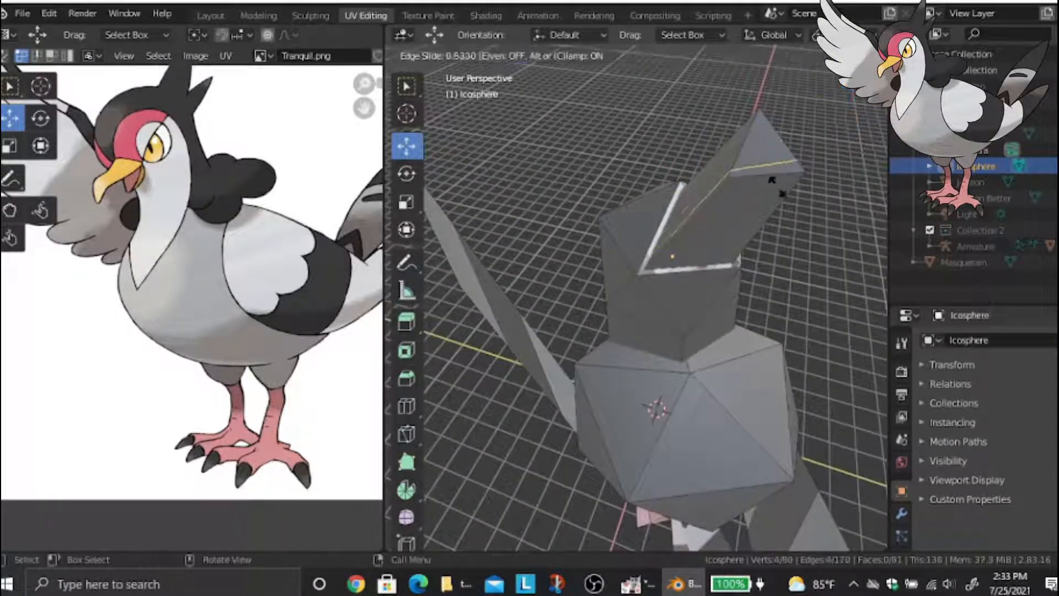
pyautogui.click(750, 197)
pyautogui.moveTo(704, 180); pyautogui.dragTo(707, 208)
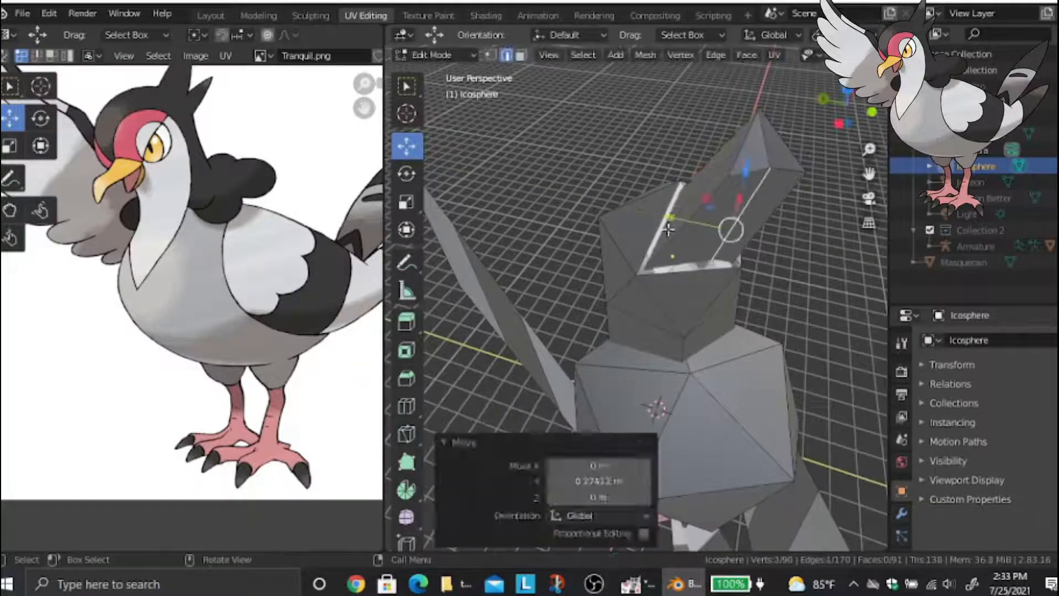
# Try to reposition another edge of the crest and undo that move
pyautogui.moveTo(707, 207); pyautogui.dragTo(635, 193, button='middle')
pyautogui.click(648, 182)
pyautogui.moveTo(678, 157); pyautogui.dragTo(731, 238)
pyautogui.moveTo(731, 239); pyautogui.dragTo(718, 111, button='middle')
pyautogui.hotkey('ctrl', 'z')
# Reshape the crest by moving part of it, clearing the selection and adjusting it in vertex selection mode
pyautogui.hotkey('ctrl', '3')
pyautogui.moveTo(717, 110); pyautogui.dragTo(696, 210)
pyautogui.moveTo(696, 210)
pyautogui.mouseDown(button='middle')
pyautogui.moveTo(719, 207)
pyautogui.moveTo(655, 220)
pyautogui.moveTo(661, 247)
pyautogui.moveTo(757, 329)
pyautogui.moveTo(679, 201)
pyautogui.mouseUp(button='middle')
pyautogui.hotkey('alt', 'a')
pyautogui.press('1')
pyautogui.click(750, 345)
pyautogui.moveTo(678, 201); pyautogui.dragTo(647, 193)
pyautogui.moveTo(647, 194); pyautogui.dragTo(607, 182, button='middle')
# Move the crest edge 1.5088 m along X and down 1.8977 m along Z, fine-tune its position and save the file
pyautogui.press('2')
pyautogui.click(574, 196)
pyautogui.moveTo(600, 166); pyautogui.dragTo(734, 259)
pyautogui.moveTo(734, 259); pyautogui.dragTo(804, 274, button='middle')
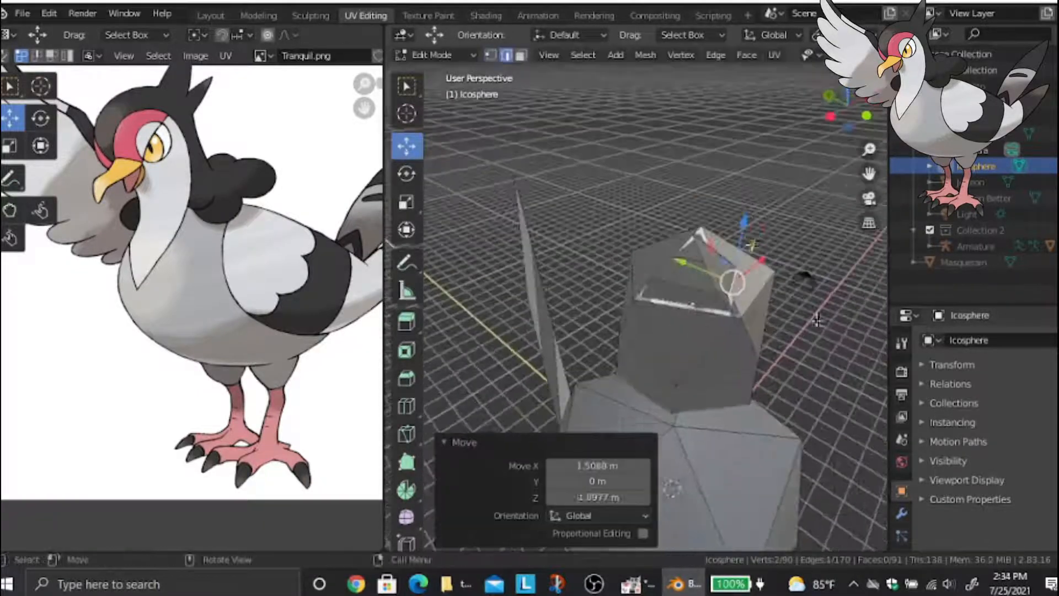
pyautogui.moveTo(745, 249); pyautogui.dragTo(729, 238)
pyautogui.moveTo(728, 237); pyautogui.dragTo(861, 213, button='middle')
pyautogui.hotkey('ctrl', 's')
# Return to Object Mode, rename the Icosphere object to Tranquill and save the file
pyautogui.scroll(-1, 193, 282)
pyautogui.scroll(-2, 676, 270)
pyautogui.press('Tab')
pyautogui.scroll(-4, 809, 208)
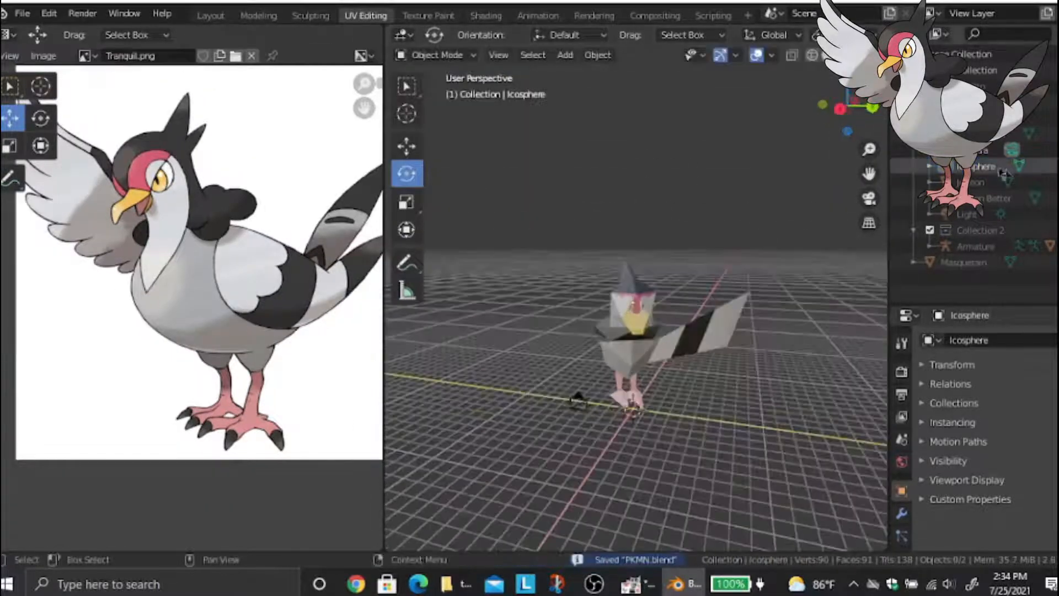
pyautogui.click(960, 168)
pyautogui.press('Return')
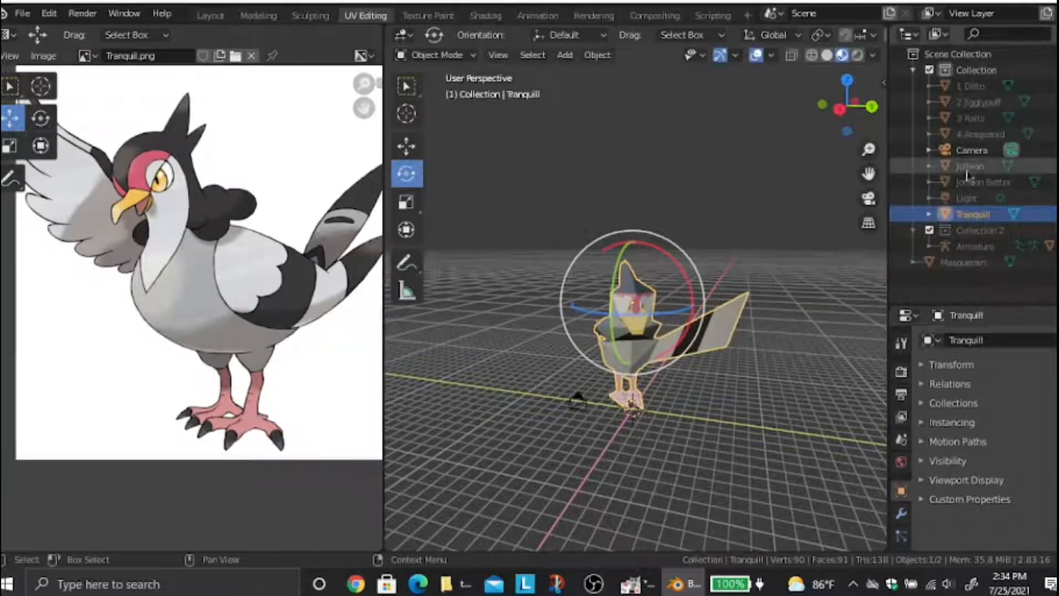
pyautogui.hotkey('ctrl', 's')
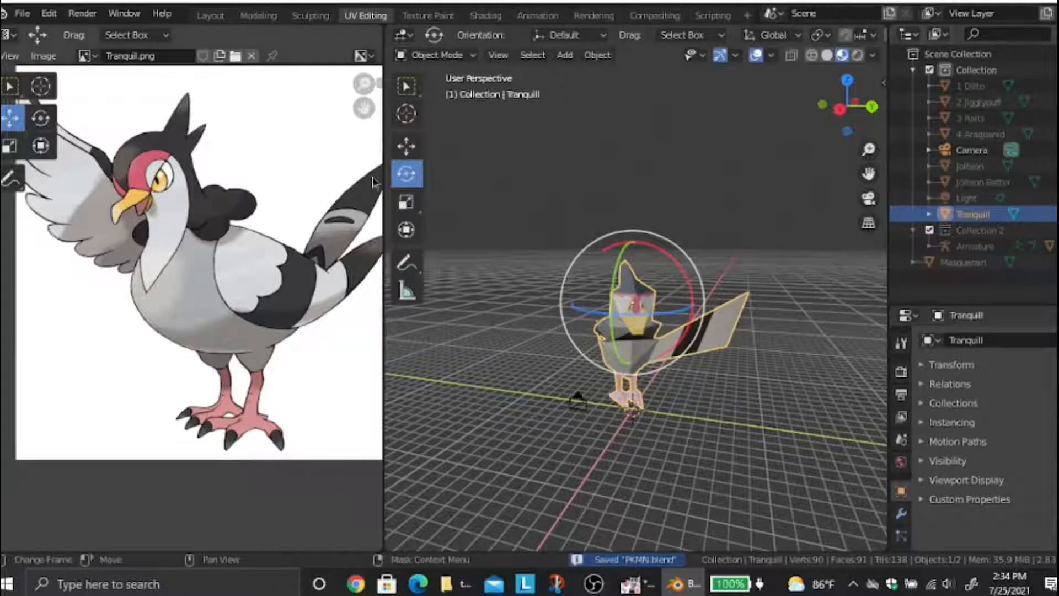
# Narrow the image editor, deselect Tranquill, and unhide the Jolteon Better and Masquerain models
pyautogui.moveTo(384, 178); pyautogui.dragTo(192, 190)
pyautogui.click(666, 197)
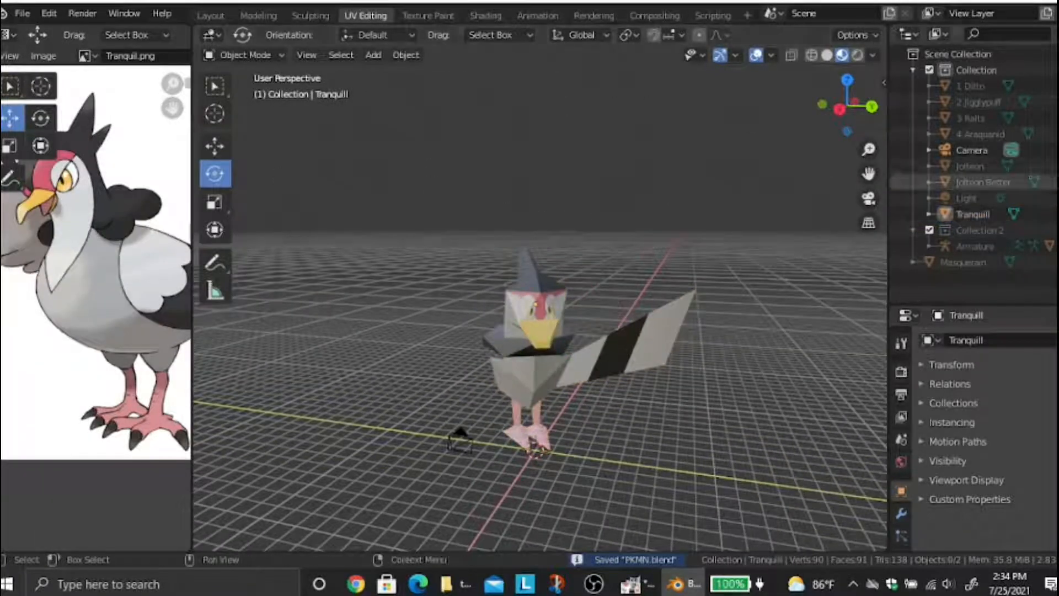
pyautogui.click(1055, 182)
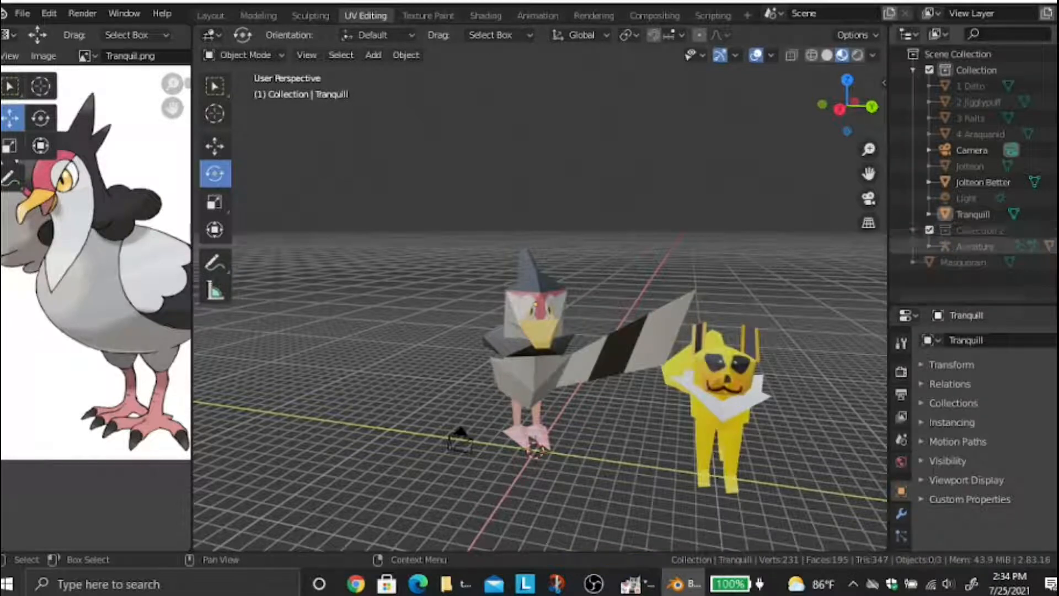
pyautogui.click(1055, 262)
# Select Masquerain and move it 16.566 m and another 2.4793 m along Y to stand beyond Jolteon
pyautogui.click(536, 420)
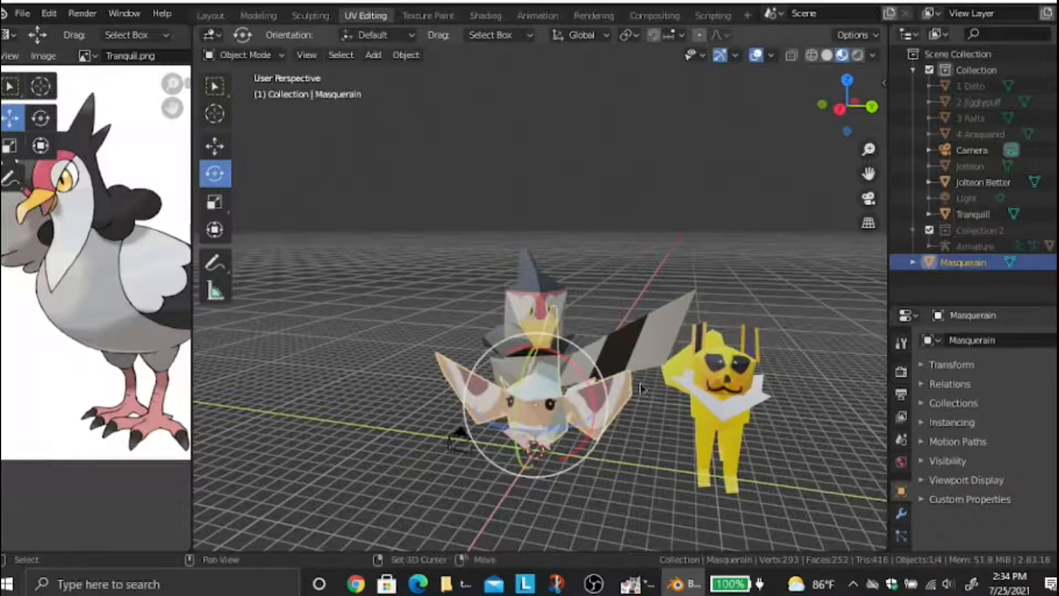
pyautogui.keyDown('shift'); pyautogui.moveTo(536, 420); pyautogui.dragTo(536, 358, button='middle'); pyautogui.keyUp('shift')
pyautogui.click(215, 145)
pyautogui.moveTo(587, 358); pyautogui.dragTo(877, 375)
pyautogui.keyDown('shift'); pyautogui.moveTo(719, 294); pyautogui.dragTo(609, 261, button='middle'); pyautogui.keyUp('shift')
pyautogui.scroll(-2, 609, 261)
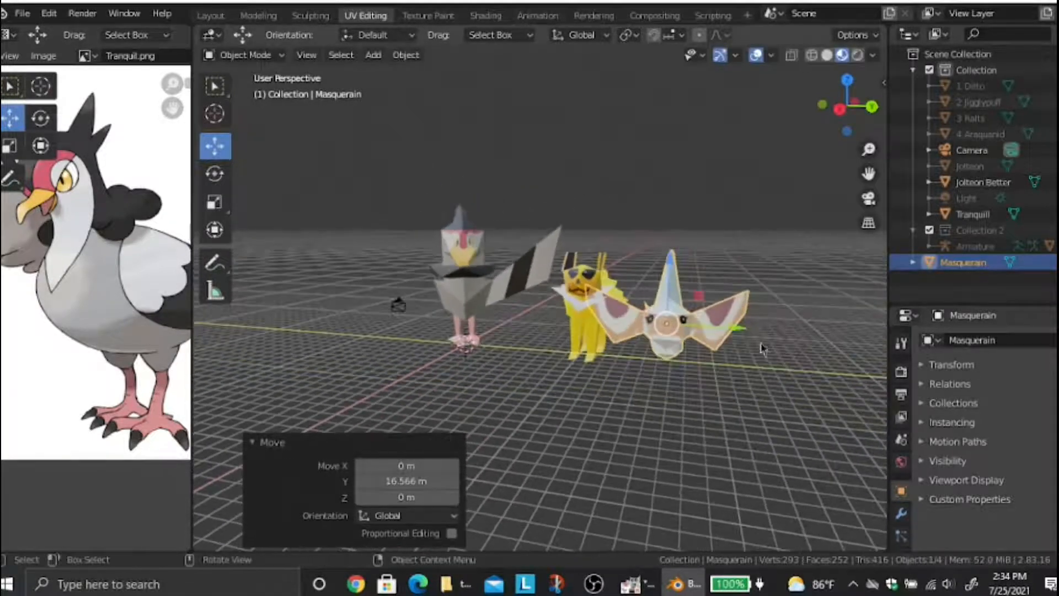
pyautogui.moveTo(752, 333); pyautogui.dragTo(688, 288)
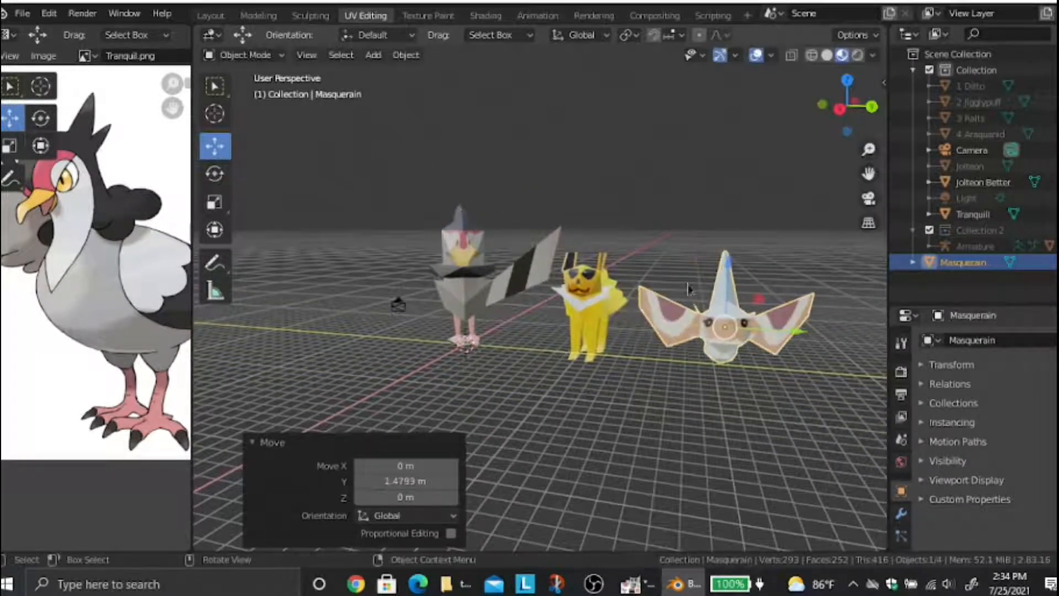
# Select Tranquill and move it 31.863 m along Y to the far side of Masquerain
pyautogui.click(449, 213)
pyautogui.moveTo(520, 193); pyautogui.dragTo(635, 249, button='middle')
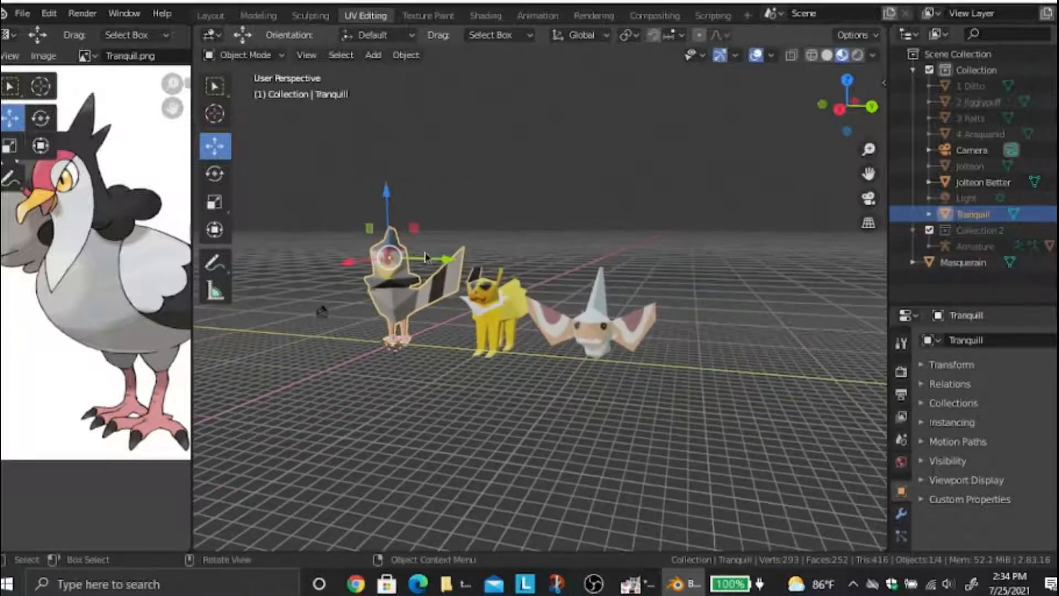
pyautogui.press('g')
pyautogui.click(781, 330)
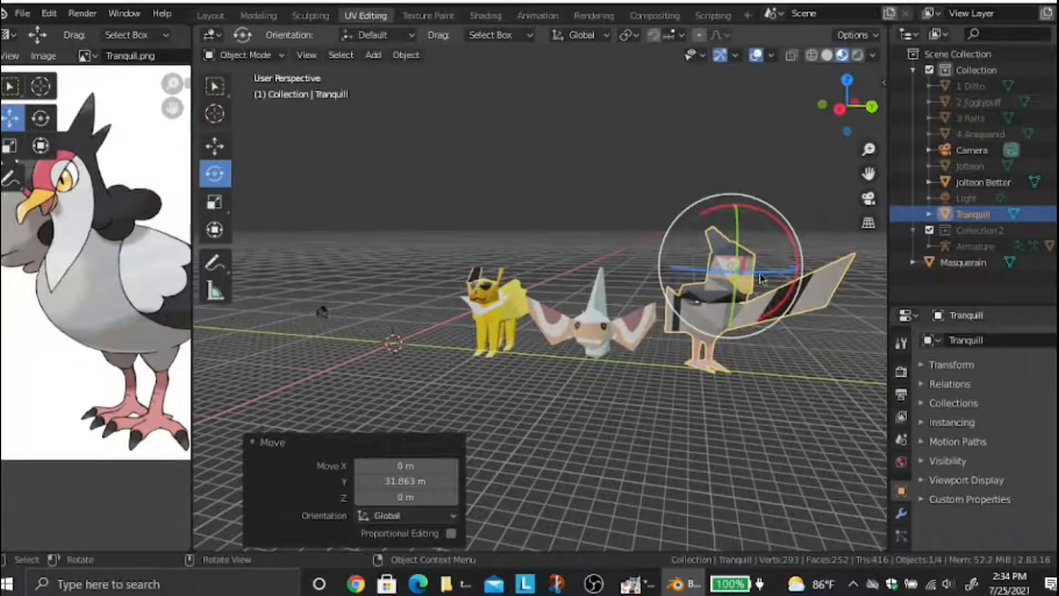
# Rotate Tranquill by -39.5° about Z, shift it along Y closer to Masquerain and deselect it
pyautogui.moveTo(760, 277); pyautogui.dragTo(736, 276)
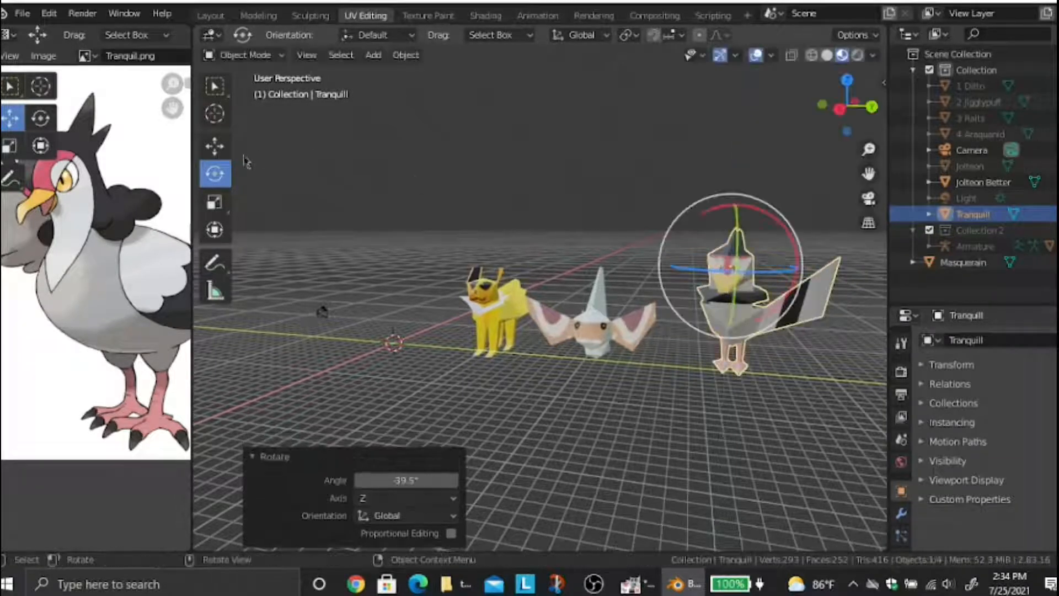
pyautogui.click(217, 147)
pyautogui.moveTo(798, 265); pyautogui.dragTo(733, 260)
pyautogui.click(556, 208)
pyautogui.moveTo(555, 208); pyautogui.dragTo(682, 226, button='middle')
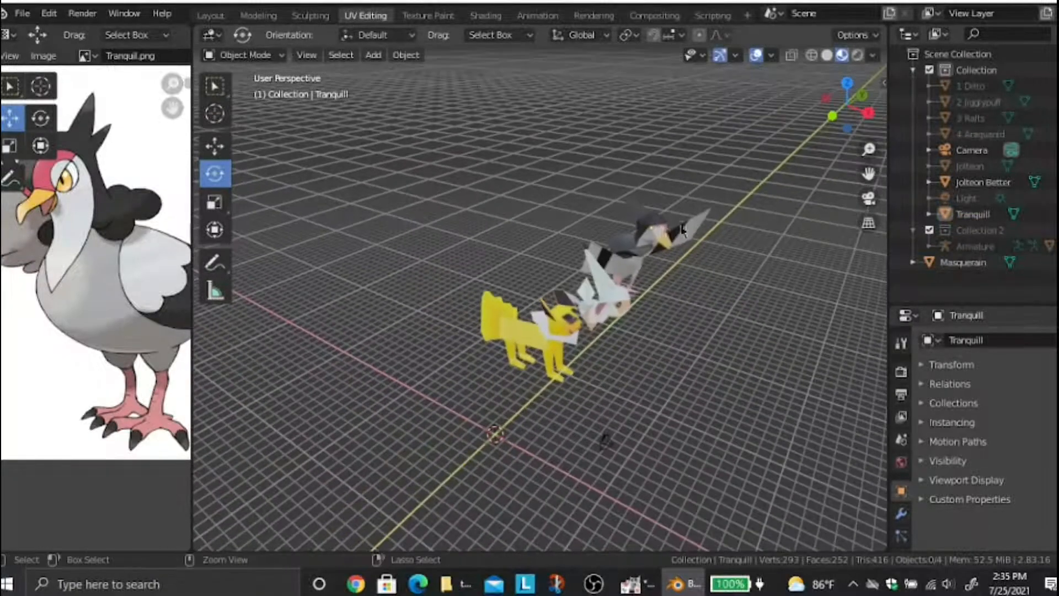
# Examine the lined-up Jolteon, Masquerain and Tranquill models up close and from the front
pyautogui.moveTo(623, 324); pyautogui.dragTo(538, 302, button='middle')
pyautogui.scroll(5, 530, 301)
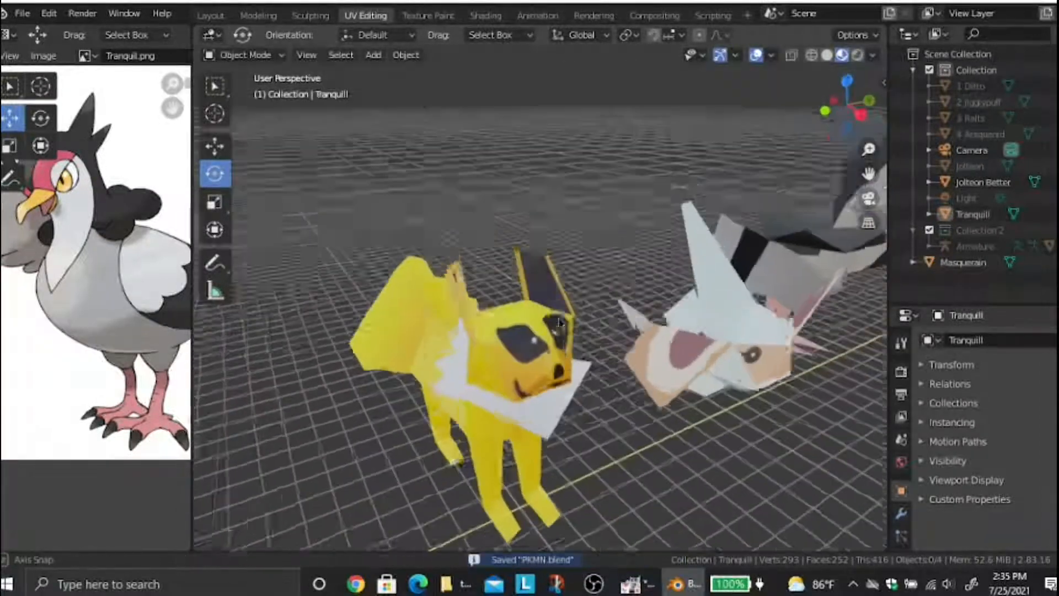
pyautogui.moveTo(555, 234); pyautogui.dragTo(568, 237, button='middle')
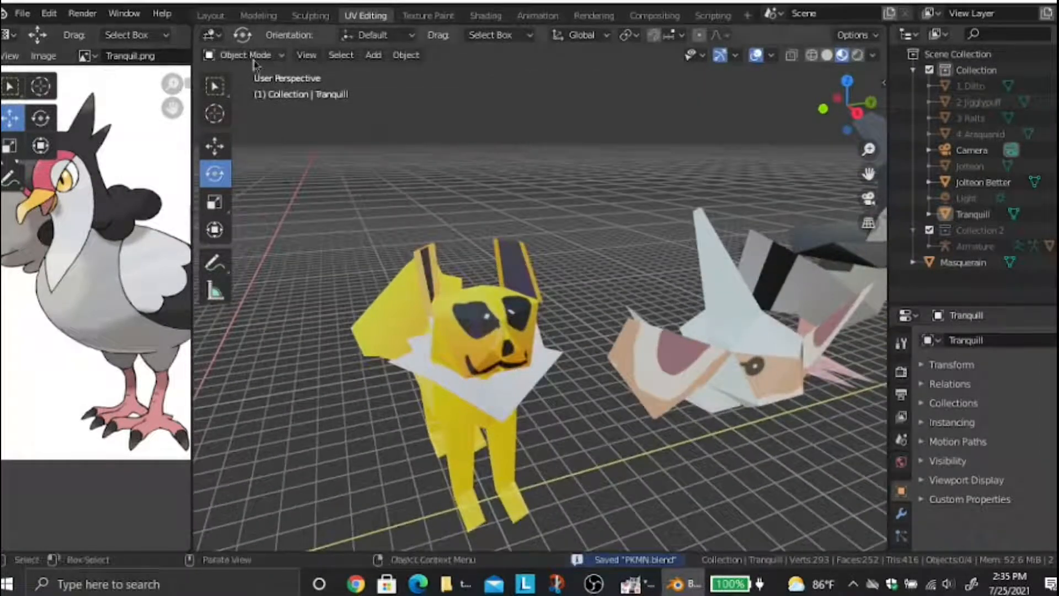
pyautogui.click(245, 55)
pyautogui.click(243, 87)
pyautogui.click(246, 54)
pyautogui.click(243, 73)
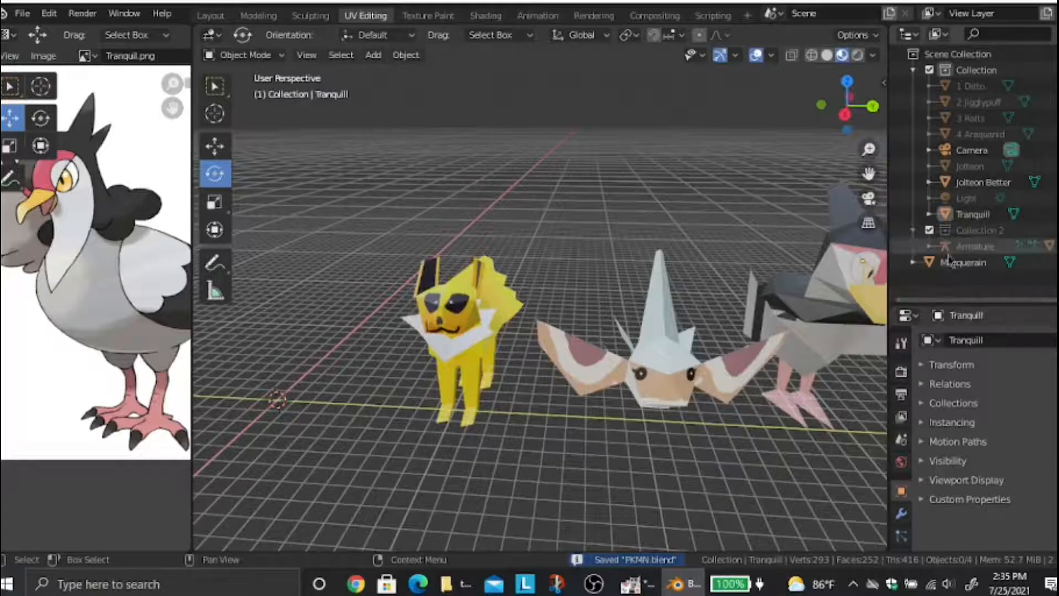
# Move the Masquerain object into the main Collection, among the other Pokémon models, and deselect it
pyautogui.click(963, 262)
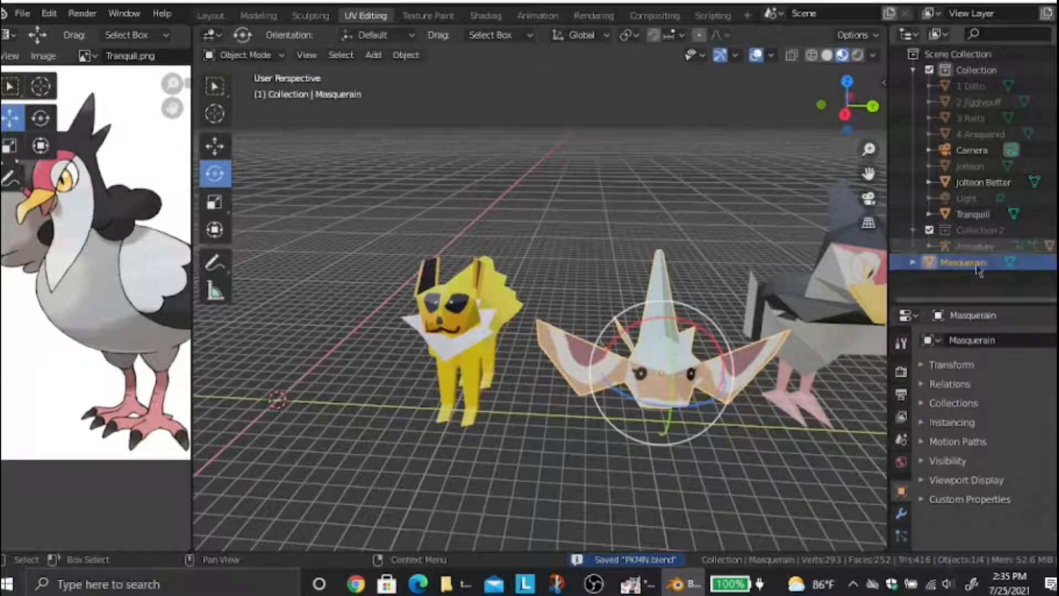
pyautogui.moveTo(971, 272); pyautogui.dragTo(988, 226)
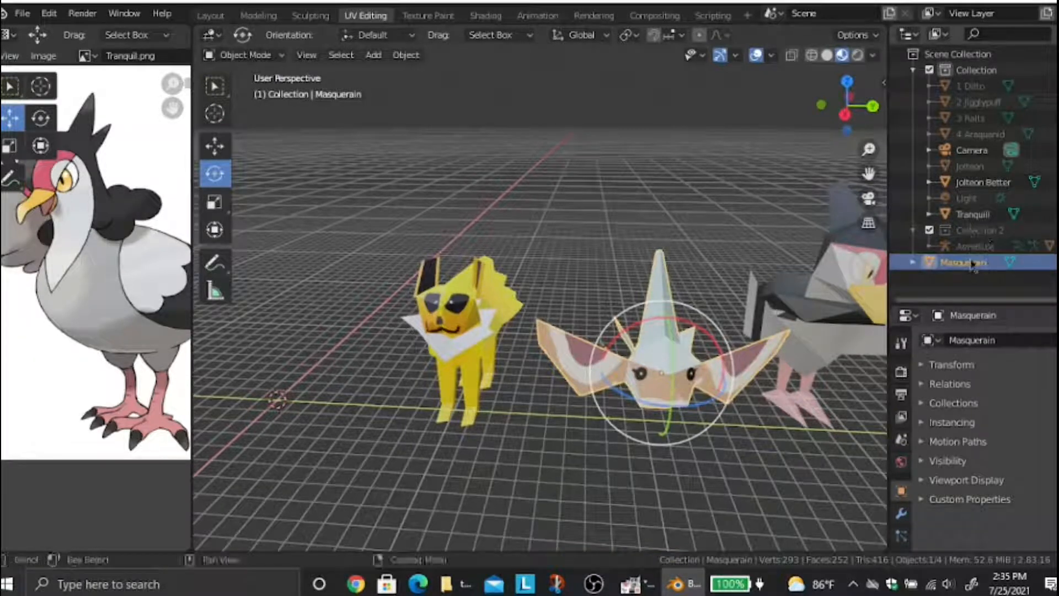
pyautogui.moveTo(973, 264); pyautogui.dragTo(1036, 165)
pyautogui.moveTo(979, 193); pyautogui.dragTo(979, 196)
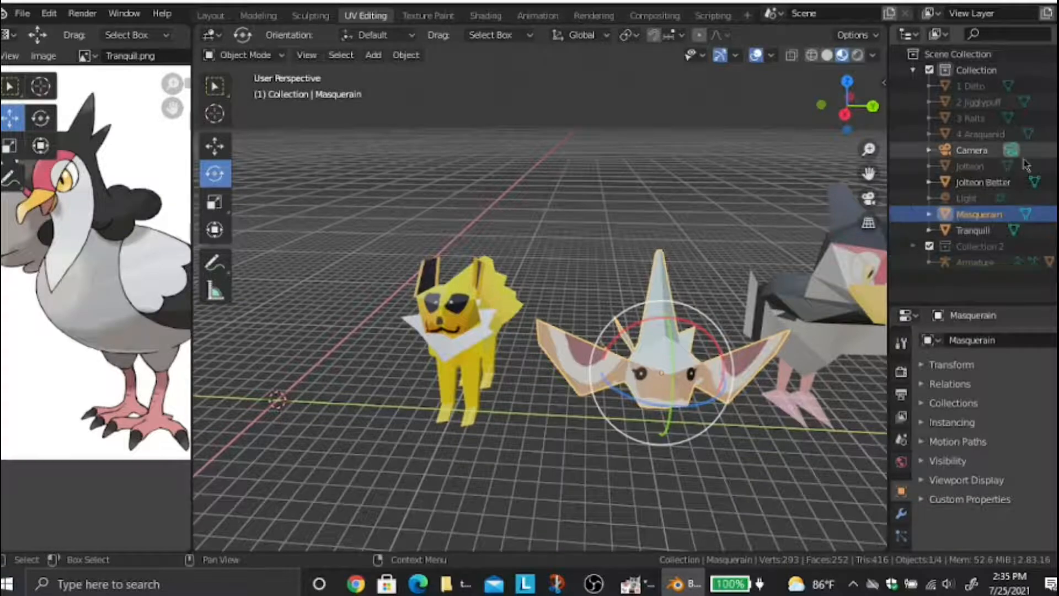
pyautogui.click(618, 123)
# Save PKMN.blend while checking the three models from the front
pyautogui.moveTo(618, 122); pyautogui.dragTo(420, 196, button='middle')
pyautogui.hotkey('ctrl', 's')
pyautogui.scroll(3, 573, 166)
pyautogui.moveTo(508, 222); pyautogui.dragTo(548, 313, button='middle')
pyautogui.scroll(-3, 635, 235)
pyautogui.hotkey('ctrl', 's')
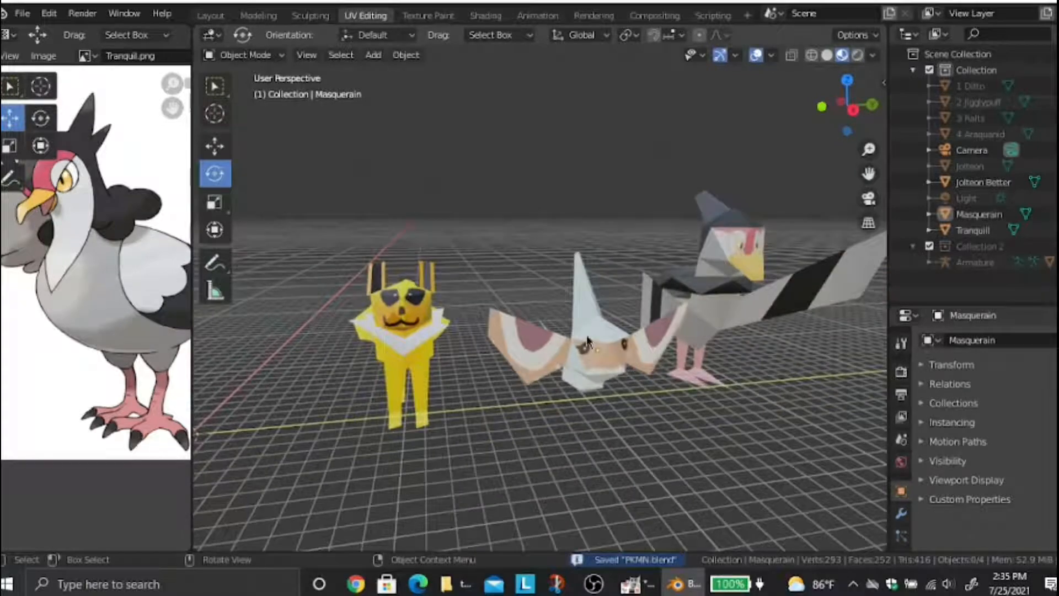
# Move Tranquill along Y farther away from Masquerain and deselect it
pyautogui.moveTo(345, 308); pyautogui.dragTo(477, 194, button='middle')
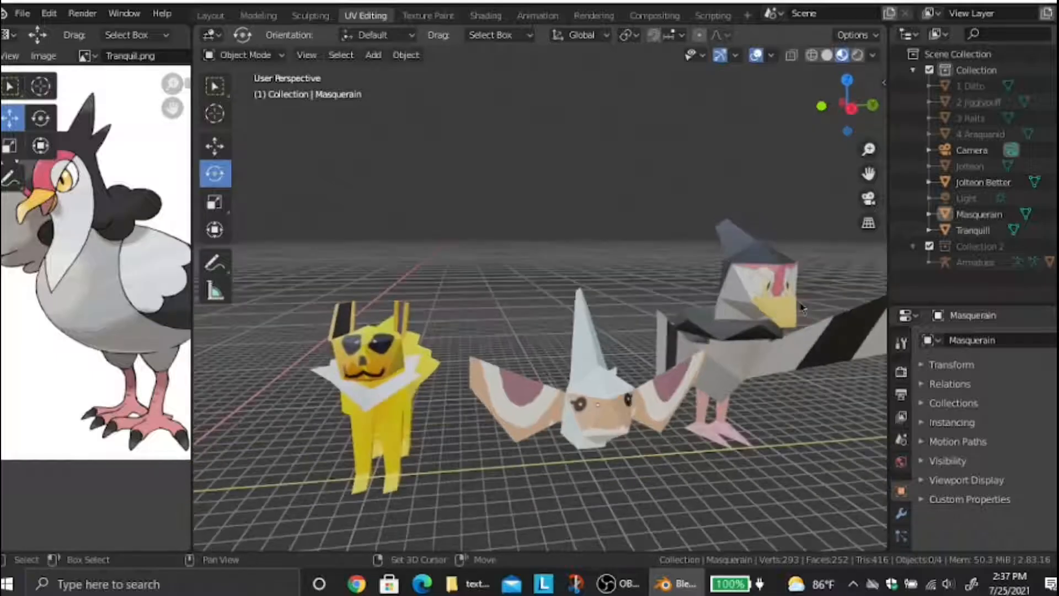
pyautogui.moveTo(651, 287); pyautogui.dragTo(695, 298, button='middle')
pyautogui.click(215, 146)
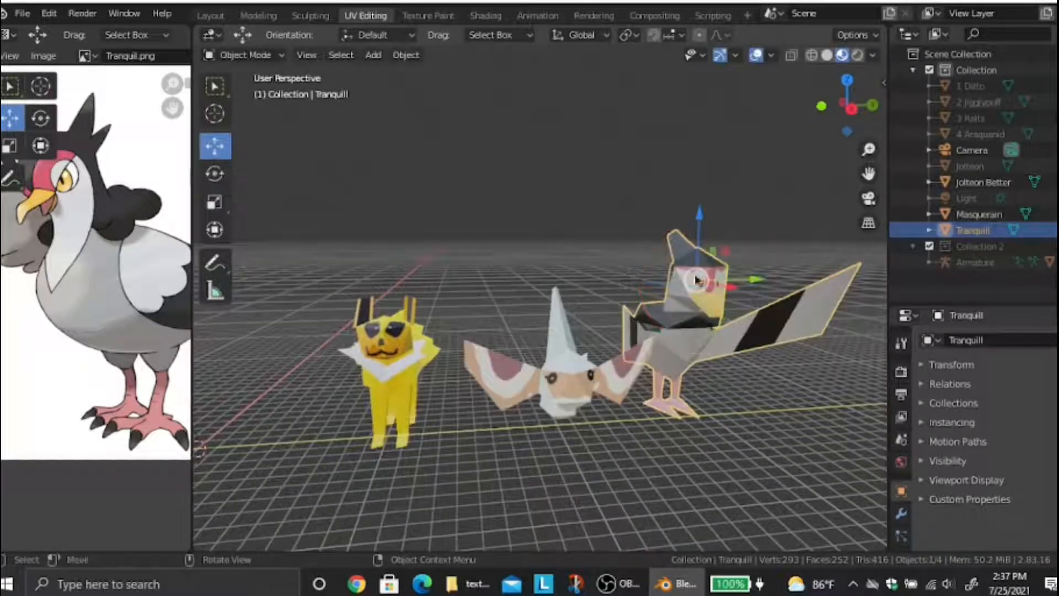
pyautogui.moveTo(768, 285); pyautogui.dragTo(800, 288)
pyautogui.click(552, 156)
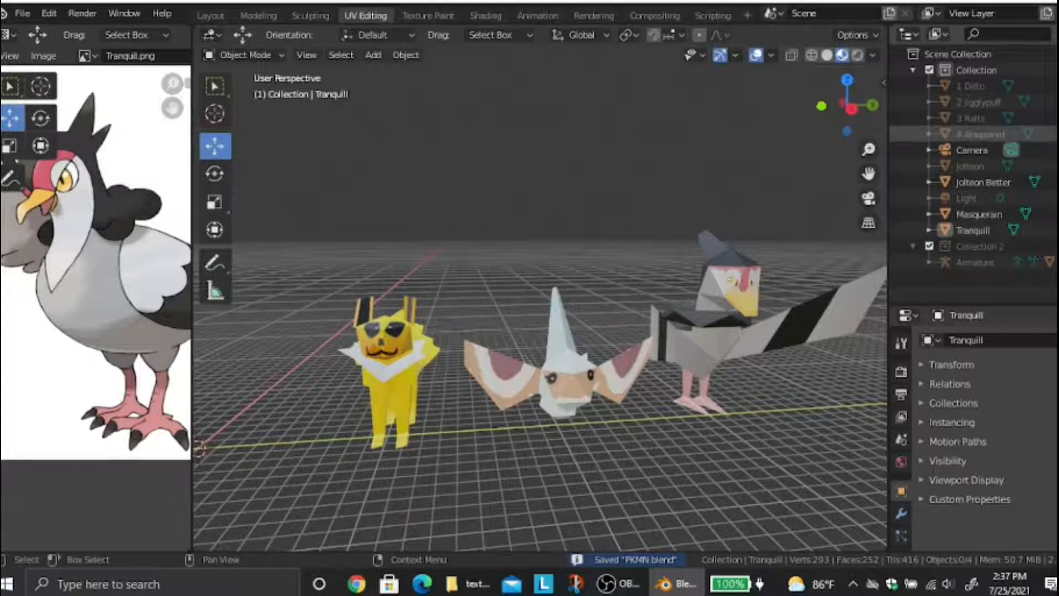
# Unhide the 4 Araquanid model, select it and start moving it away from Masquerain
pyautogui.click(1054, 135)
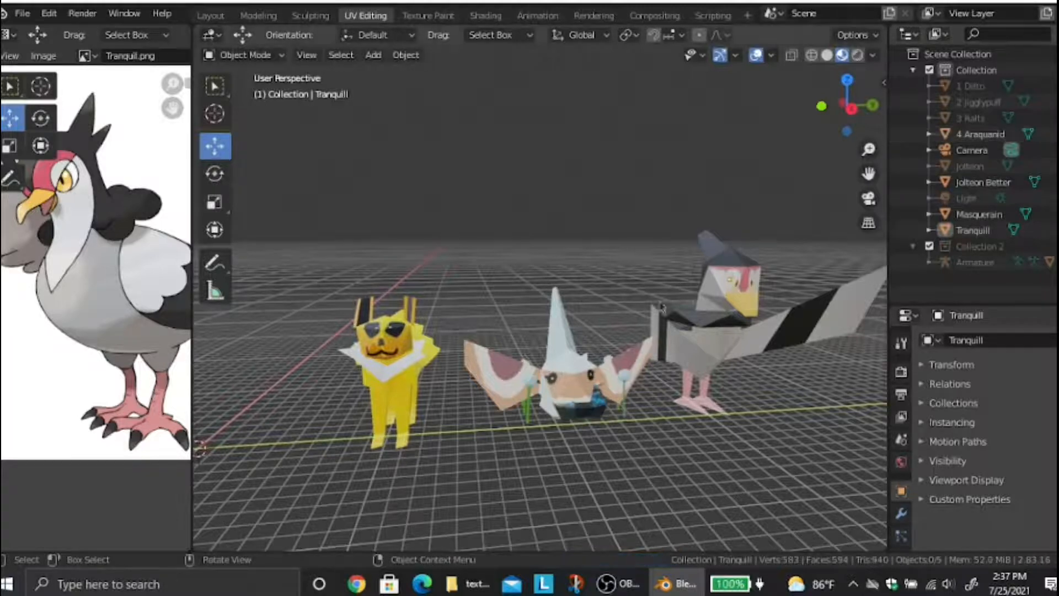
pyautogui.click(589, 394)
pyautogui.click(608, 420)
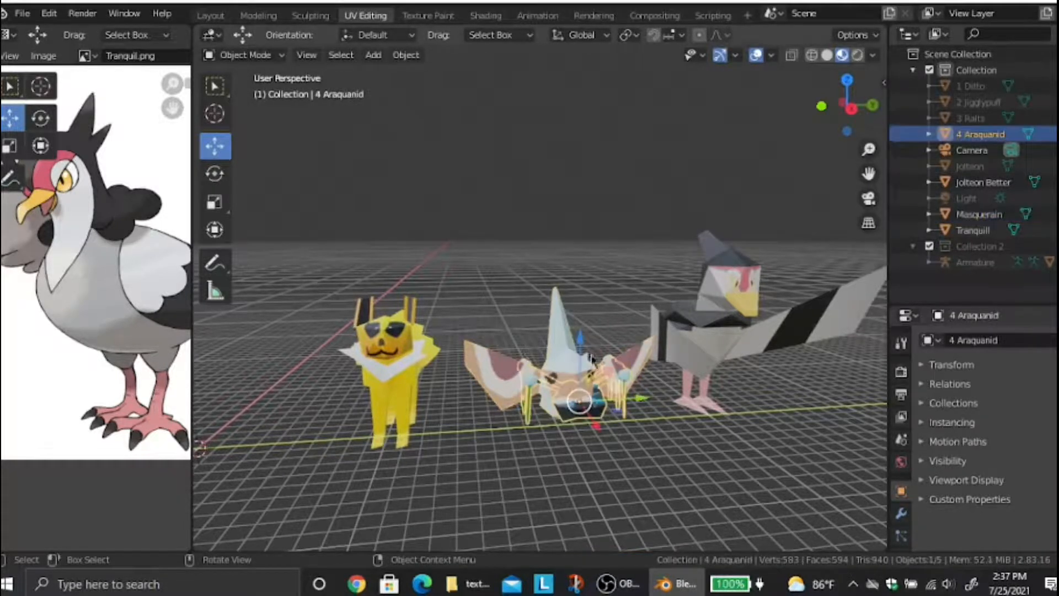
pyautogui.press('g')
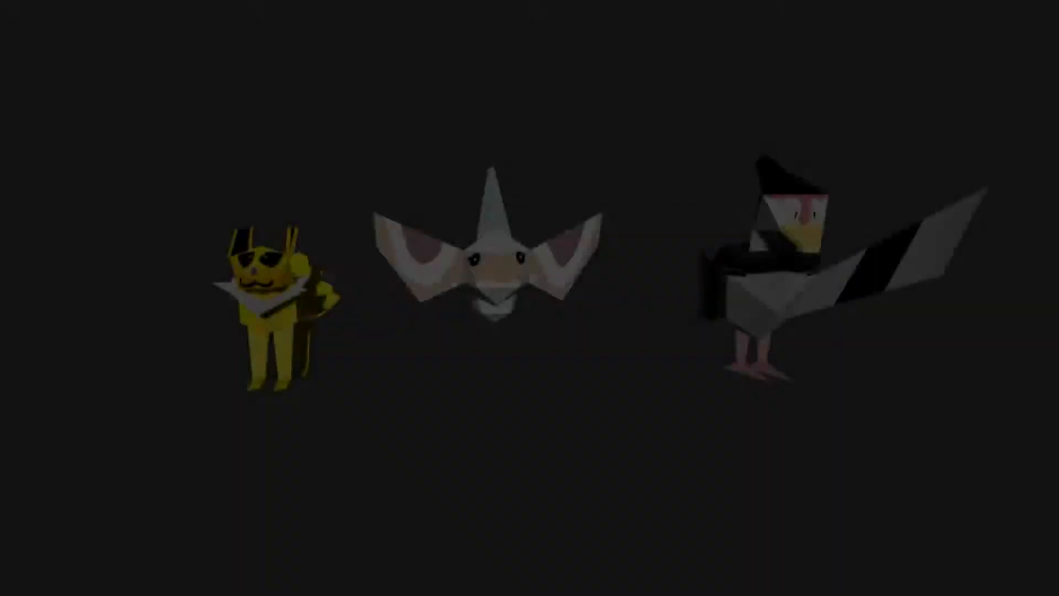